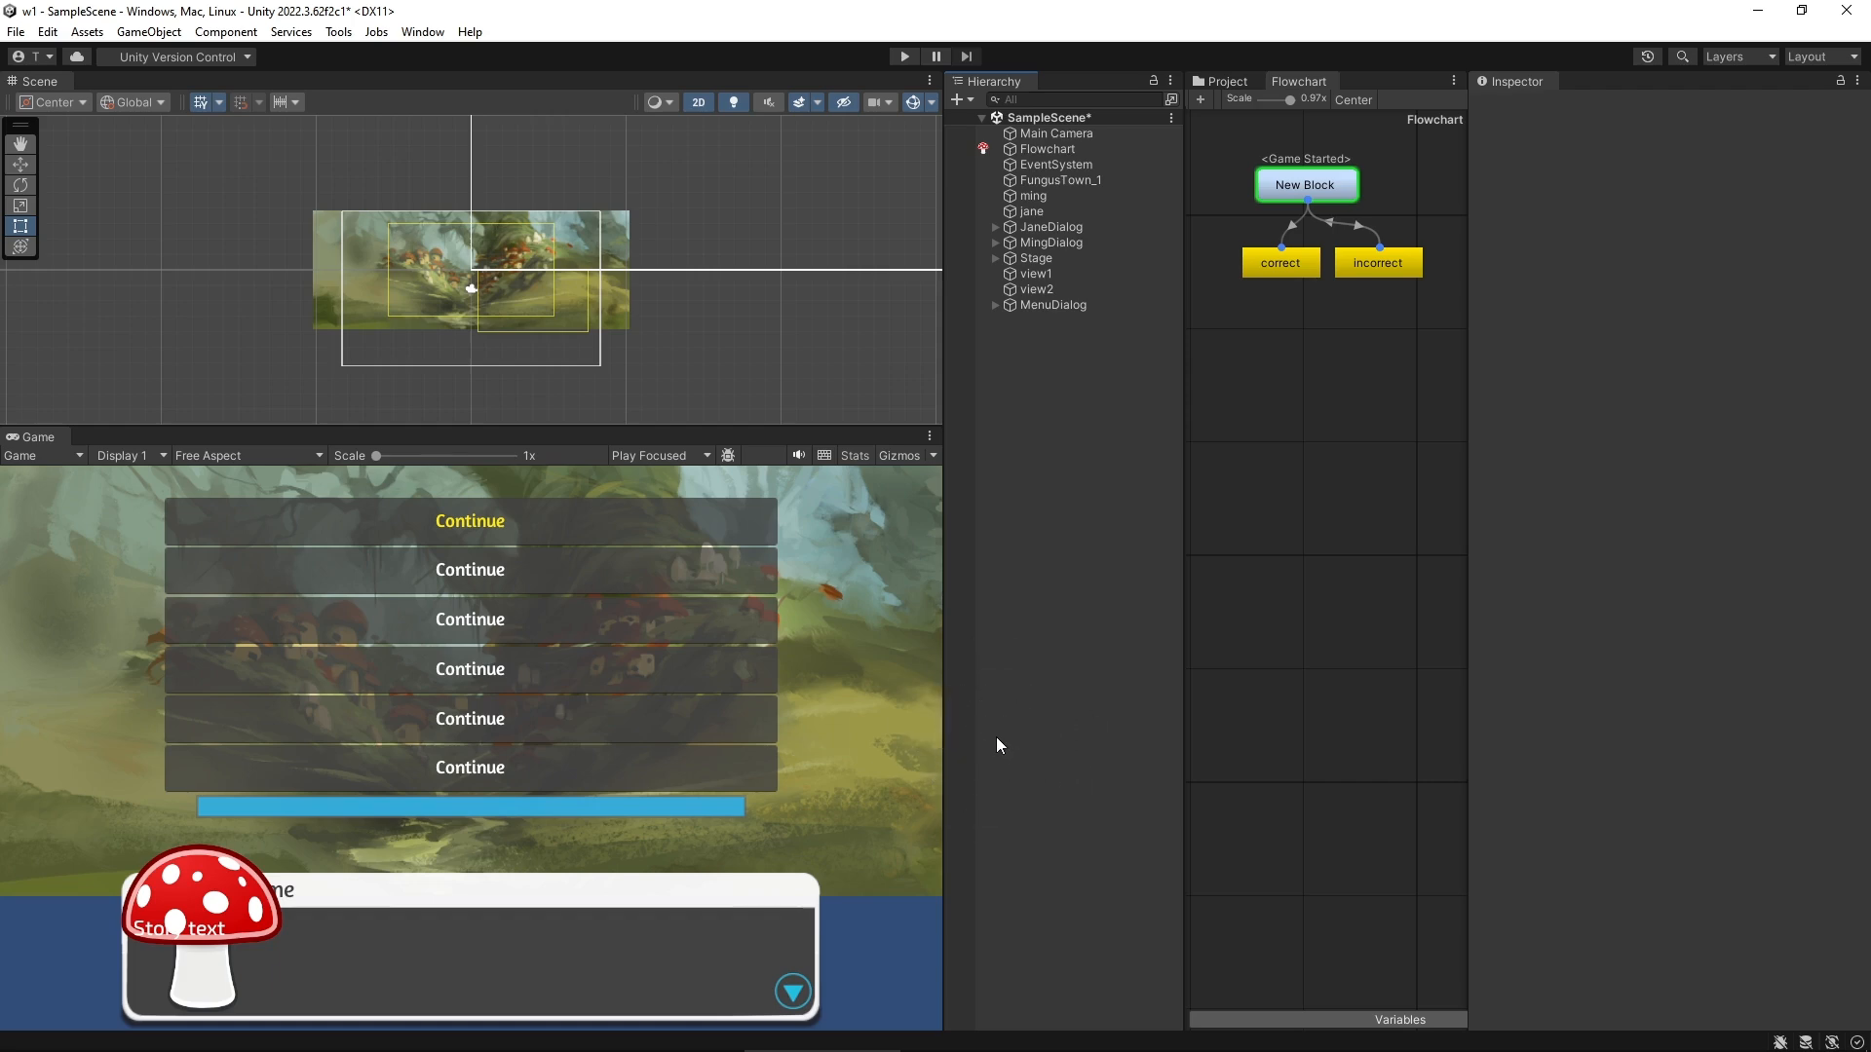
Add an Integer variable to the Flowchart object's variable list
{"action": "left_click", "coordinate": [1265, 423]}
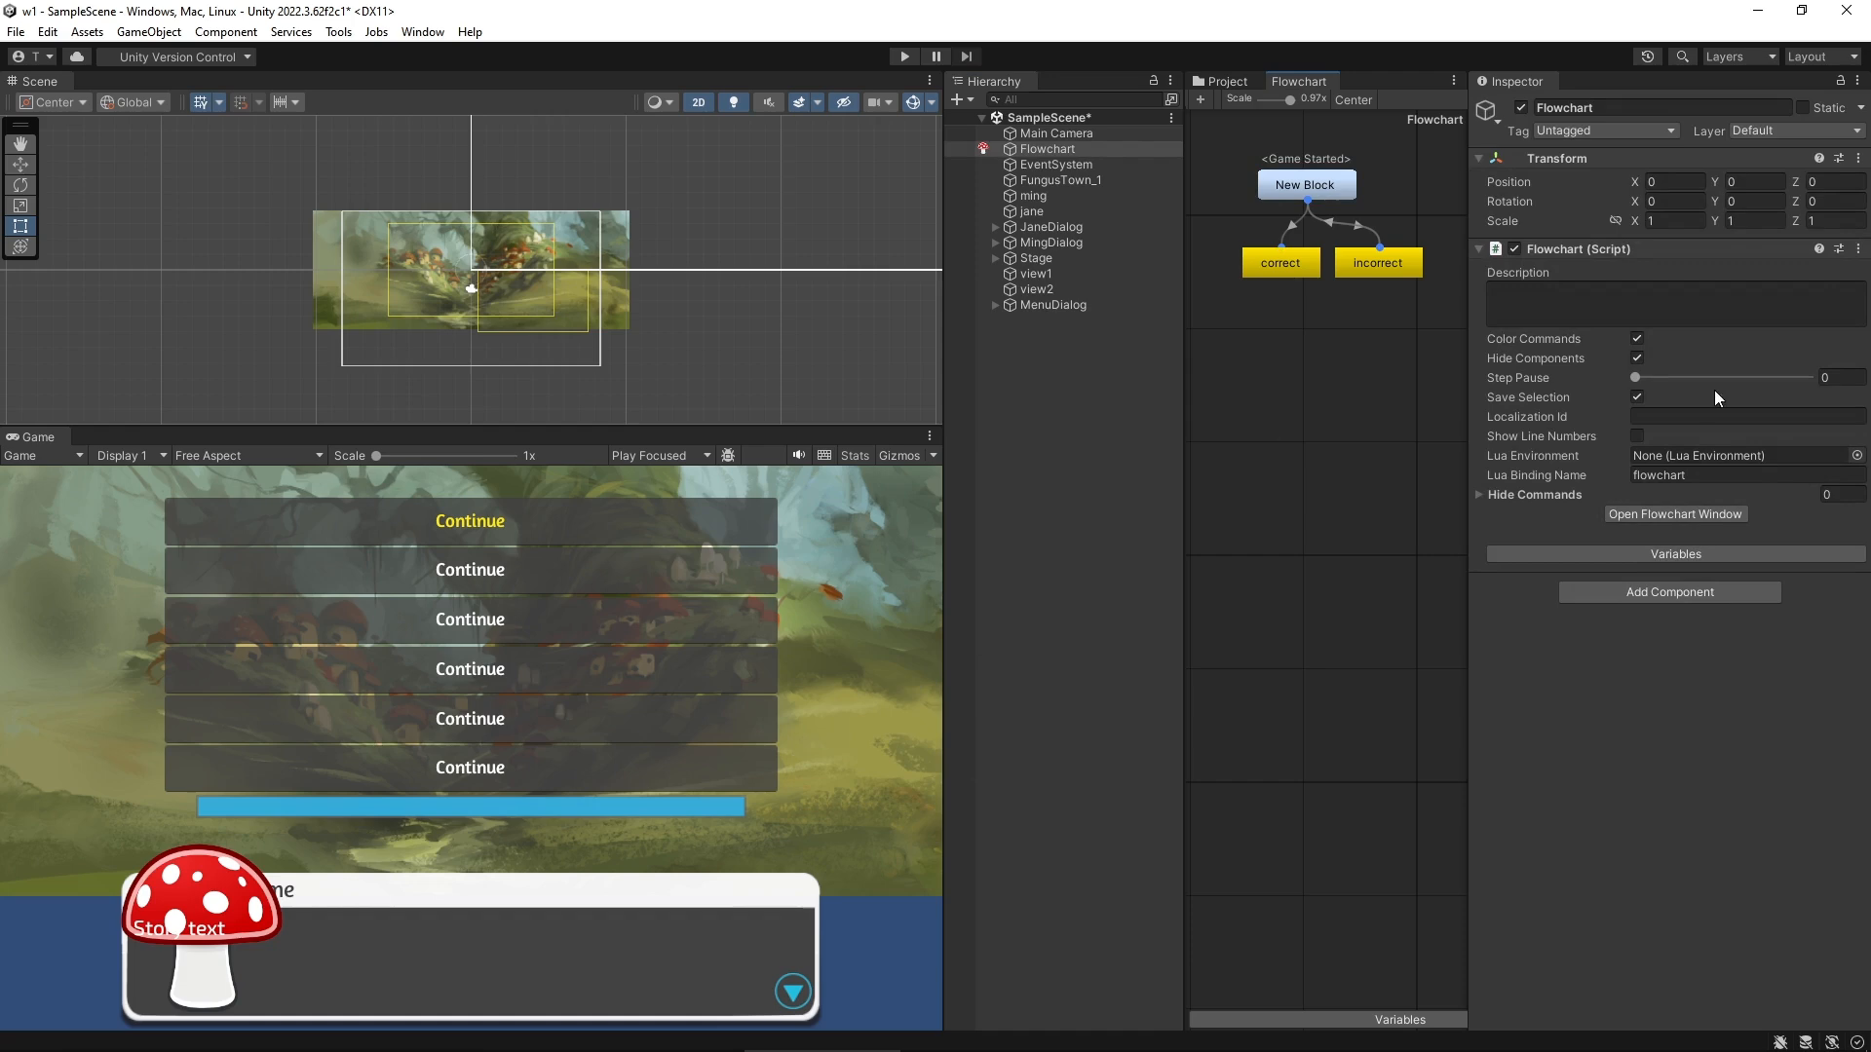
{"action": "left_click", "coordinate": [1712, 553]}
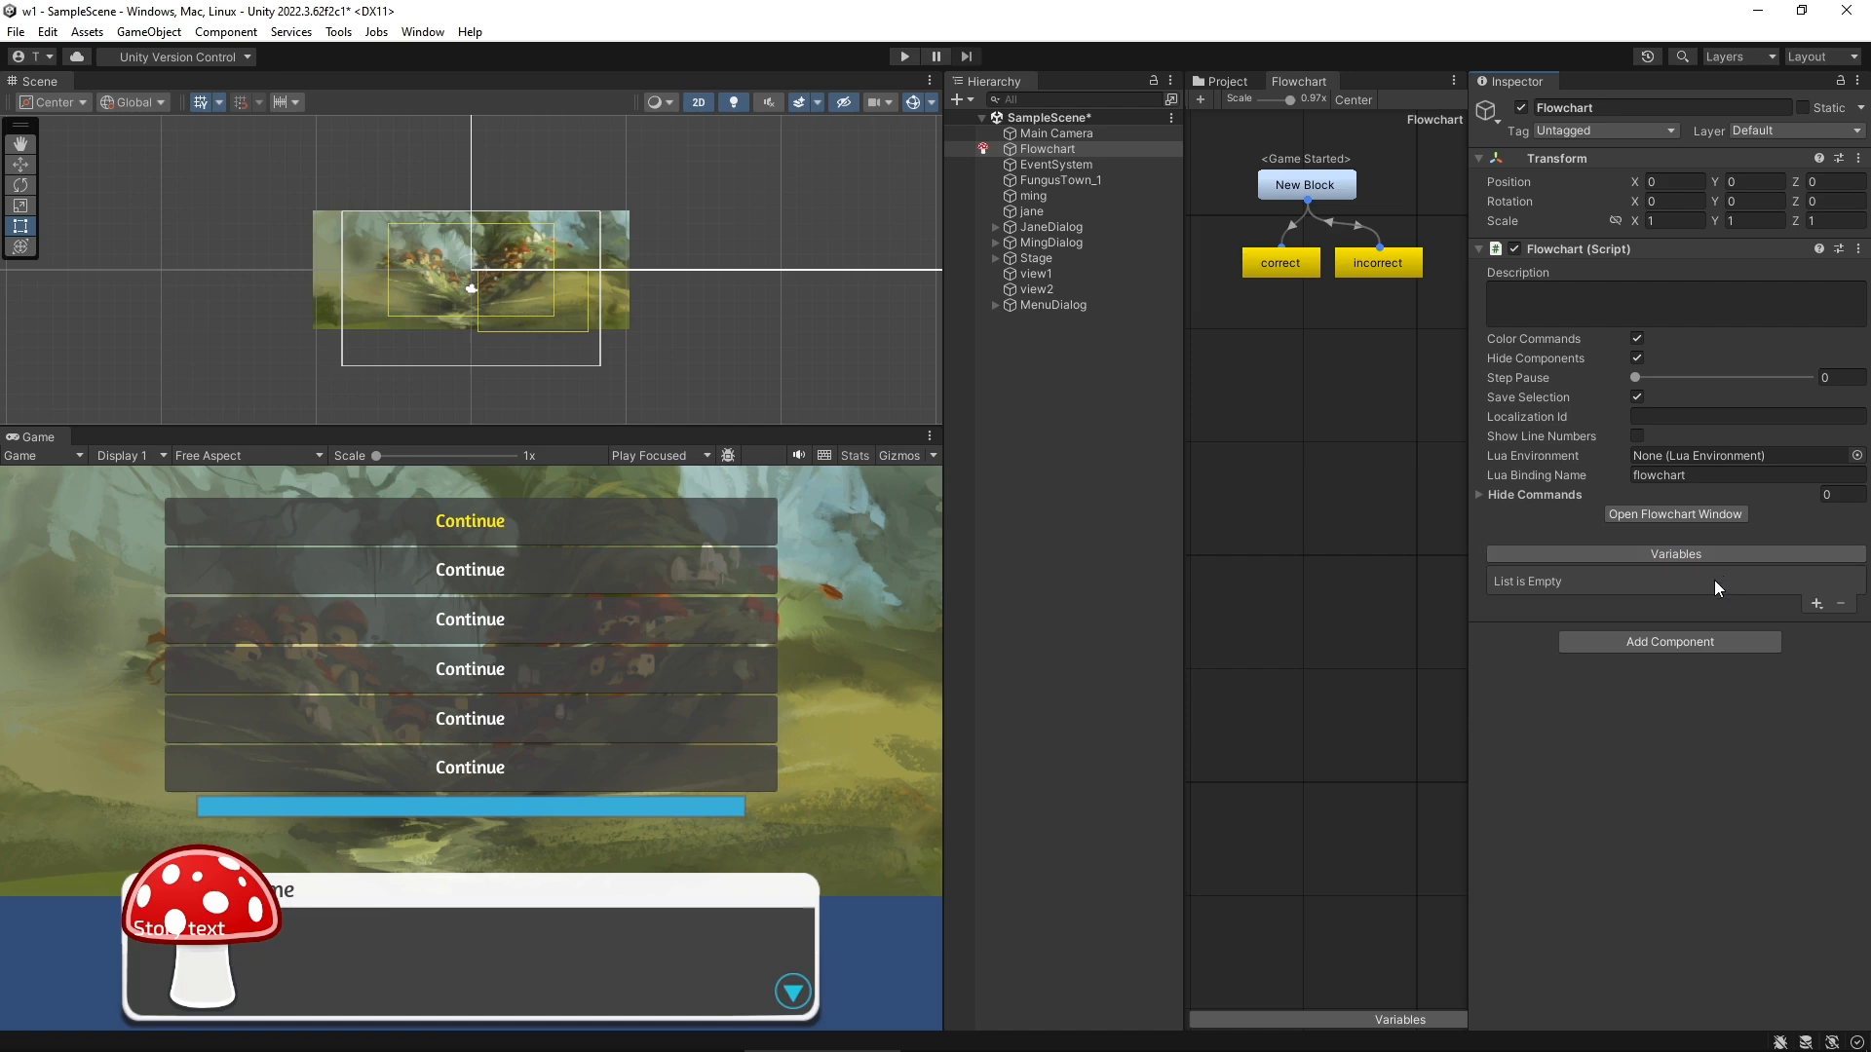
{"action": "left_click", "coordinate": [1816, 603]}
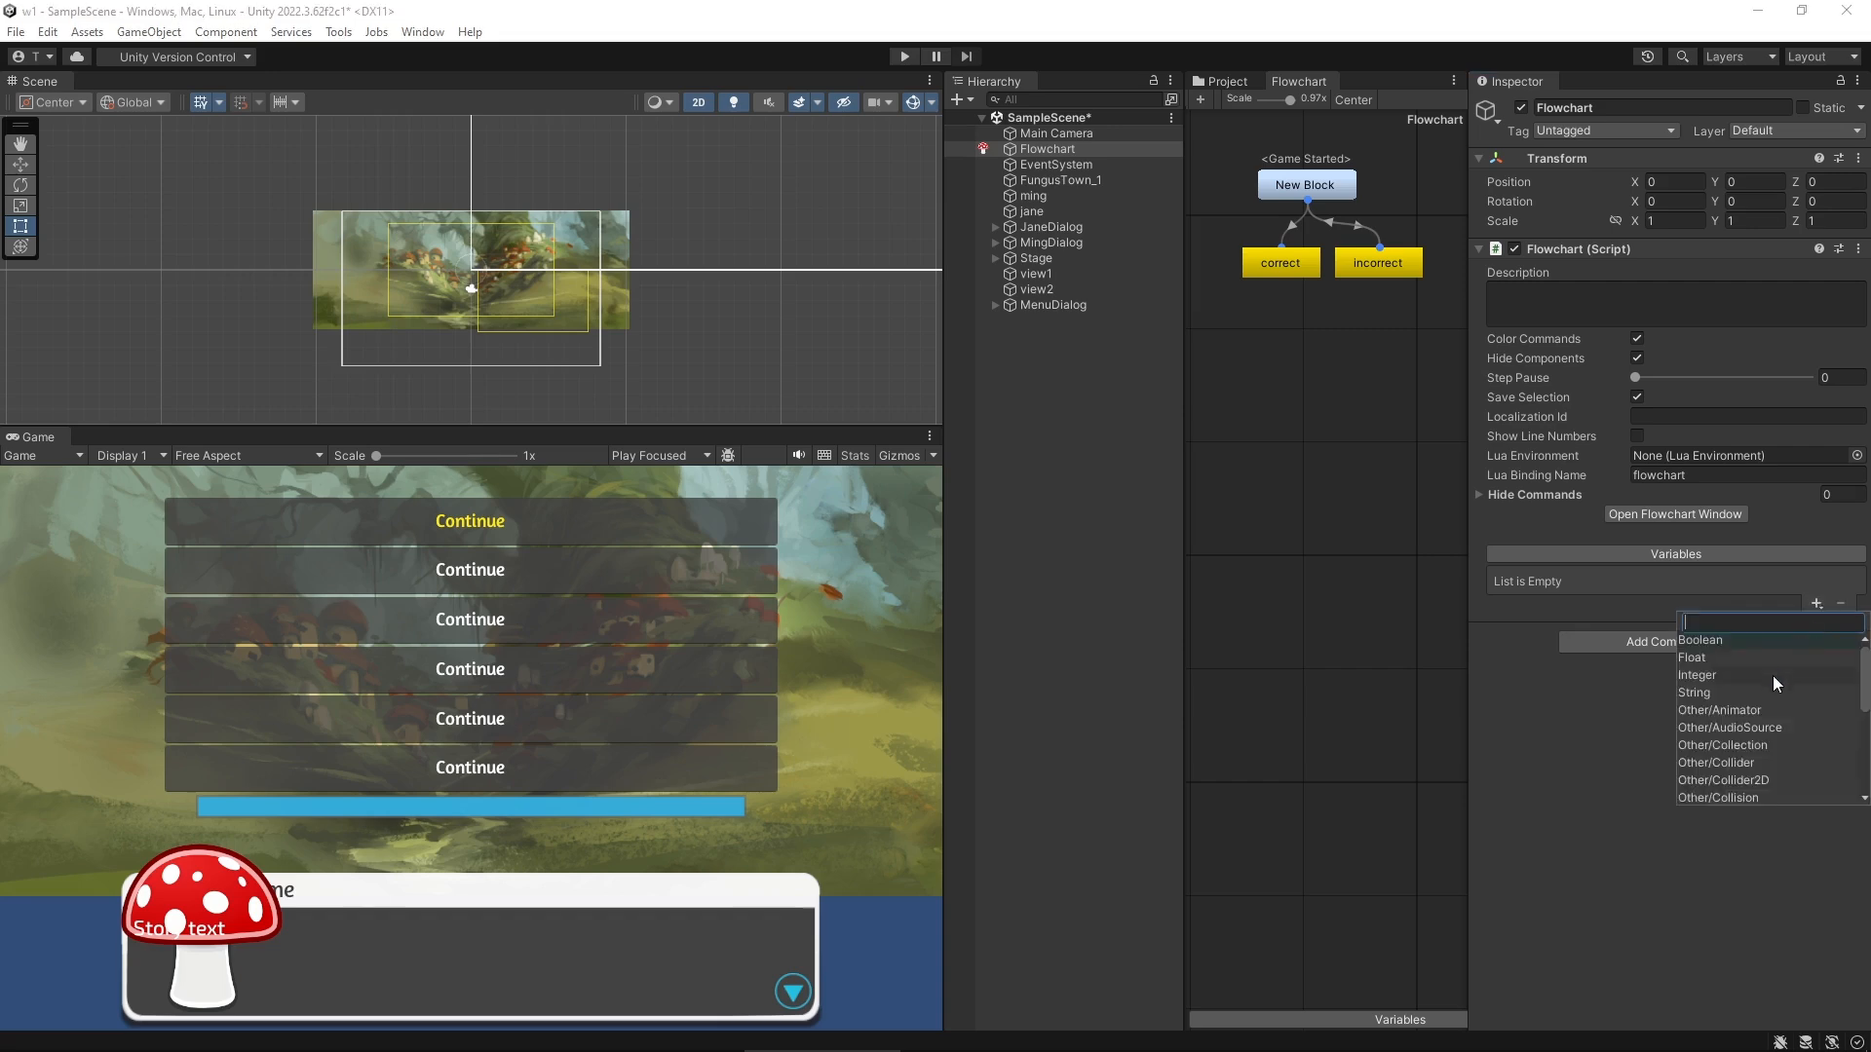
{"action": "left_click", "coordinate": [1773, 675]}
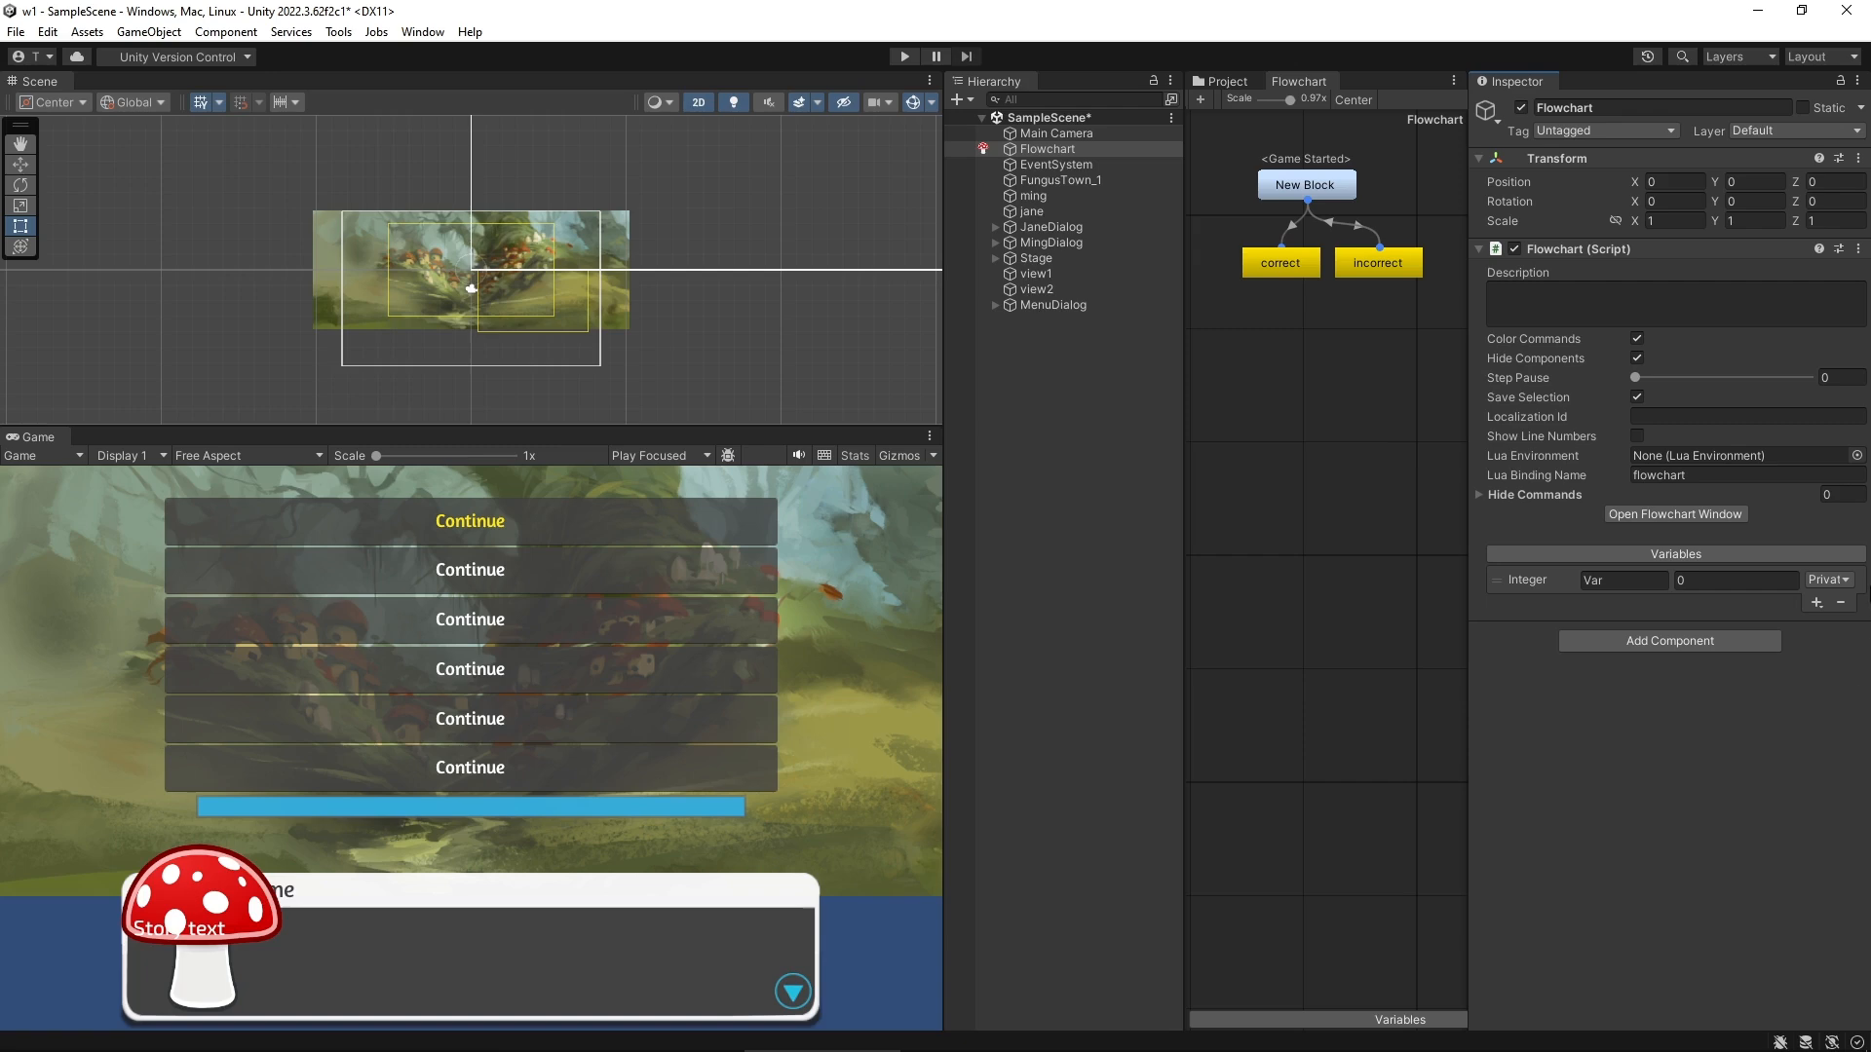
Name the new Integer variable correctCount
{"action": "left_click", "coordinate": [1621, 584]}
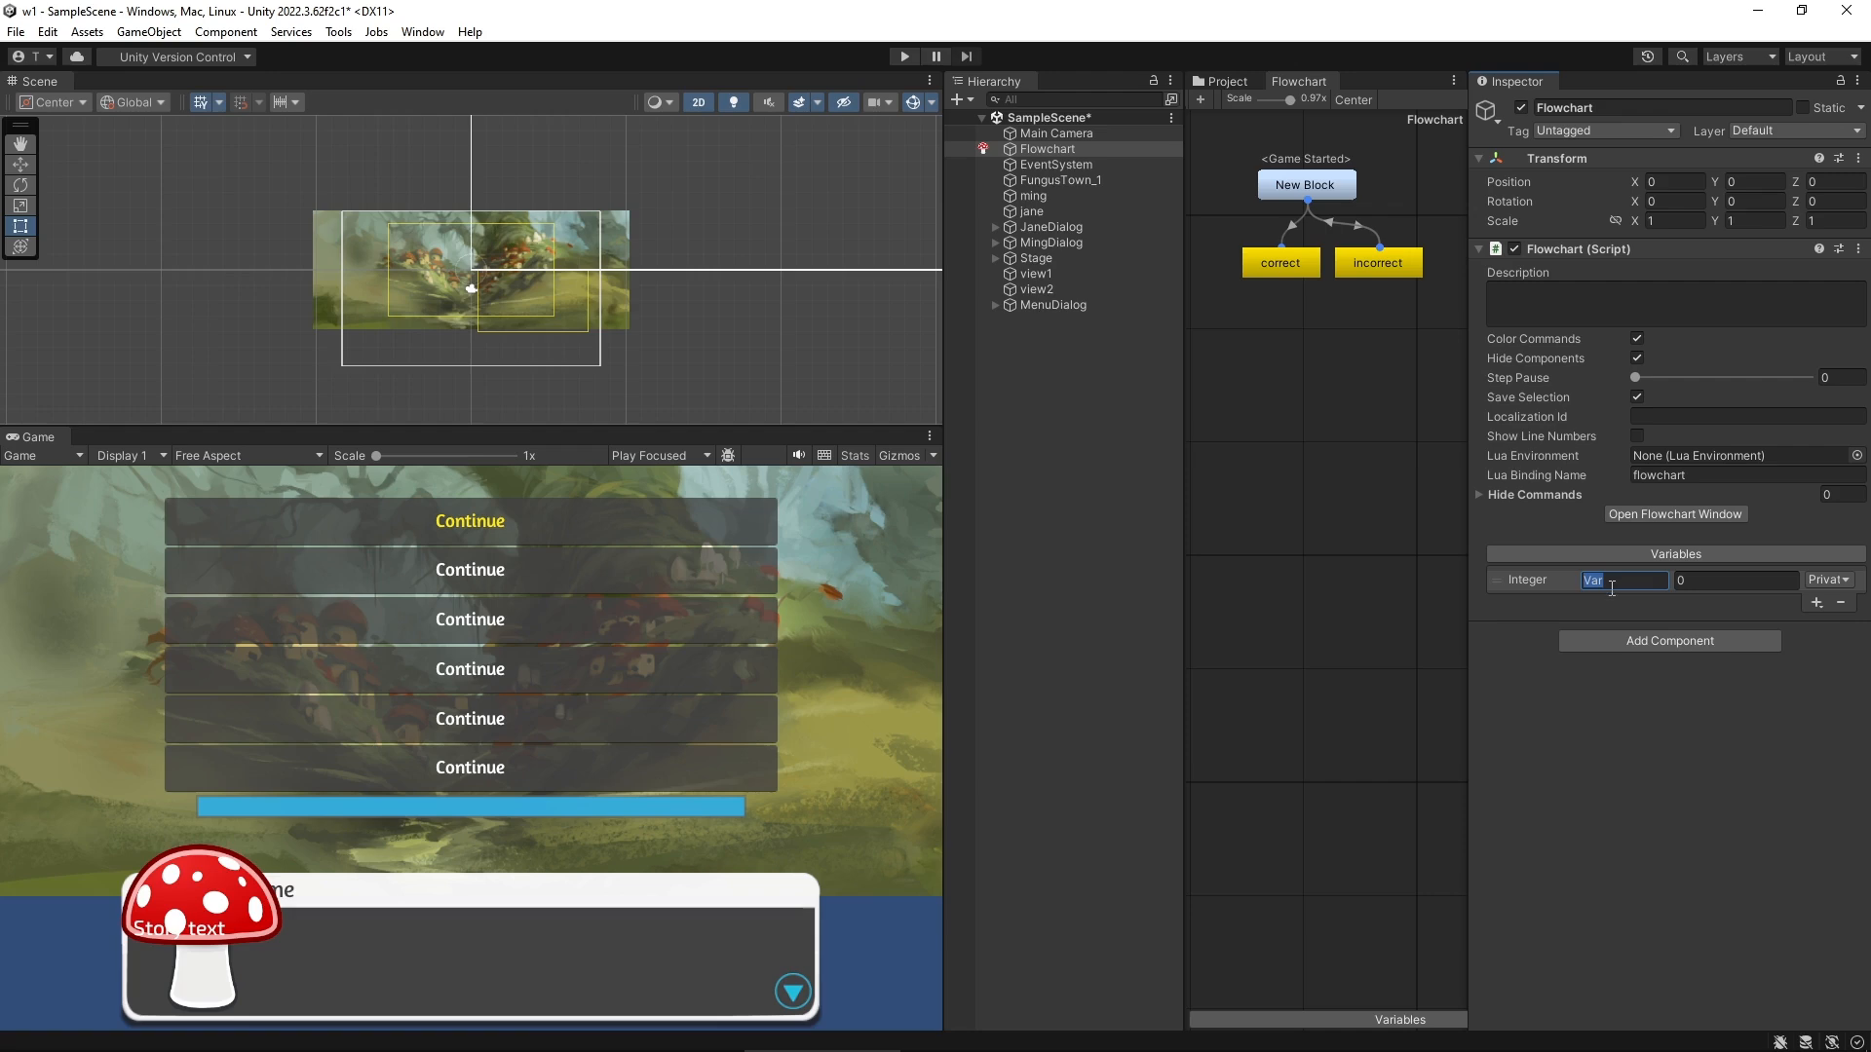
{"action": "key", "text": "super+v"}
{"action": "left_click", "coordinate": [1664, 692]}
{"action": "left_click", "coordinate": [1847, 582]}
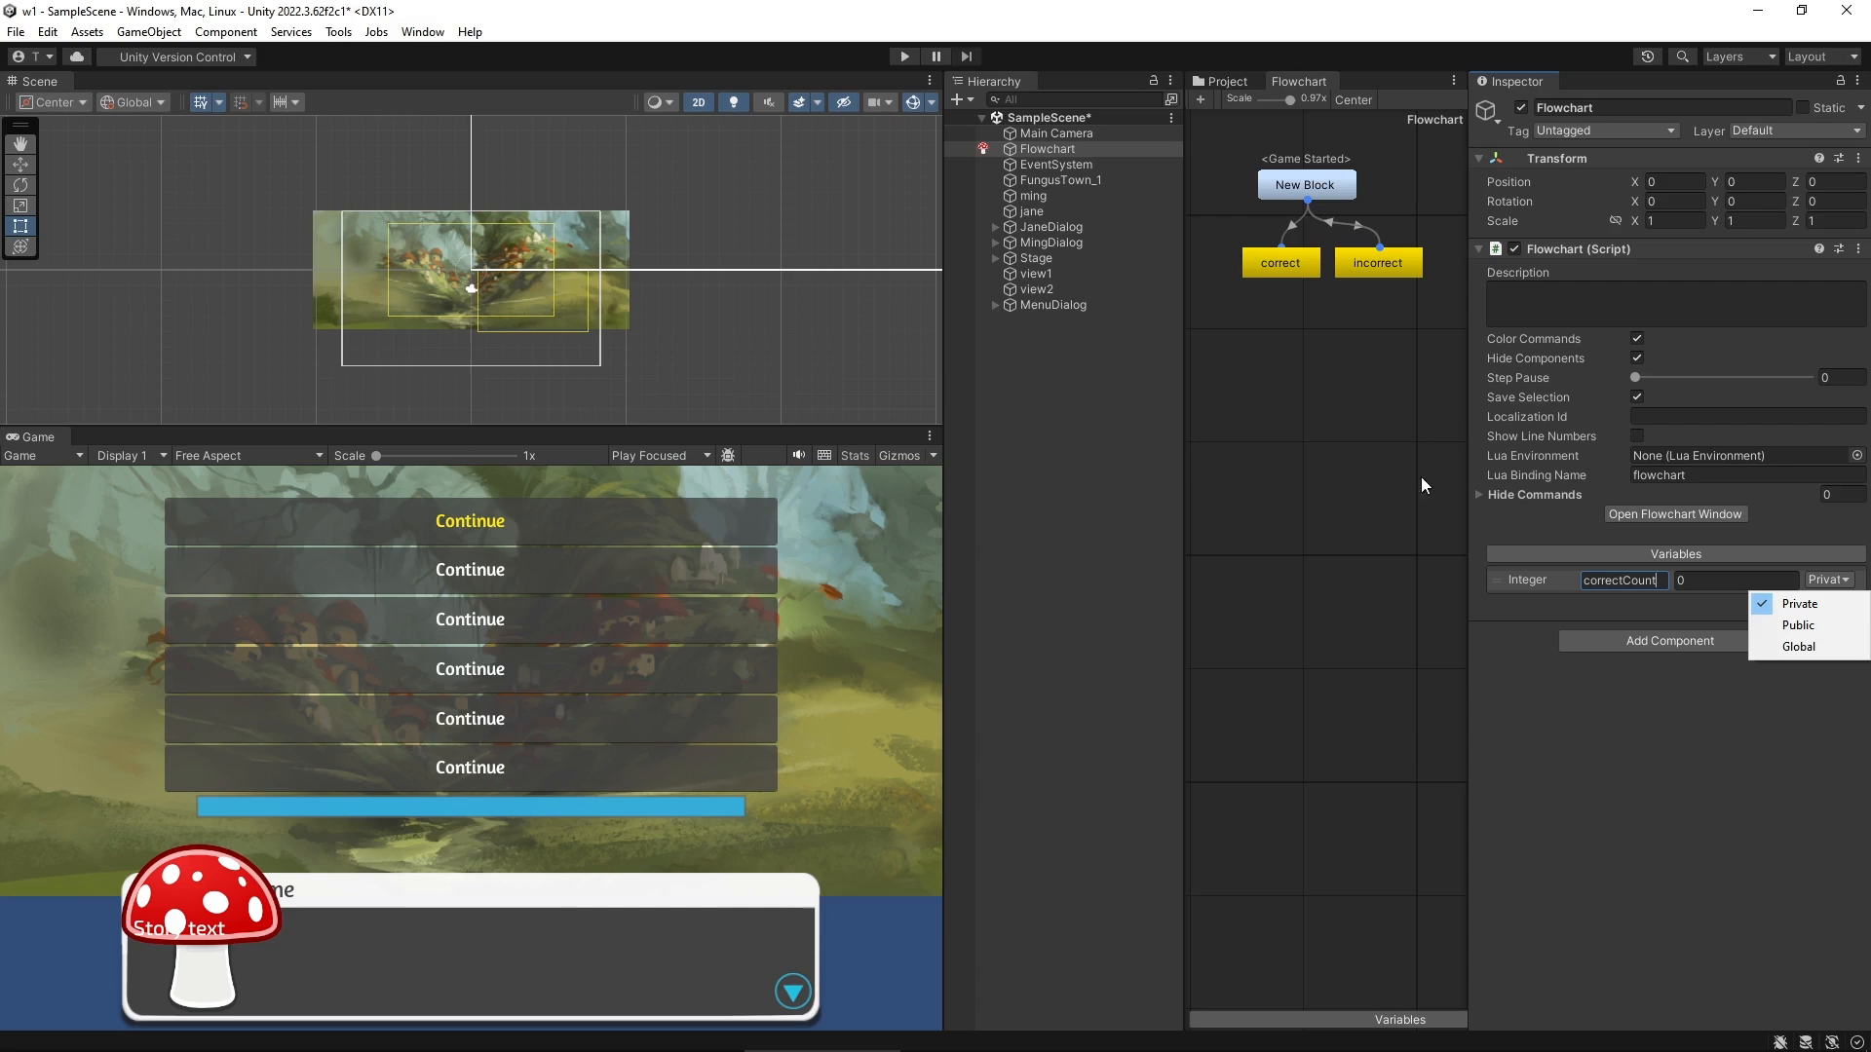
{"action": "left_click", "coordinate": [1746, 616]}
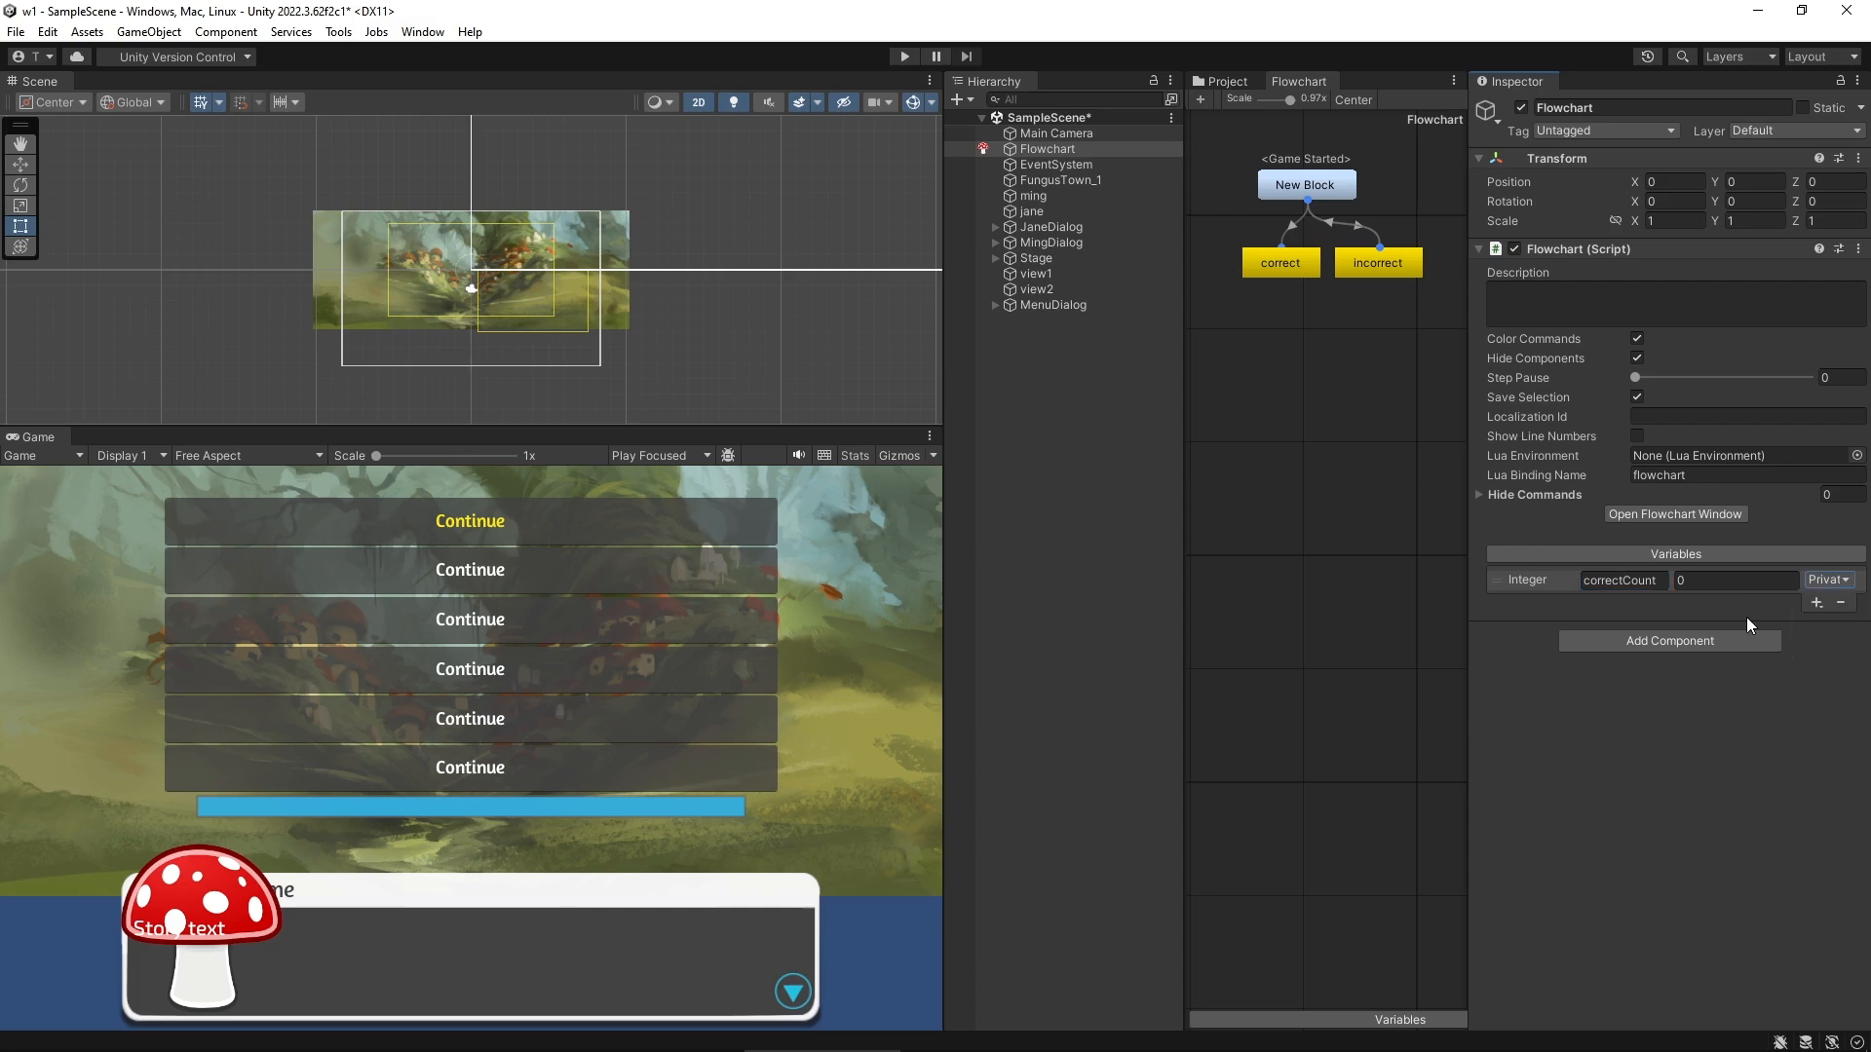
{"action": "left_click", "coordinate": [1816, 604]}
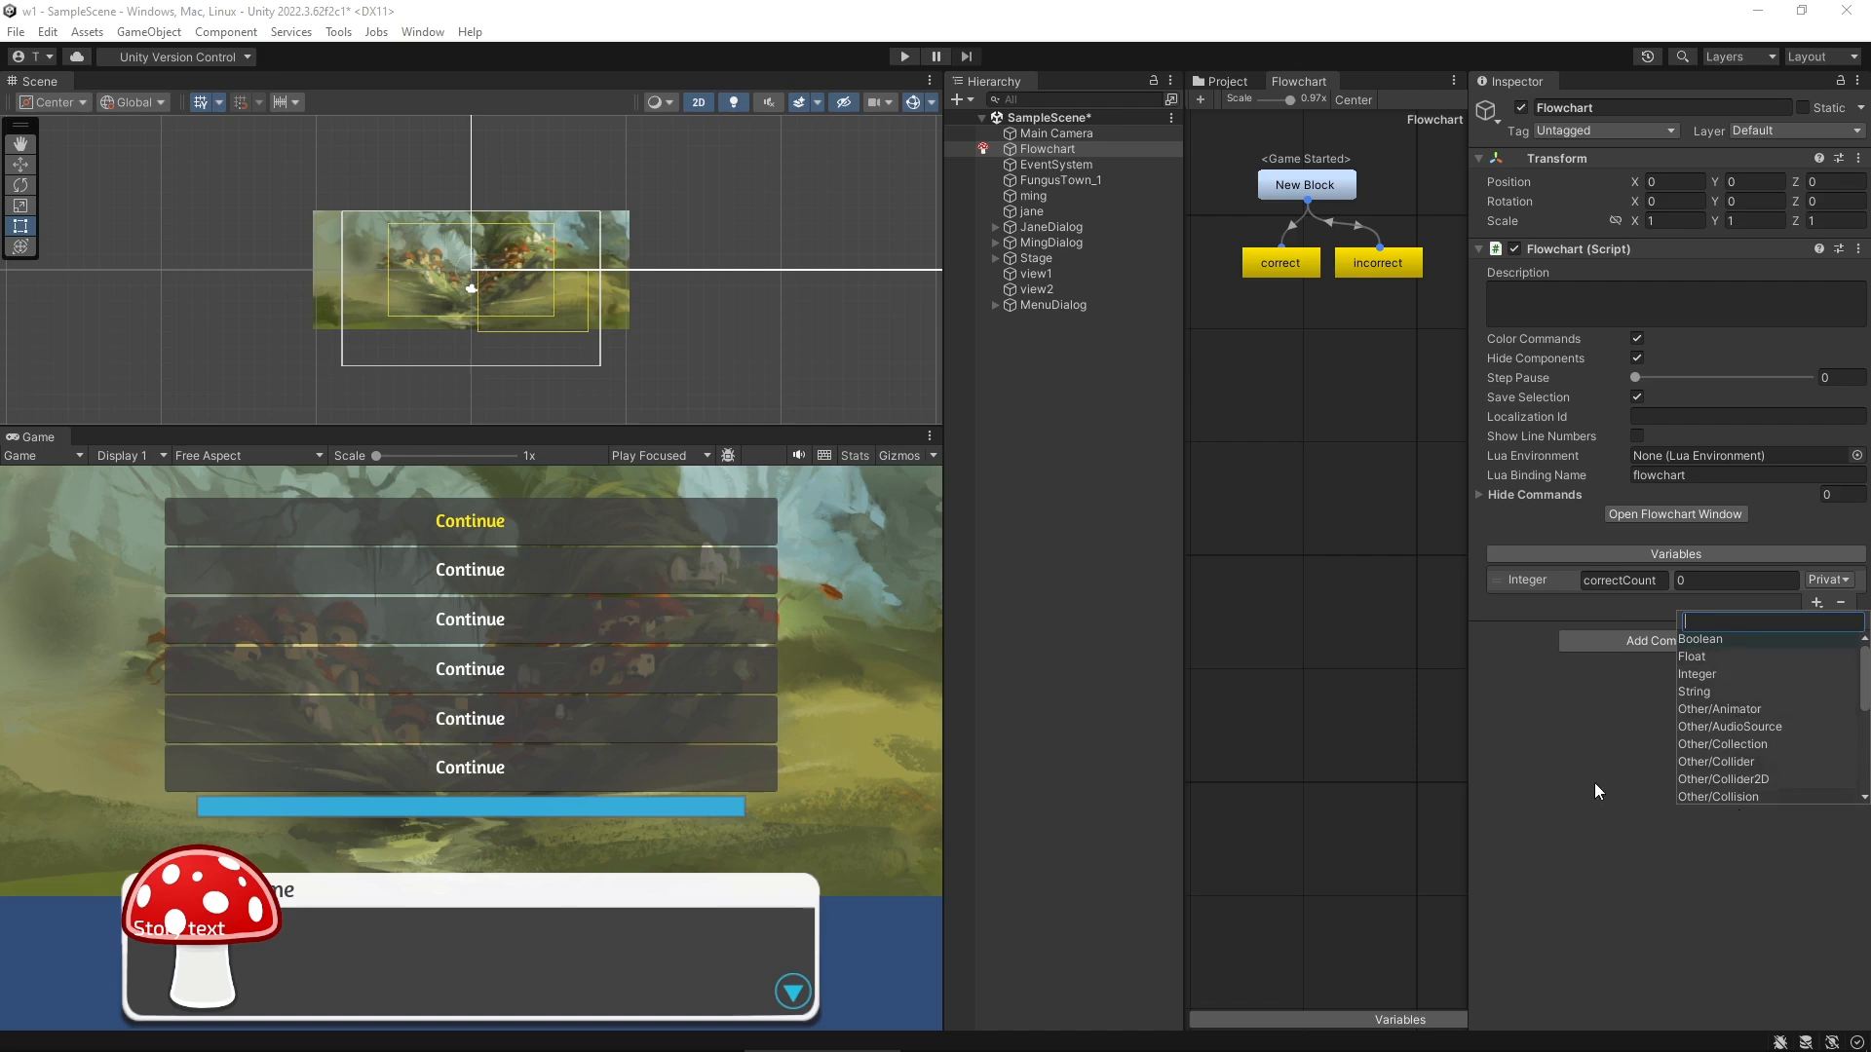
{"action": "left_click", "coordinate": [1555, 764]}
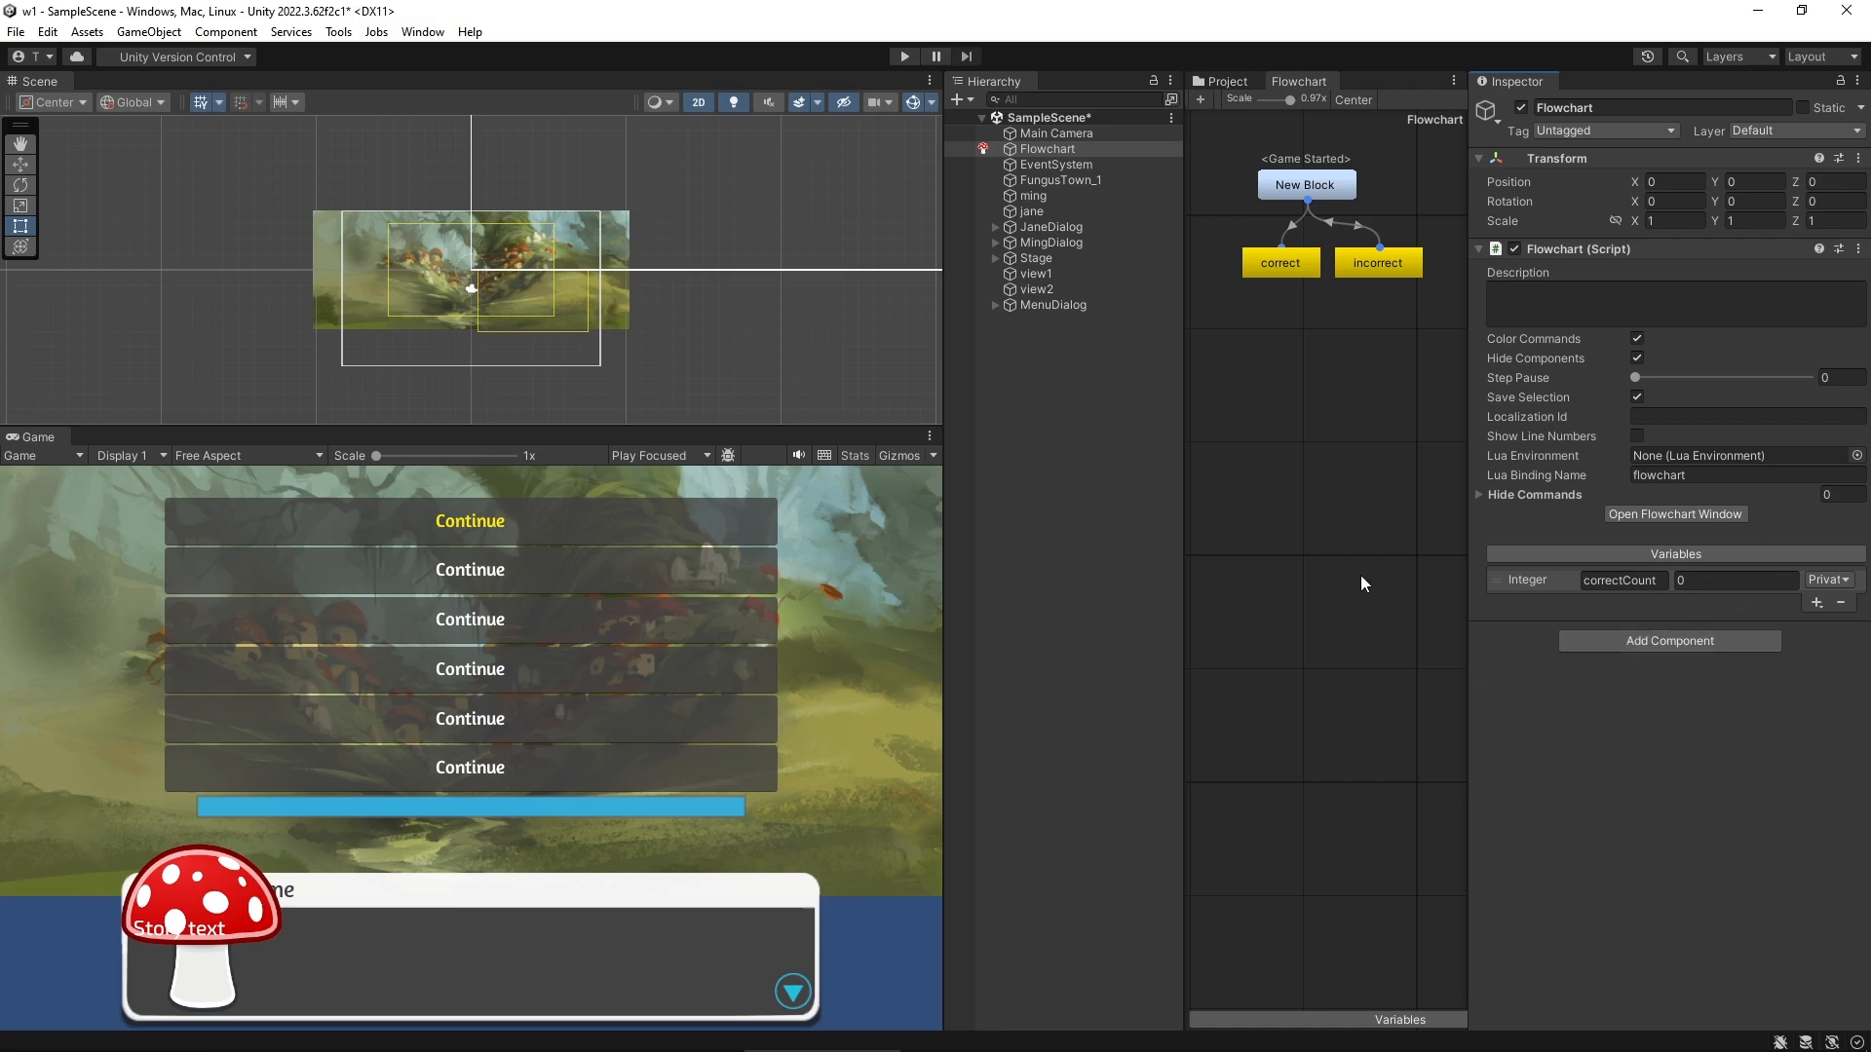
Add a new block in the empty flowchart area below the correct block and name it question2
{"action": "right_click", "coordinate": [1230, 383]}
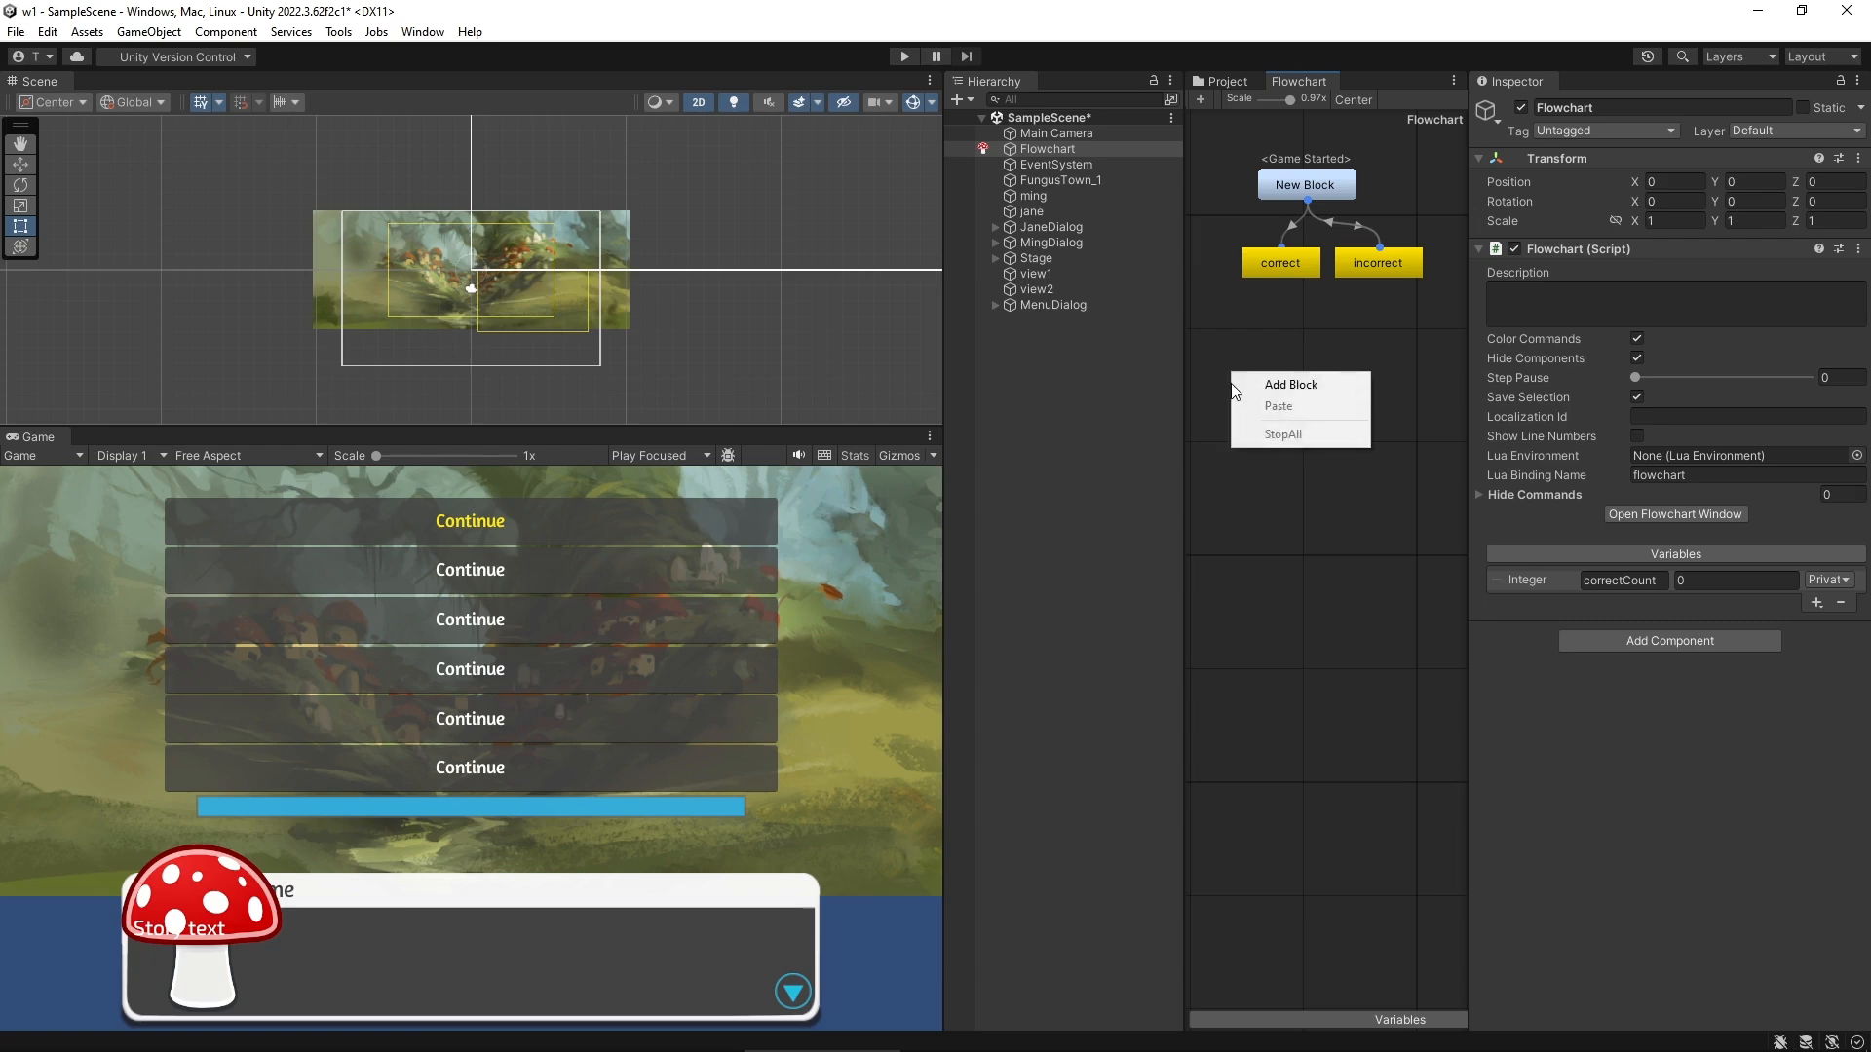
{"action": "left_click", "coordinate": [1259, 385]}
{"action": "double_click", "coordinate": [1691, 155]}
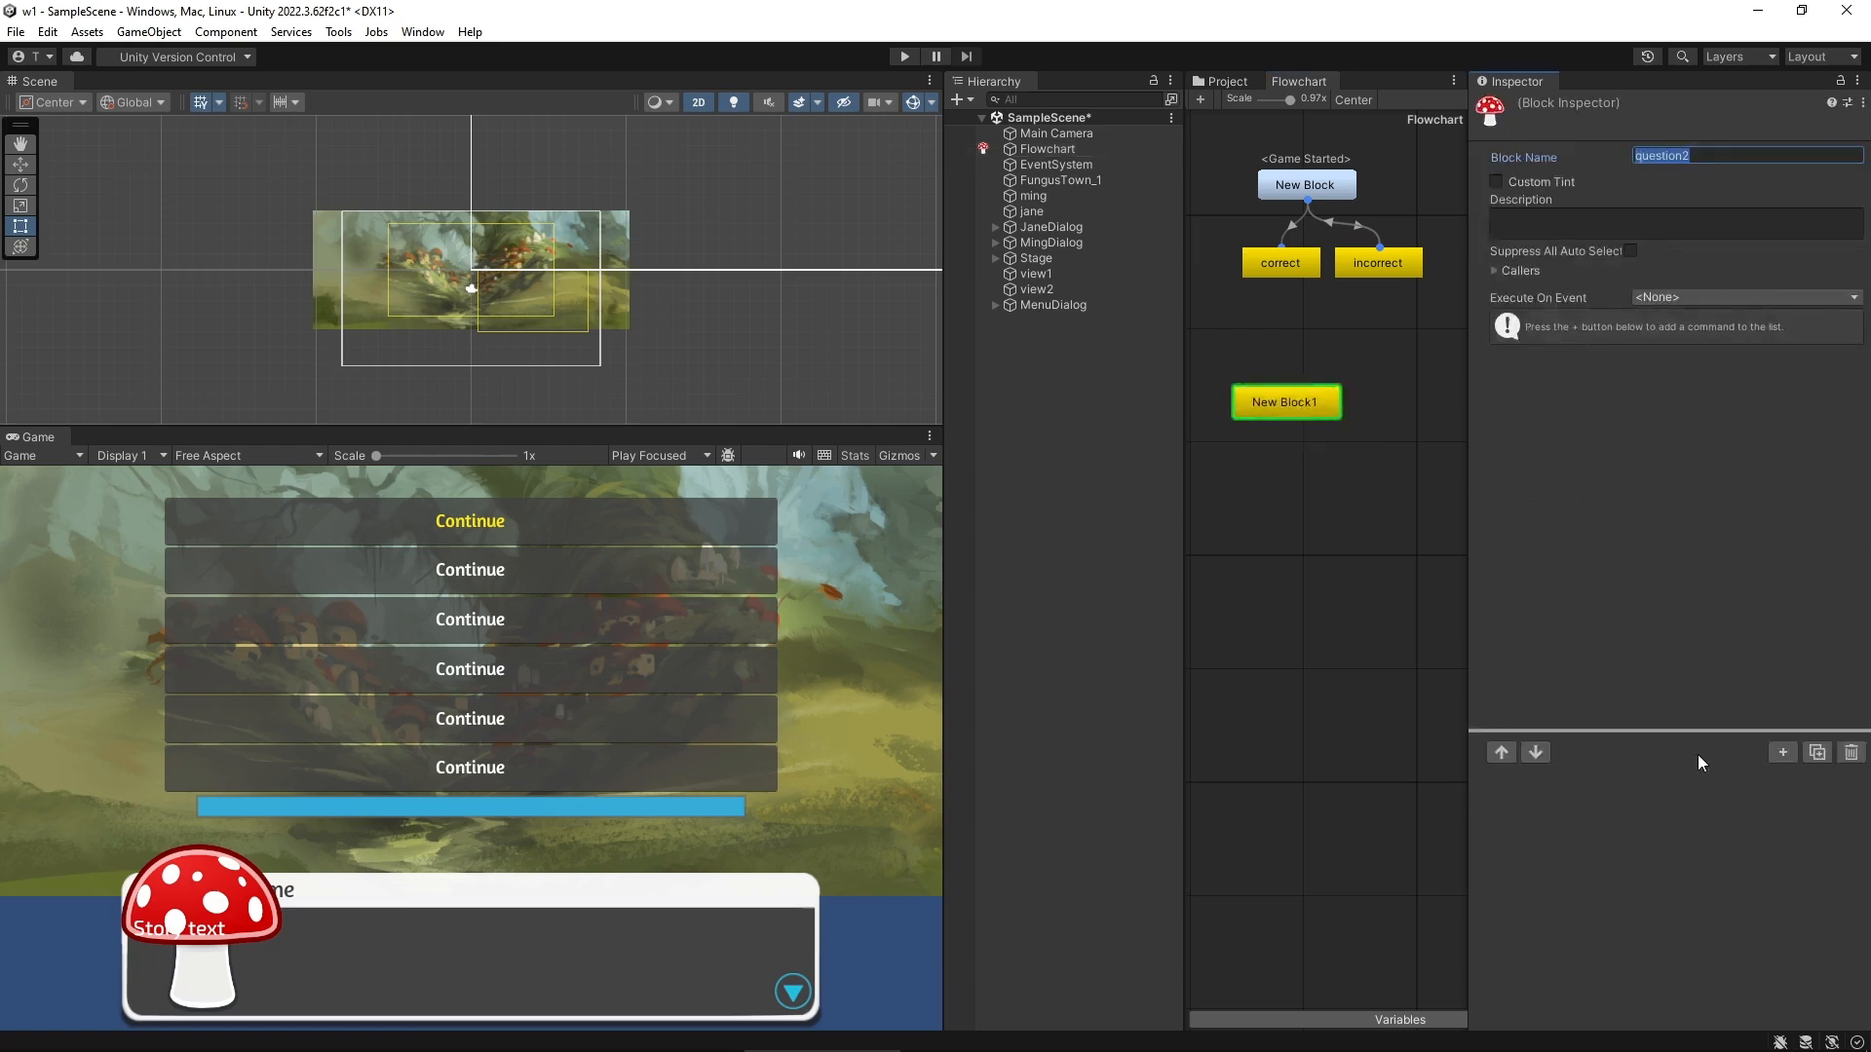
Add two Say commands to question2 and let jane, with portrait jane-smile, ask the second riddle ending in 小偷是誰？ in the first one
{"action": "left_click", "coordinate": [1779, 756]}
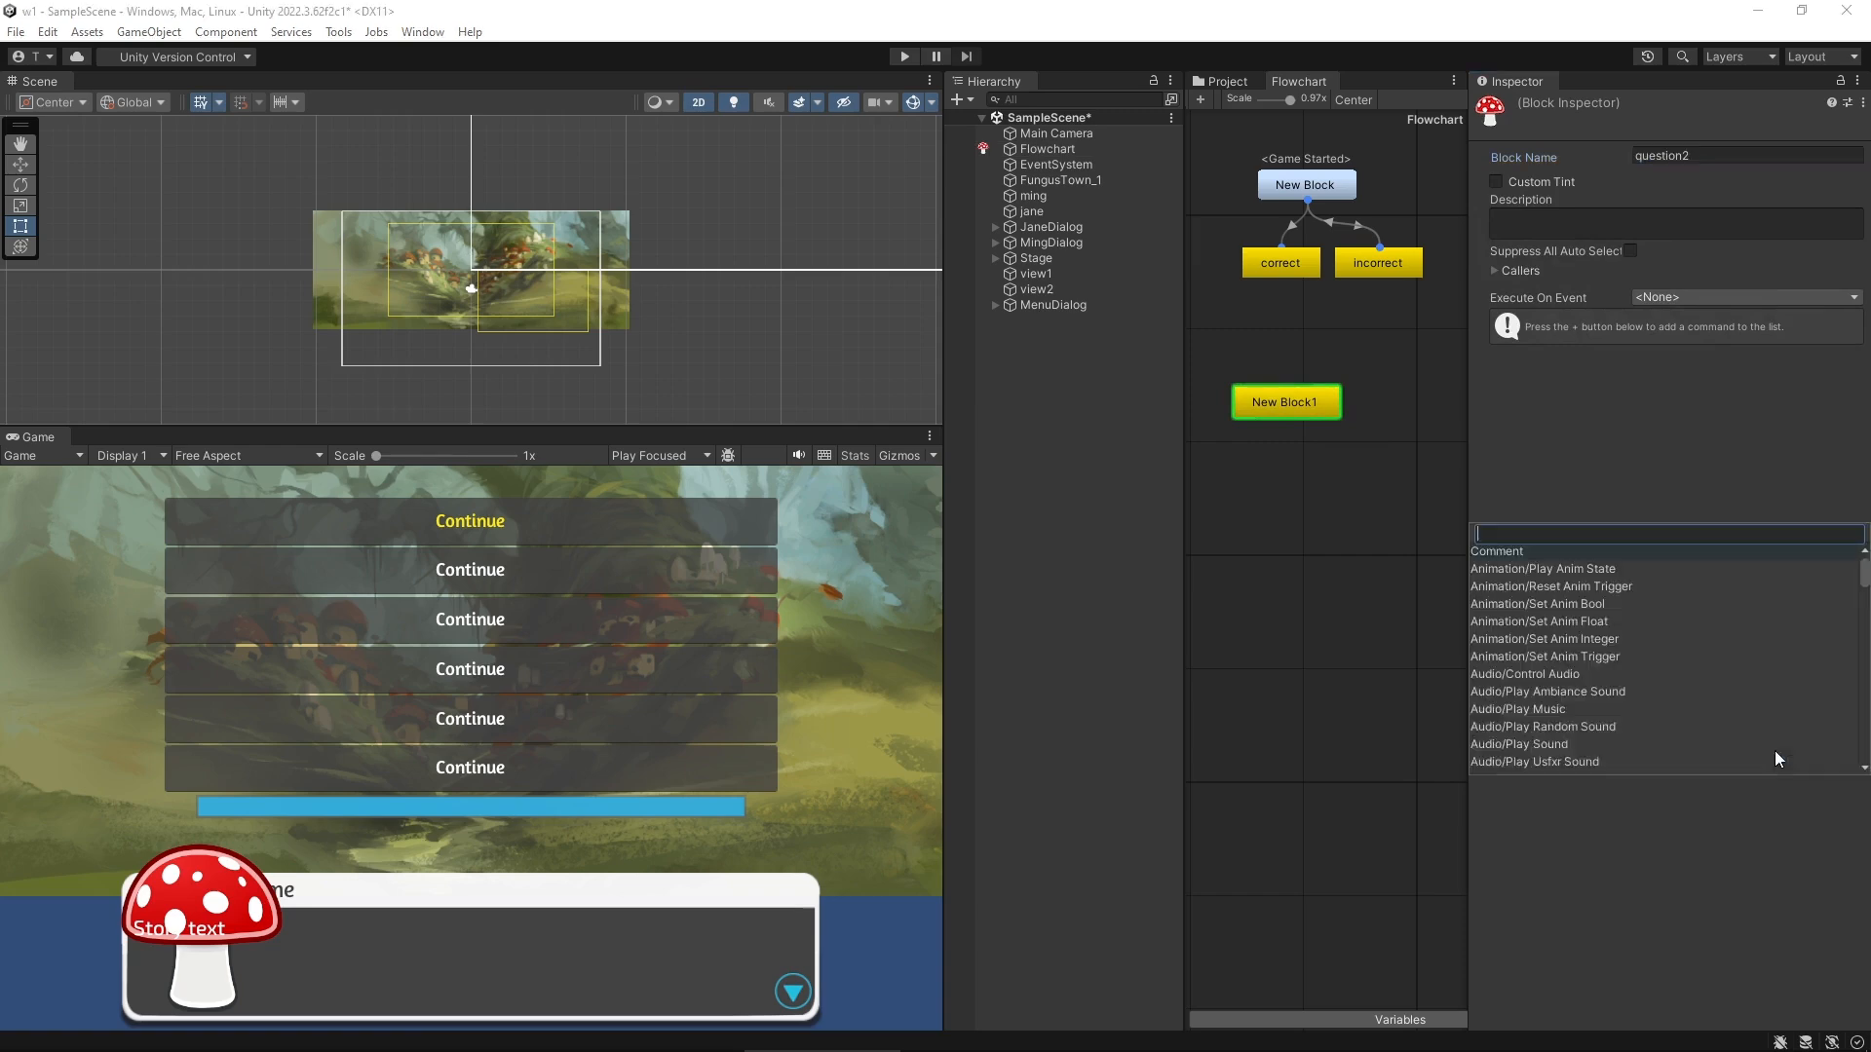
{"action": "left_click", "coordinate": [1640, 563]}
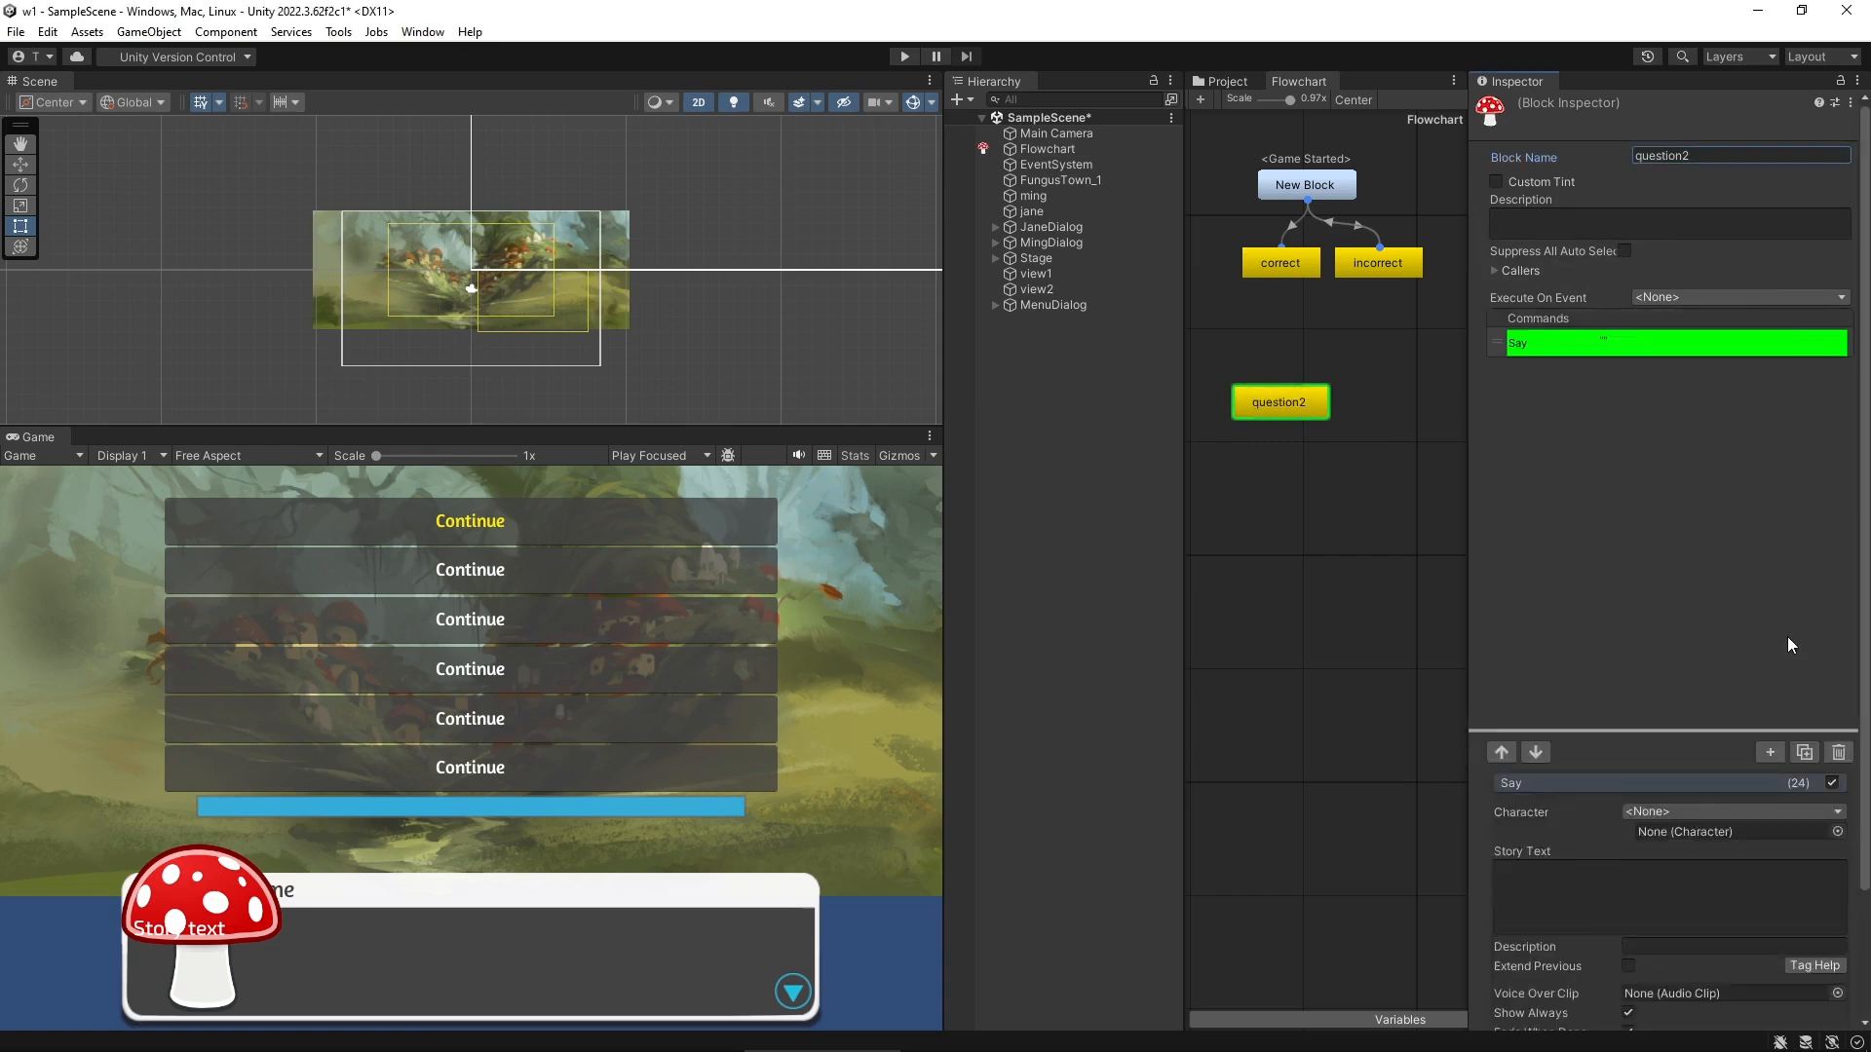
{"action": "left_click", "coordinate": [1804, 752]}
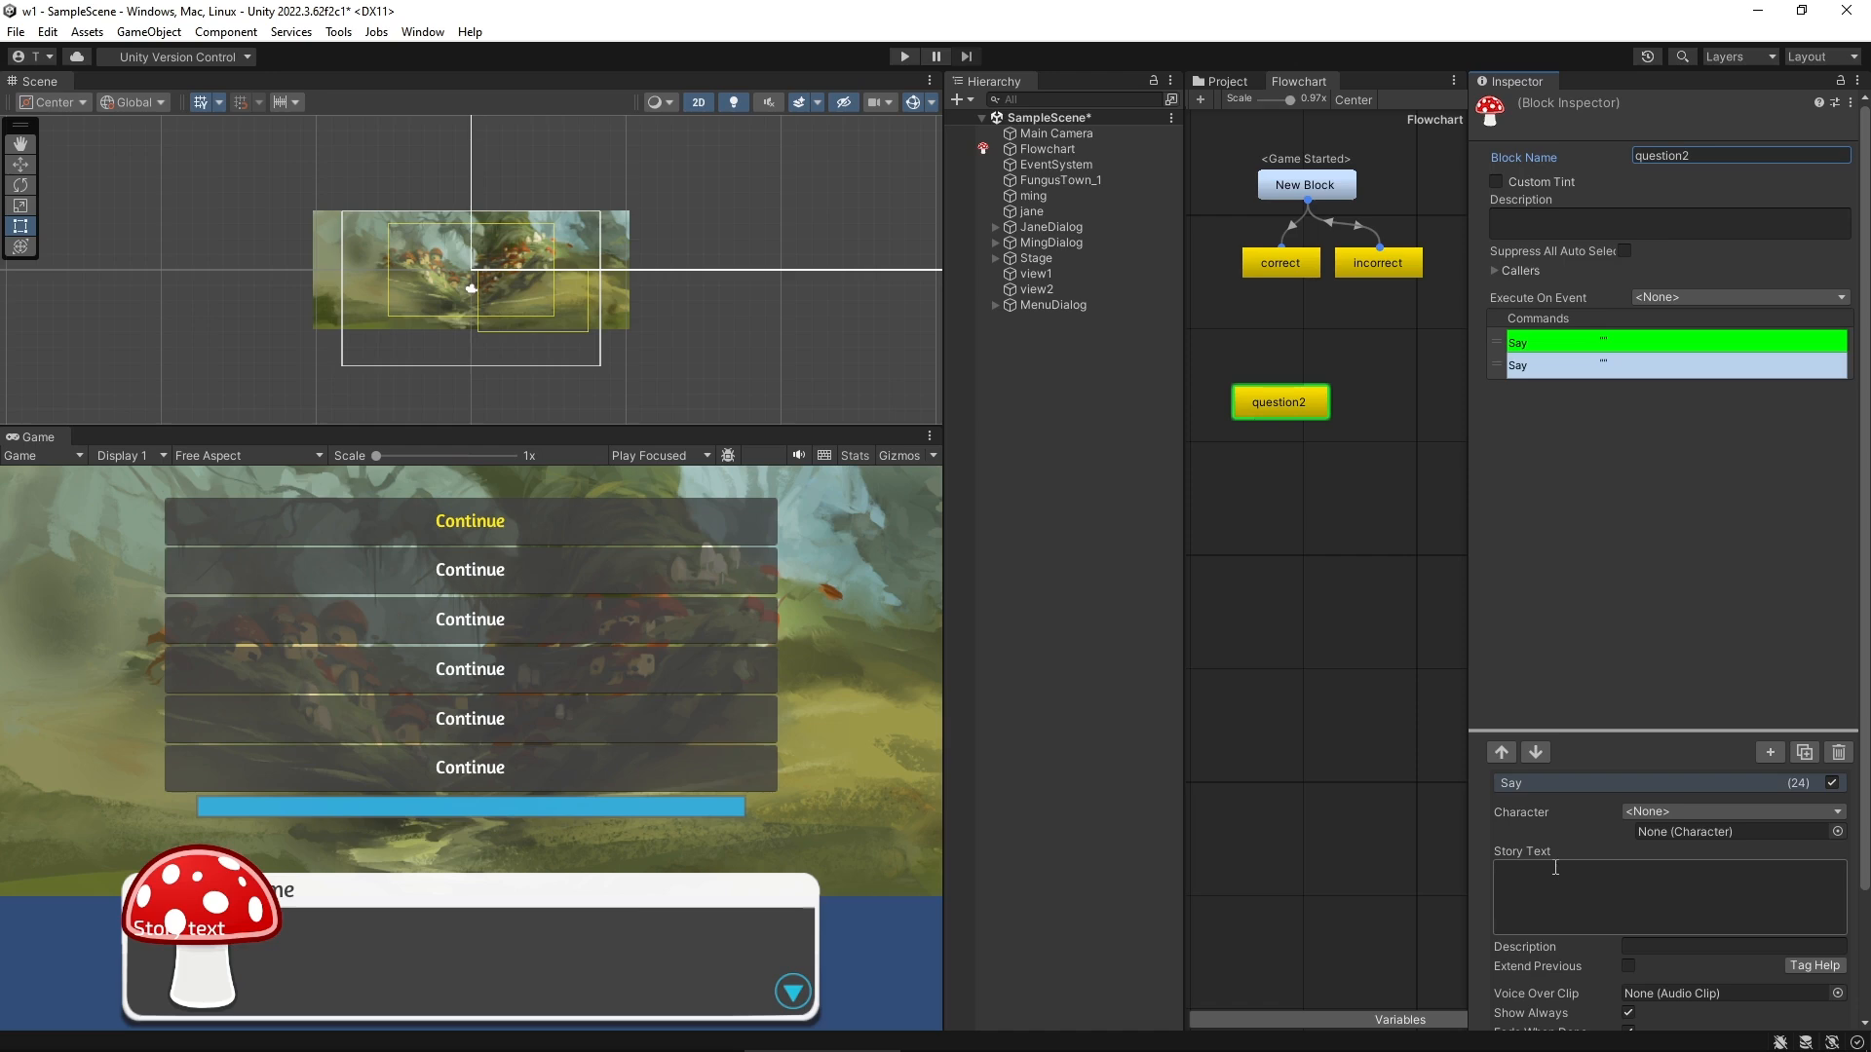
{"action": "left_click", "coordinate": [1551, 877]}
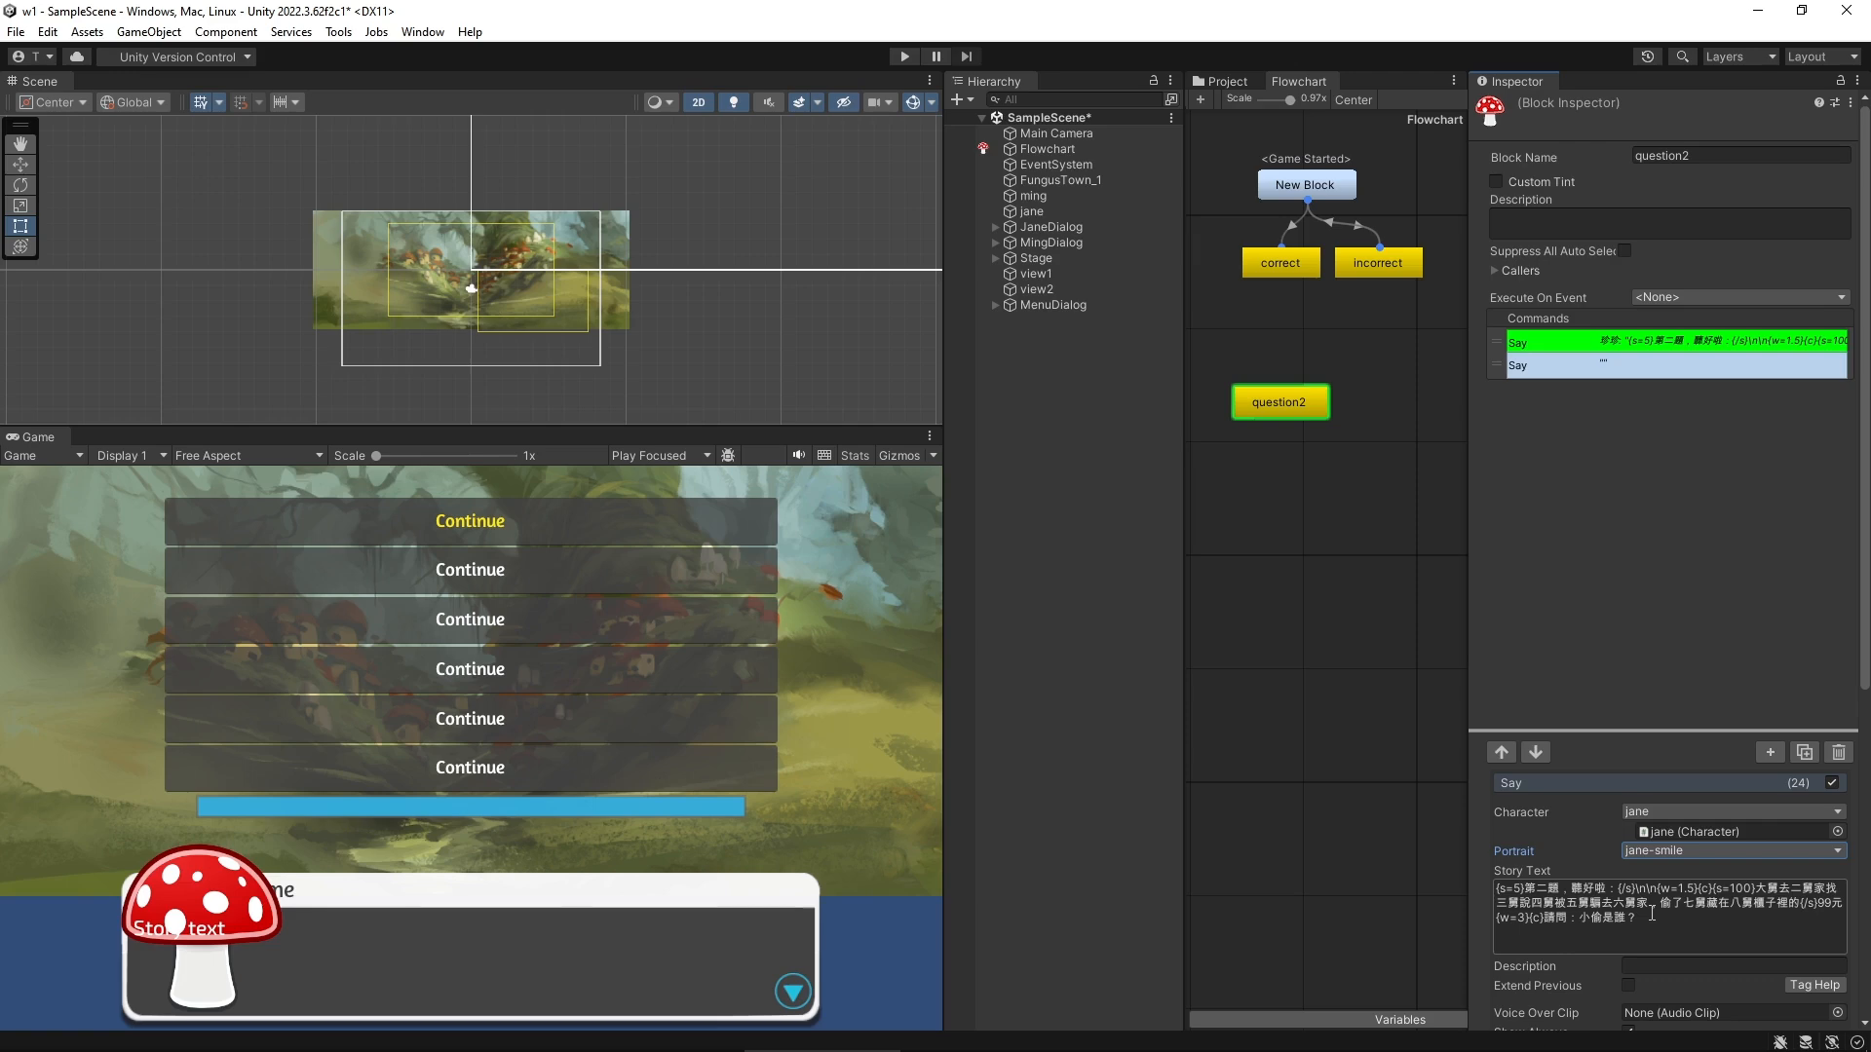
Give the second Say command character ming, portrait ming-surprised and text 等一等...你剛才說什麼？, with Fade When Done and Wait For Click disabled
{"action": "left_click", "coordinate": [1610, 366]}
{"action": "scroll", "coordinate": [1610, 392], "scroll_direction": "down", "scroll_amount": 1}
{"action": "left_click", "coordinate": [1664, 757]}
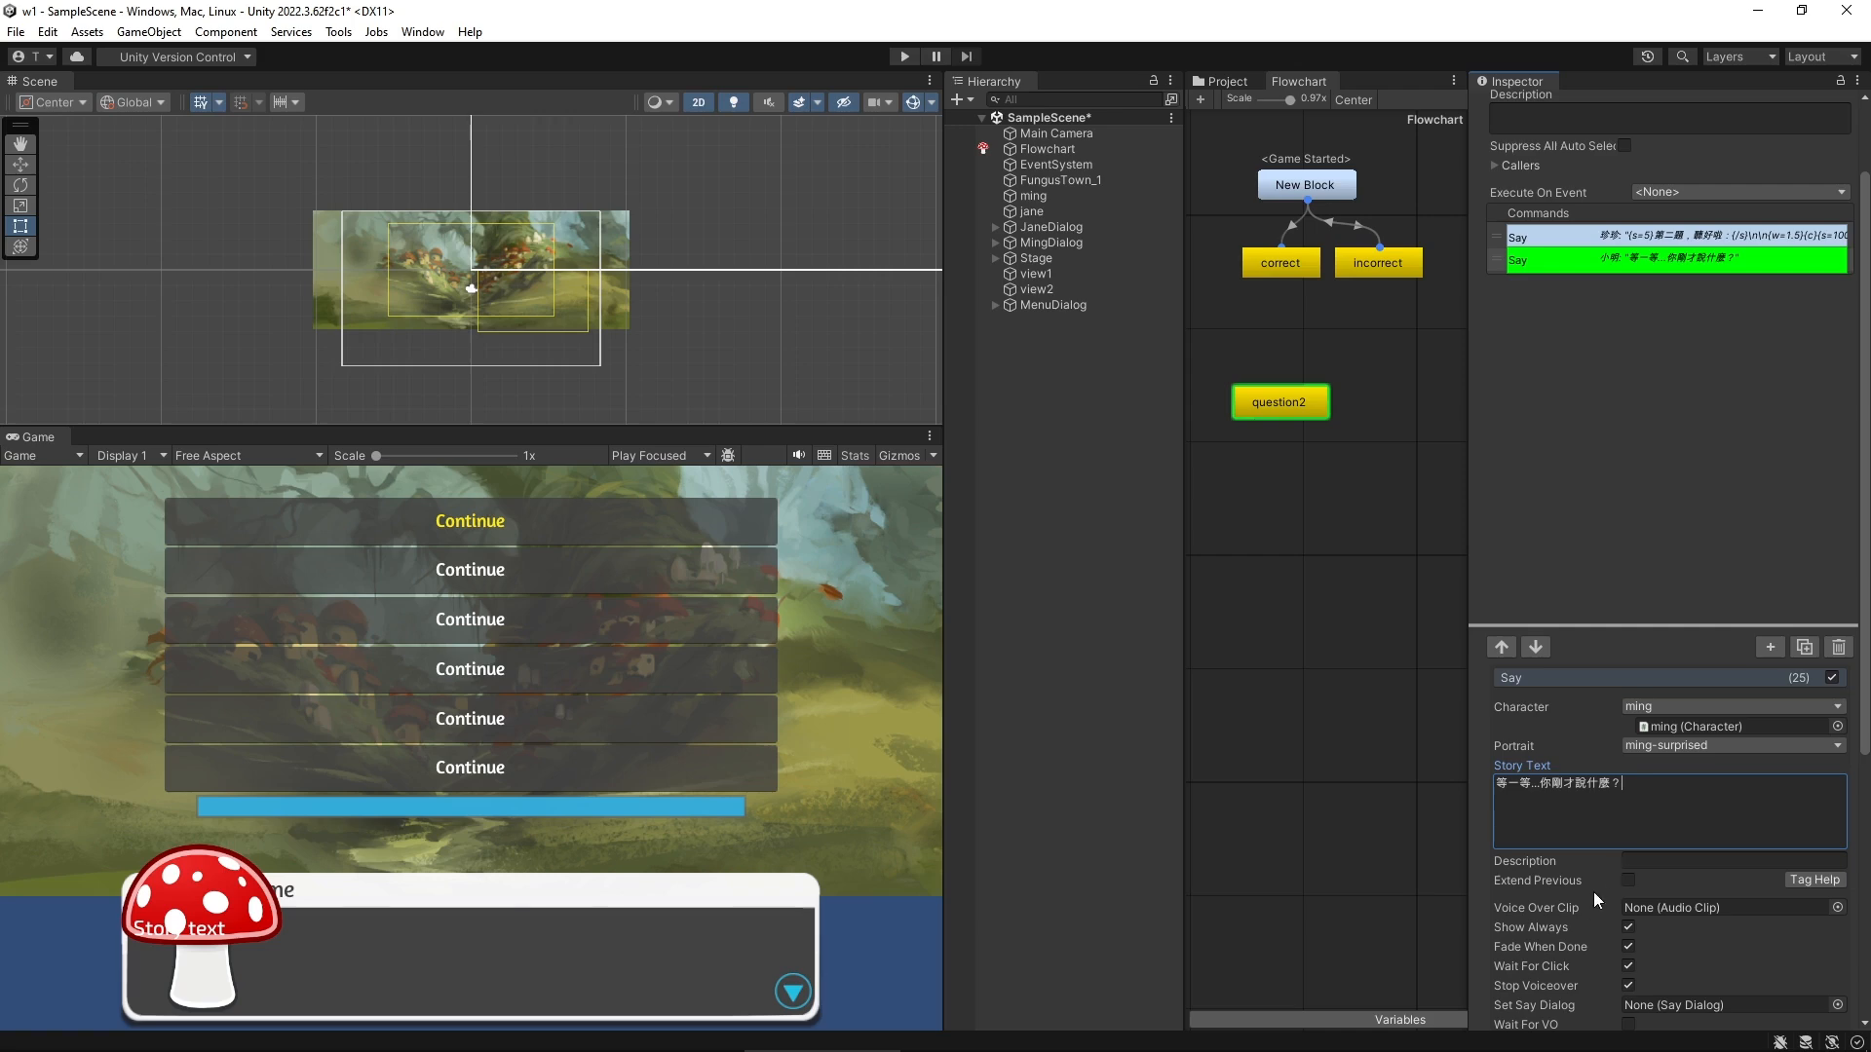
{"action": "left_click", "coordinate": [1629, 946]}
{"action": "left_click", "coordinate": [1628, 966]}
{"action": "scroll", "coordinate": [1586, 973], "scroll_direction": "down", "scroll_amount": 3}
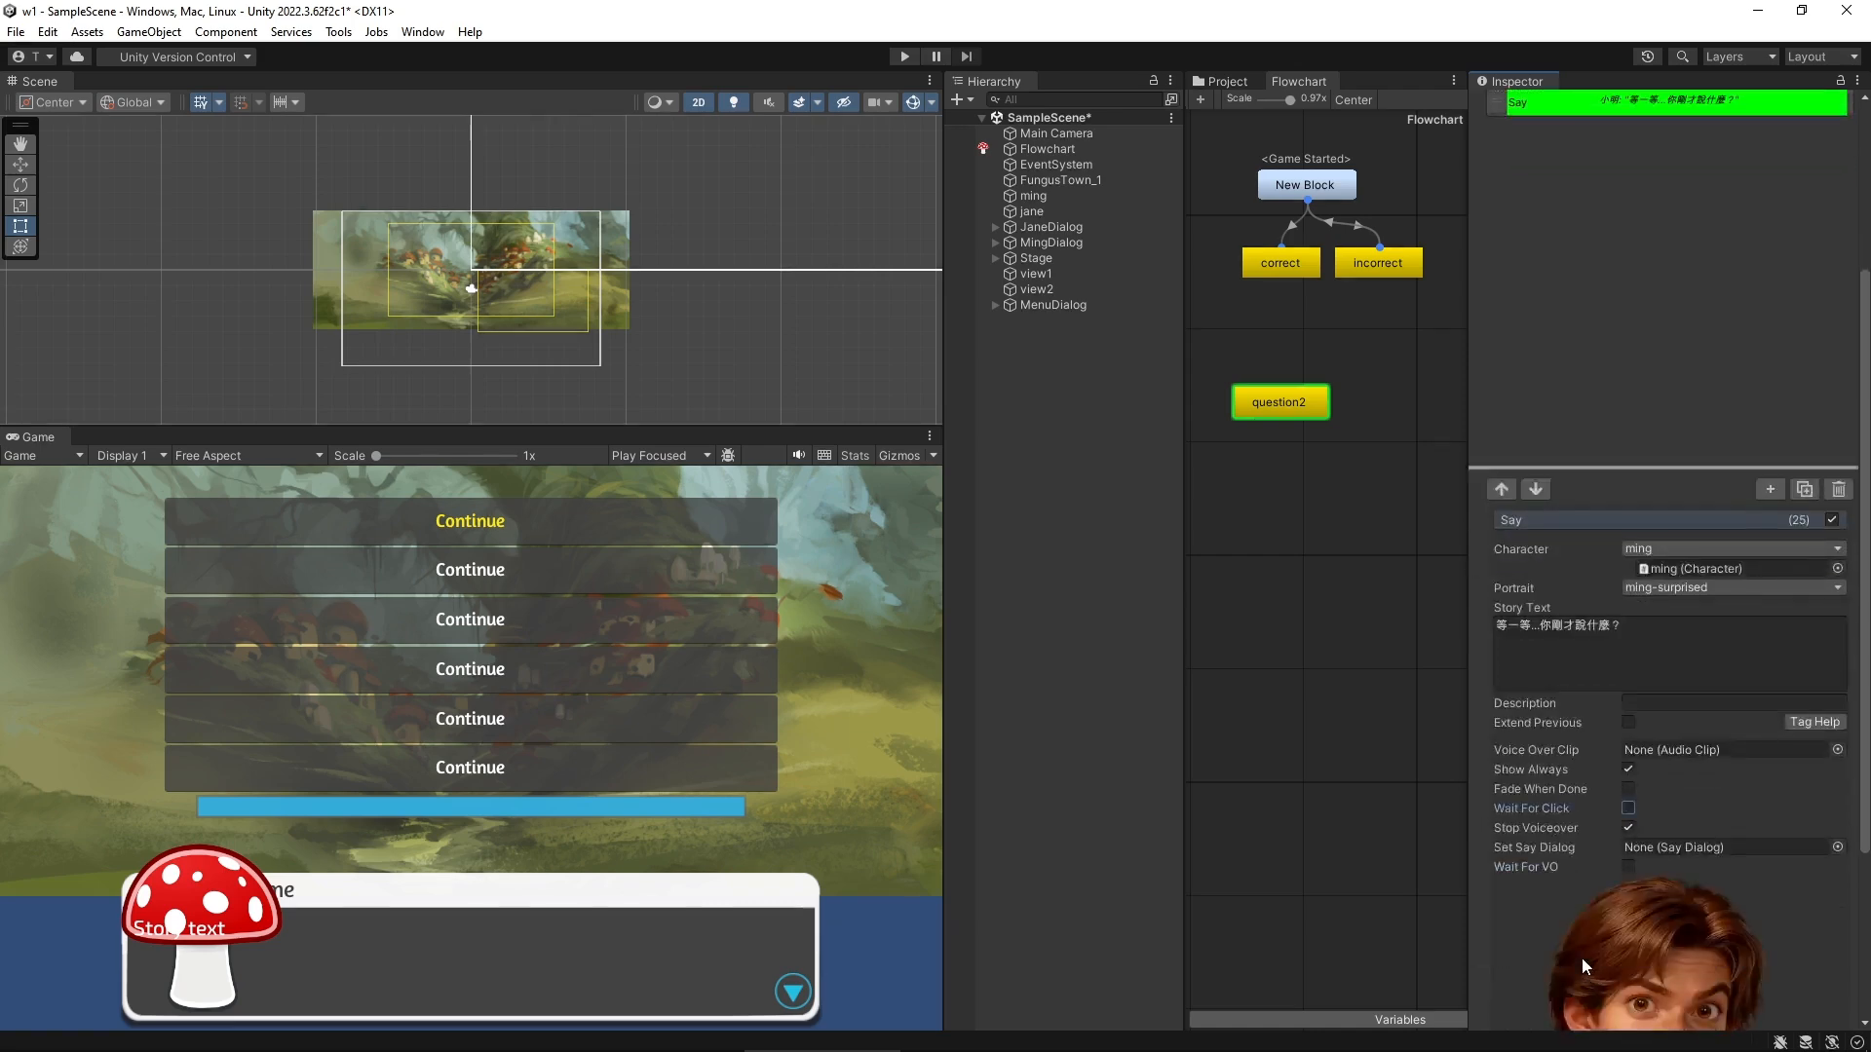
{"action": "scroll", "coordinate": [1581, 957], "scroll_direction": "up", "scroll_amount": 5}
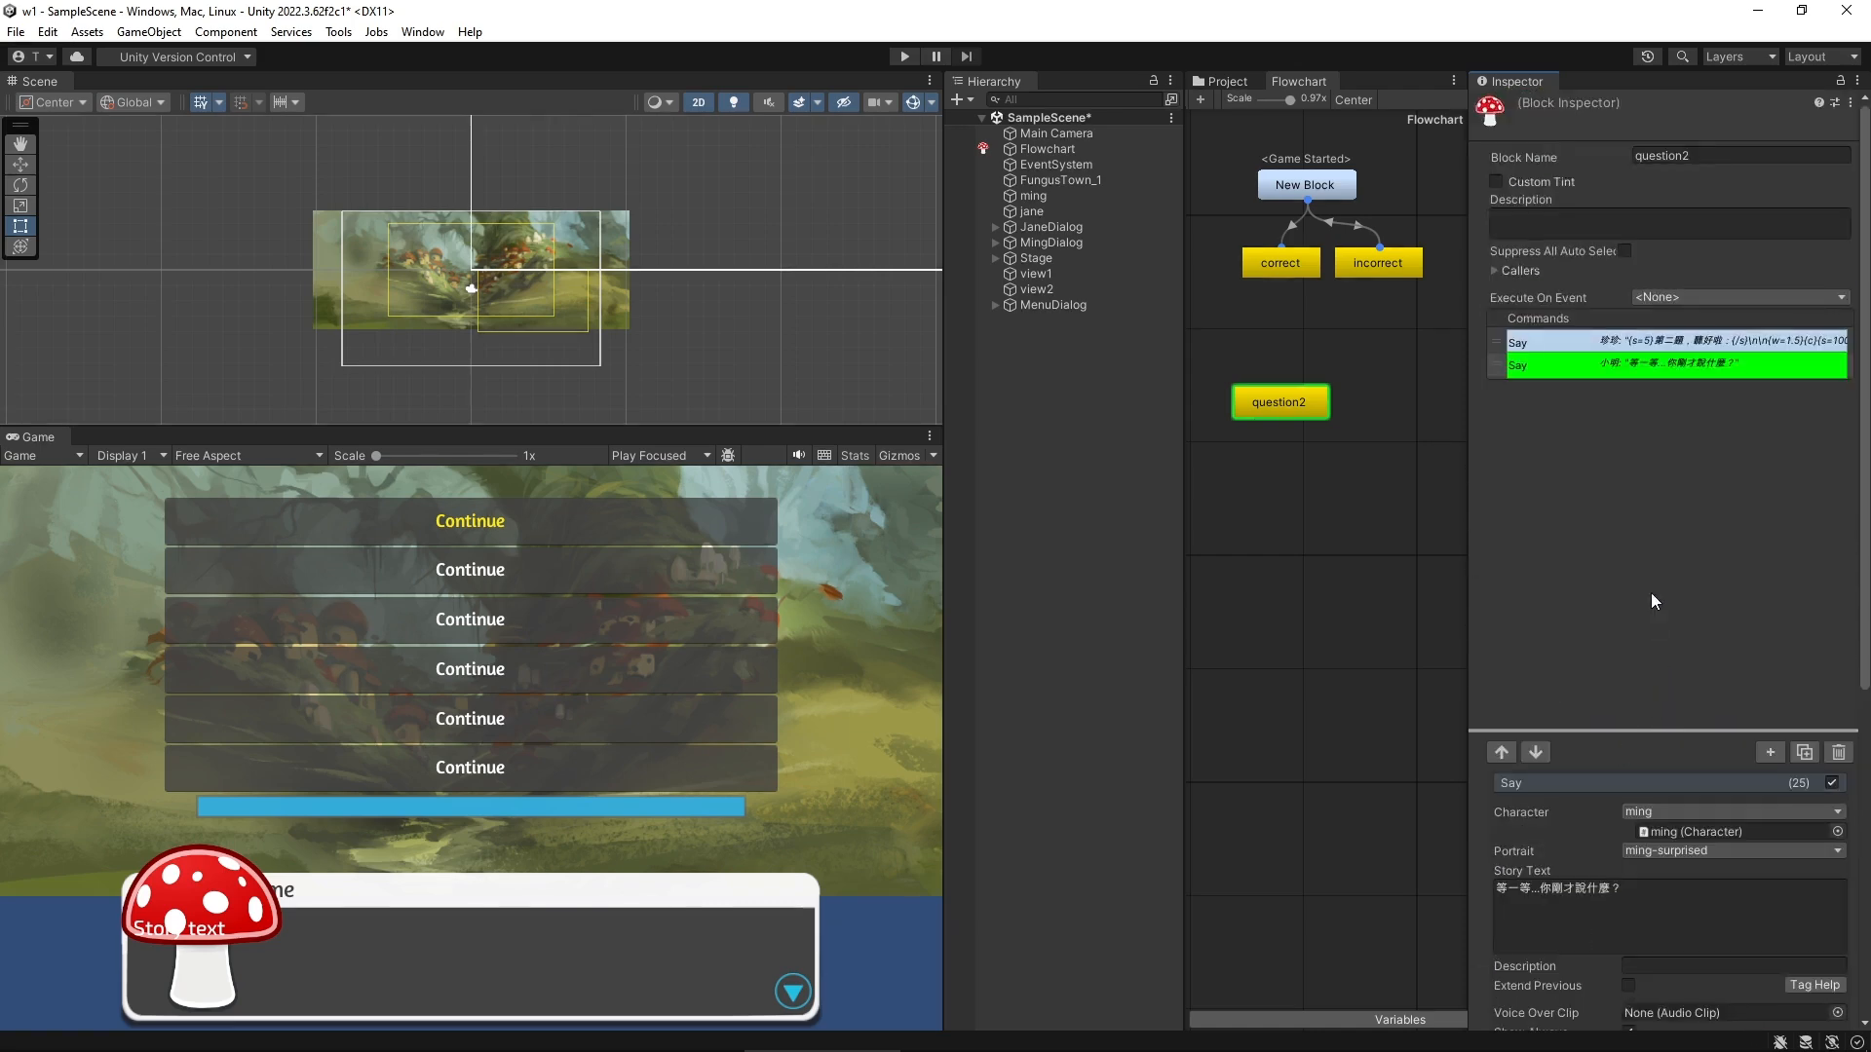
Add three Menu commands to question2 and make the first a non-interactable option reading 小偷是誰？
{"action": "left_click", "coordinate": [1621, 505]}
{"action": "left_click", "coordinate": [1768, 751]}
{"action": "type", "text": "小偷且"}
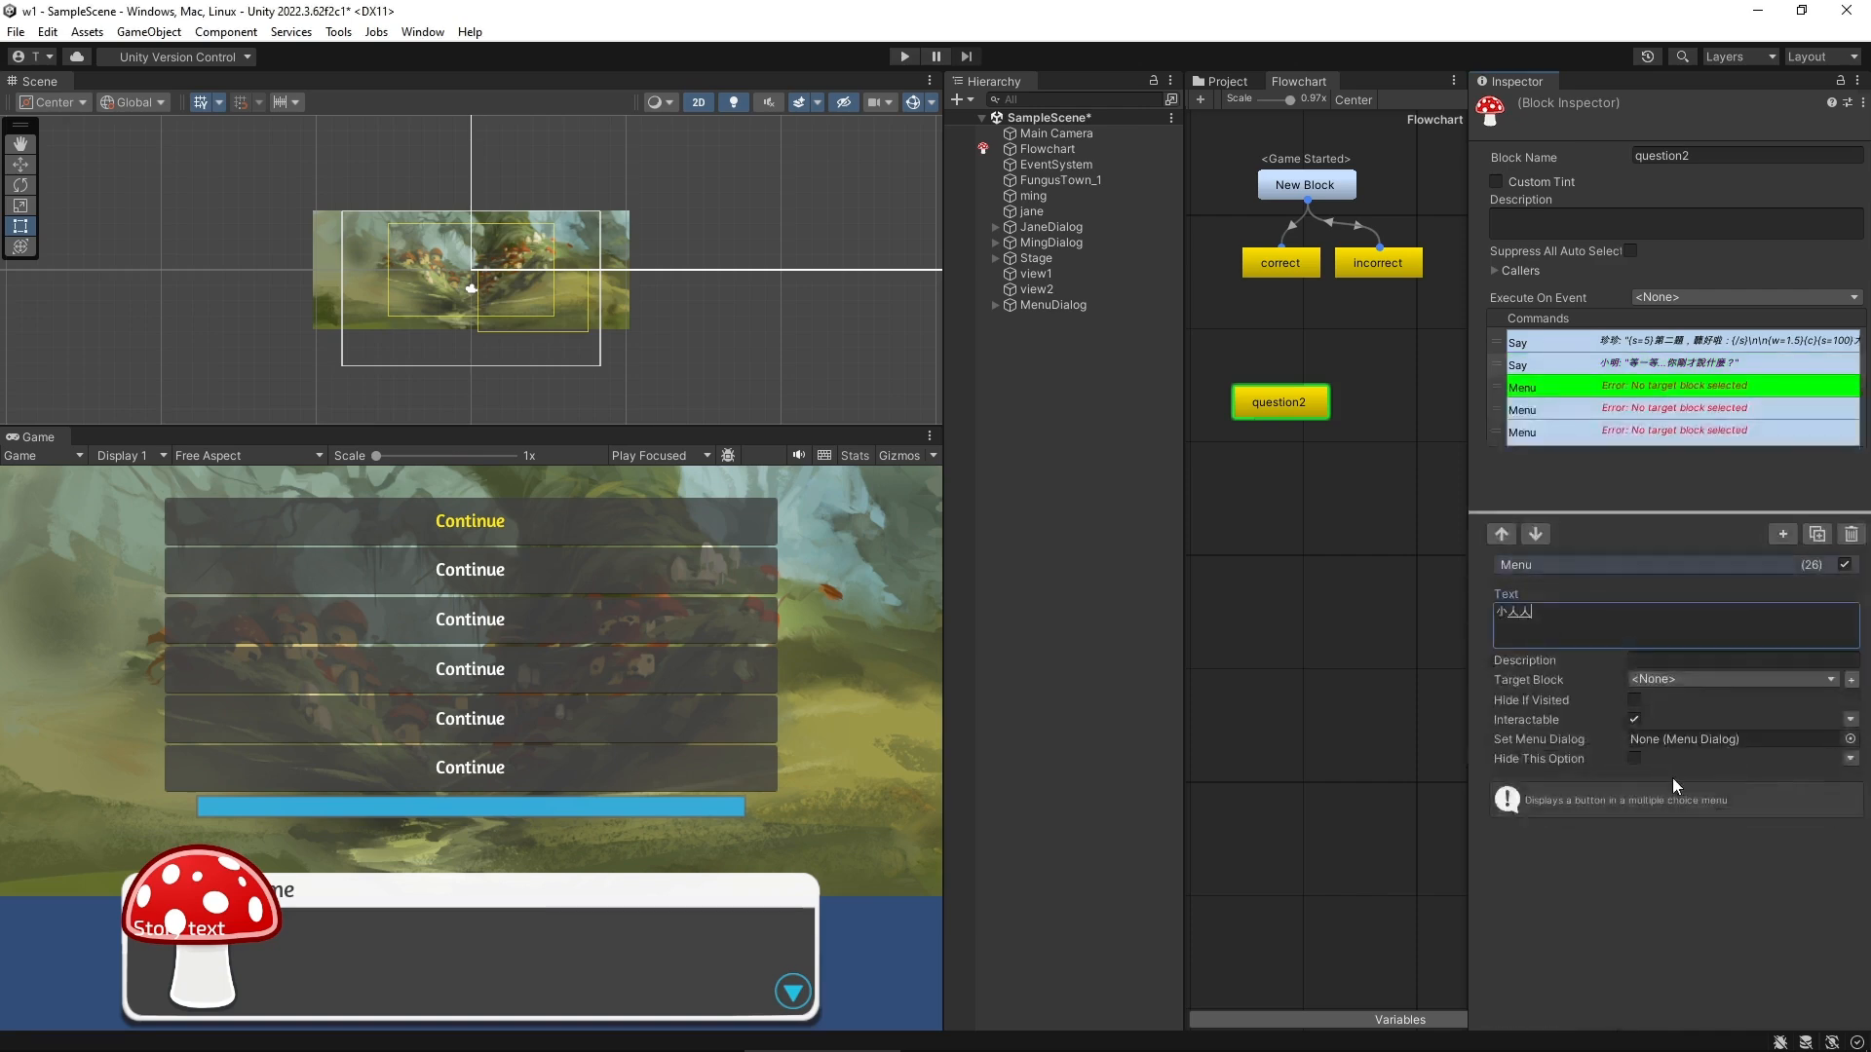
{"action": "type", "text": "是誰？"}
{"action": "left_click", "coordinate": [1634, 720]}
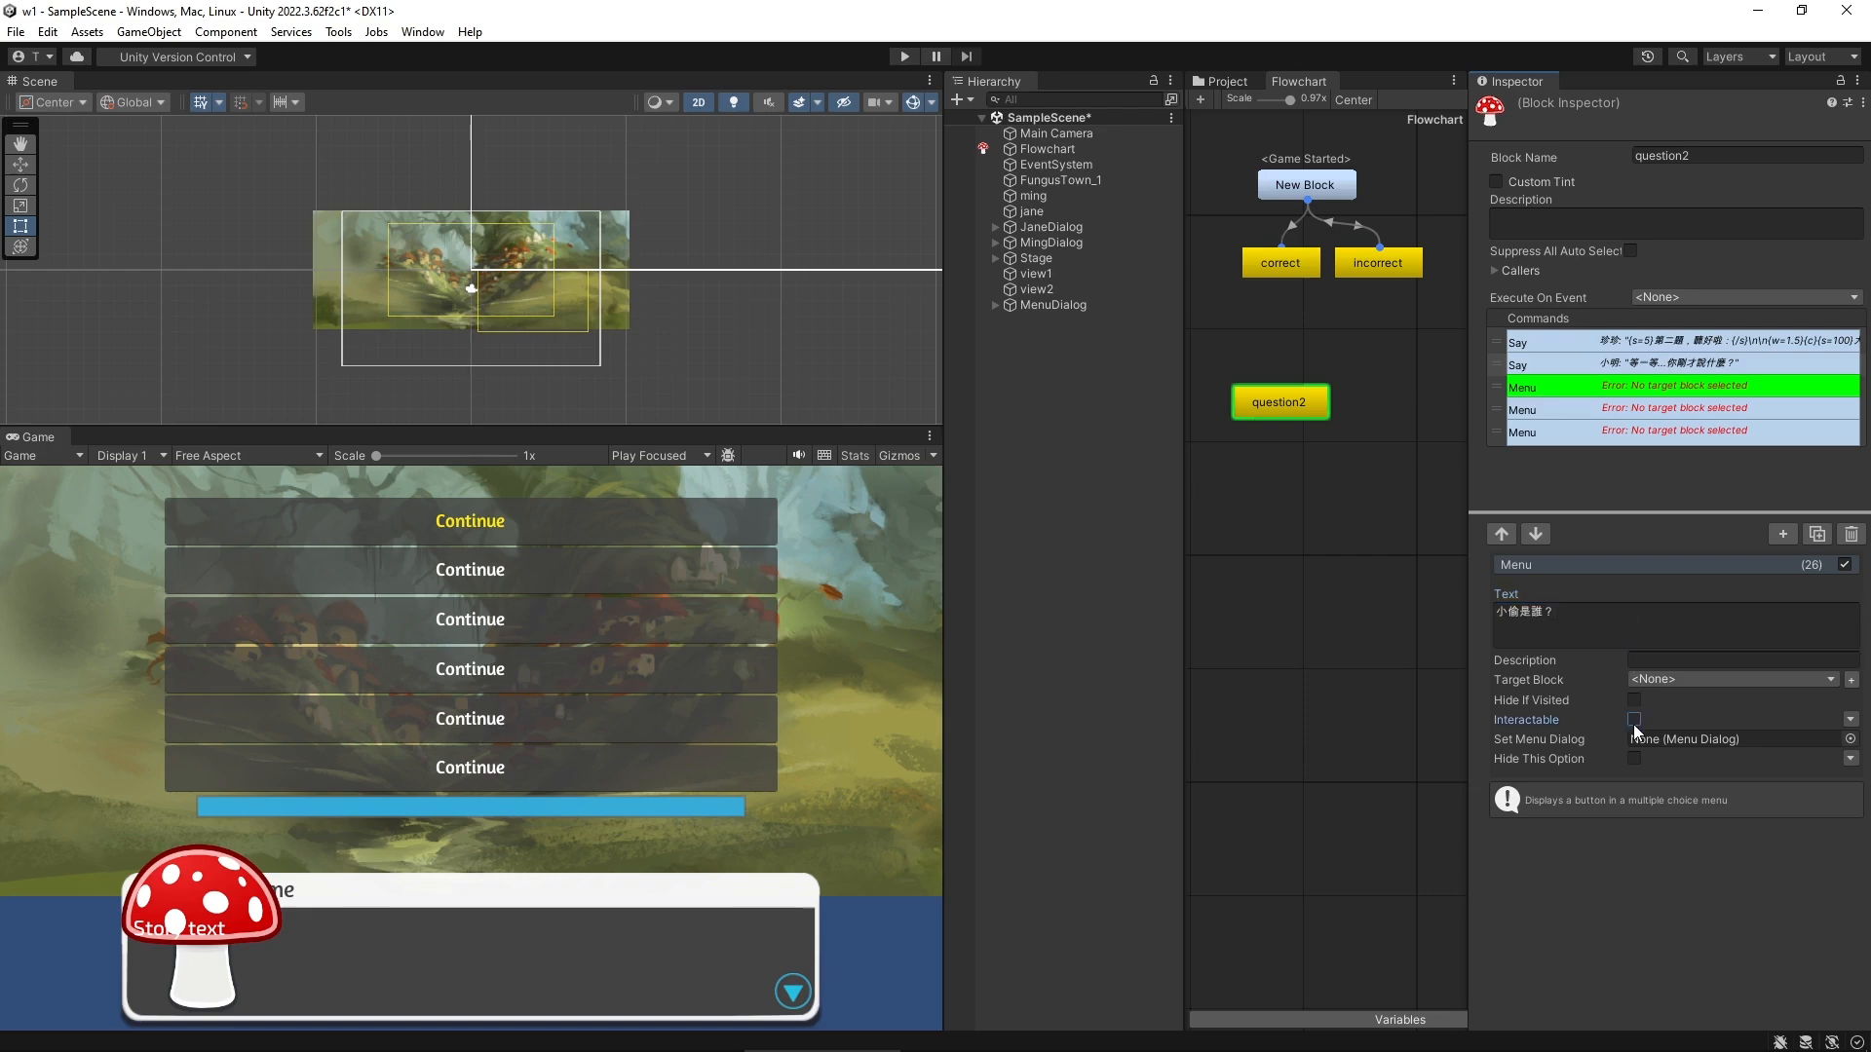
Set the second Menu command's text to 四舅 and its target block to correct
{"action": "left_click", "coordinate": [1701, 411]}
{"action": "left_click", "coordinate": [1578, 609]}
{"action": "type", "text": "四翼"}
{"action": "left_click", "coordinate": [1723, 679]}
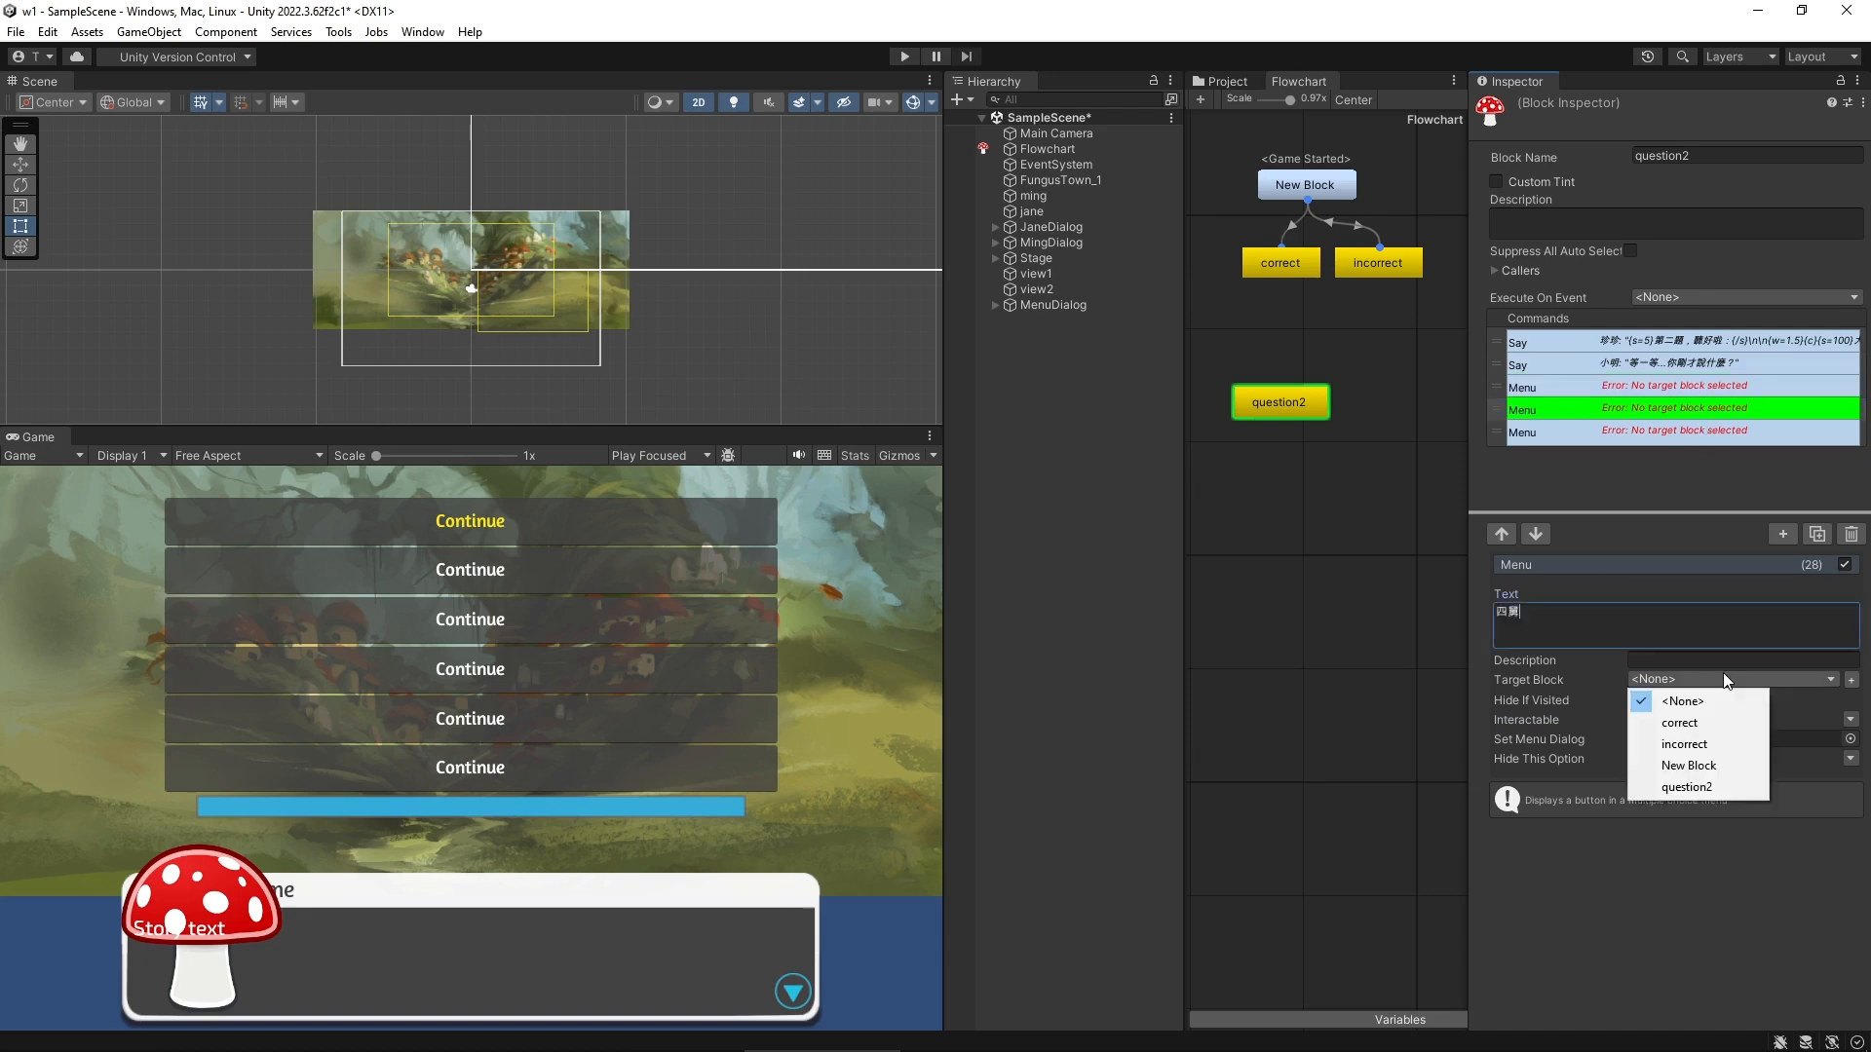
{"action": "left_click", "coordinate": [1710, 722]}
Set the third Menu command's text to 五舅 with target block incorrect, and move the question2 block up beneath the correct and incorrect blocks
{"action": "left_click", "coordinate": [1657, 431]}
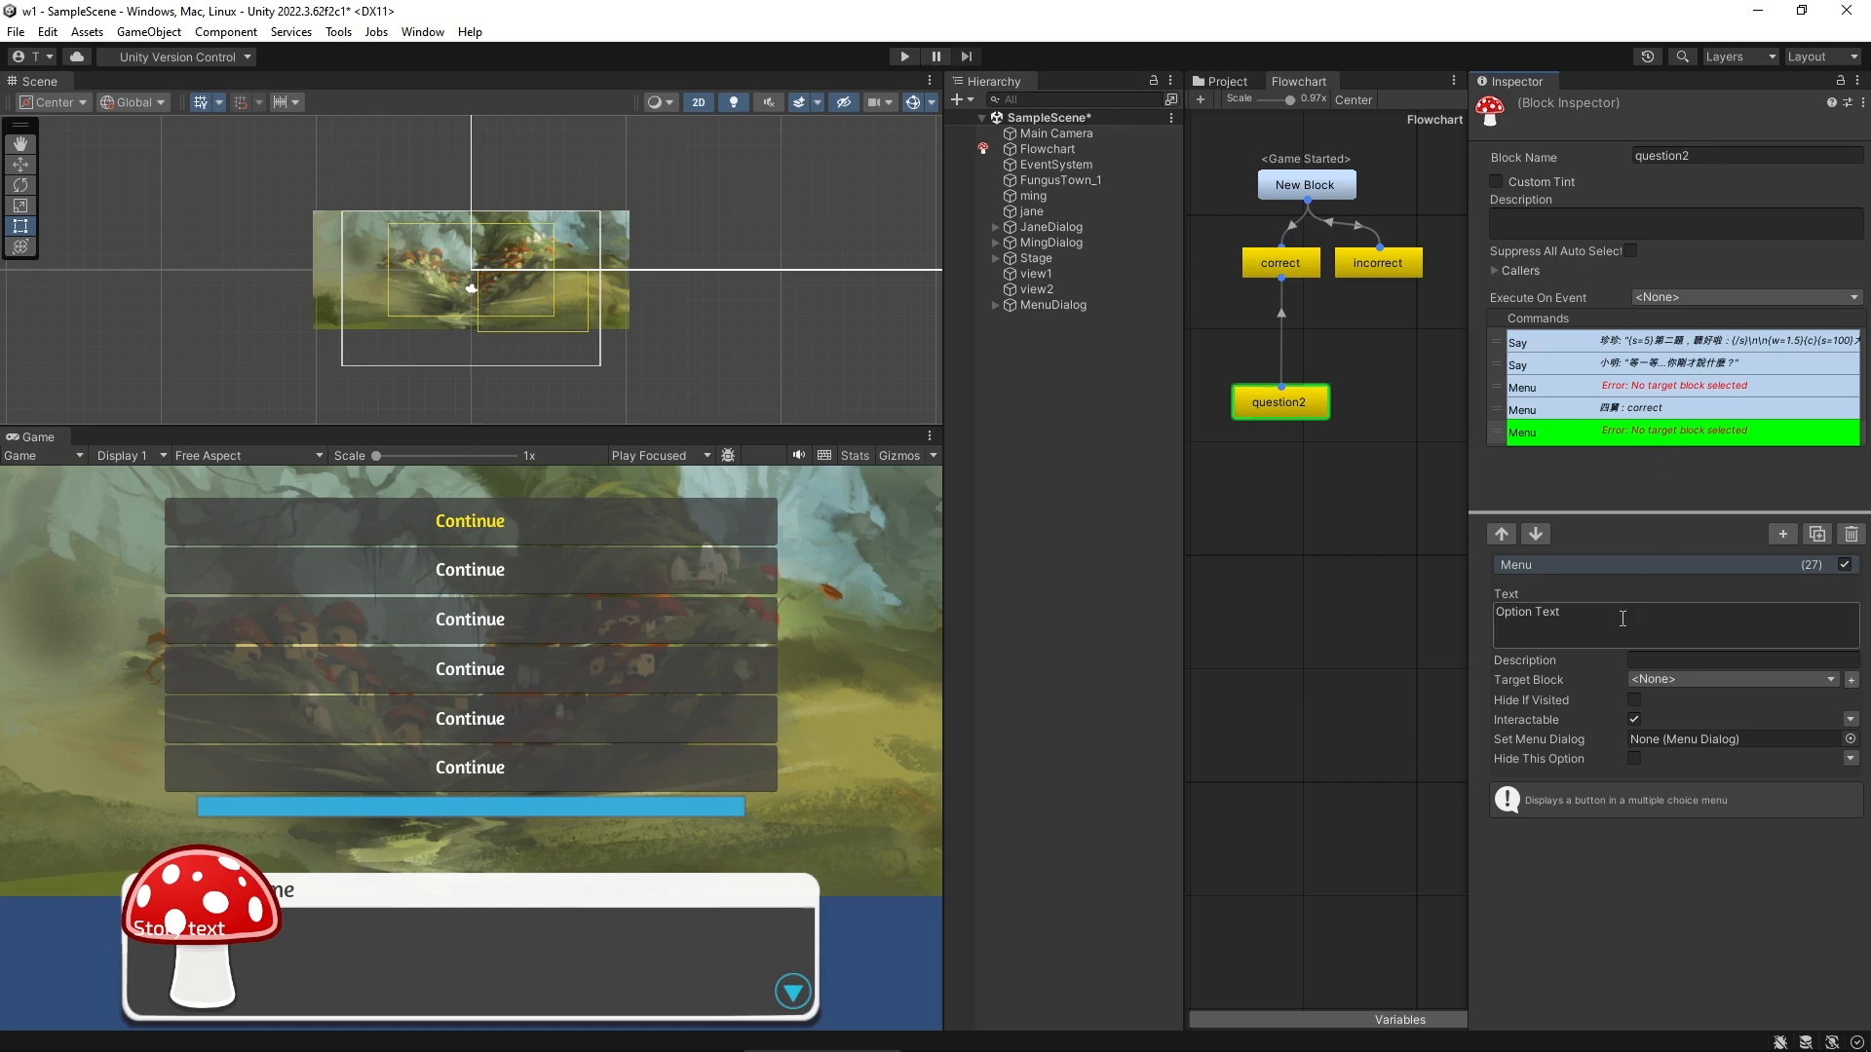
{"action": "left_click", "coordinate": [1619, 623]}
{"action": "key", "text": "ctrl+a"}
{"action": "key", "text": "super+v"}
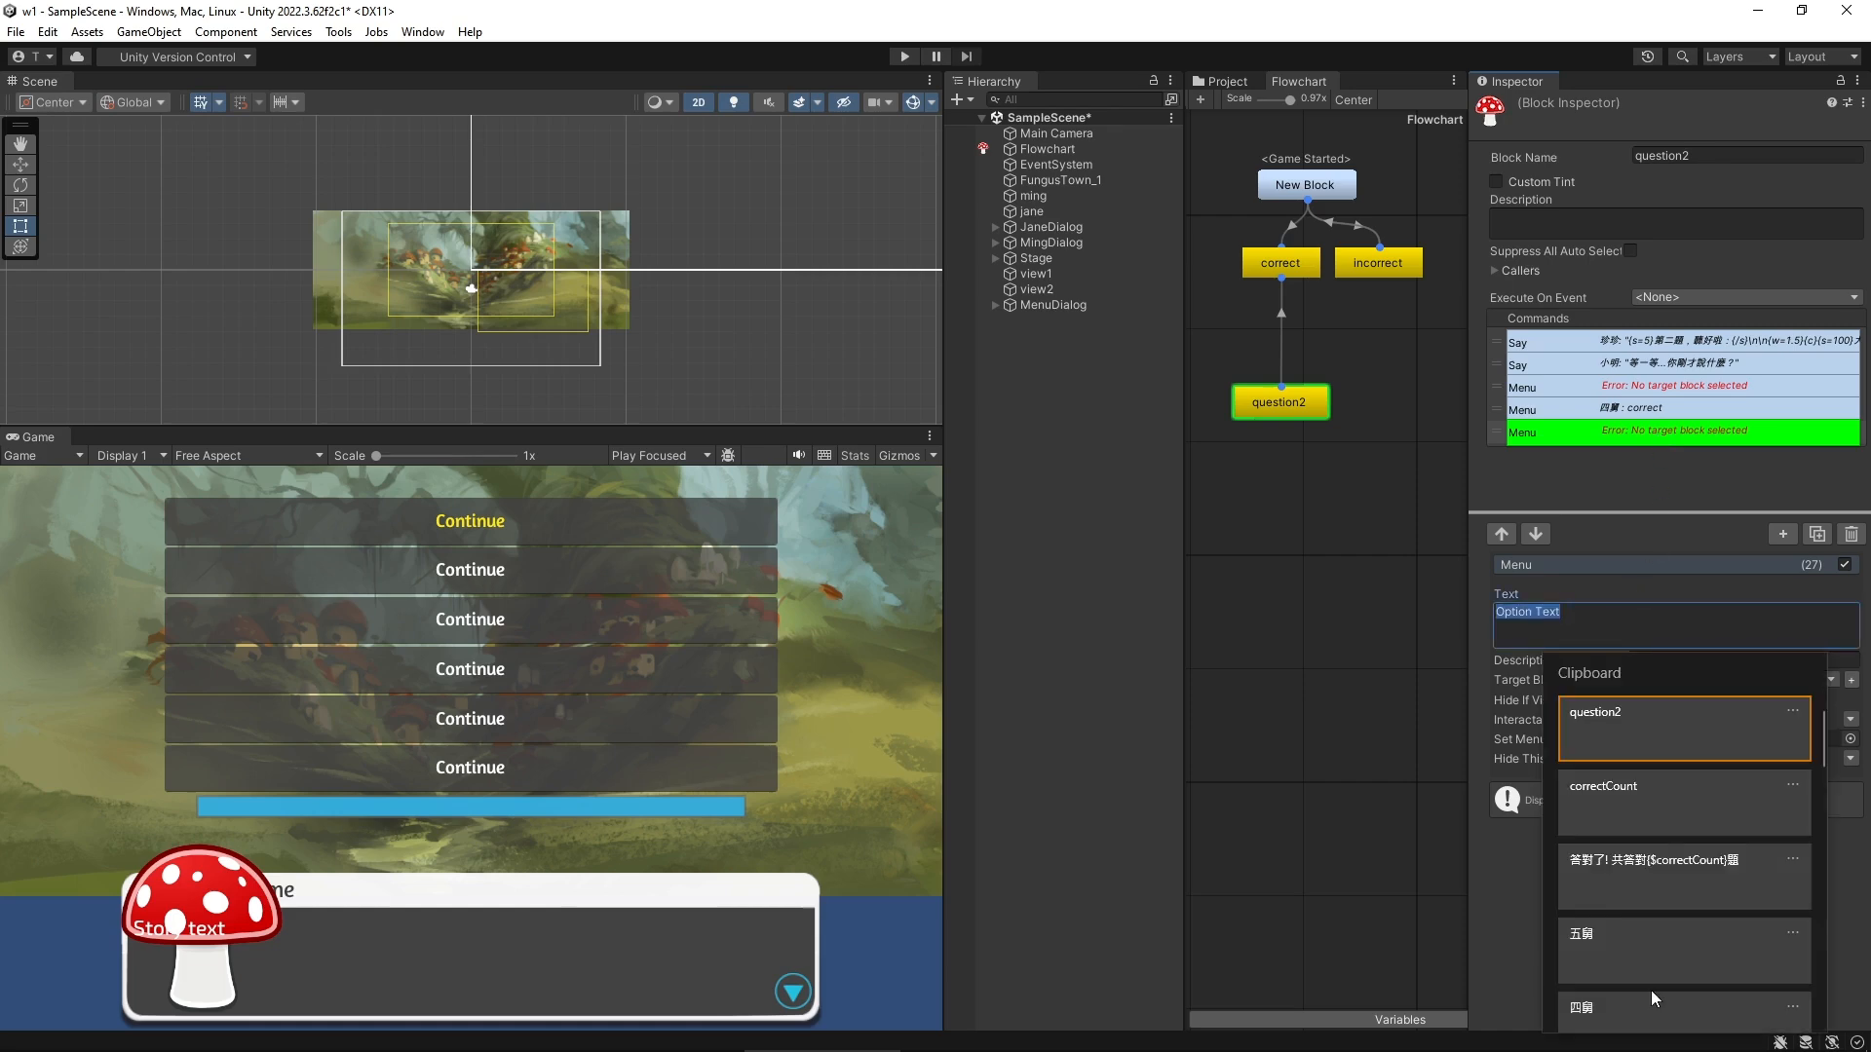
{"action": "left_click", "coordinate": [1652, 962]}
{"action": "left_click", "coordinate": [1694, 678]}
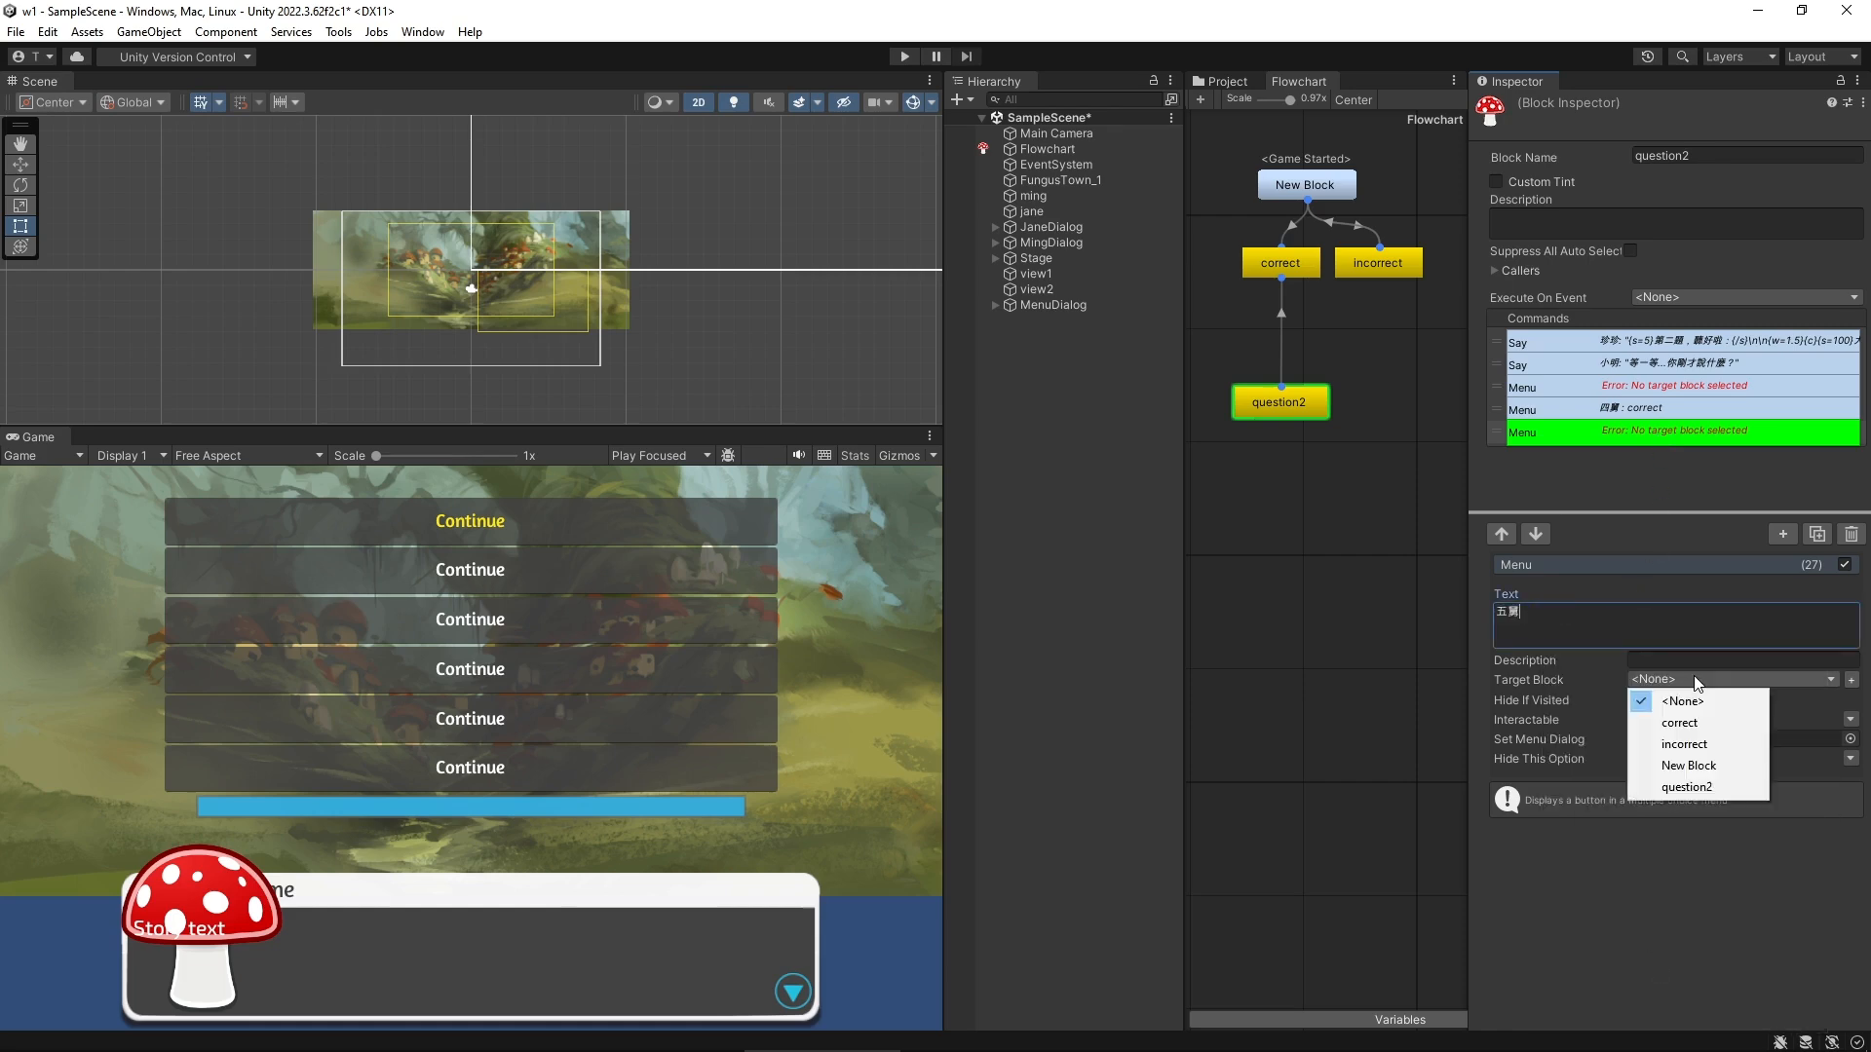
{"action": "left_click", "coordinate": [1684, 743]}
{"action": "left_click_drag", "start_coordinate": [1311, 414], "coordinate": [1366, 360]}
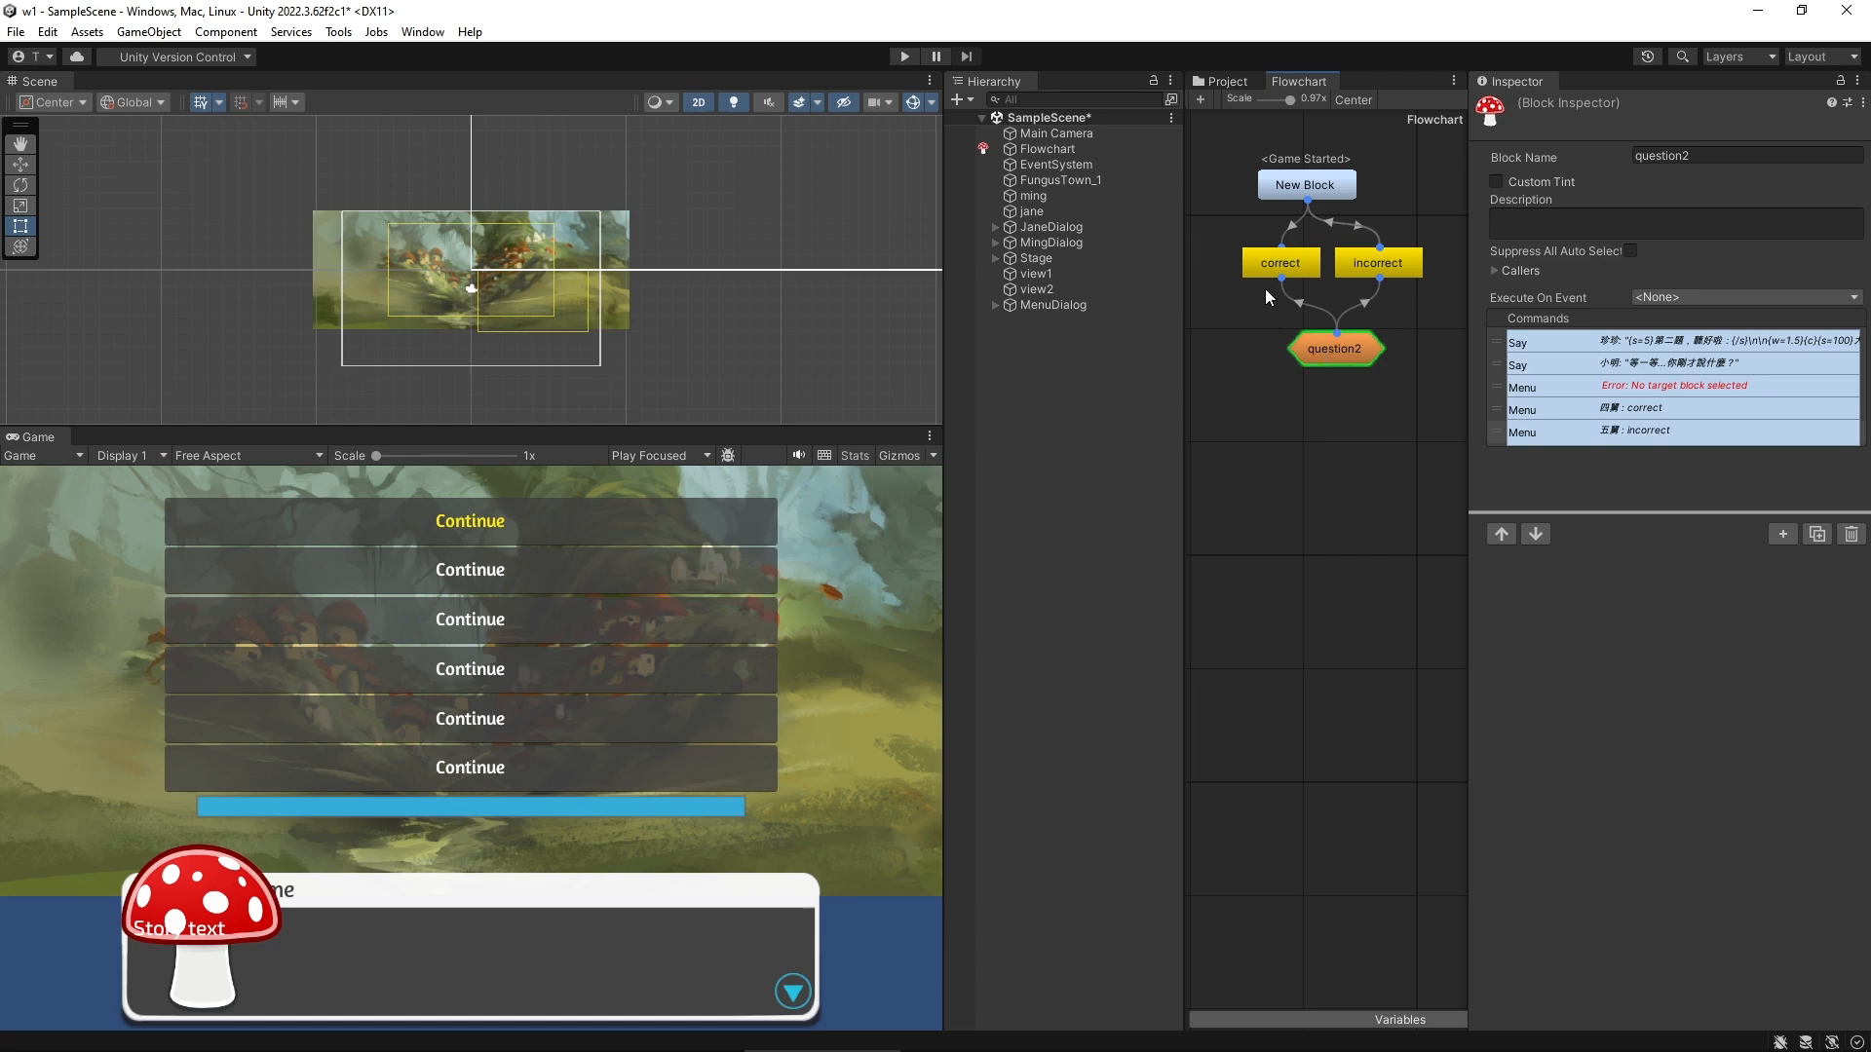
{"action": "left_click", "coordinate": [1346, 336]}
Add a Set Variable command to the correct block and place it above the Say command
{"action": "left_click", "coordinate": [1282, 266]}
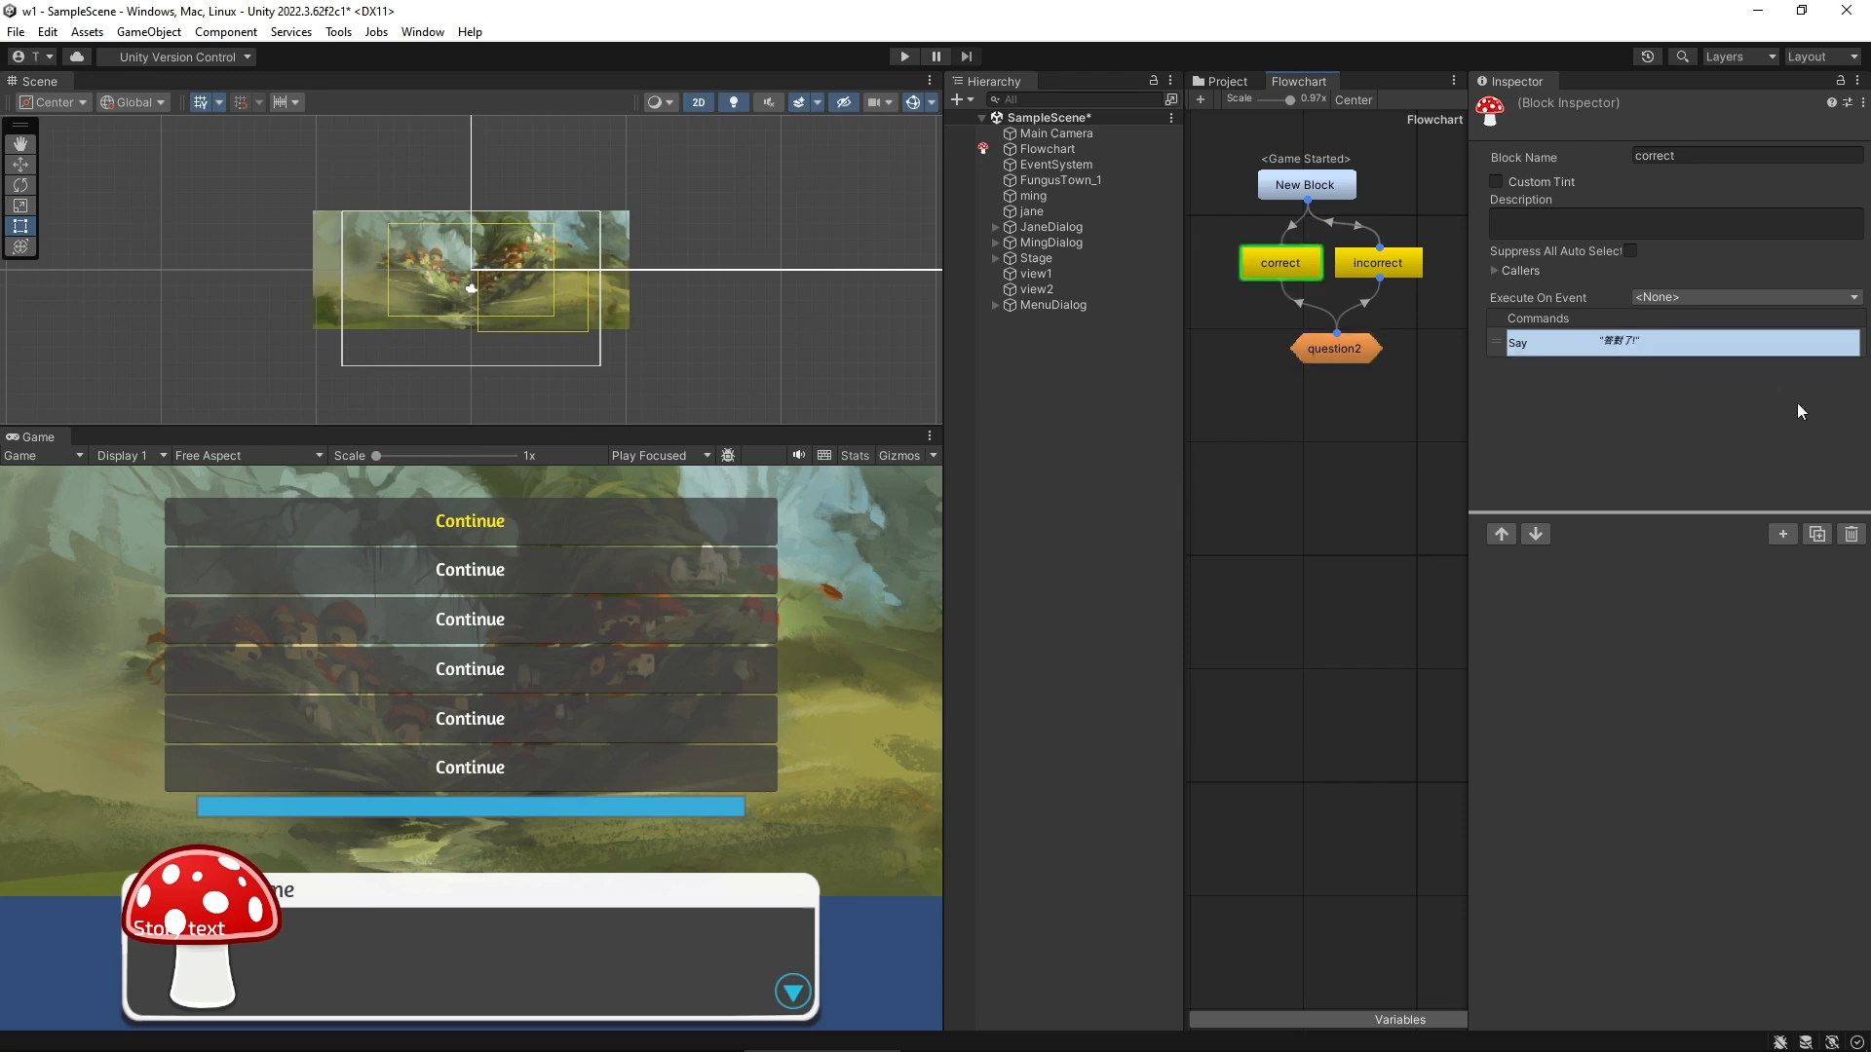
{"action": "left_click", "coordinate": [1783, 535]}
{"action": "type", "text": "set"}
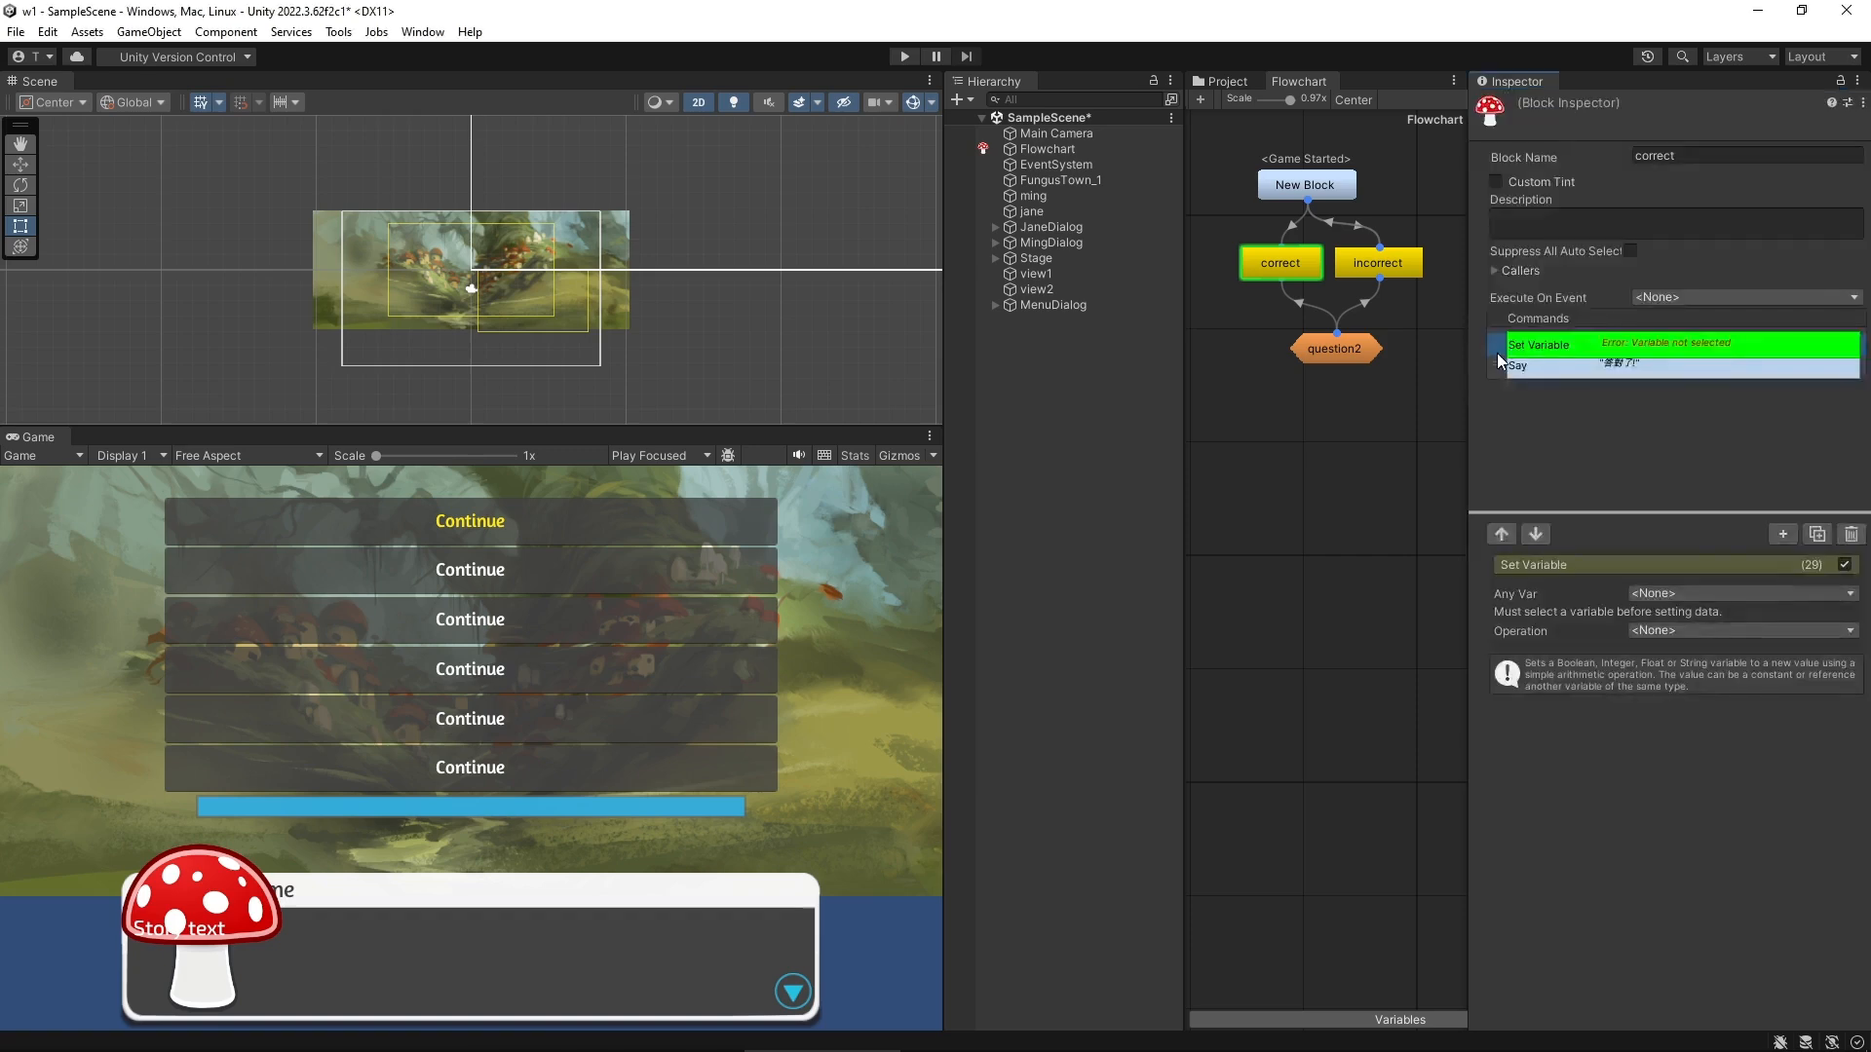
{"action": "left_click_drag", "start_coordinate": [1496, 352], "coordinate": [1498, 353]}
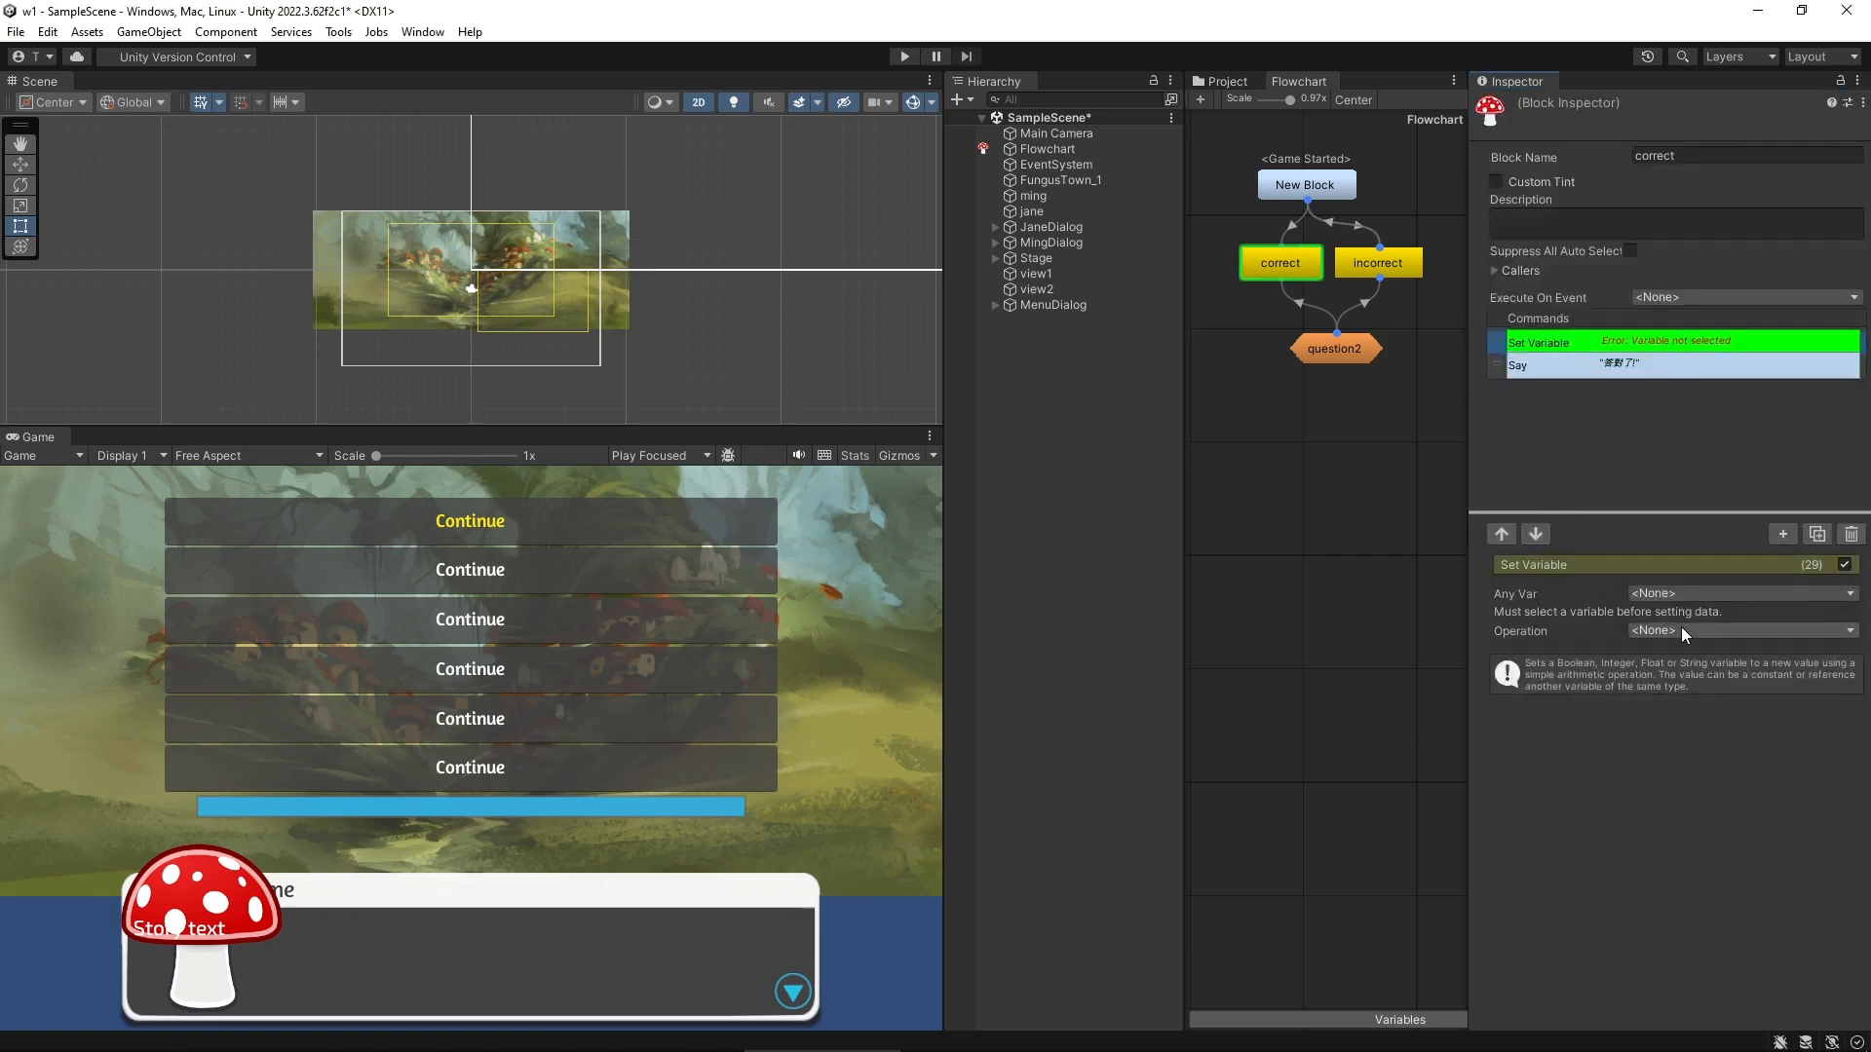
Configure the Set Variable command to add 1 to correctCount using the += operation
{"action": "left_click", "coordinate": [1705, 593]}
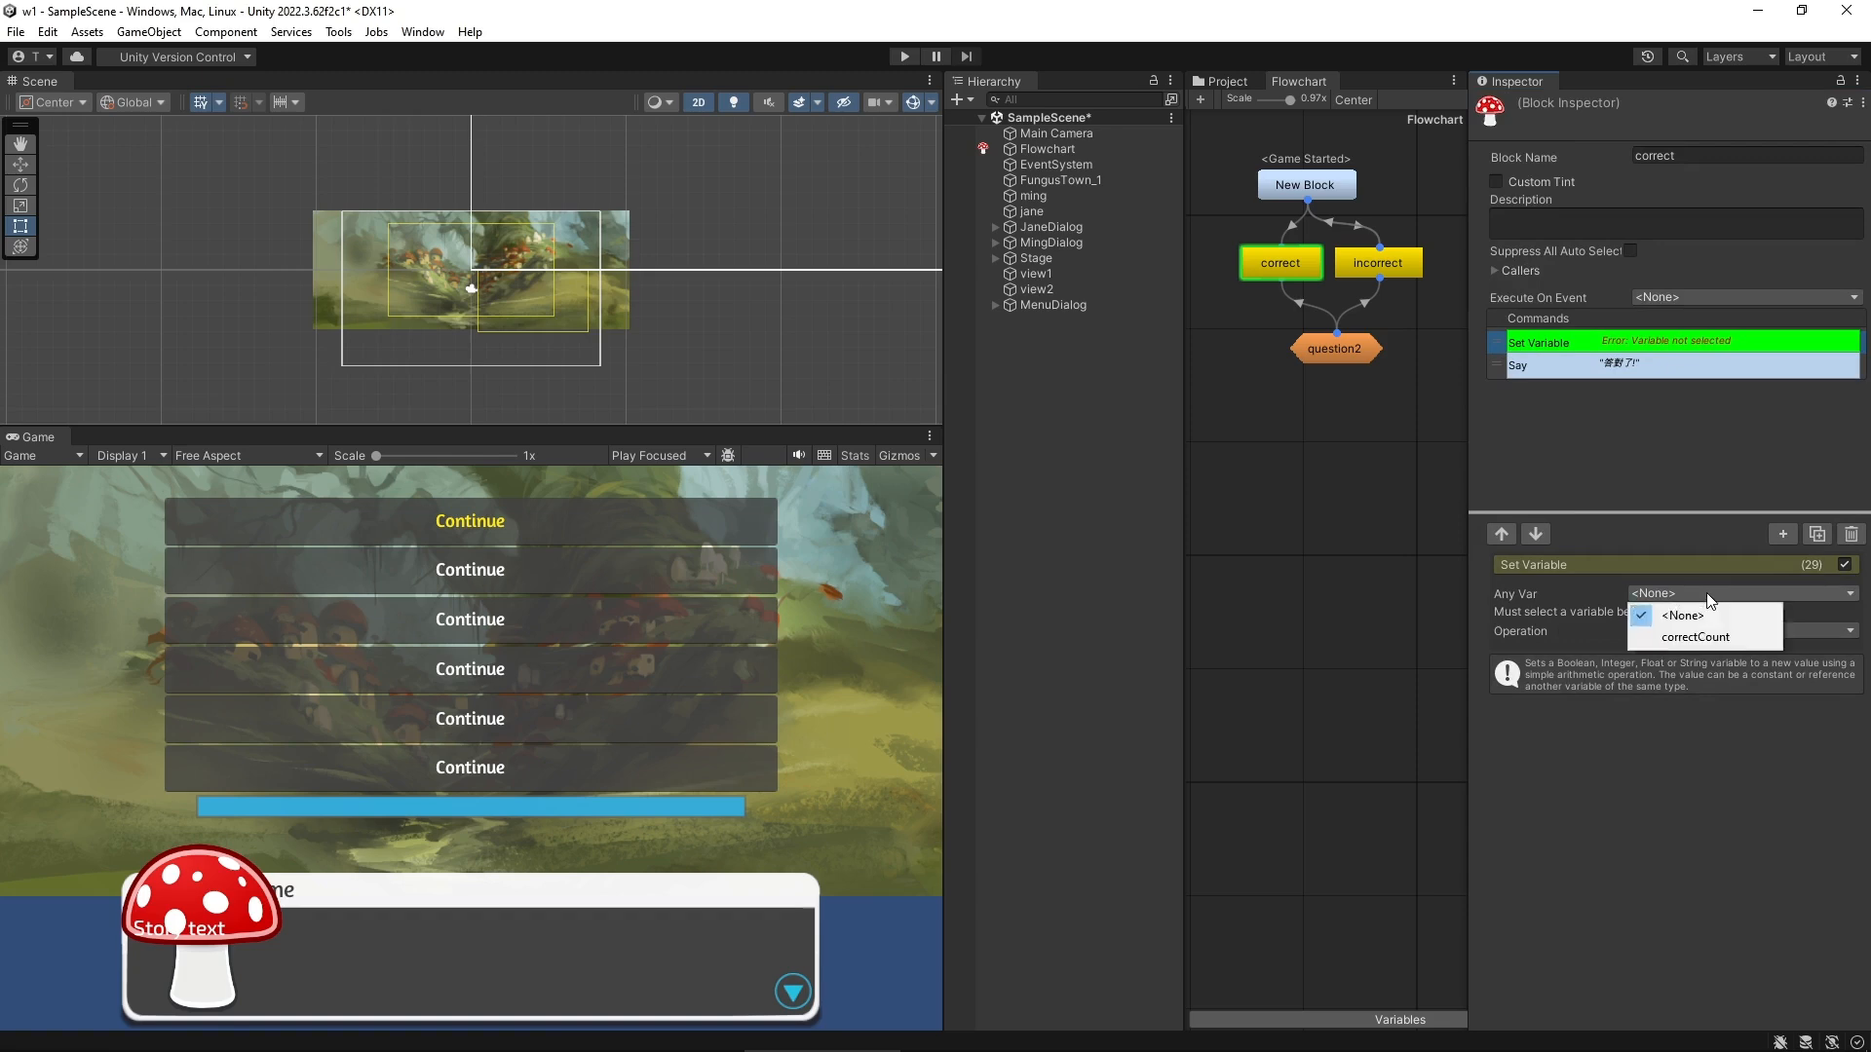
{"action": "left_click", "coordinate": [1691, 635]}
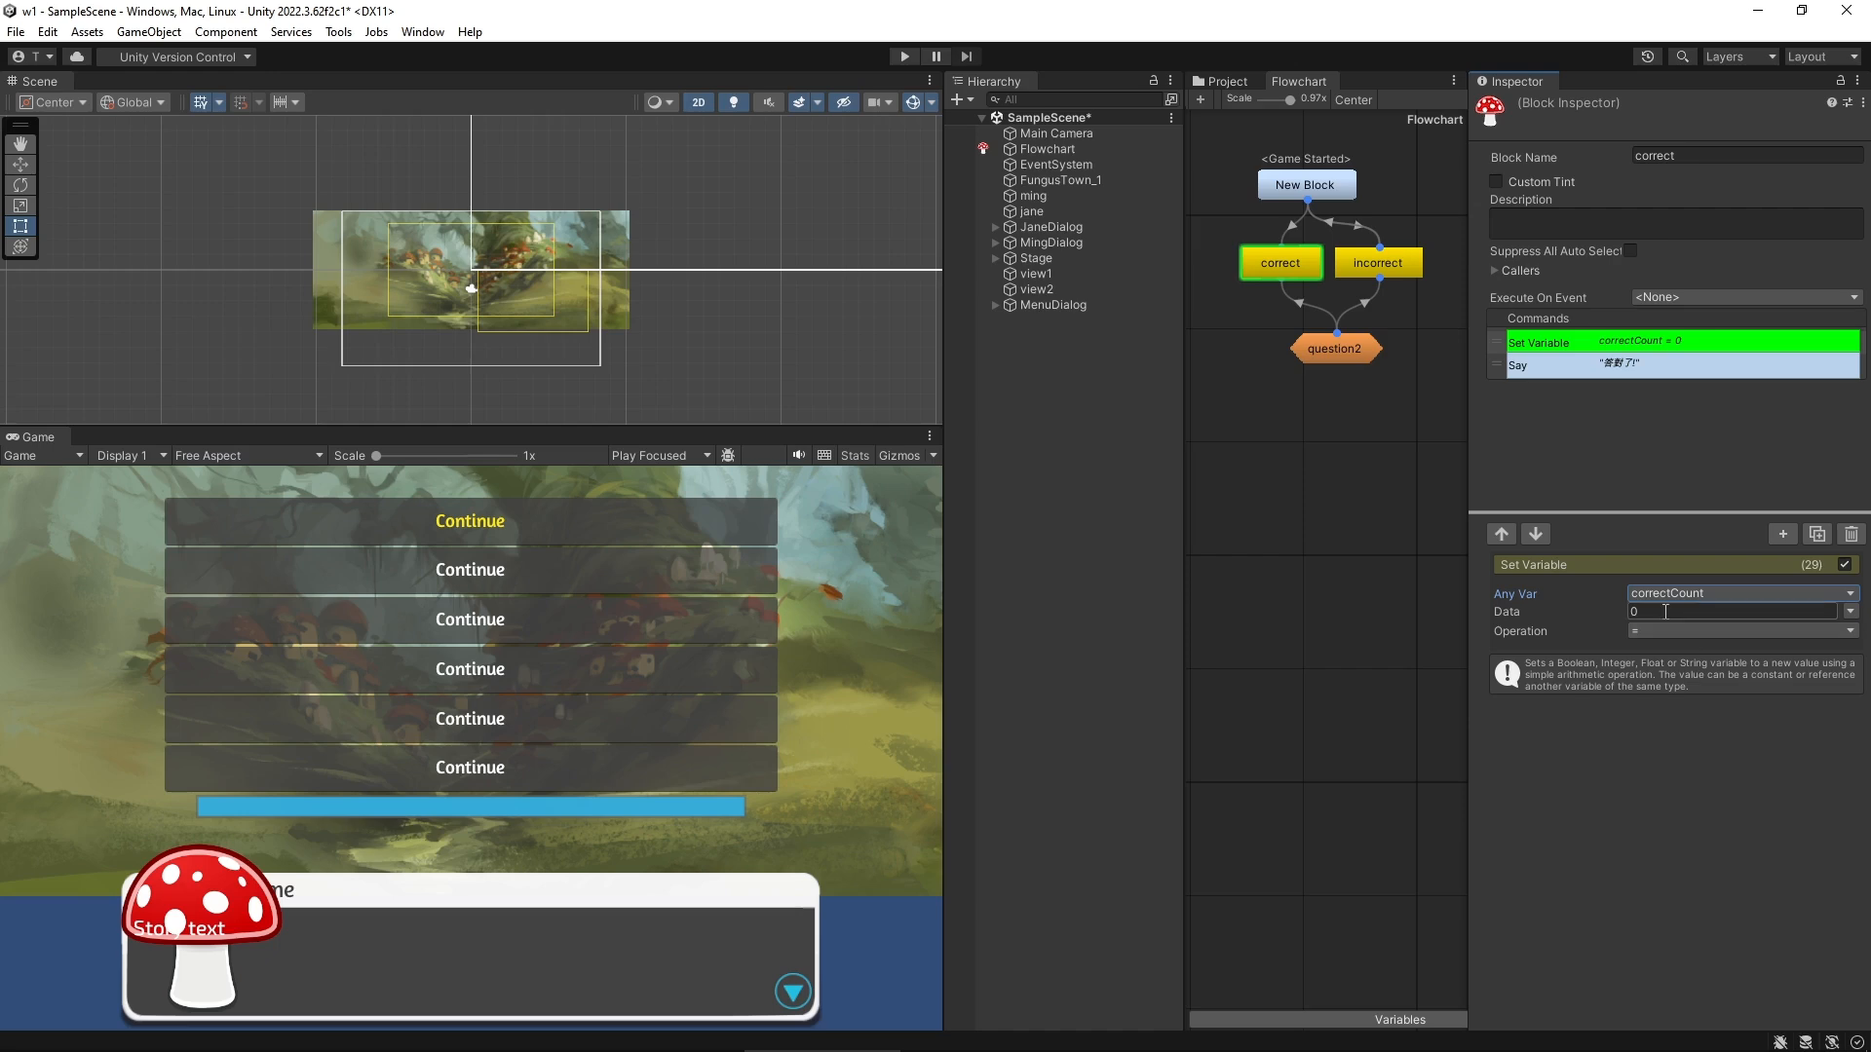
{"action": "left_click", "coordinate": [1665, 611]}
{"action": "type", "text": "1"}
{"action": "left_click", "coordinate": [1666, 631]}
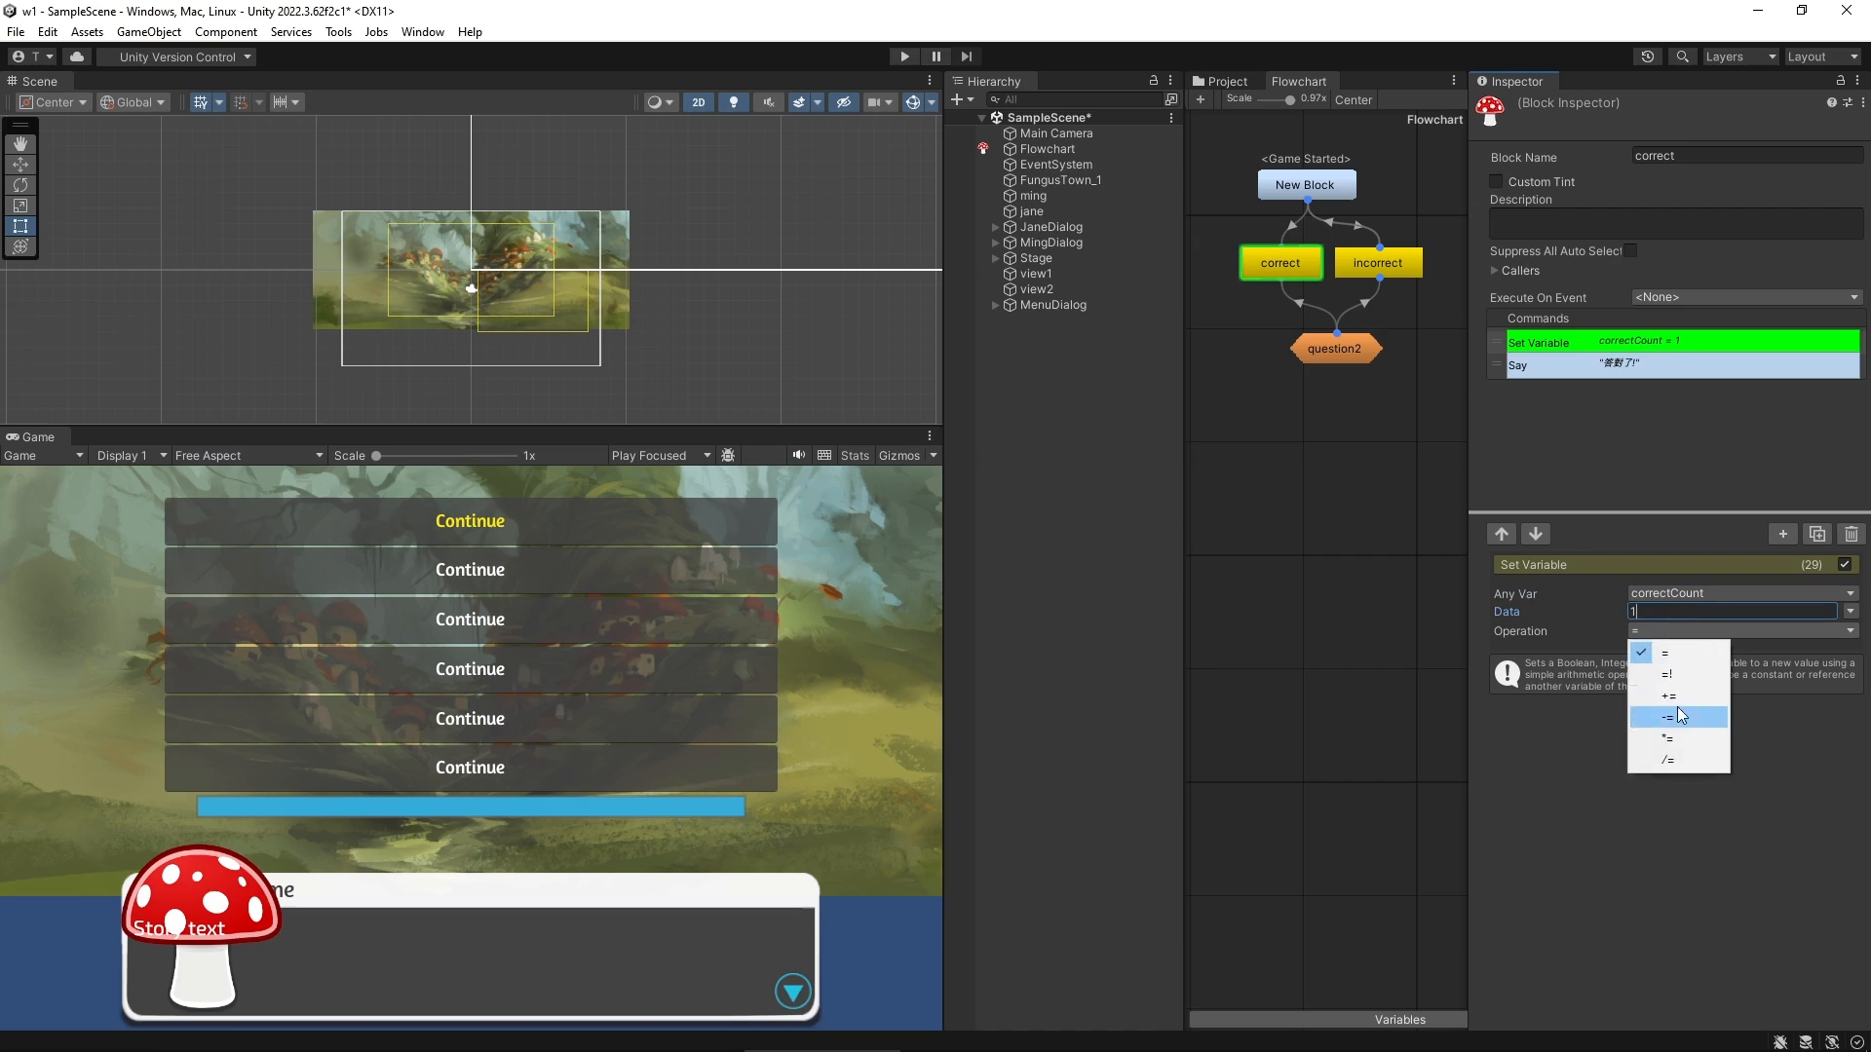
{"action": "left_click", "coordinate": [1672, 697]}
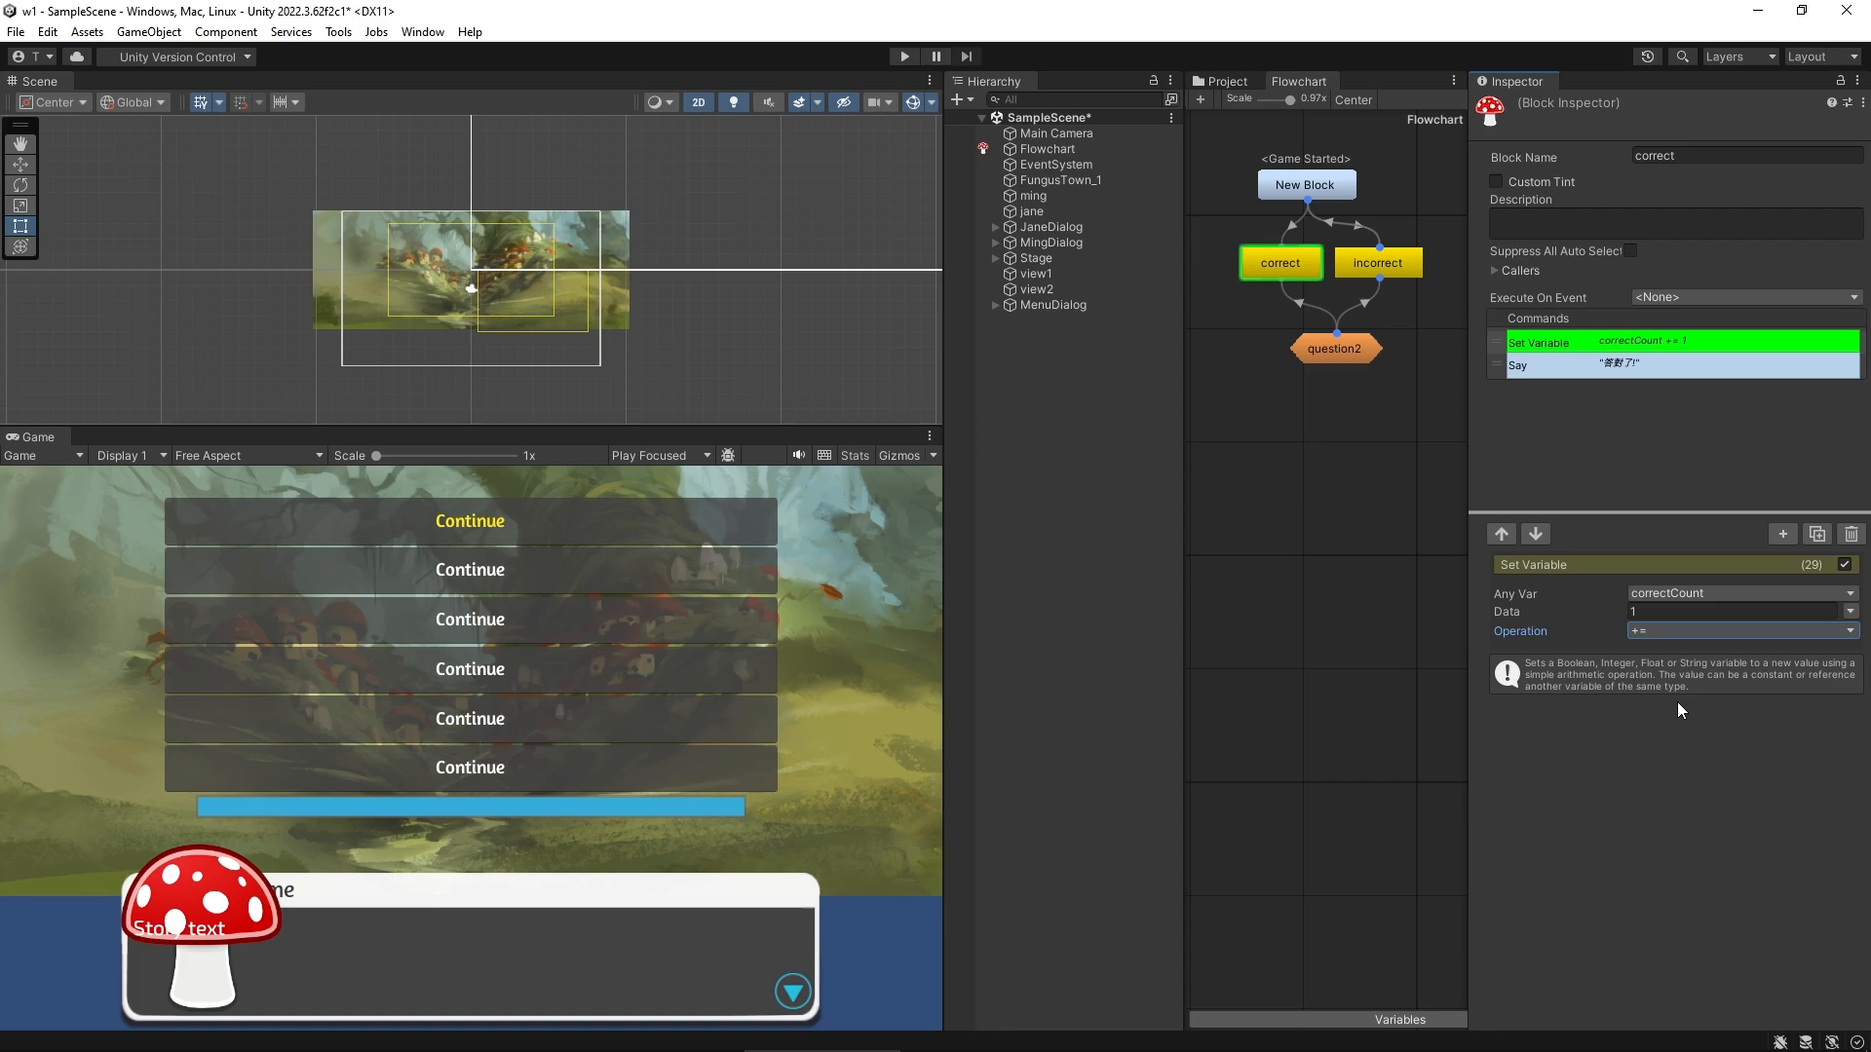
{"action": "left_click", "coordinate": [1727, 632]}
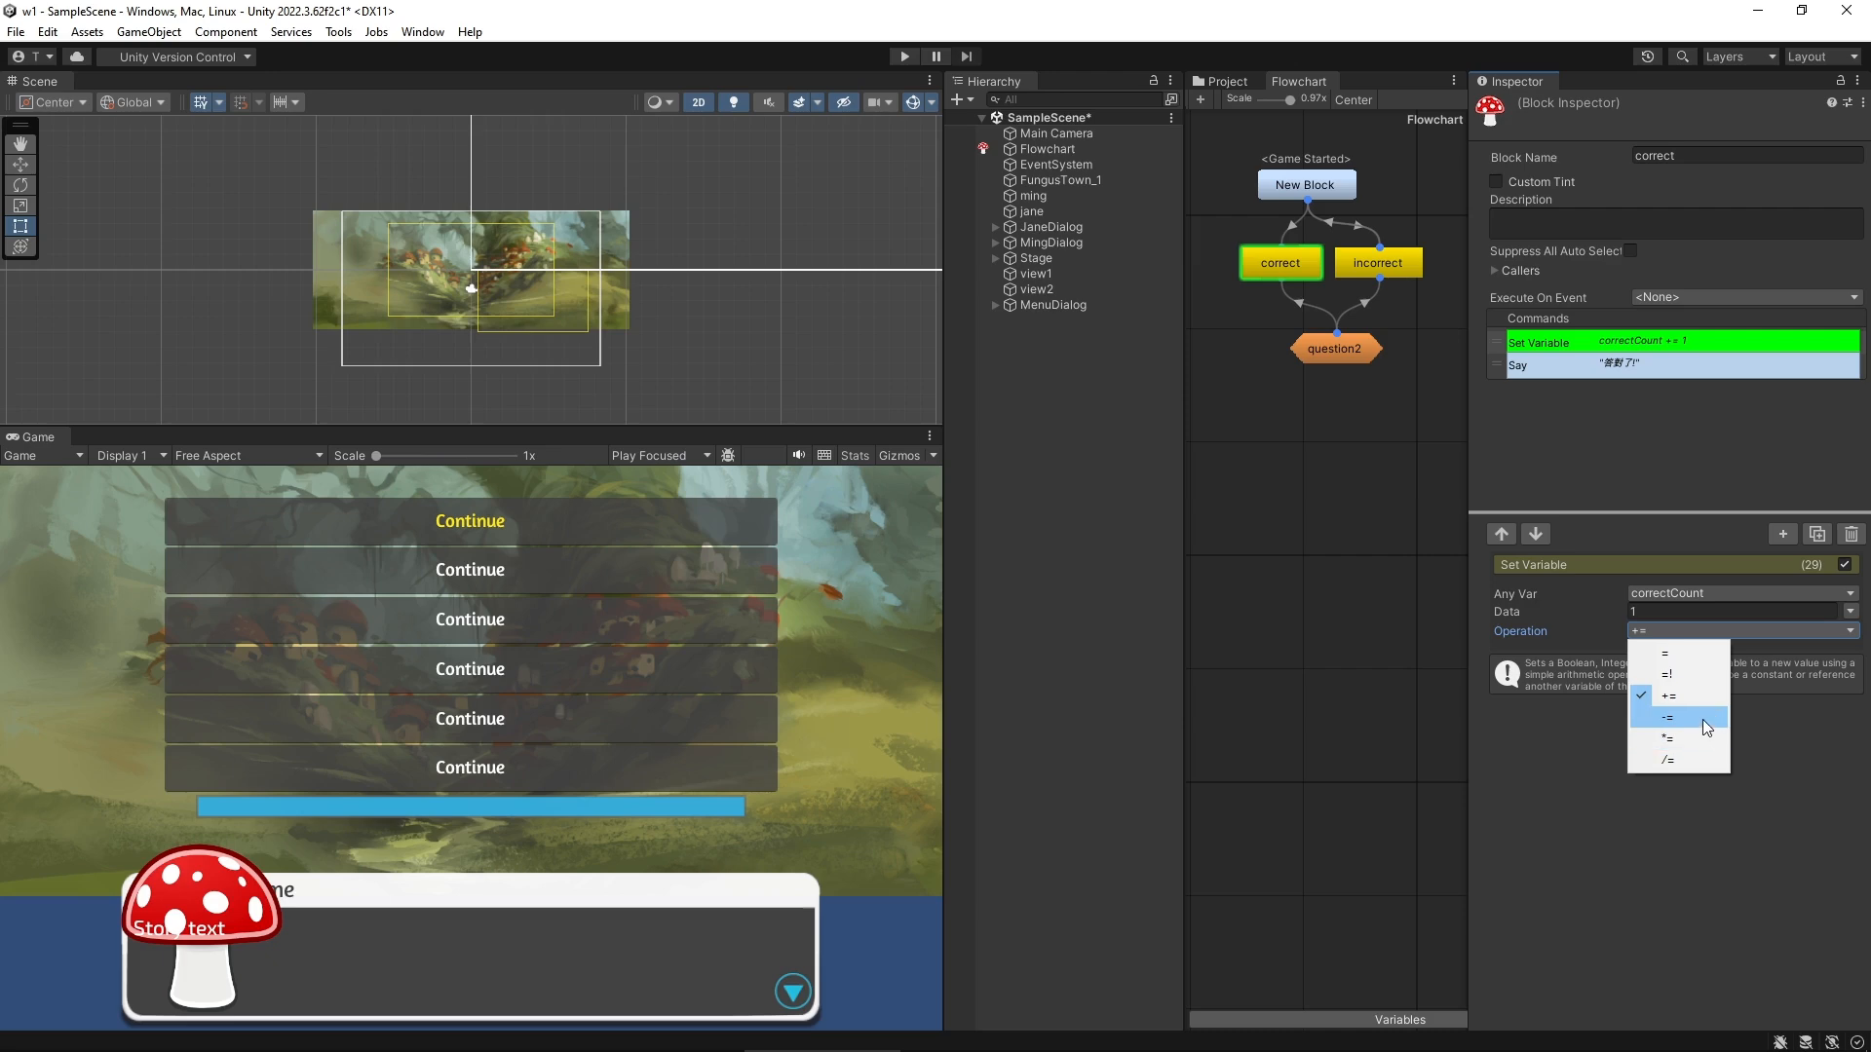
{"action": "left_click", "coordinate": [1553, 739]}
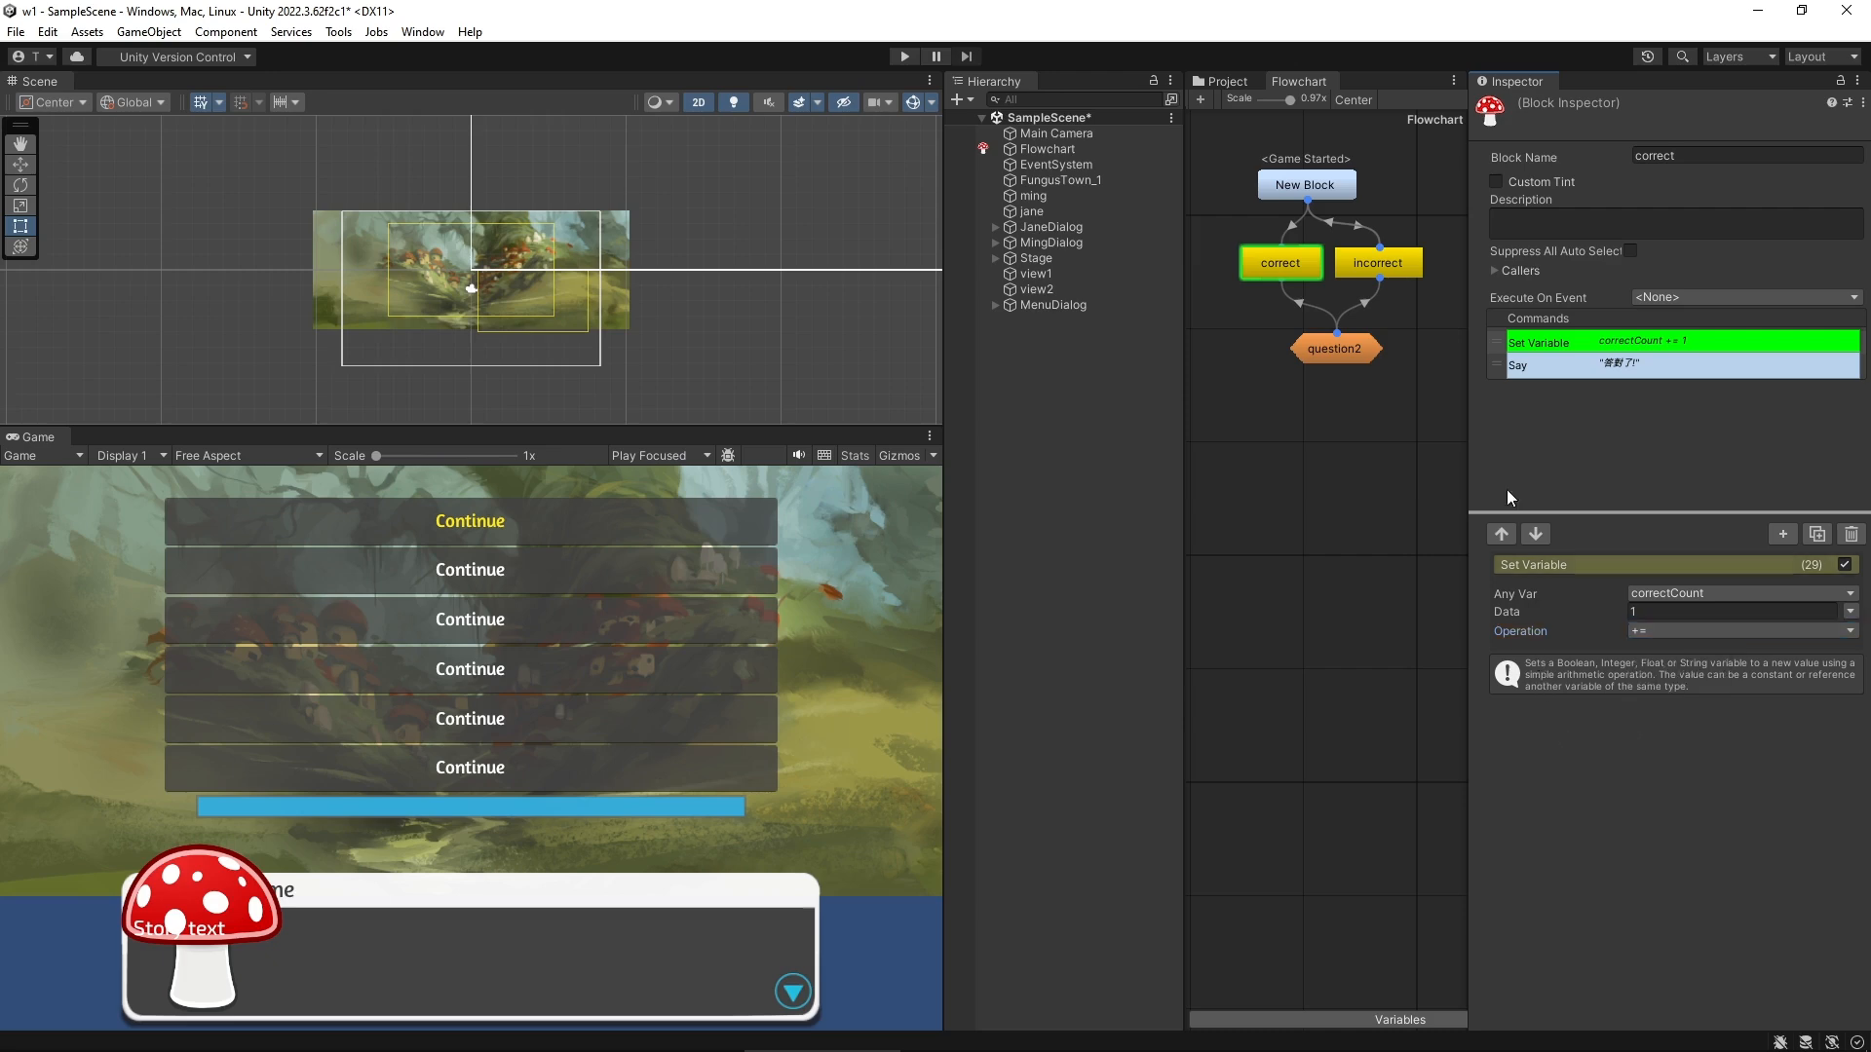
Change the story text of the correct block's Say command to 答對了! 共答對{$correctCount}題
{"action": "left_click", "coordinate": [1607, 366]}
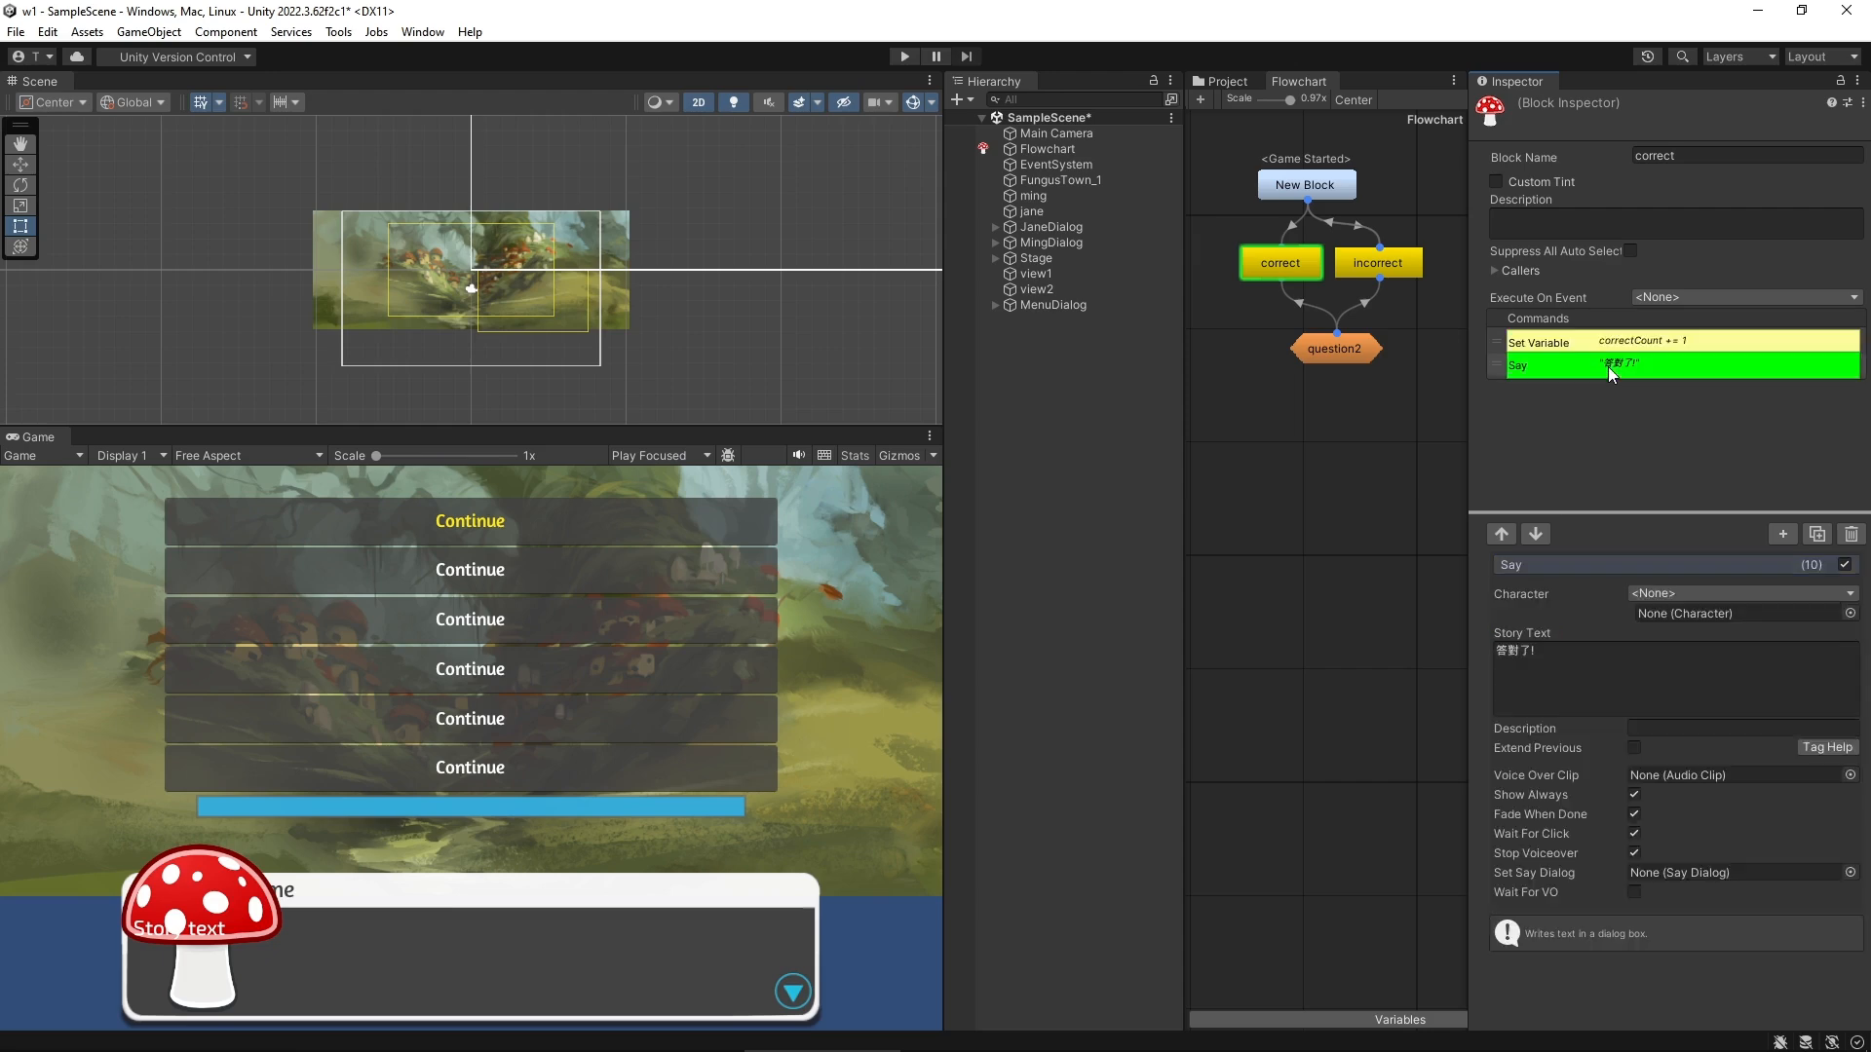
{"action": "left_click", "coordinate": [1581, 672]}
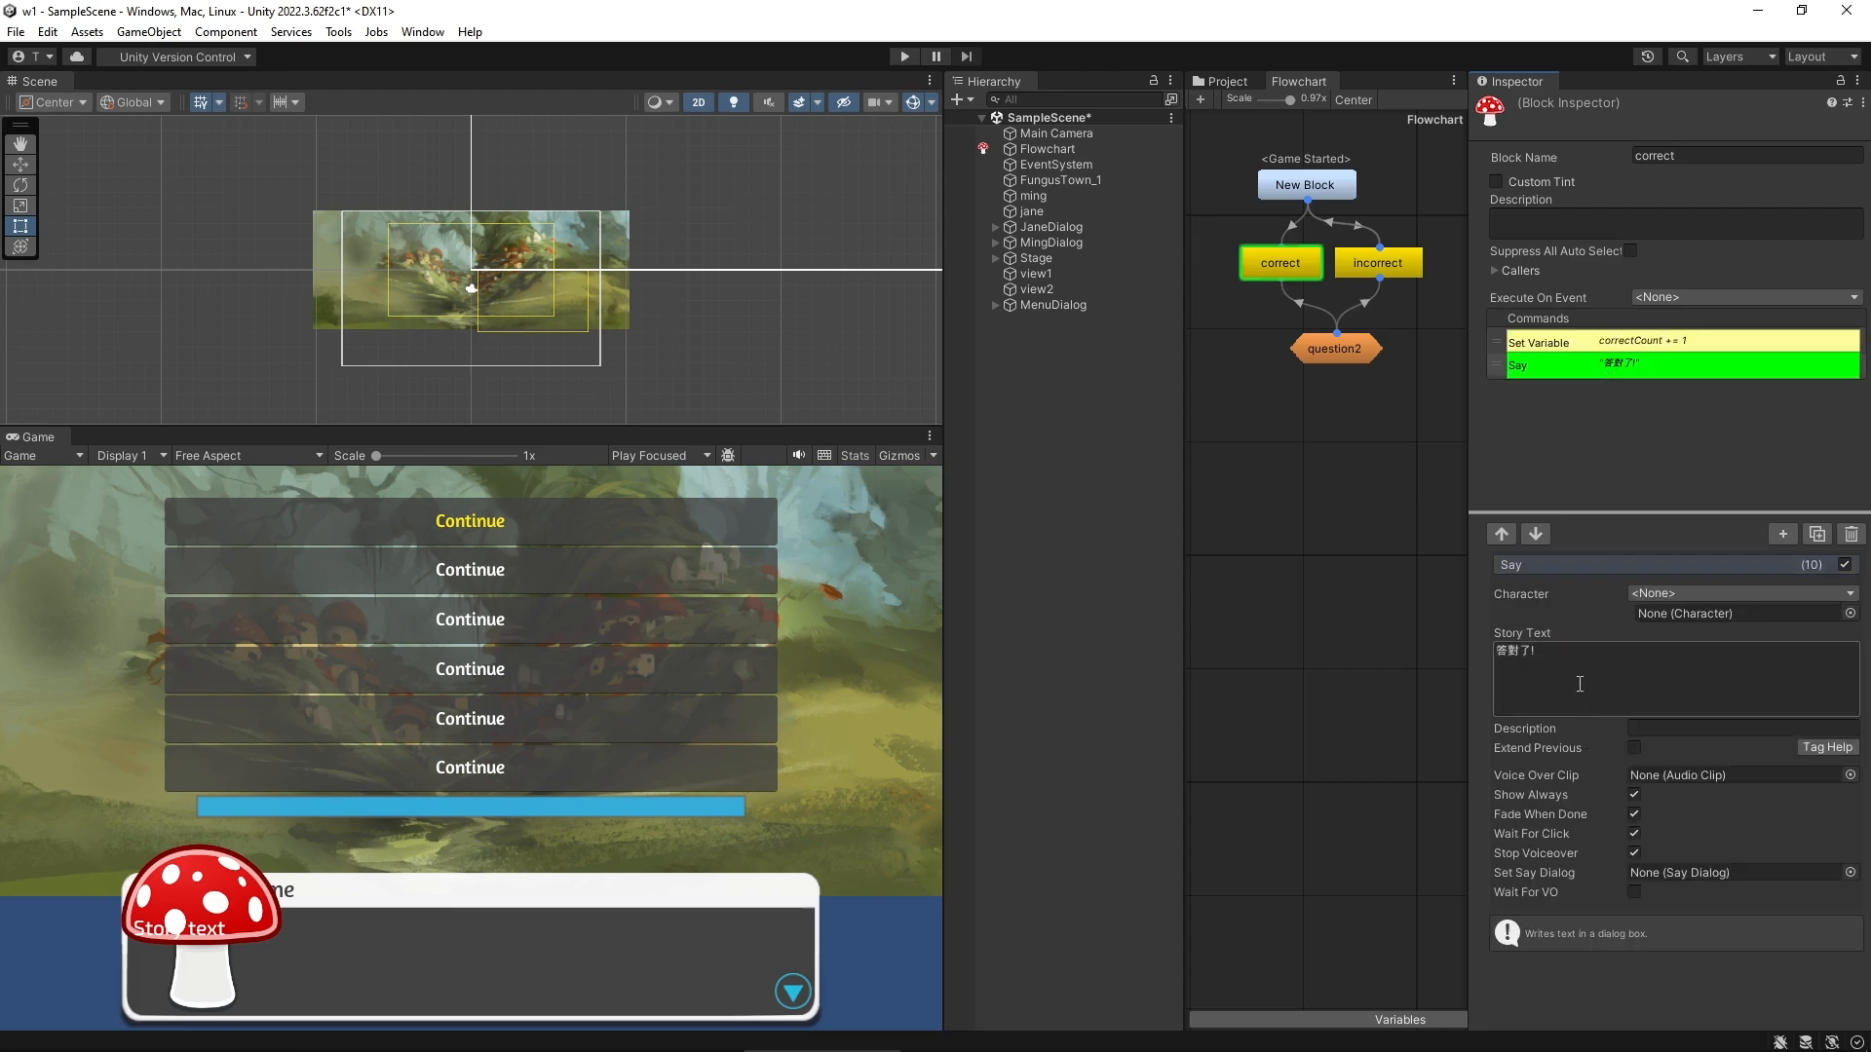
{"action": "type", "text": "答對了！共答對{$correctCount}題"}
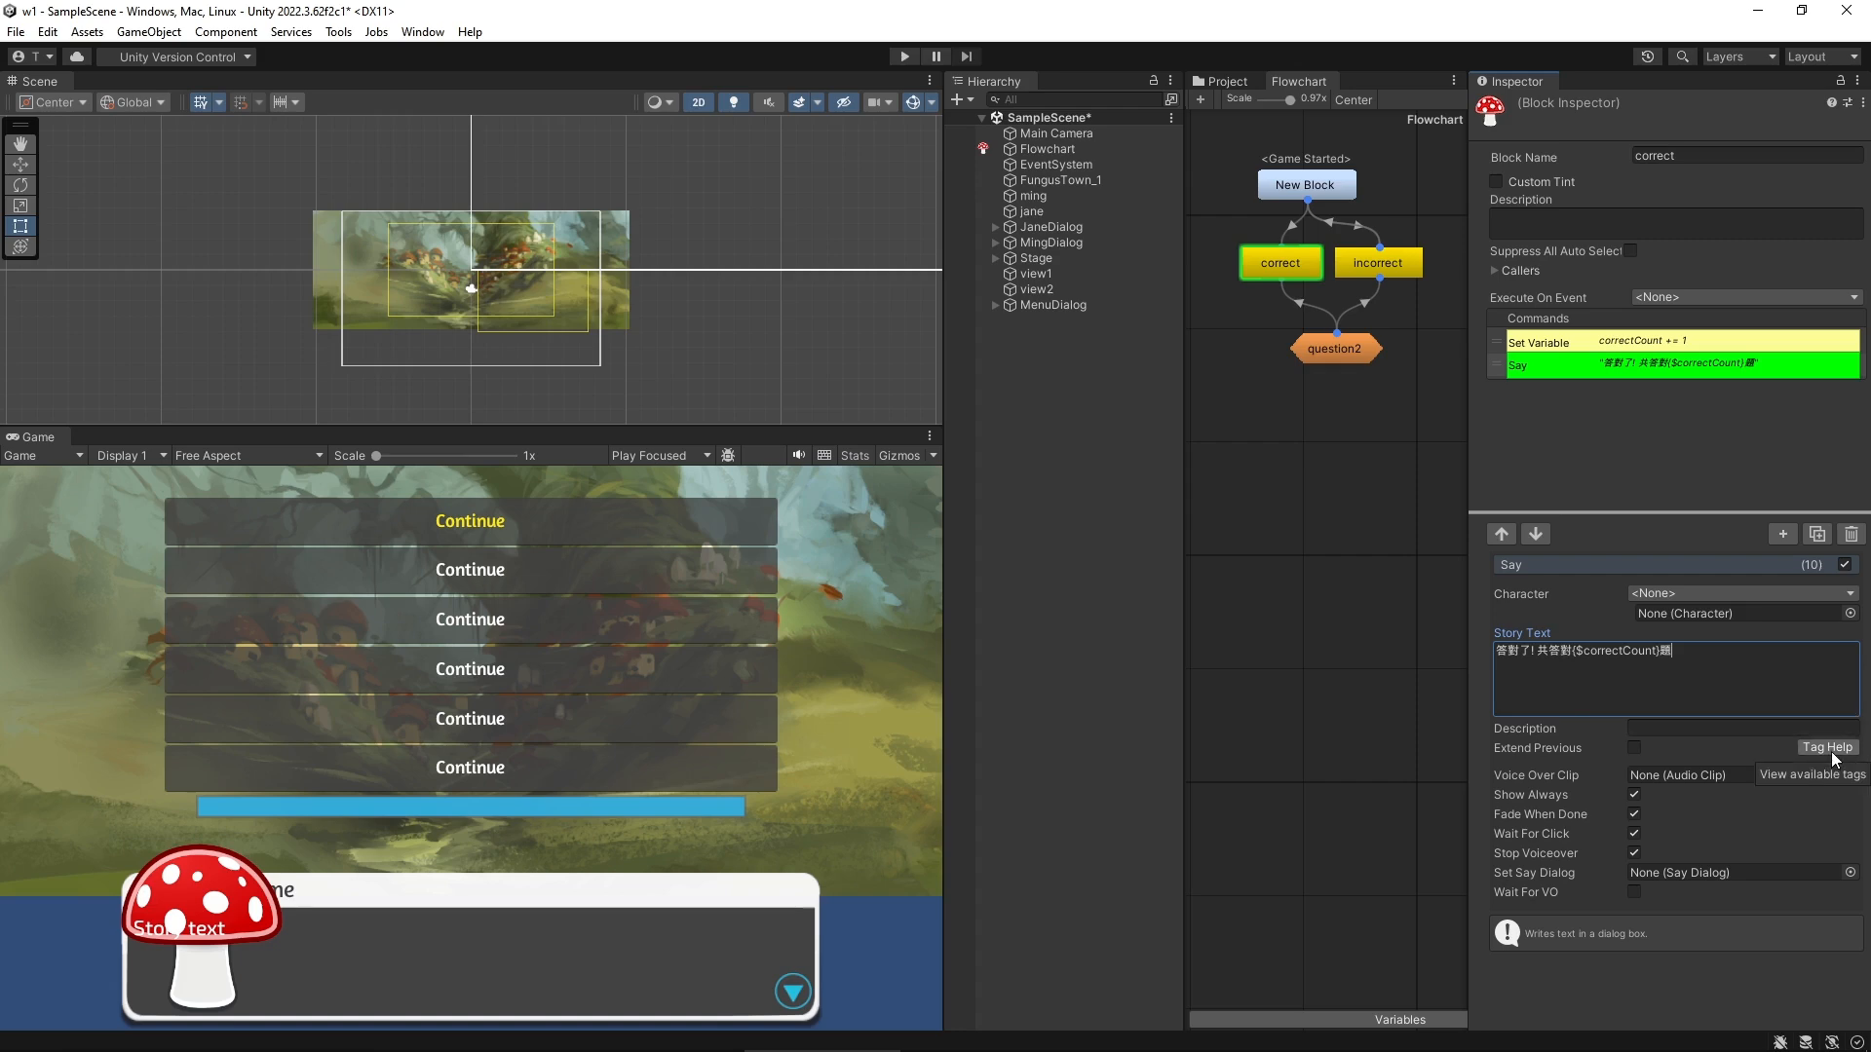
{"action": "left_click", "coordinate": [1587, 657]}
{"action": "left_click_drag", "start_coordinate": [1576, 660], "coordinate": [1569, 660]}
Add an If command directly below the Say command in the correct block
{"action": "left_click", "coordinate": [1657, 366]}
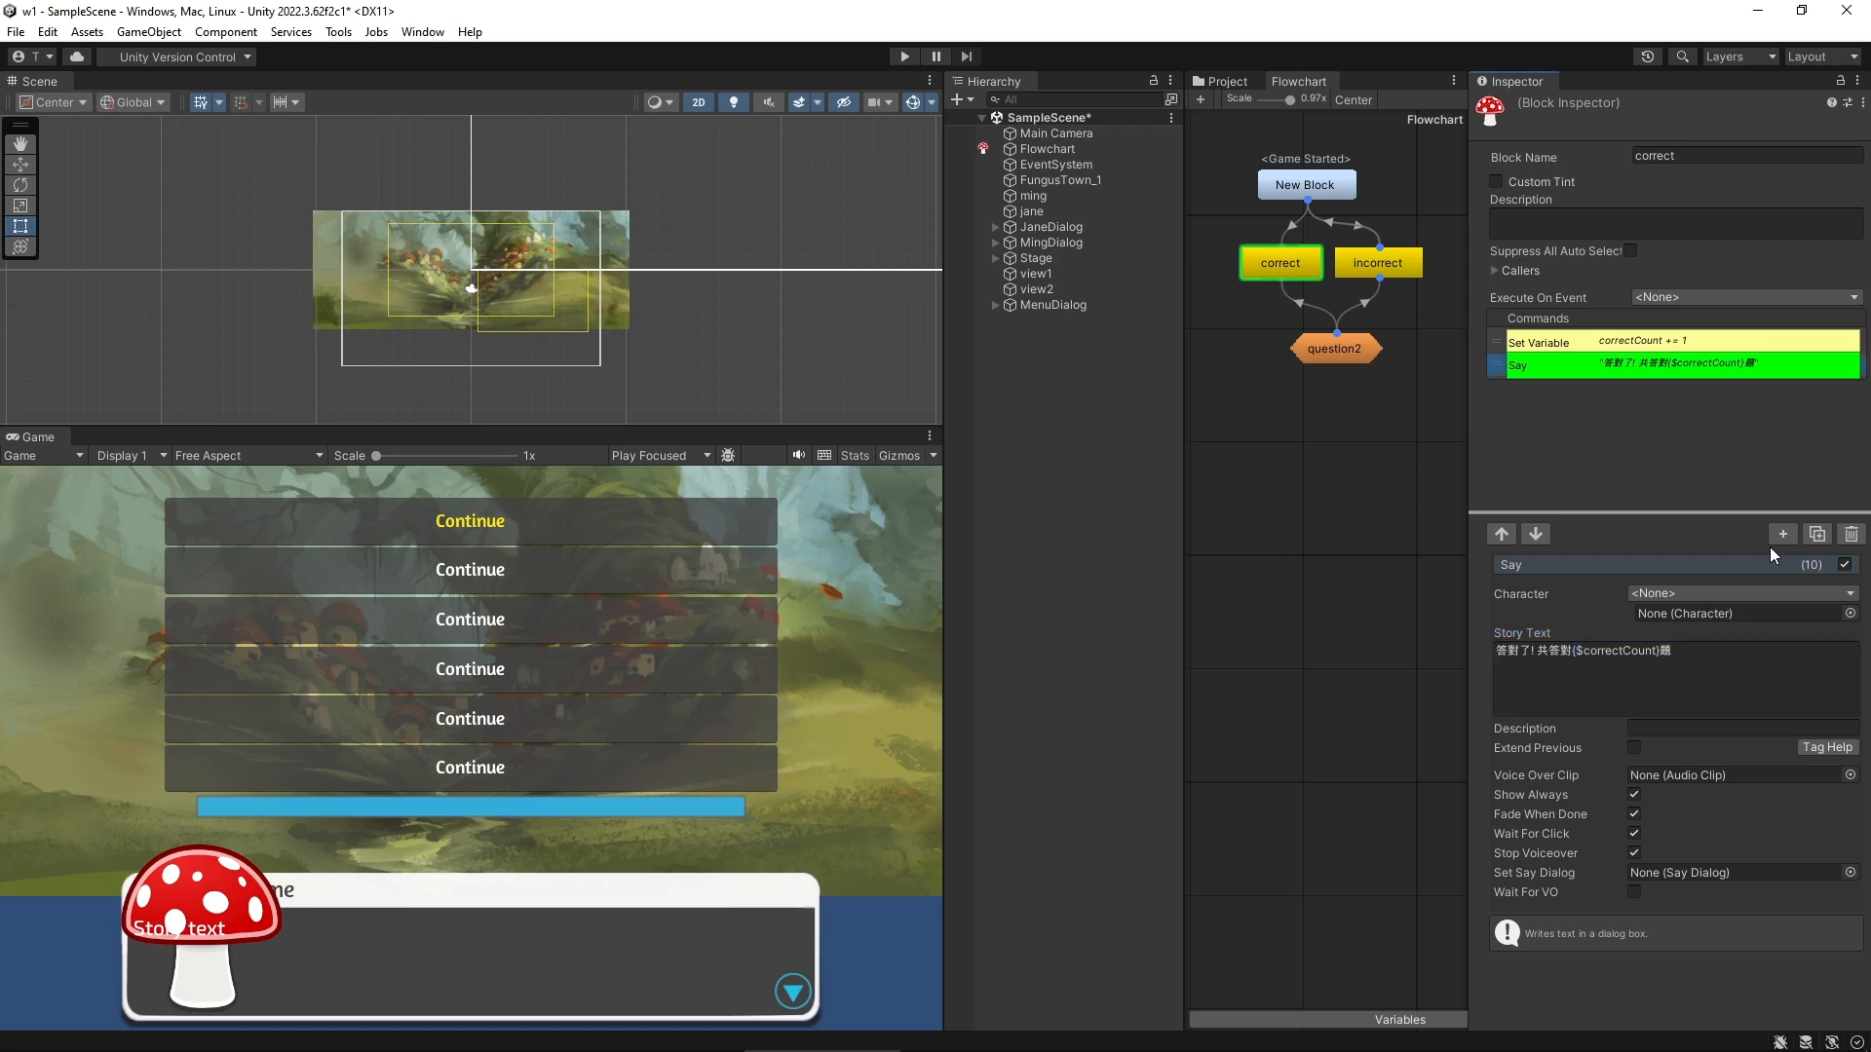
{"action": "left_click", "coordinate": [1783, 534]}
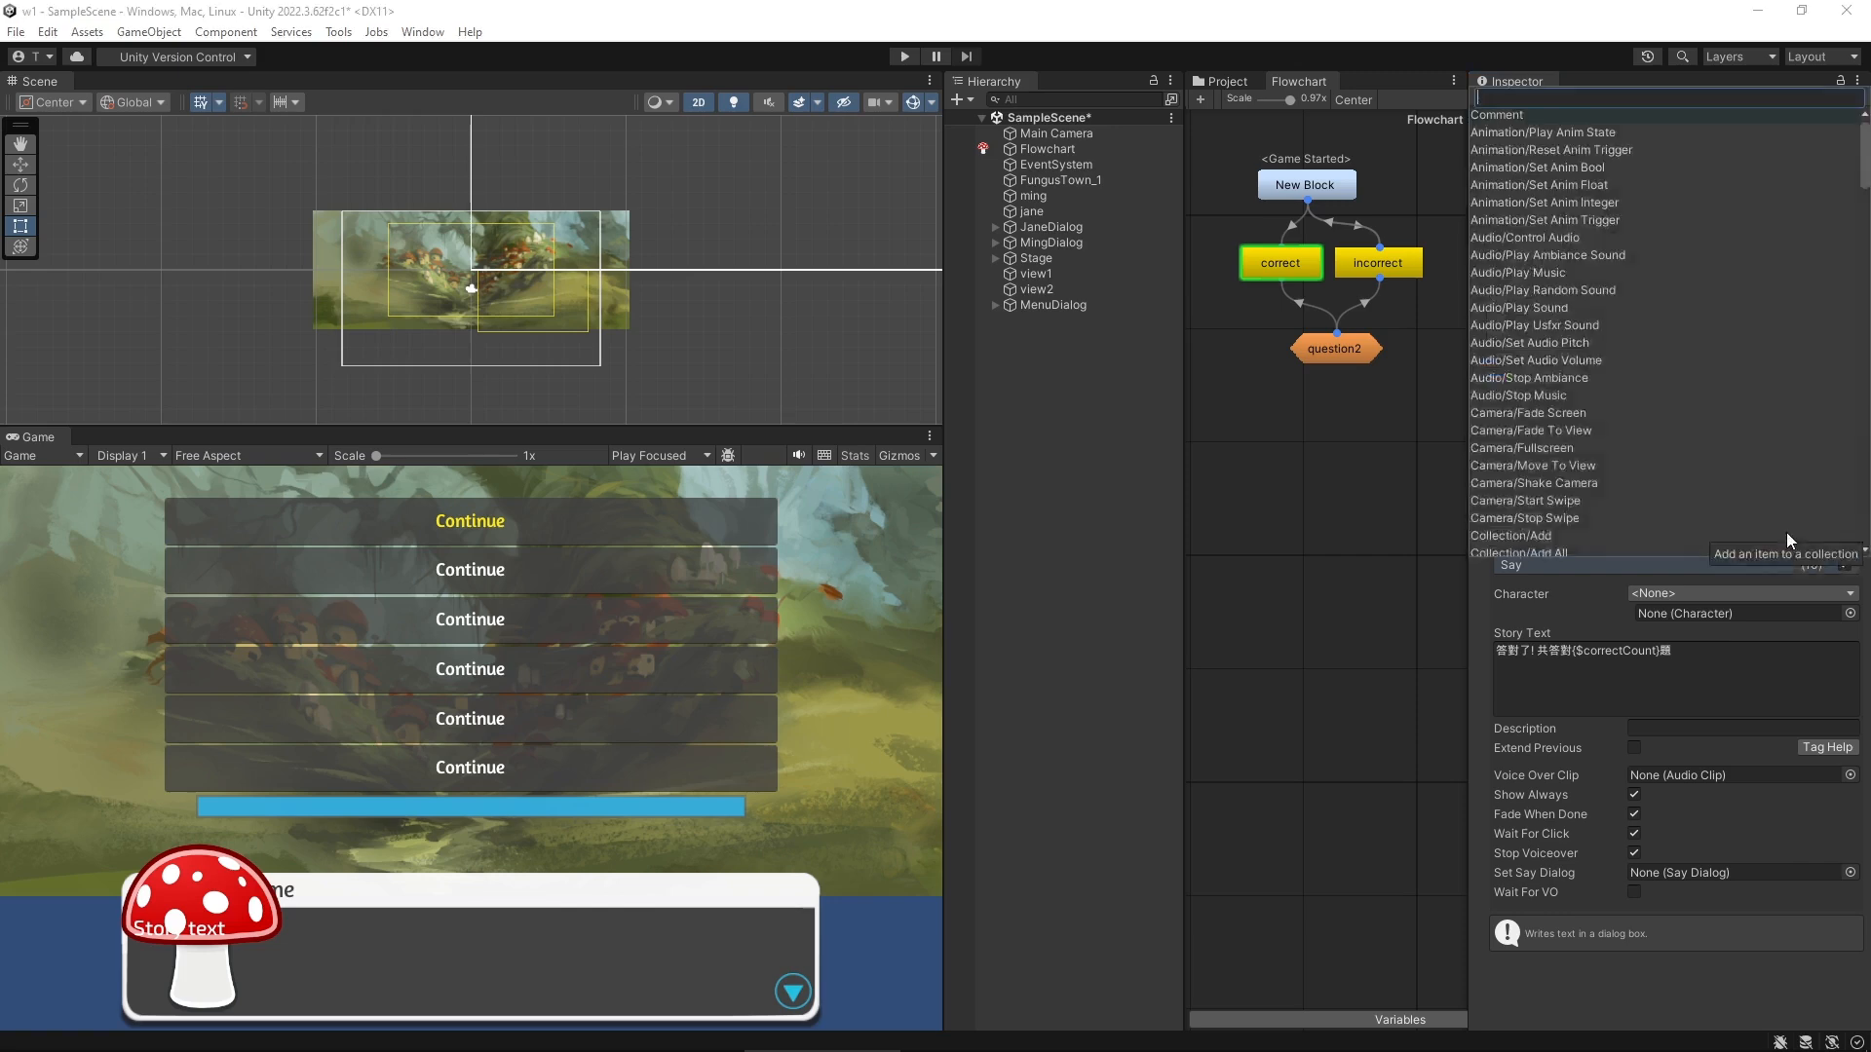
{"action": "type", "text": "if"}
{"action": "key", "text": "Return"}
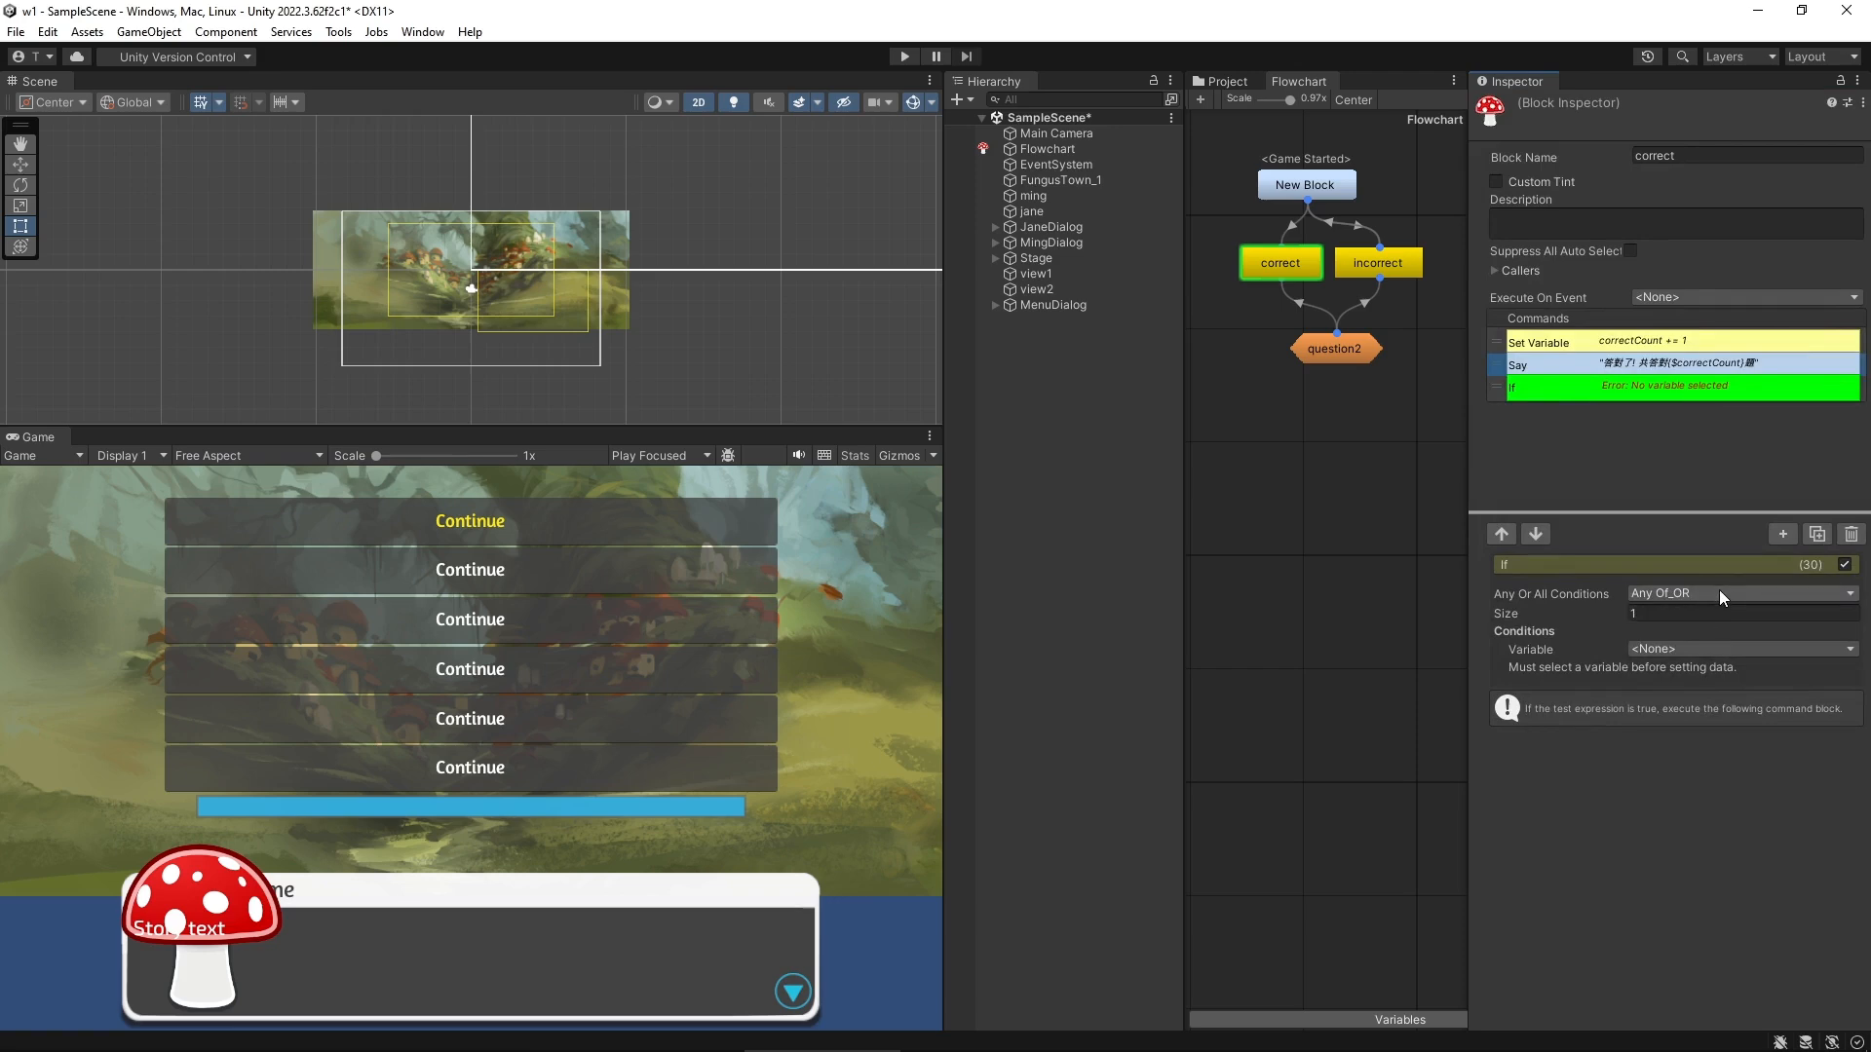
Set the If condition to correctCount == 2
{"action": "left_click", "coordinate": [1652, 650]}
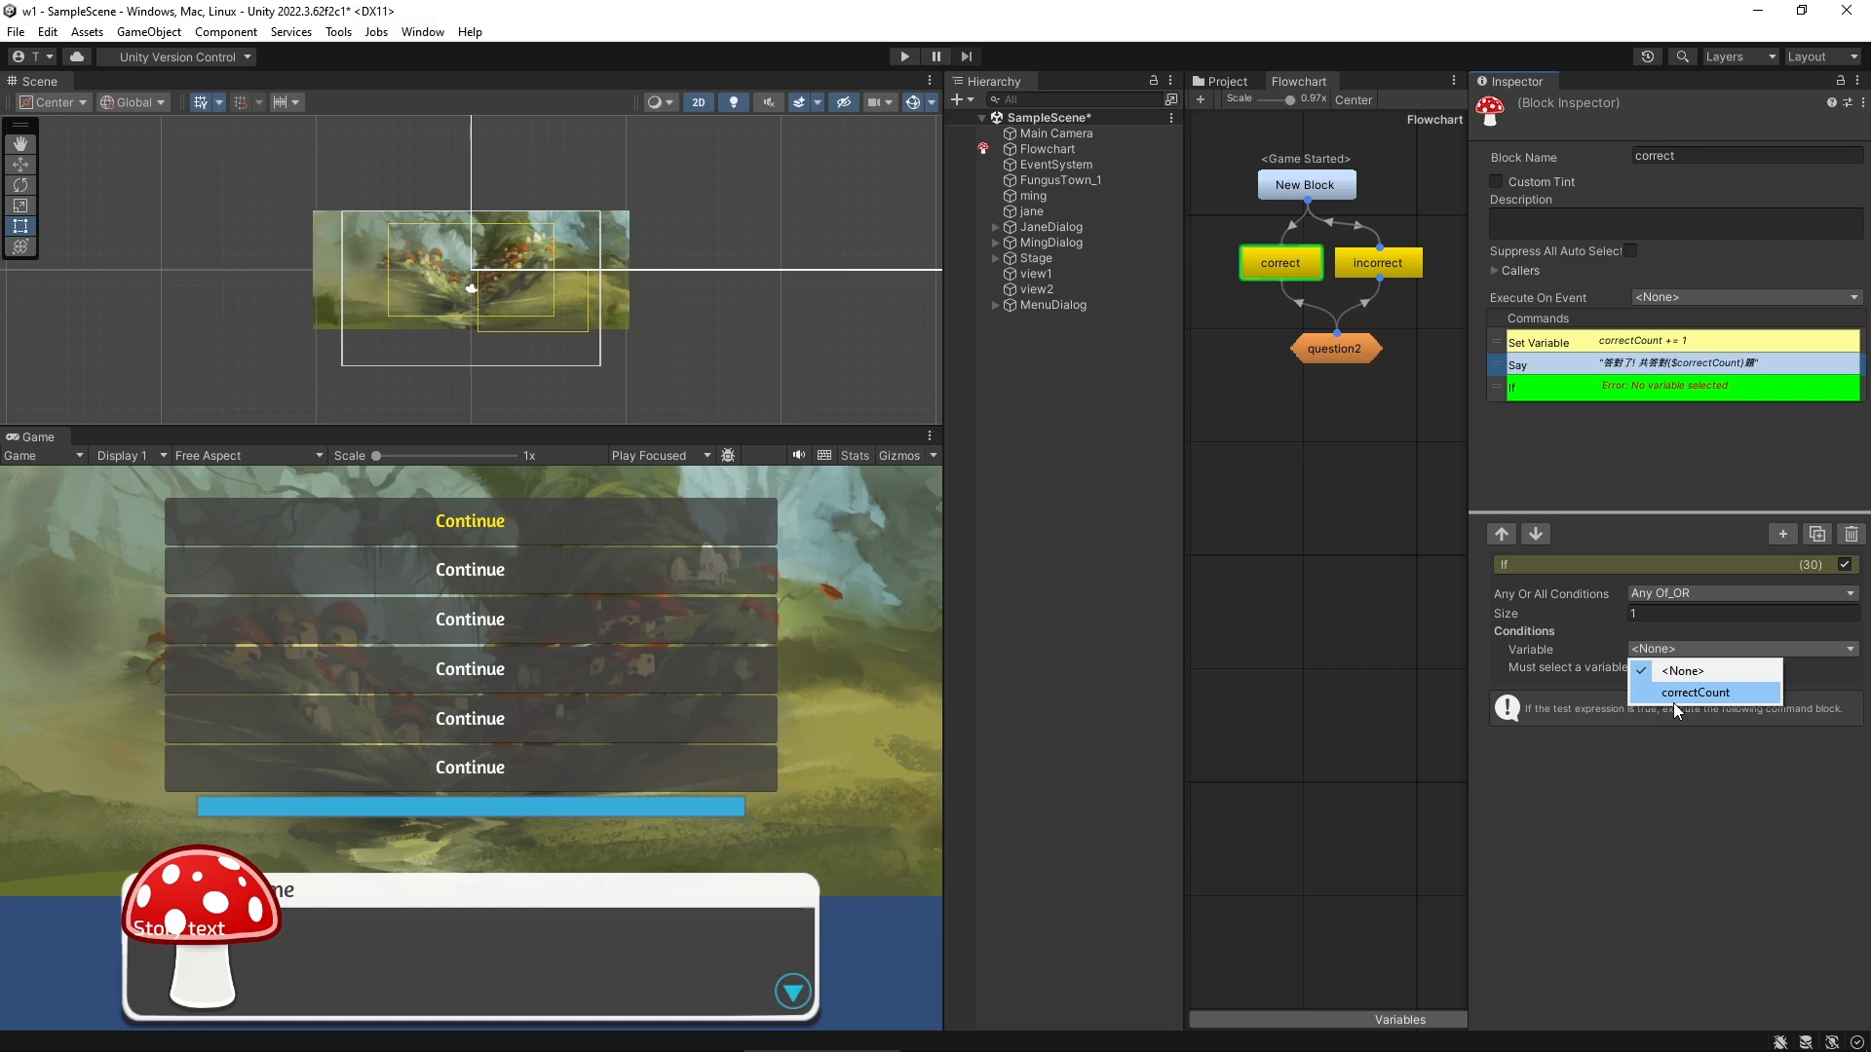
{"action": "left_click", "coordinate": [1674, 695]}
{"action": "left_click", "coordinate": [1697, 670]}
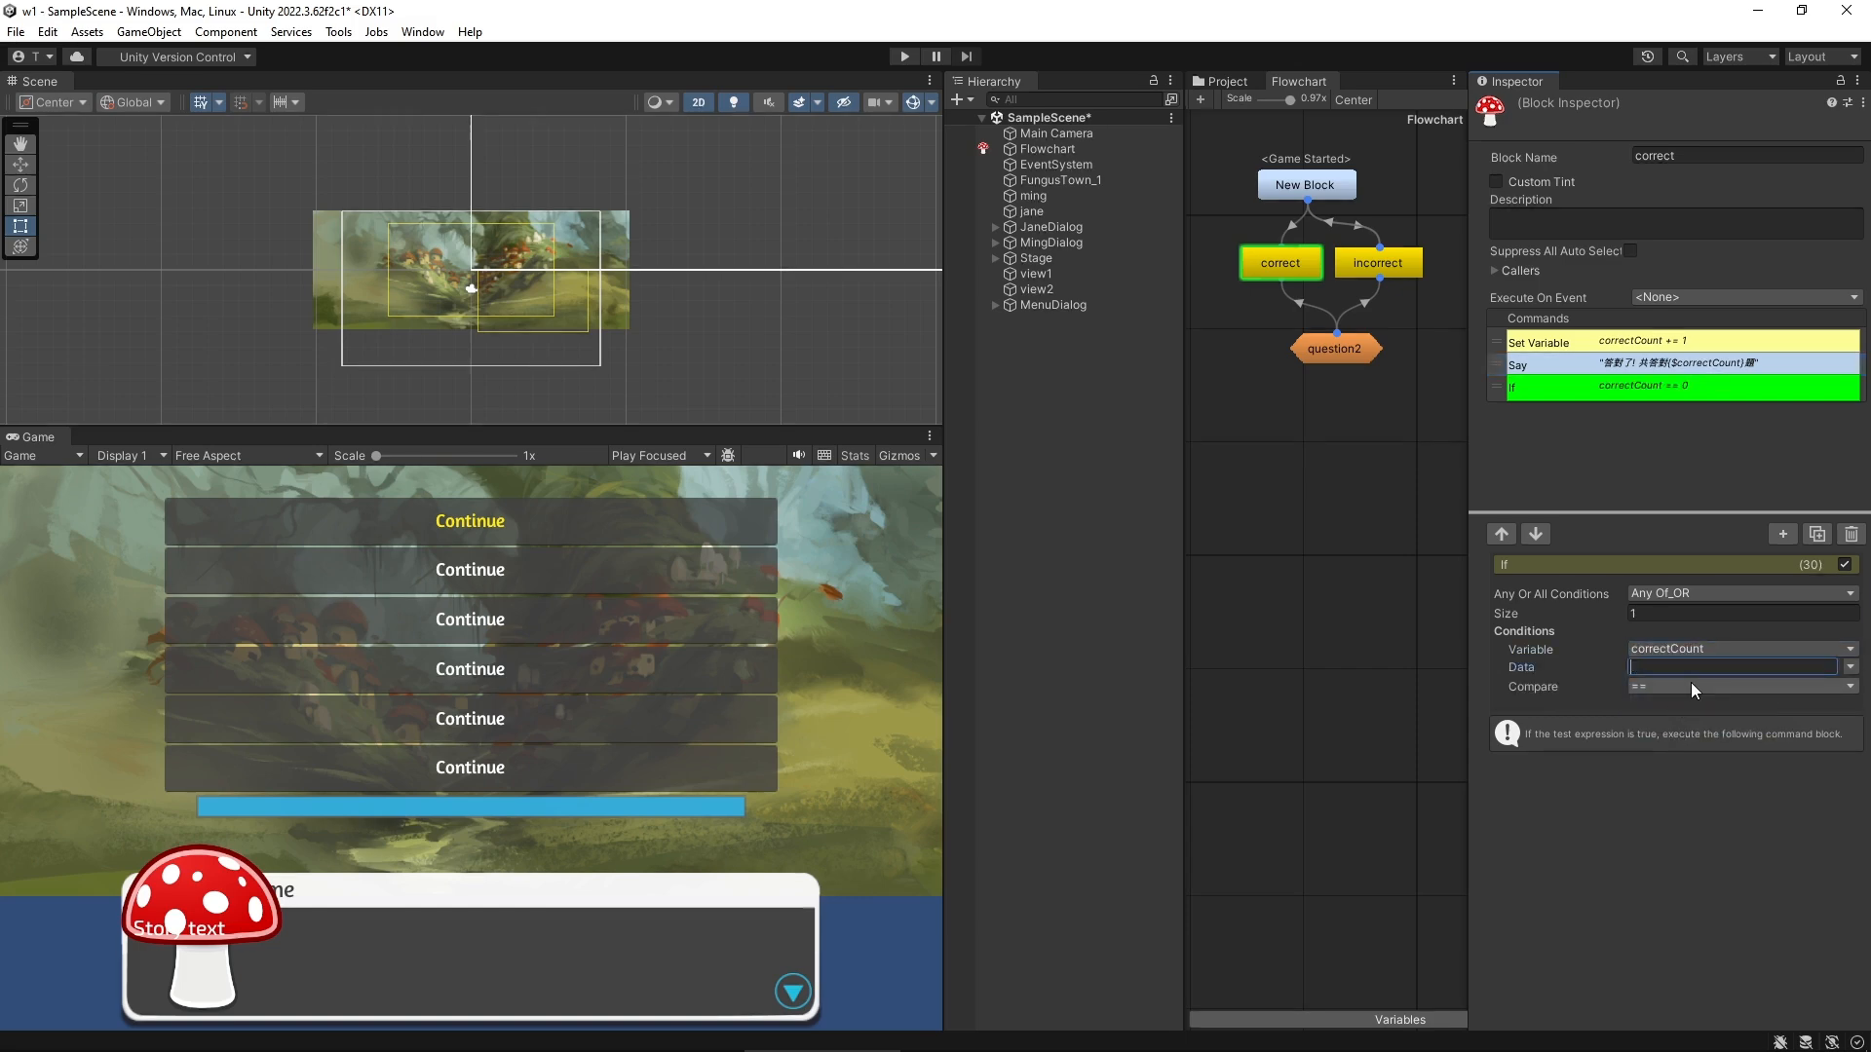
{"action": "left_click", "coordinate": [1692, 685]}
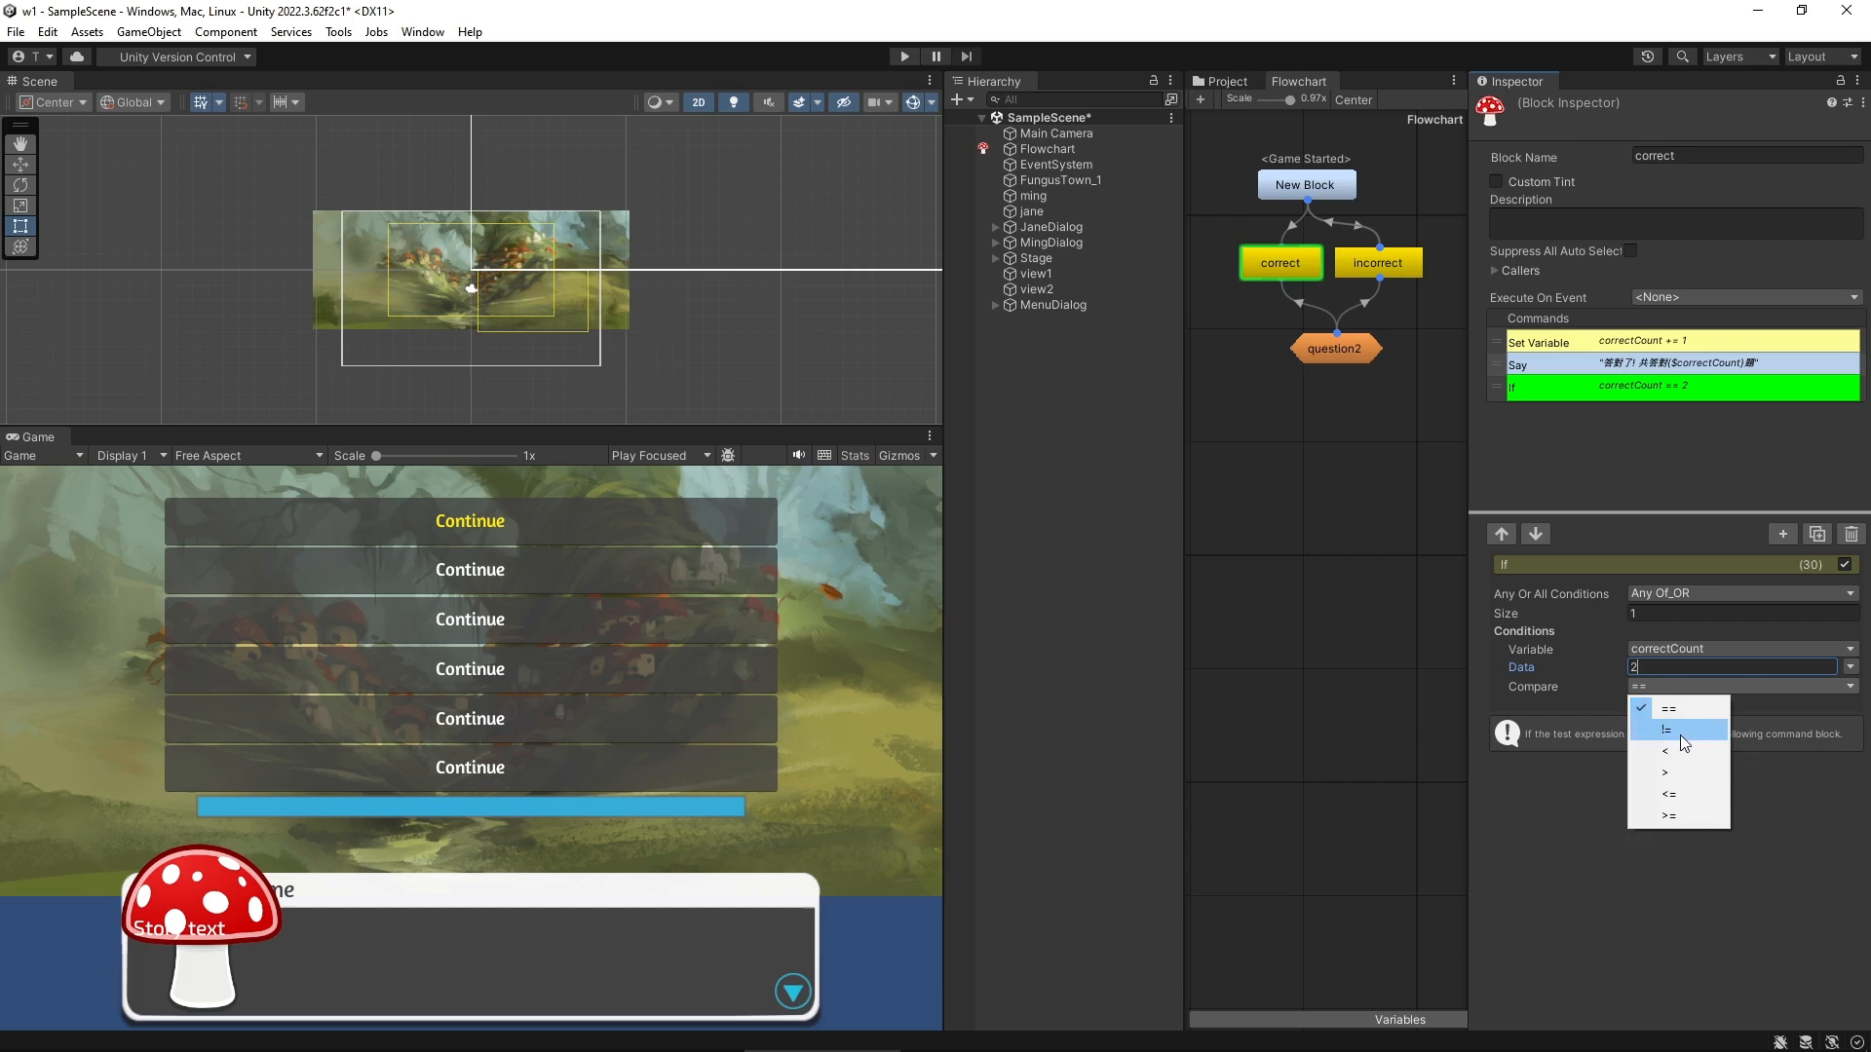
{"action": "left_click", "coordinate": [1563, 708]}
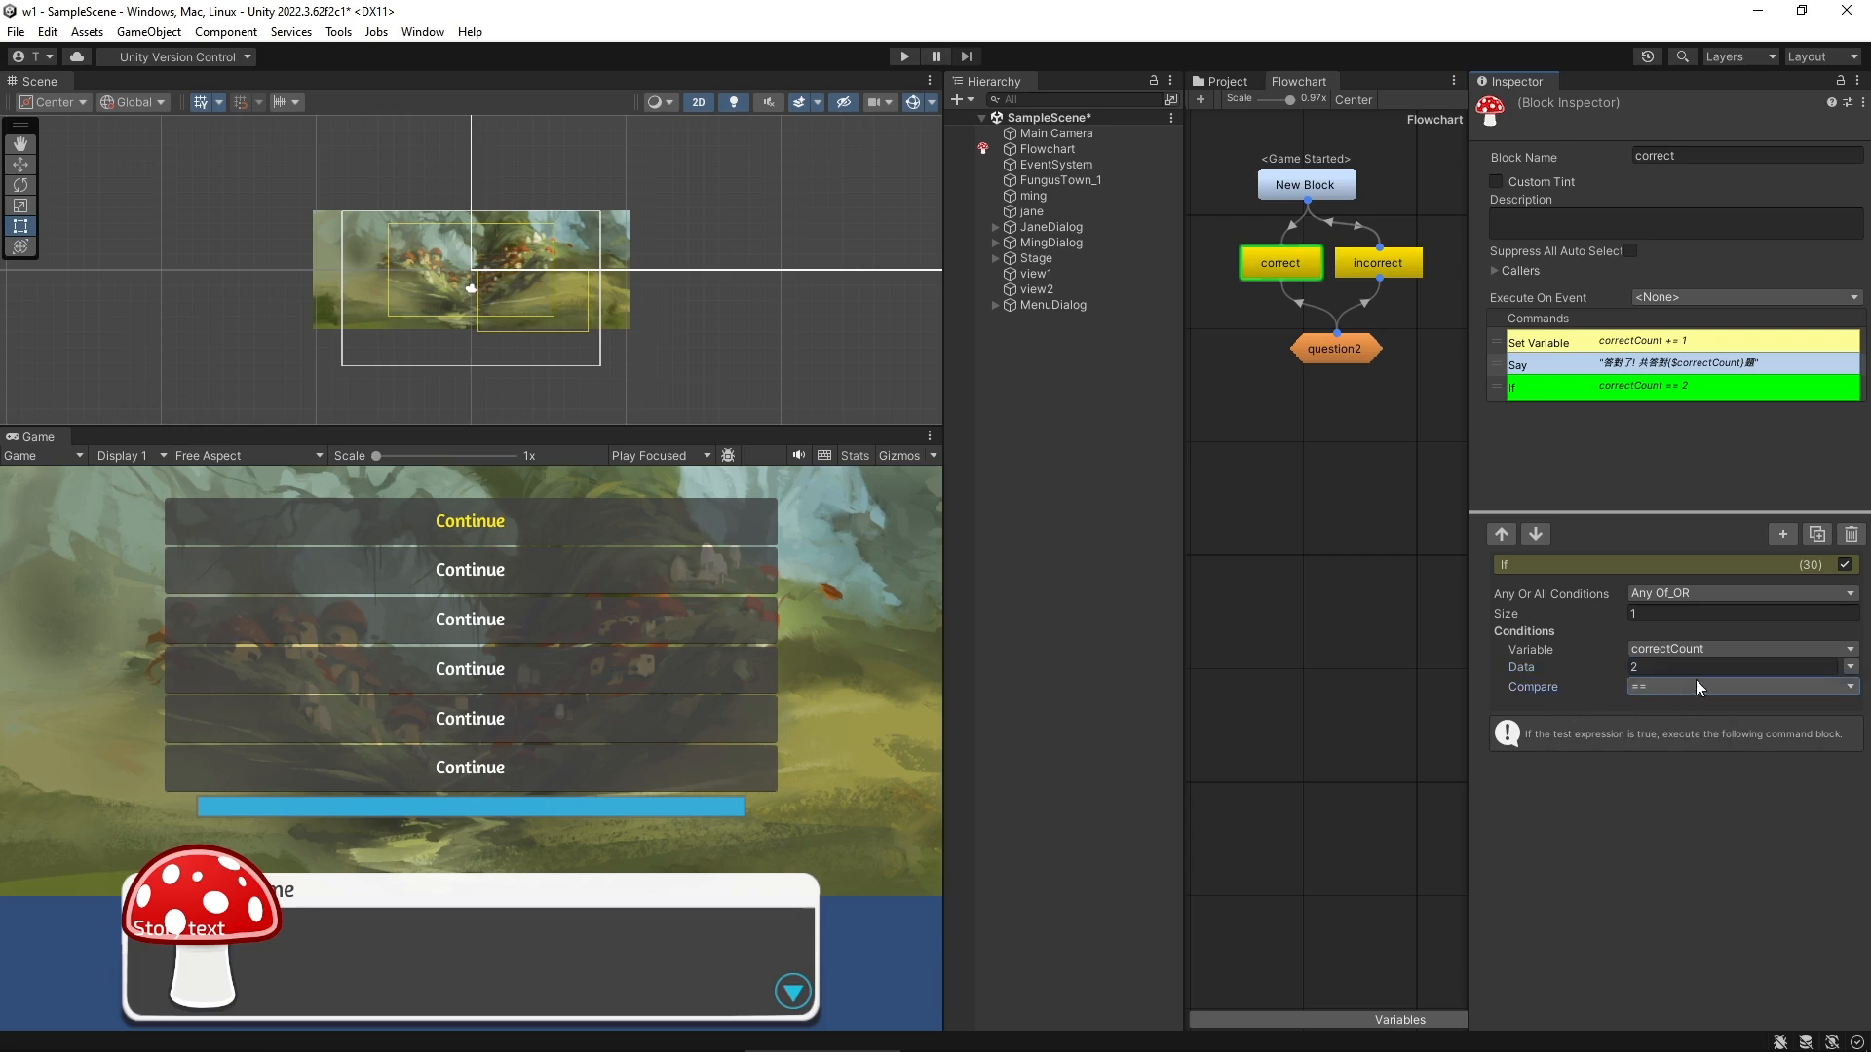
Add a Say command inside the If with the text 恭喜你，全部答對了!, character jane and portrait jane-delighted
{"action": "left_click", "coordinate": [1637, 468]}
{"action": "left_click", "coordinate": [1780, 526]}
{"action": "type", "text": "s"}
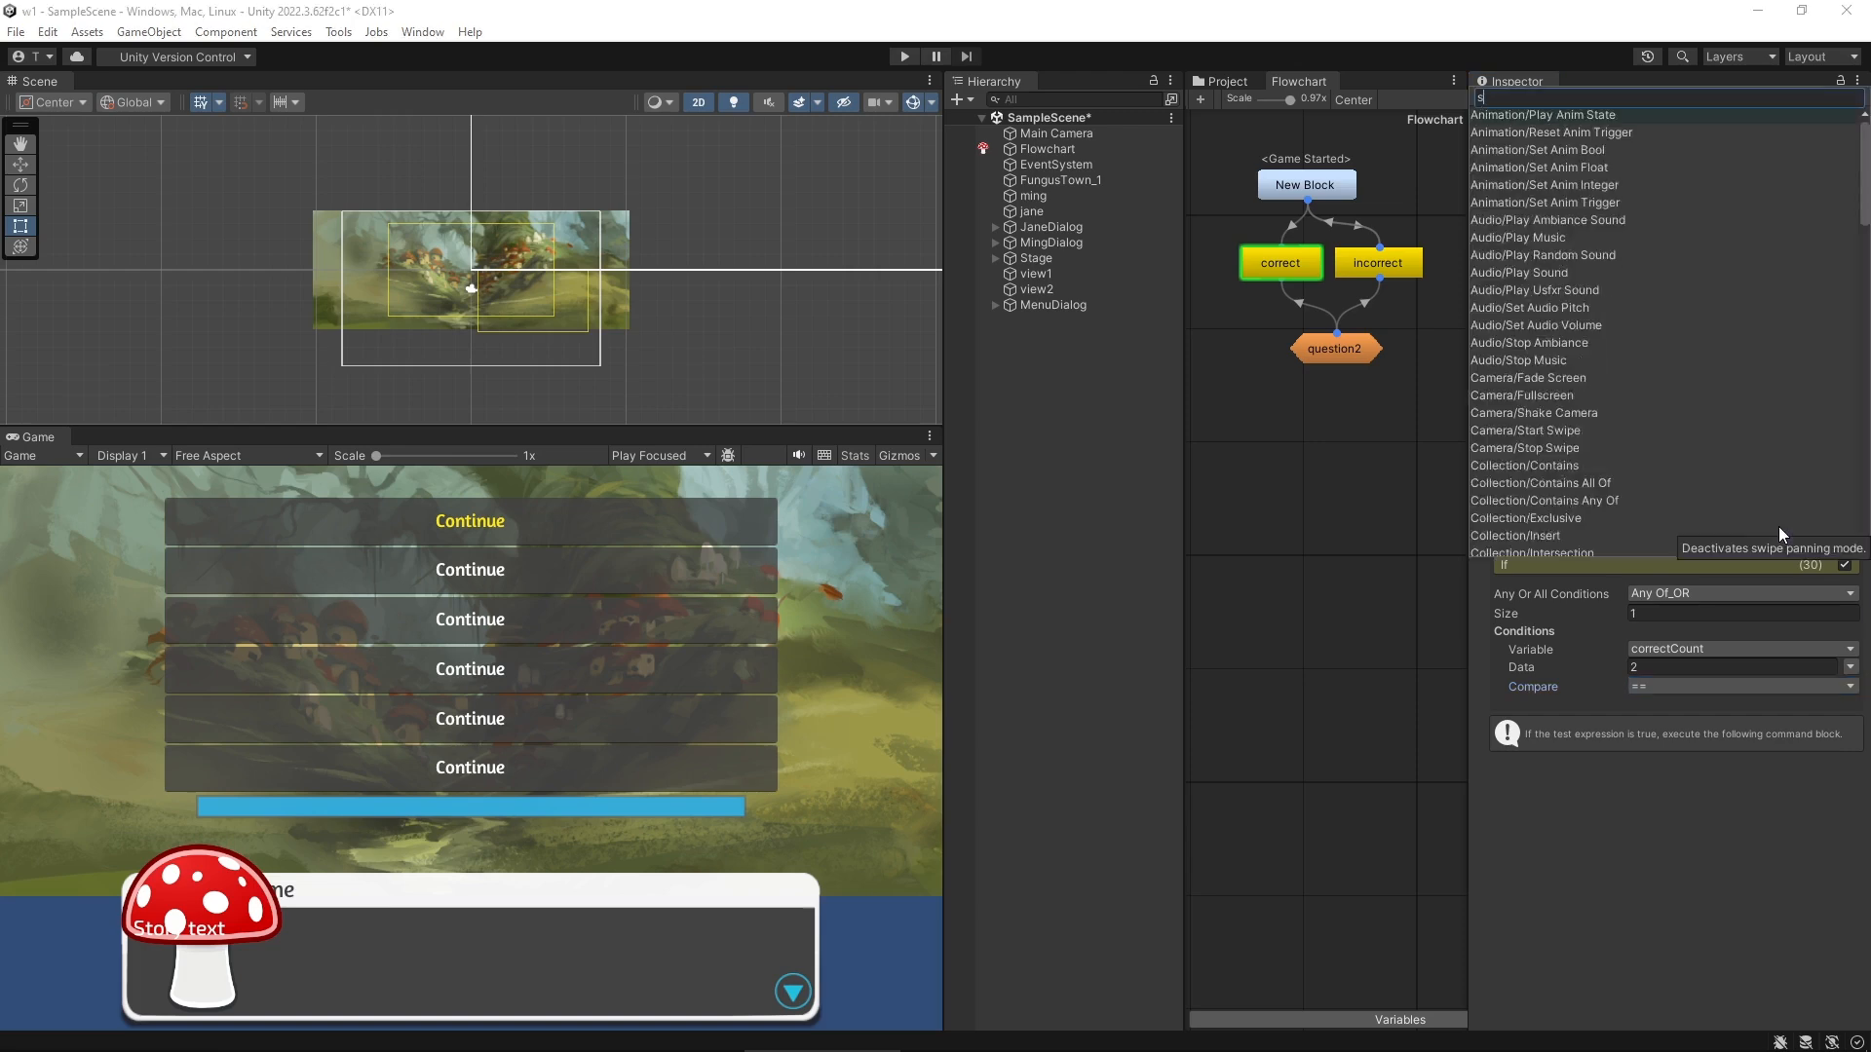
{"action": "type", "text": "ay"}
{"action": "key", "text": "Return"}
{"action": "left_click", "coordinate": [1599, 695]}
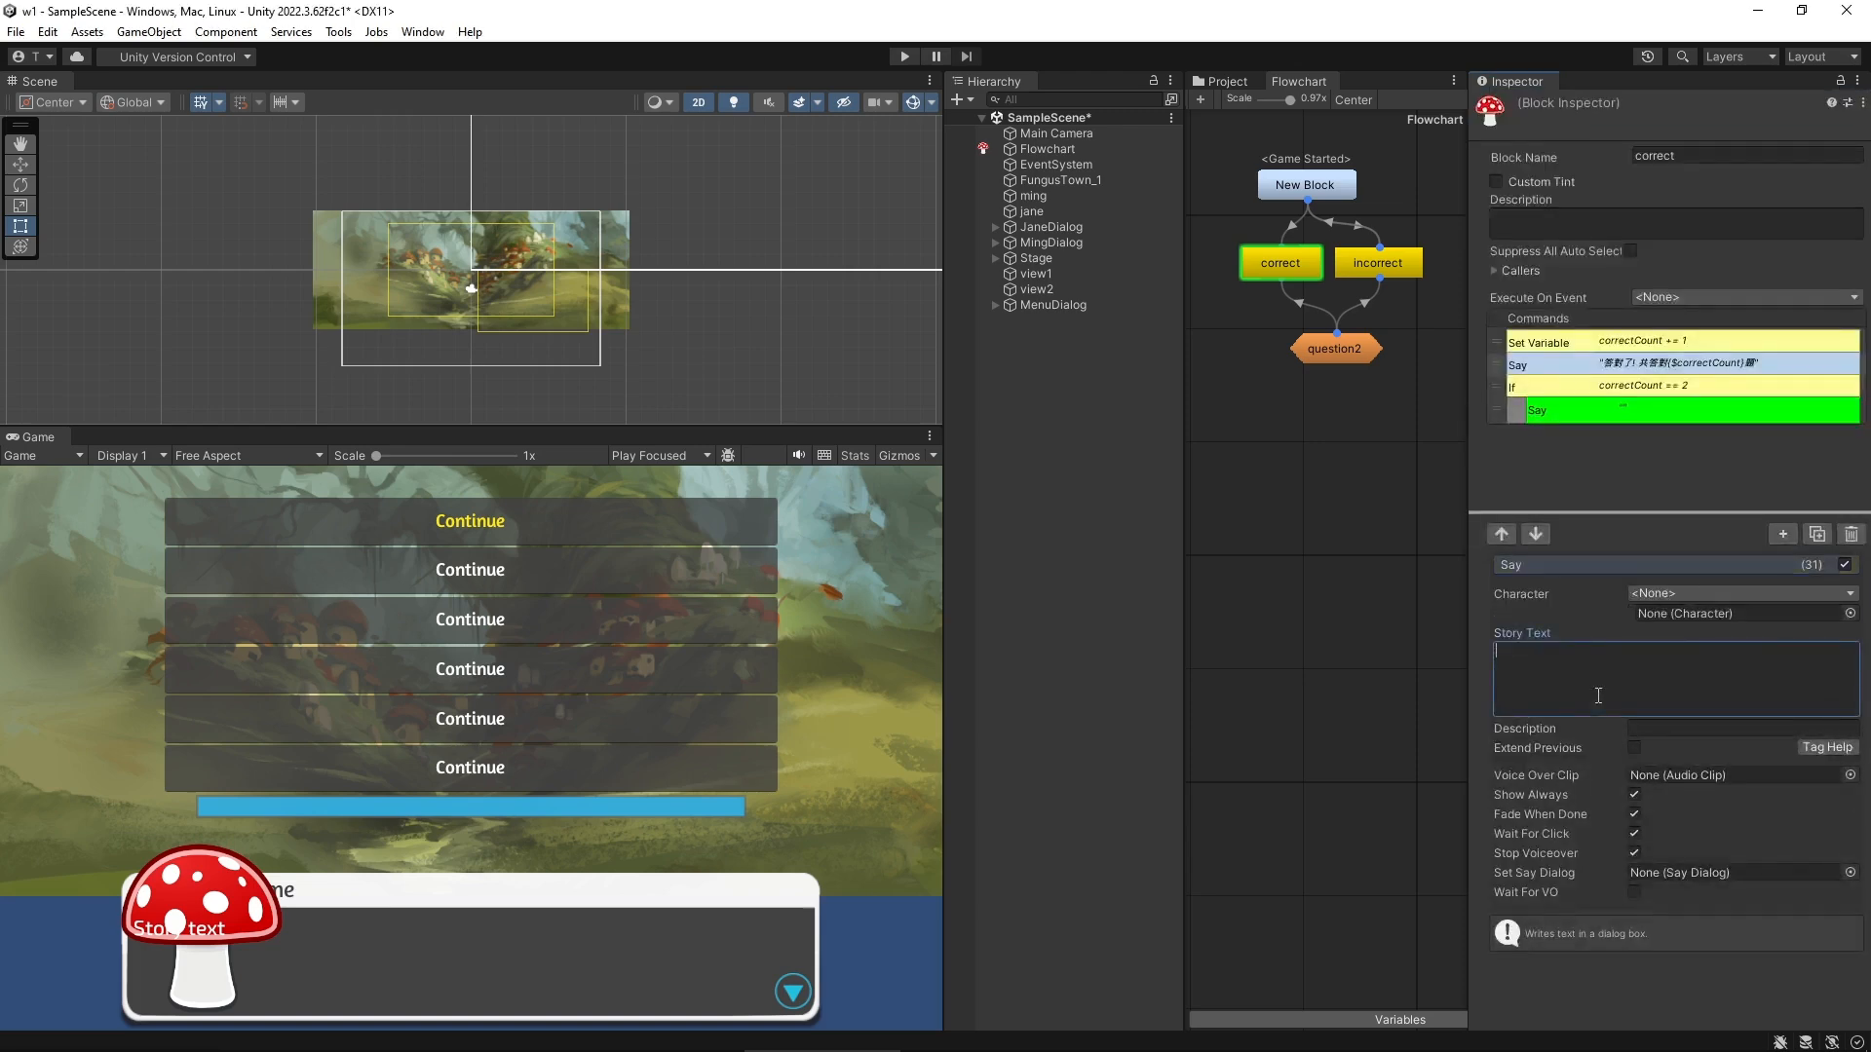
{"action": "type", "text": "廿金心"}
{"action": "key", "text": "space"}
{"action": "type", "text": "恭土口"}
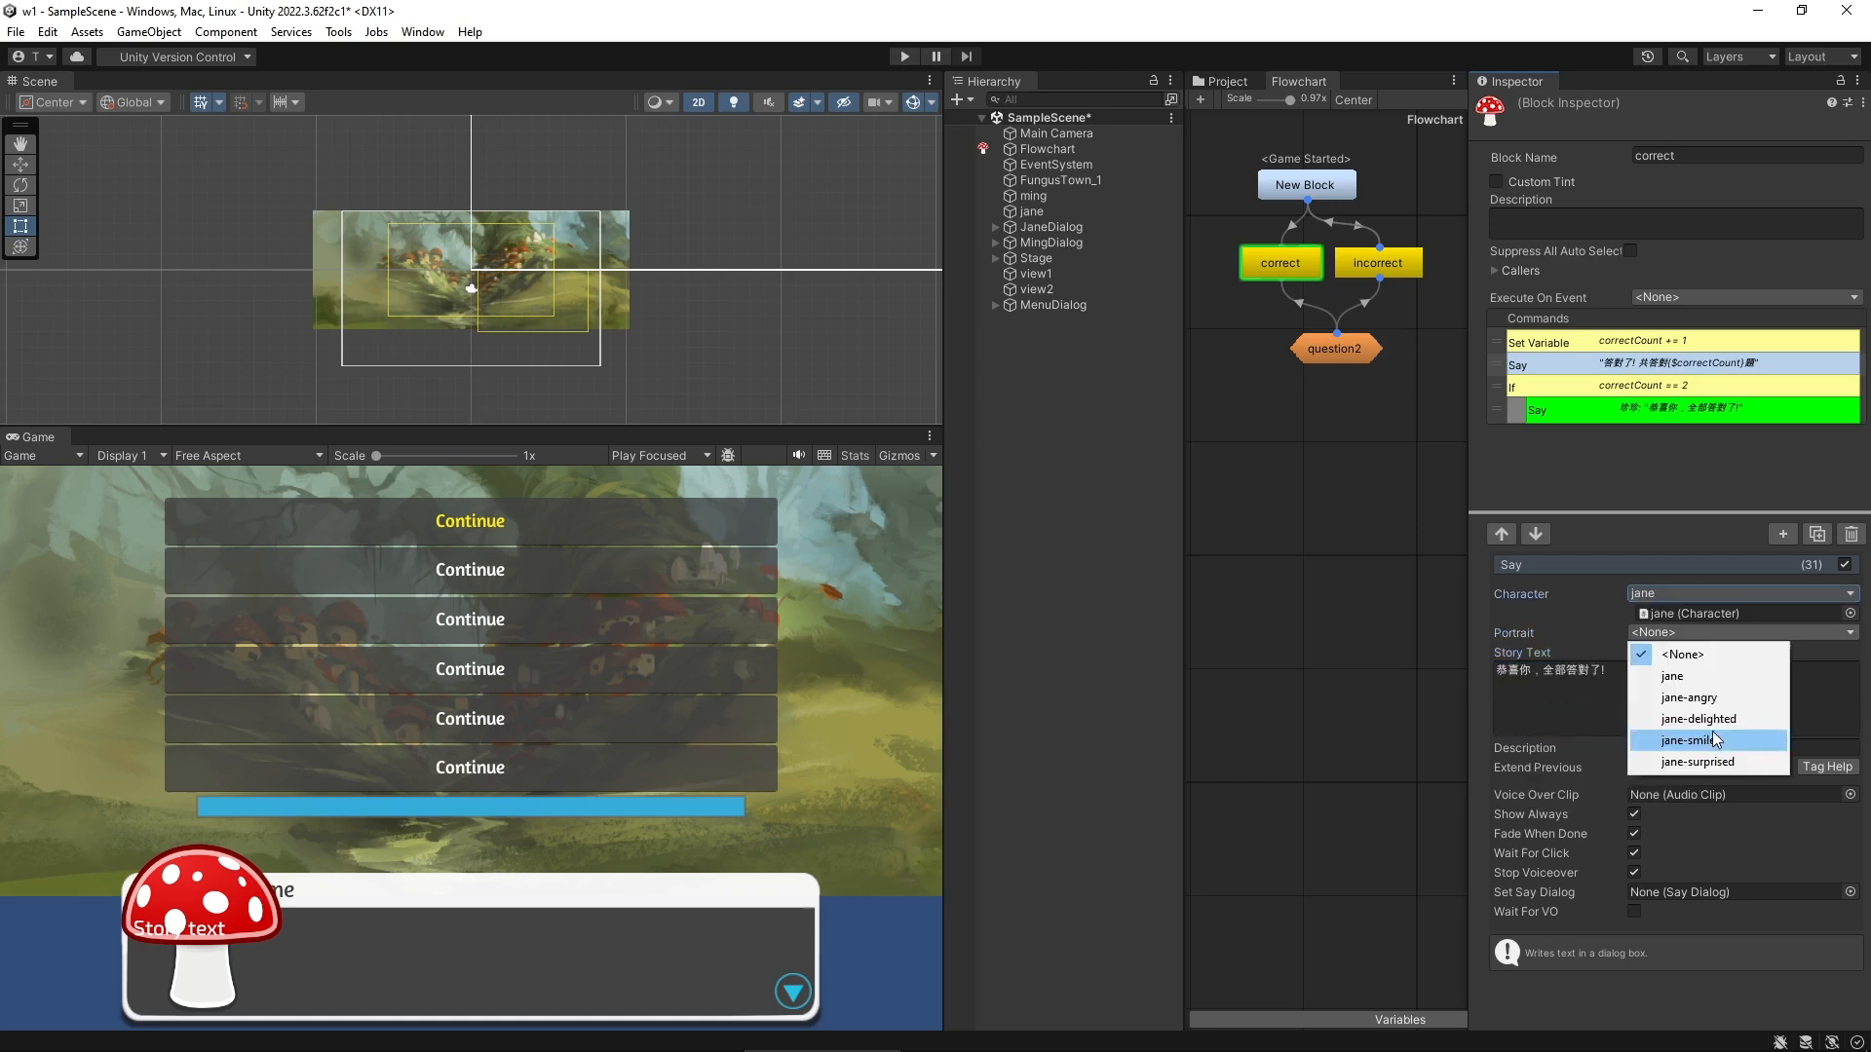
{"action": "left_click", "coordinate": [1720, 720]}
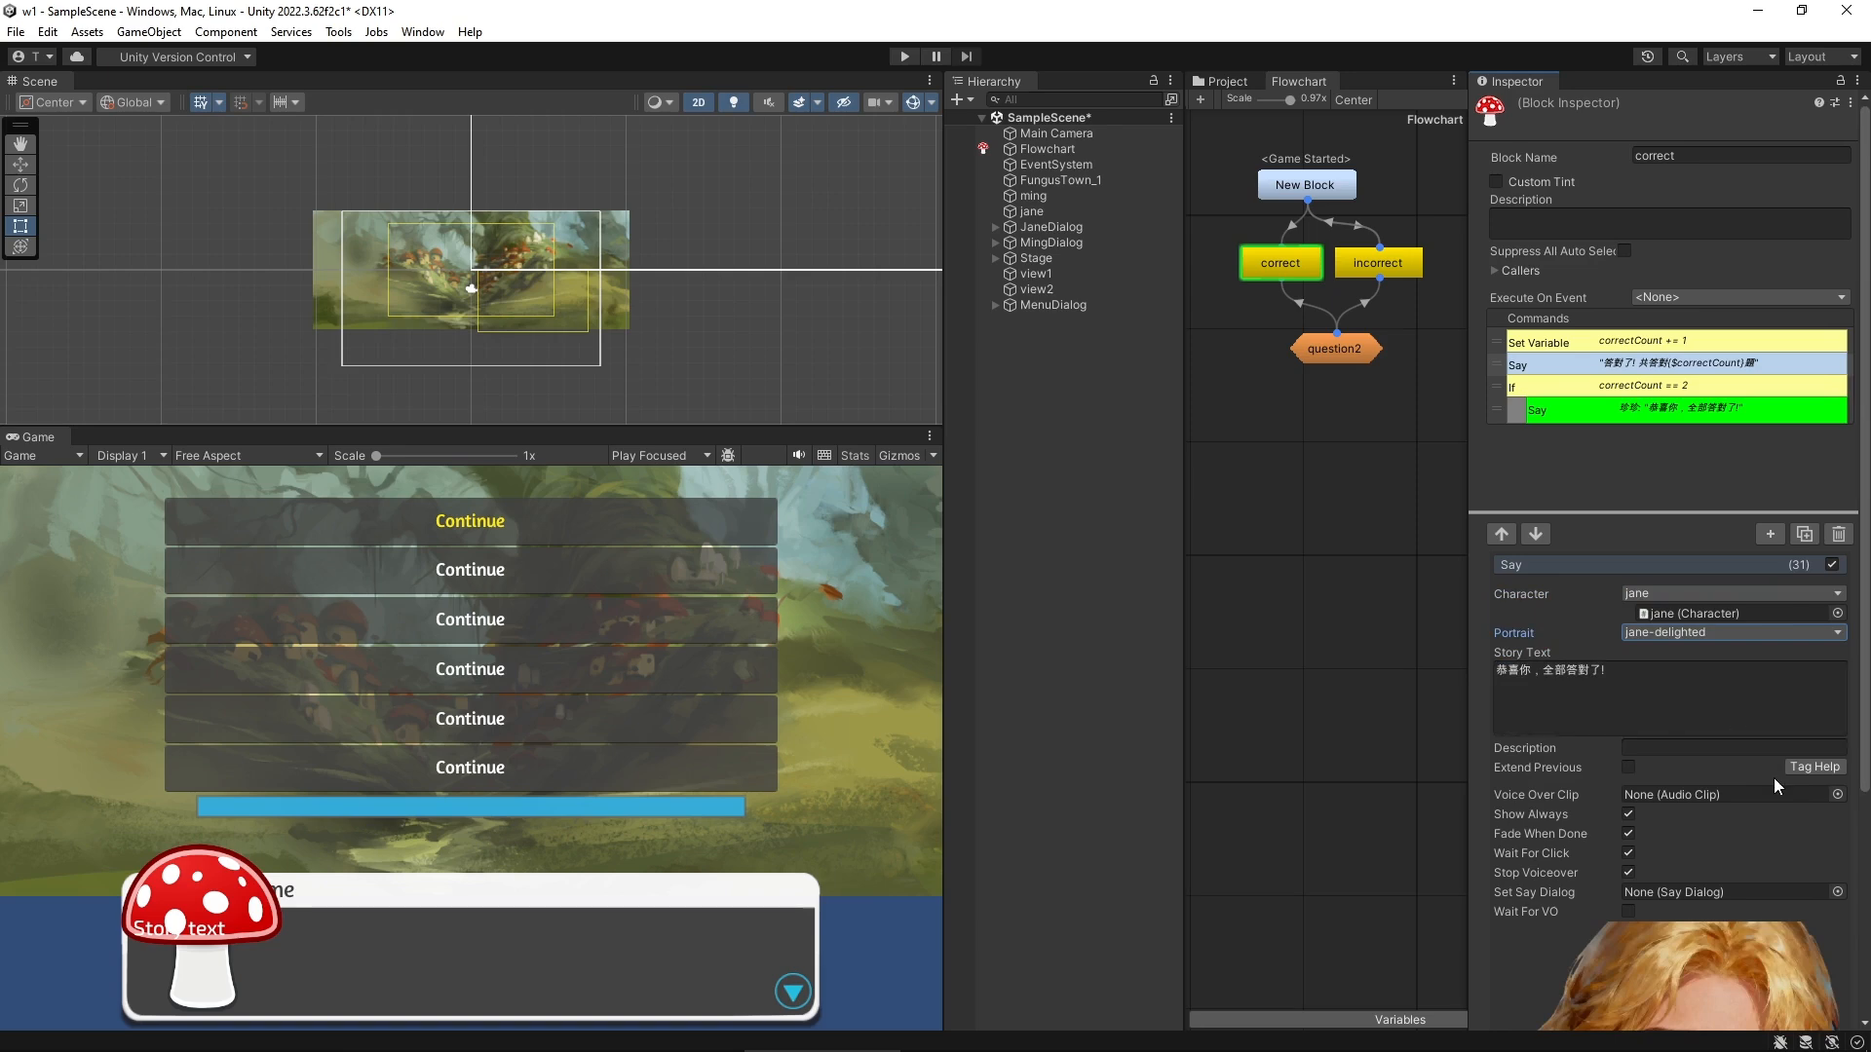
Add an Else command after the congratulation Say command in the correct block
{"action": "left_click", "coordinate": [1771, 534]}
{"action": "type", "text": "水"}
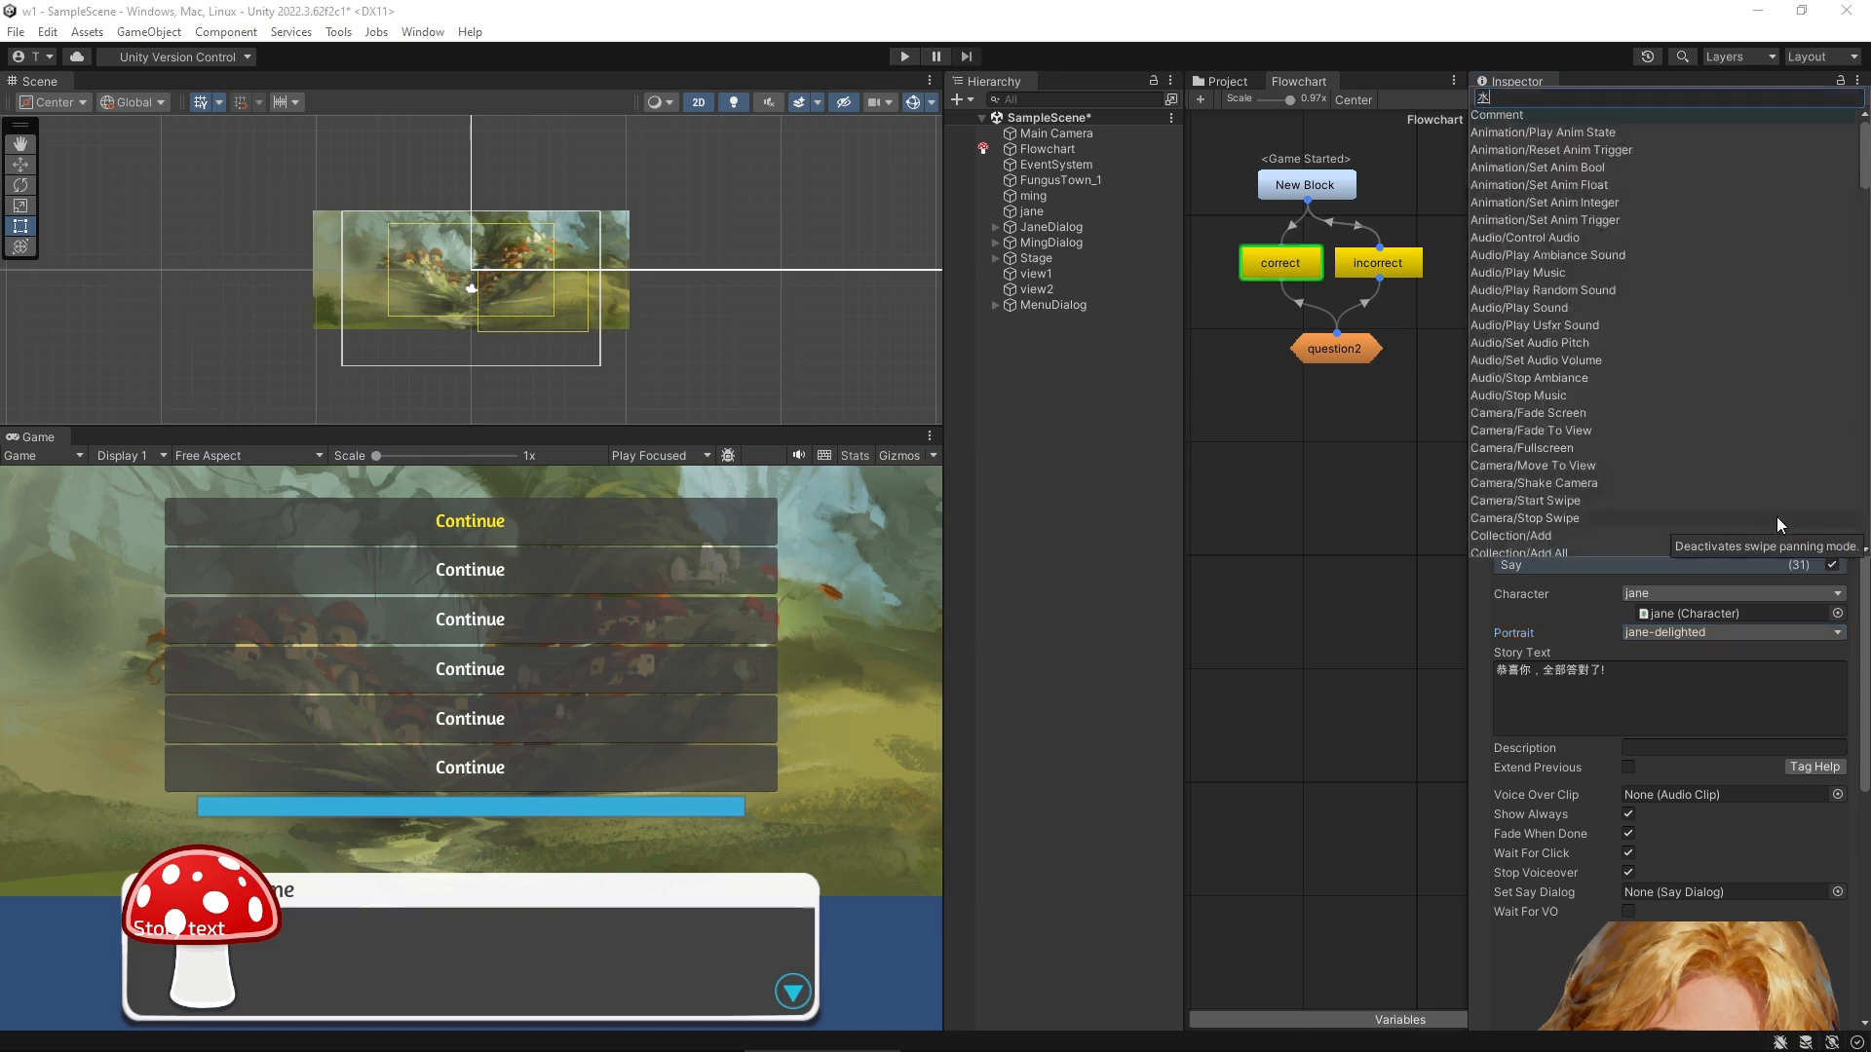
{"action": "key", "text": "BackSpace"}
{"action": "type", "text": "else"}
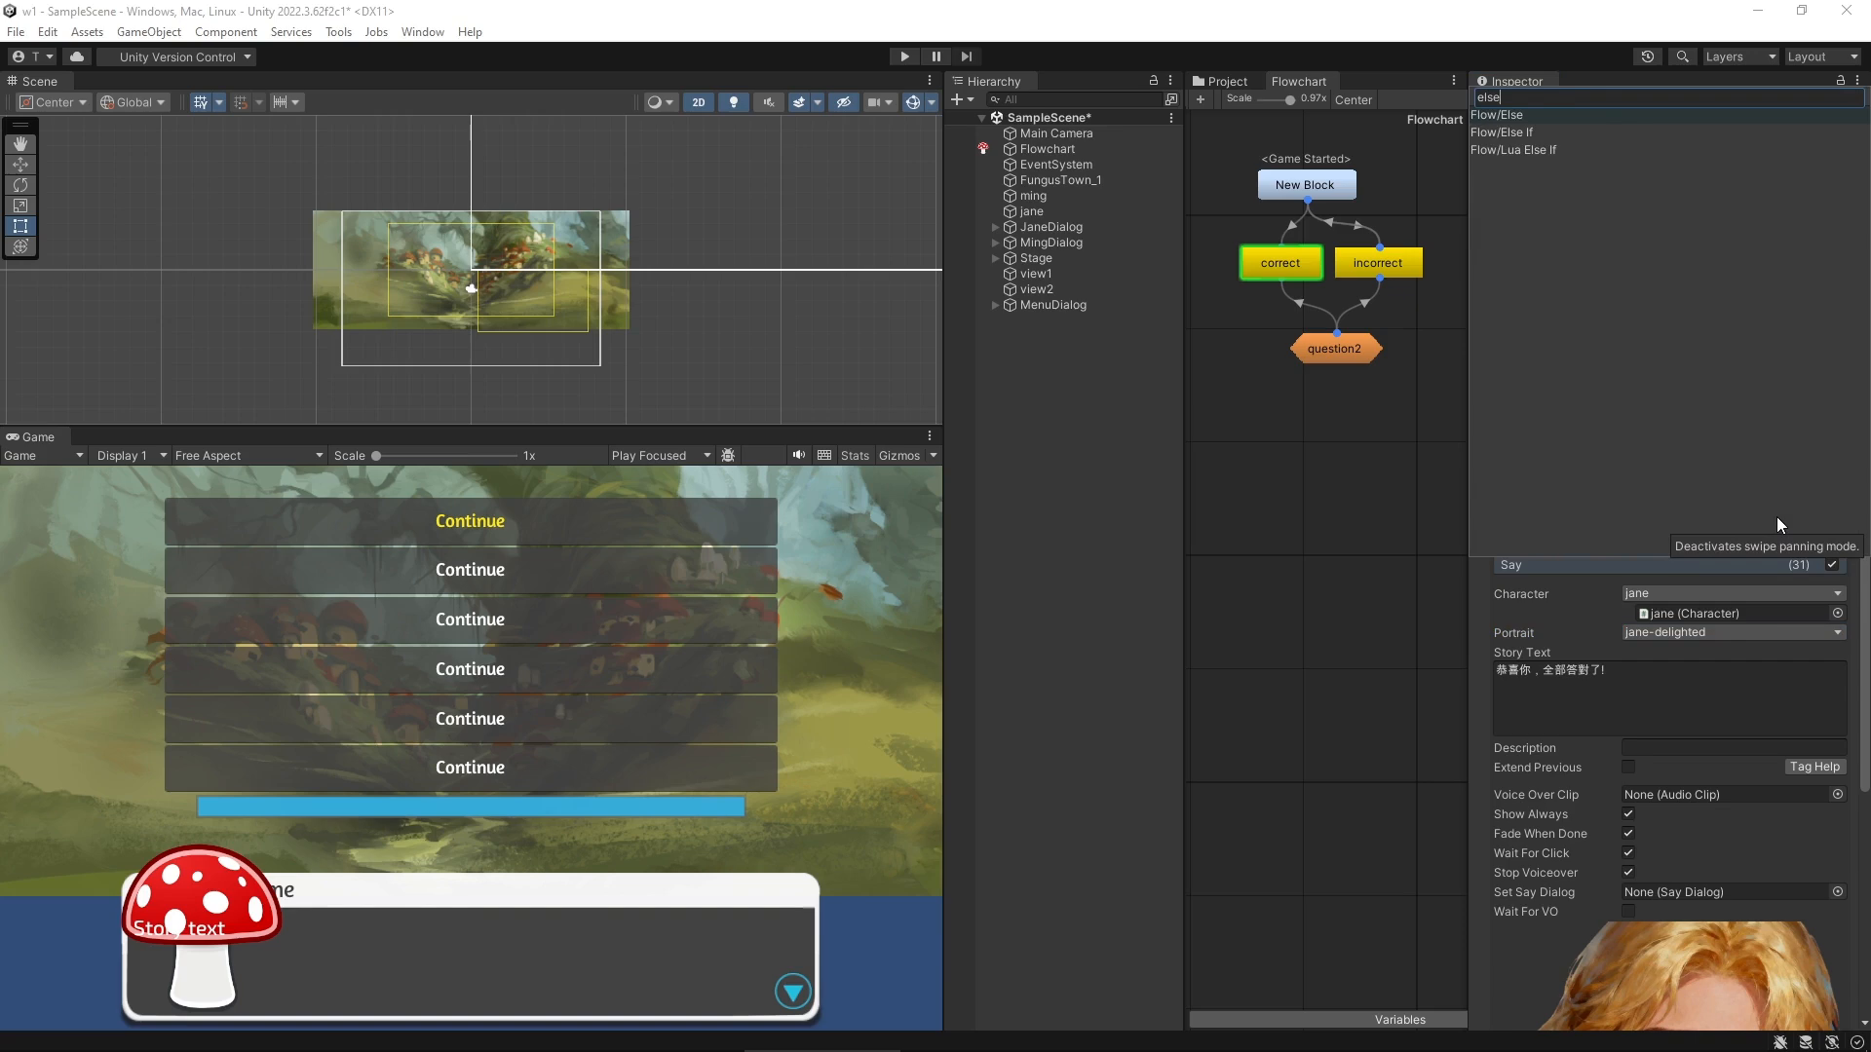
{"action": "key", "text": "Return"}
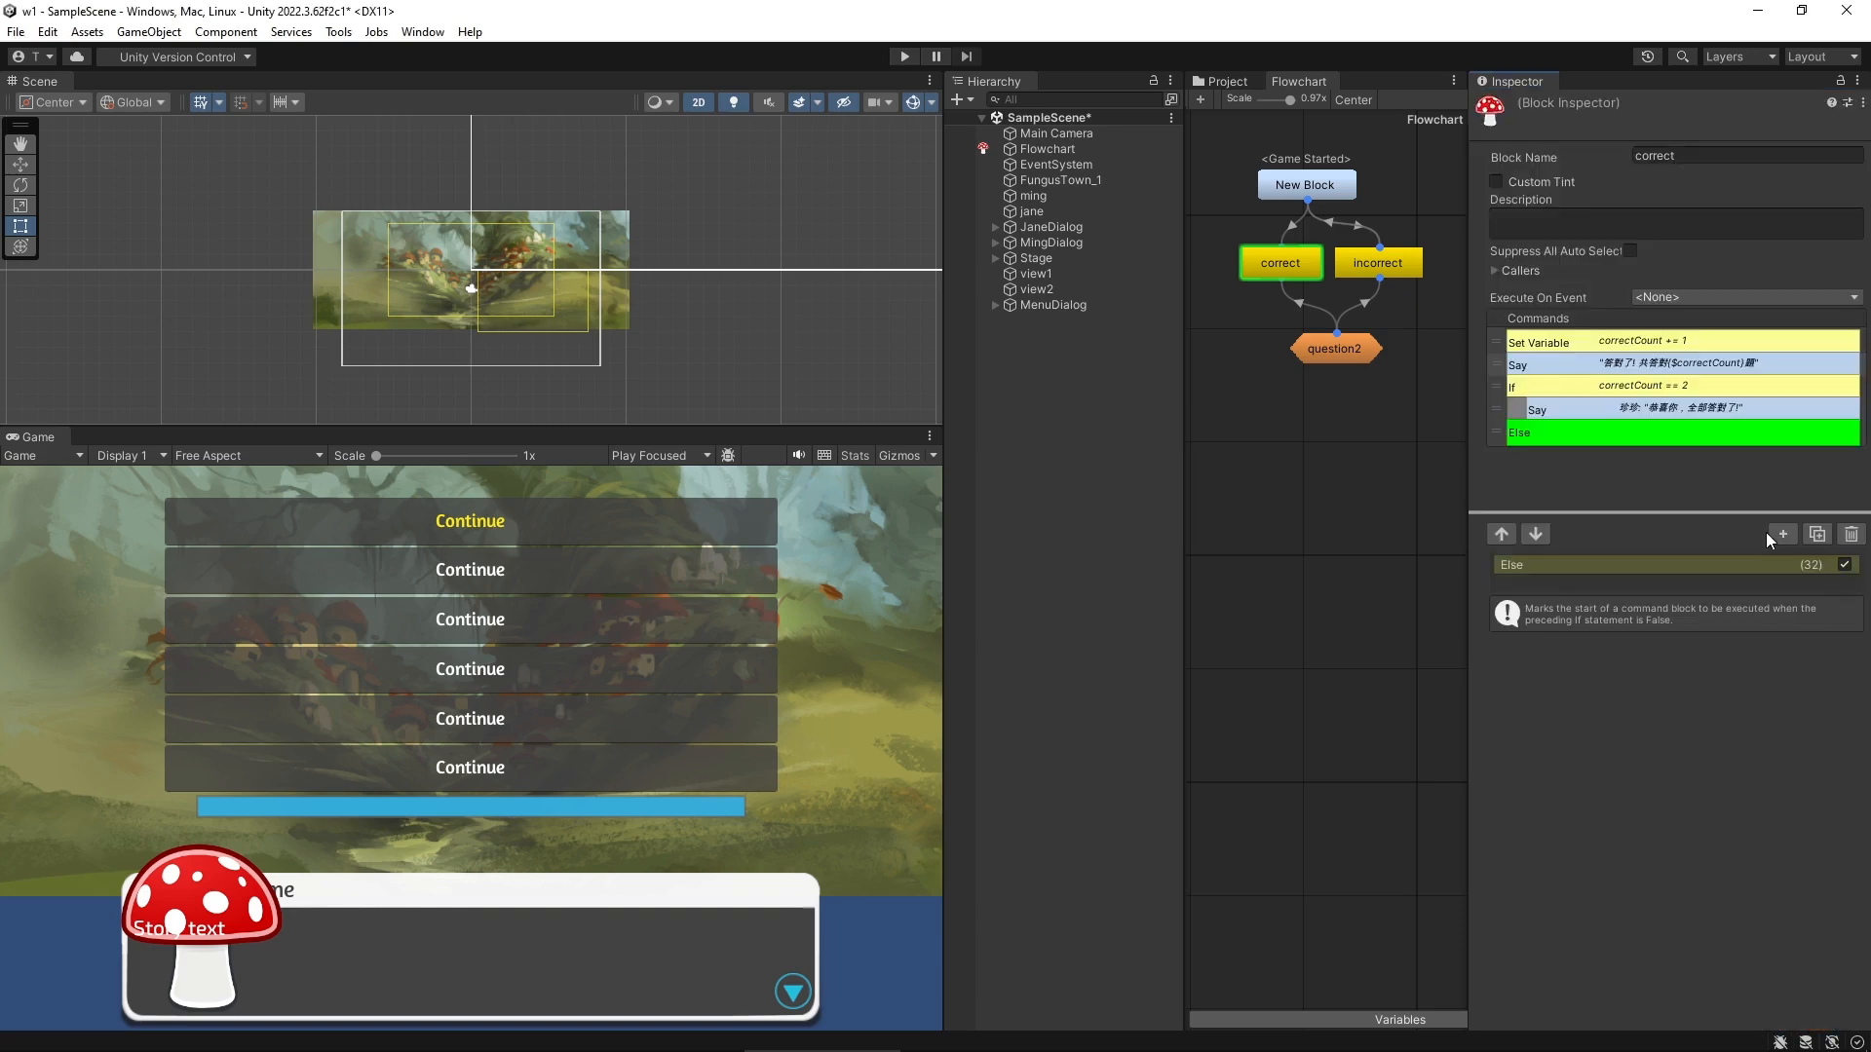
Add a Call command targeting question2 under the Else and close the conditional with an End command
{"action": "left_click", "coordinate": [1779, 535]}
{"action": "scroll", "coordinate": [1762, 511], "scroll_direction": "down", "scroll_amount": 3}
{"action": "left_click", "coordinate": [1762, 510]}
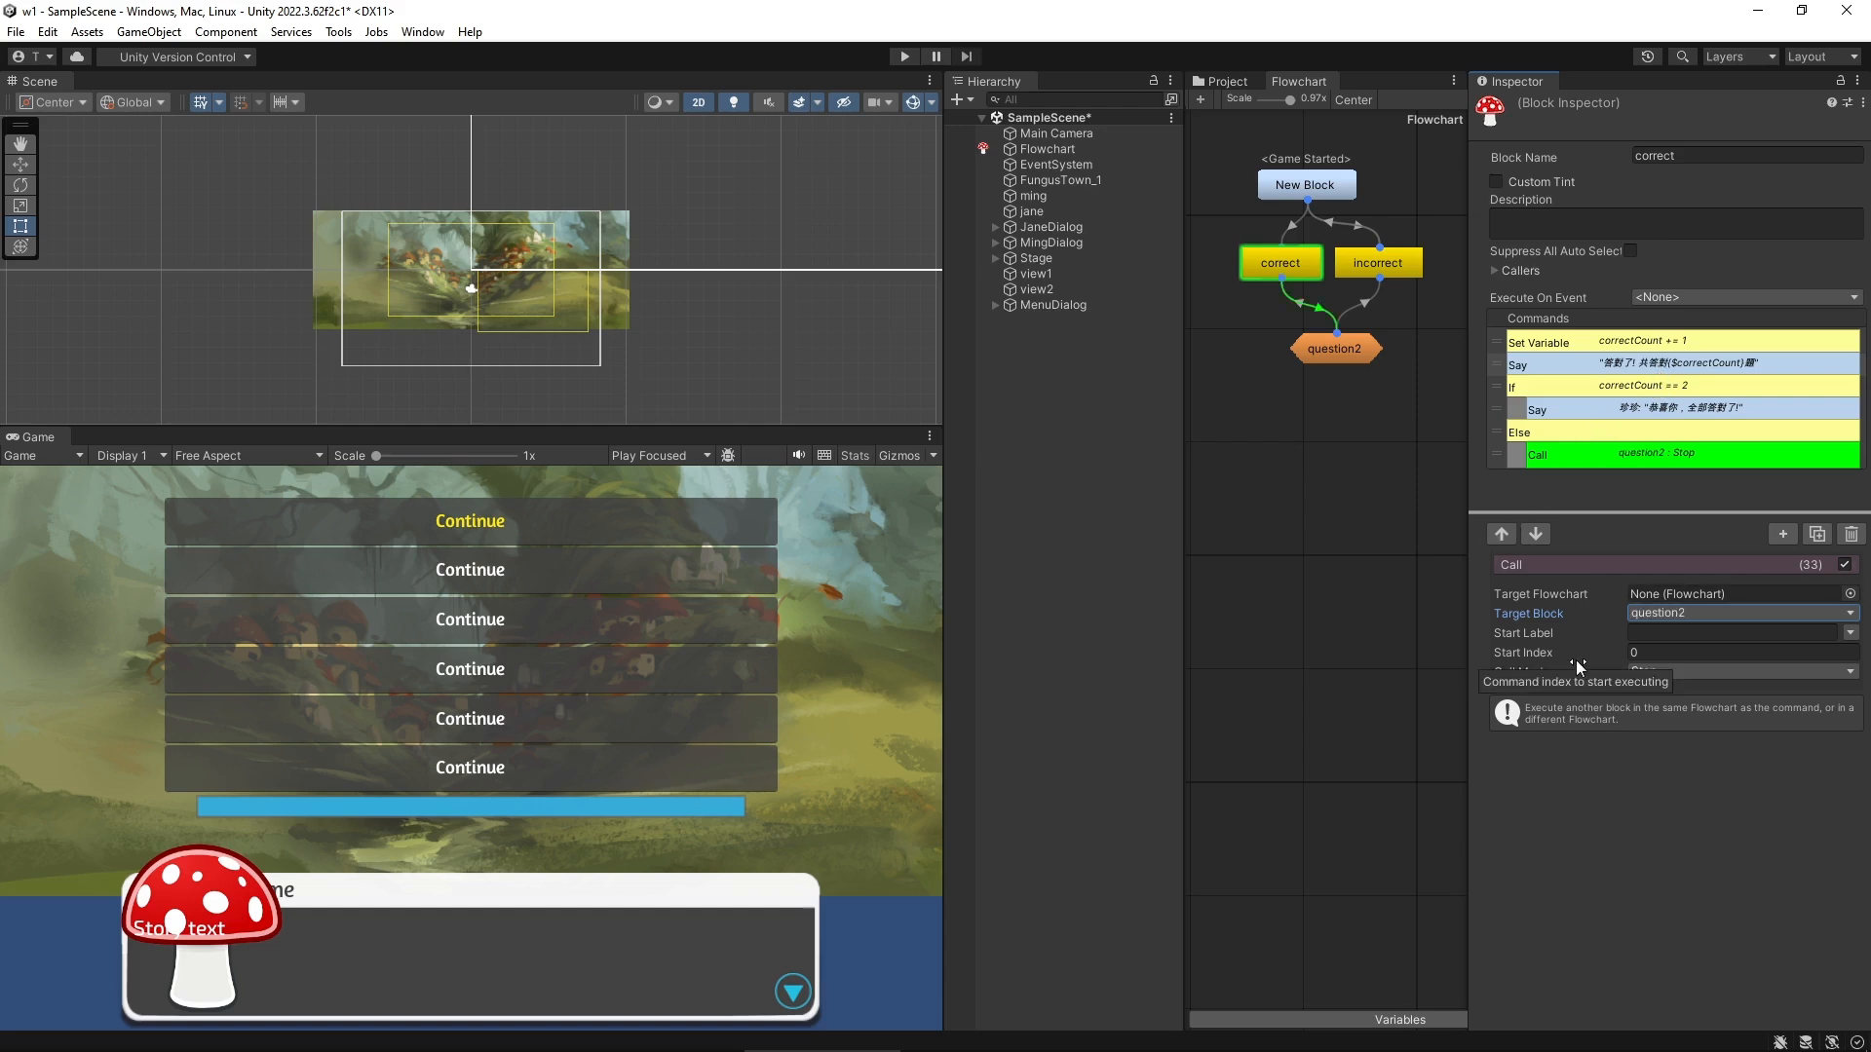
{"action": "left_click", "coordinate": [1783, 535]}
{"action": "type", "text": "end"}
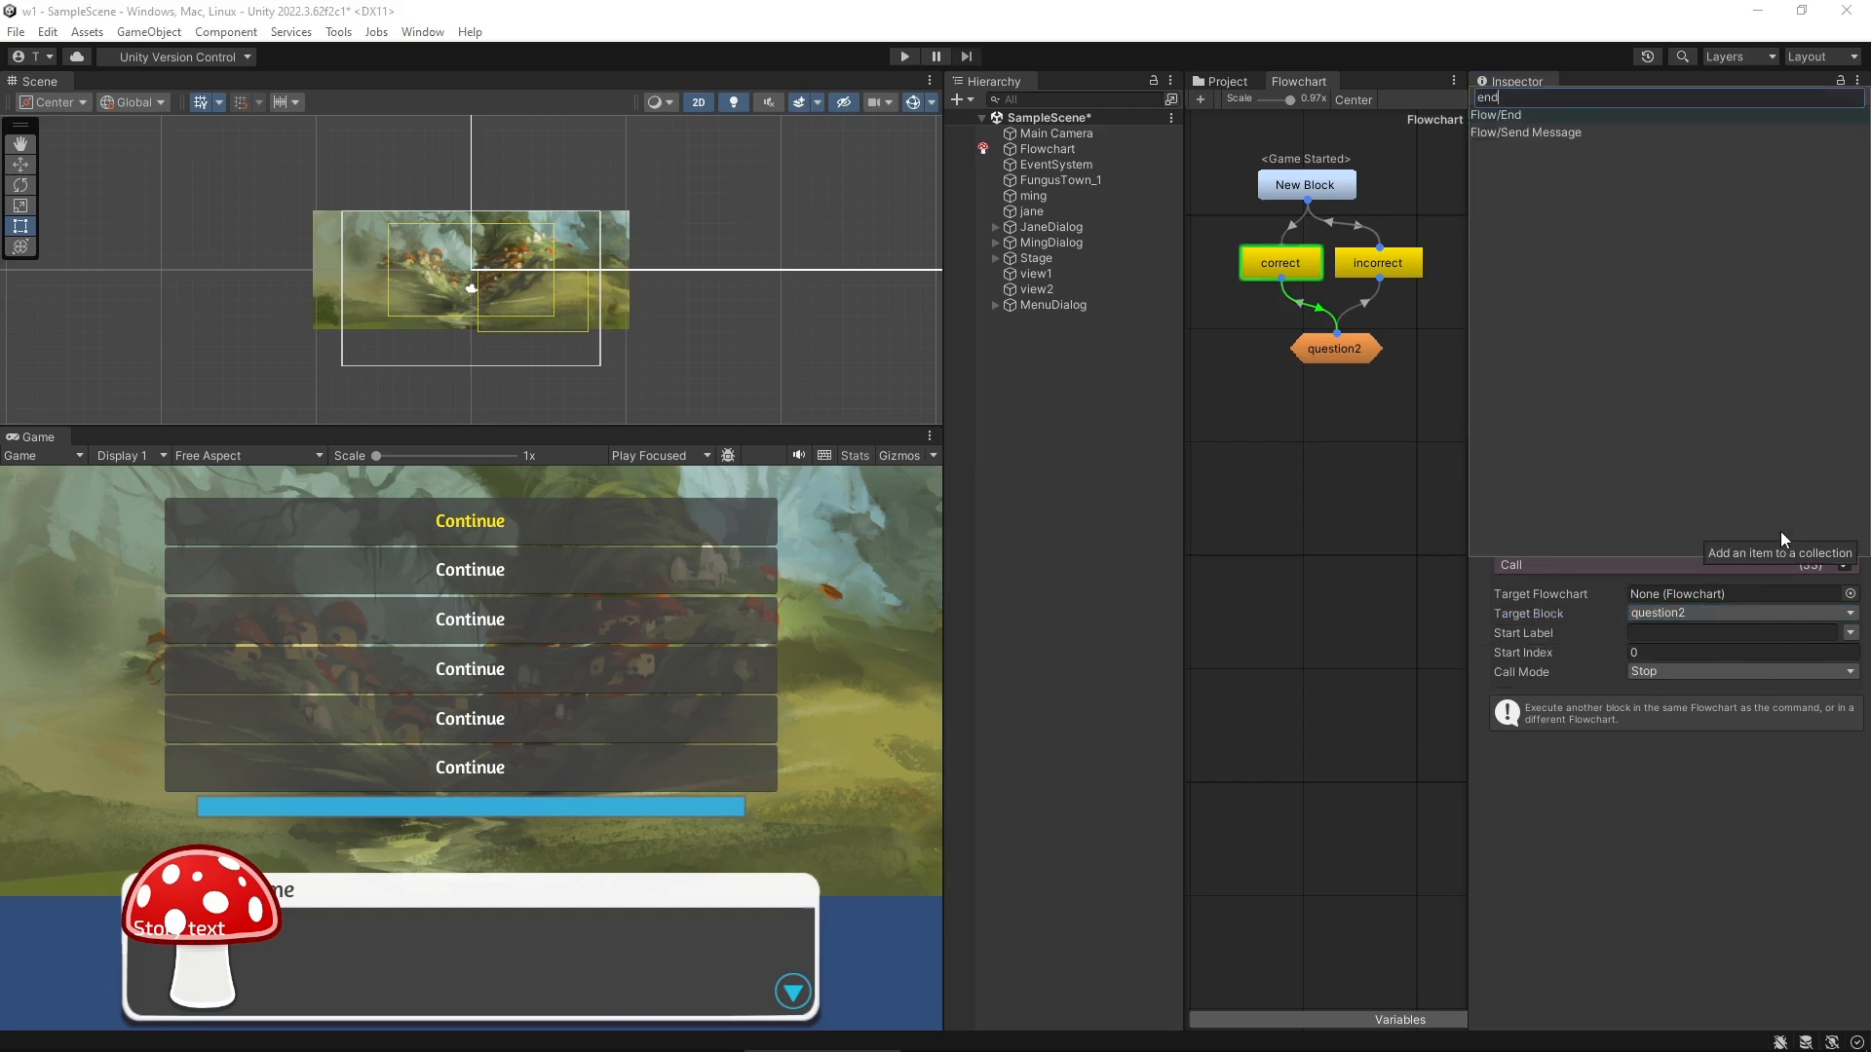
{"action": "key", "text": "Return"}
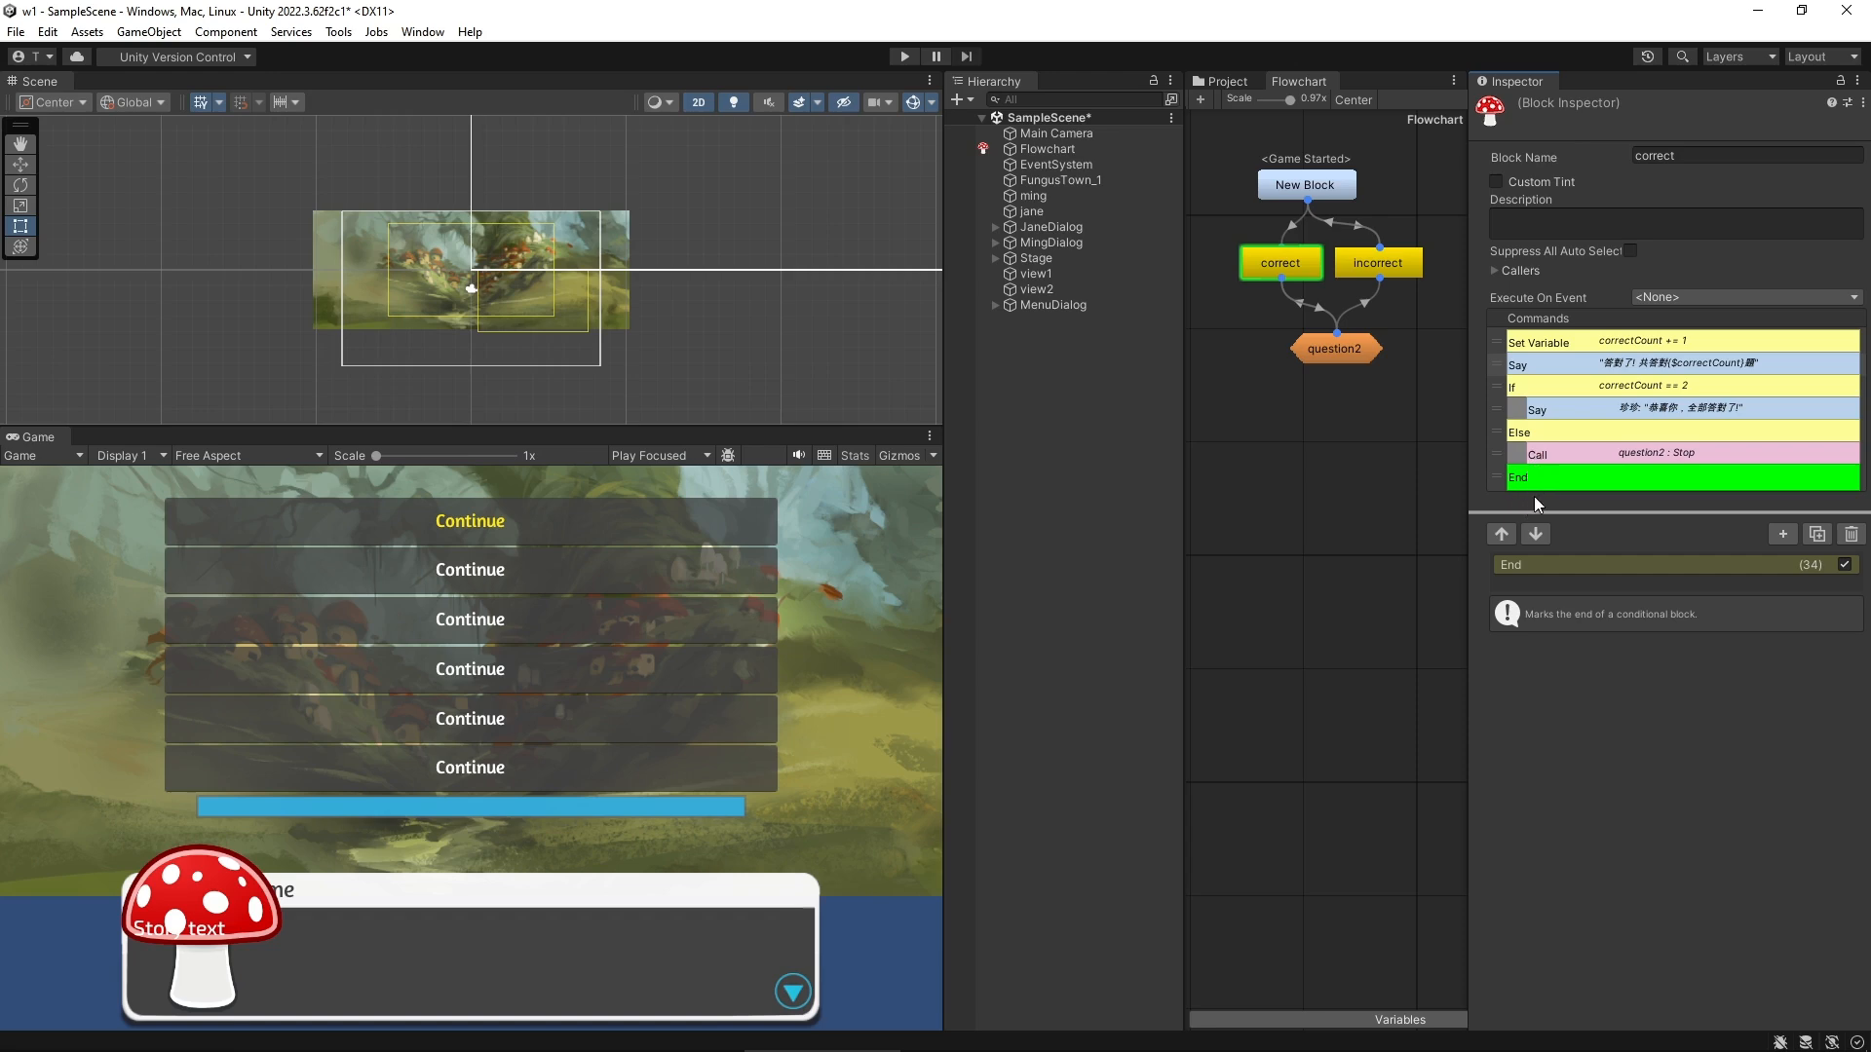
Add an If command to the incorrect block with the condition correctCount == 0
{"action": "left_click", "coordinate": [1587, 494]}
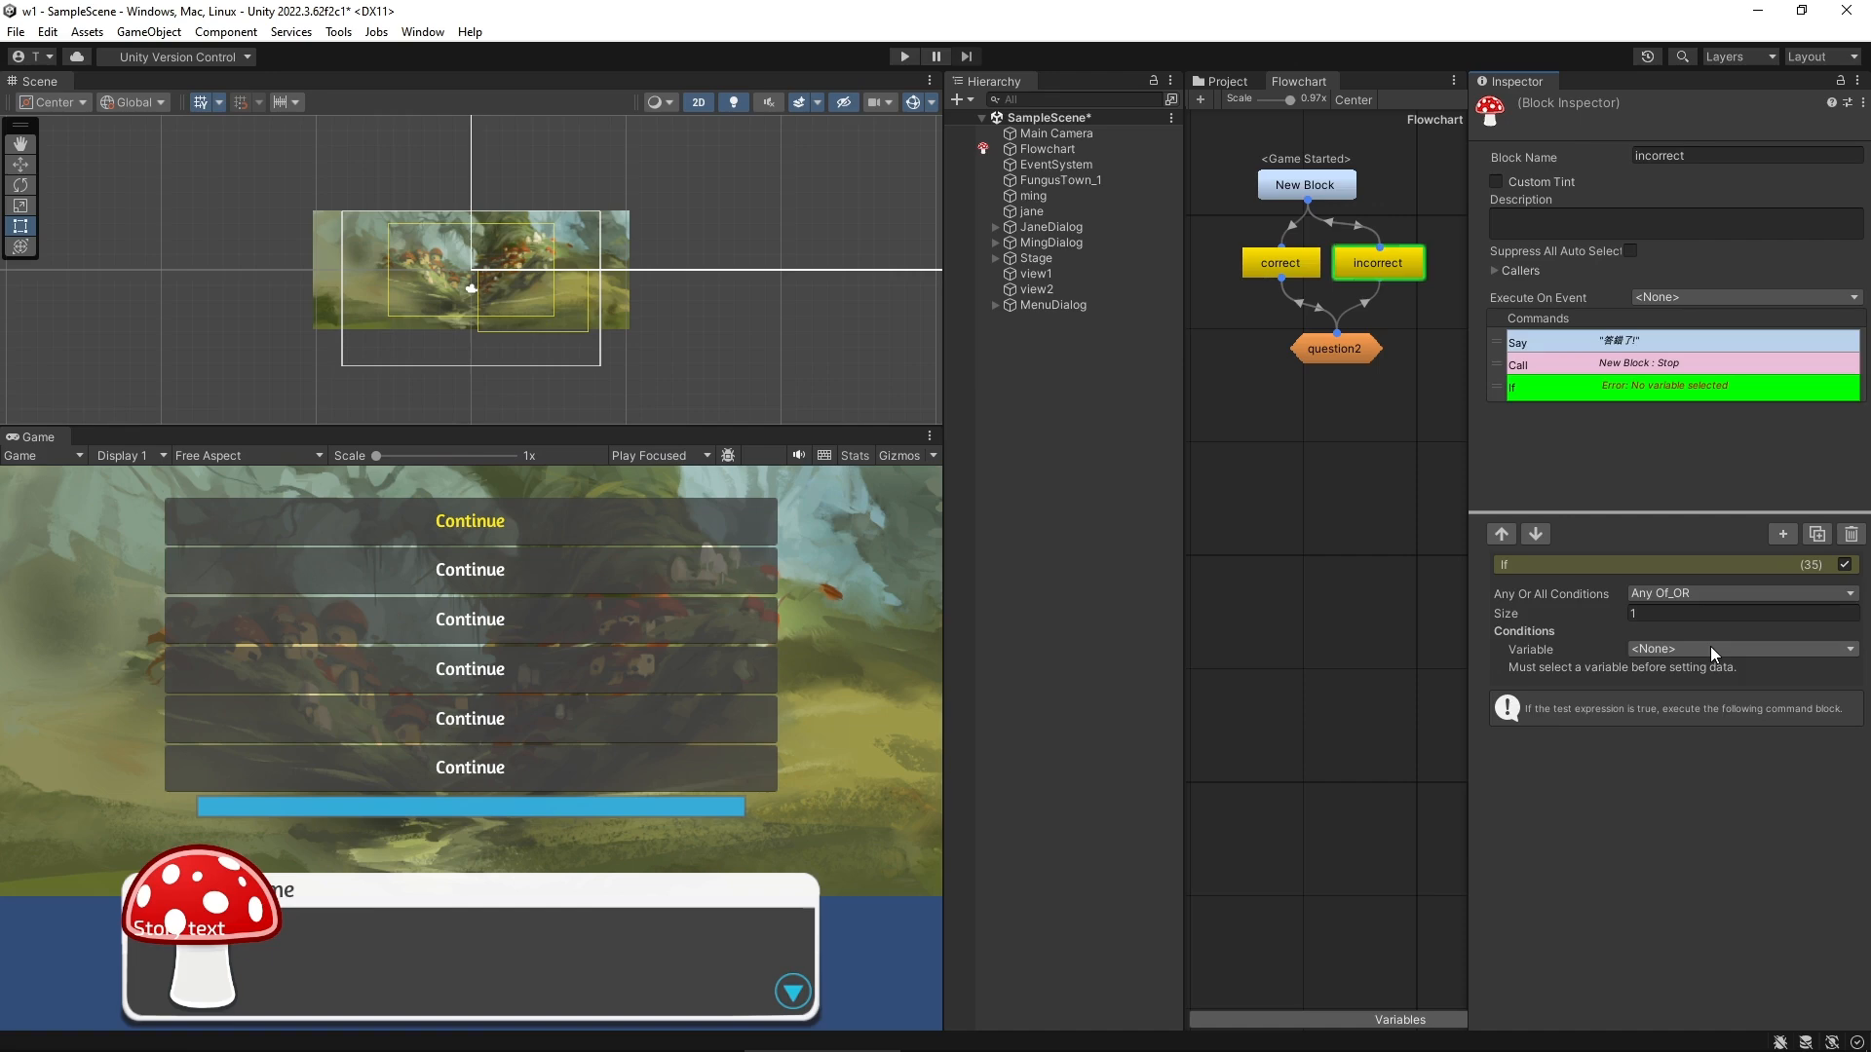
{"action": "left_click", "coordinate": [1710, 648]}
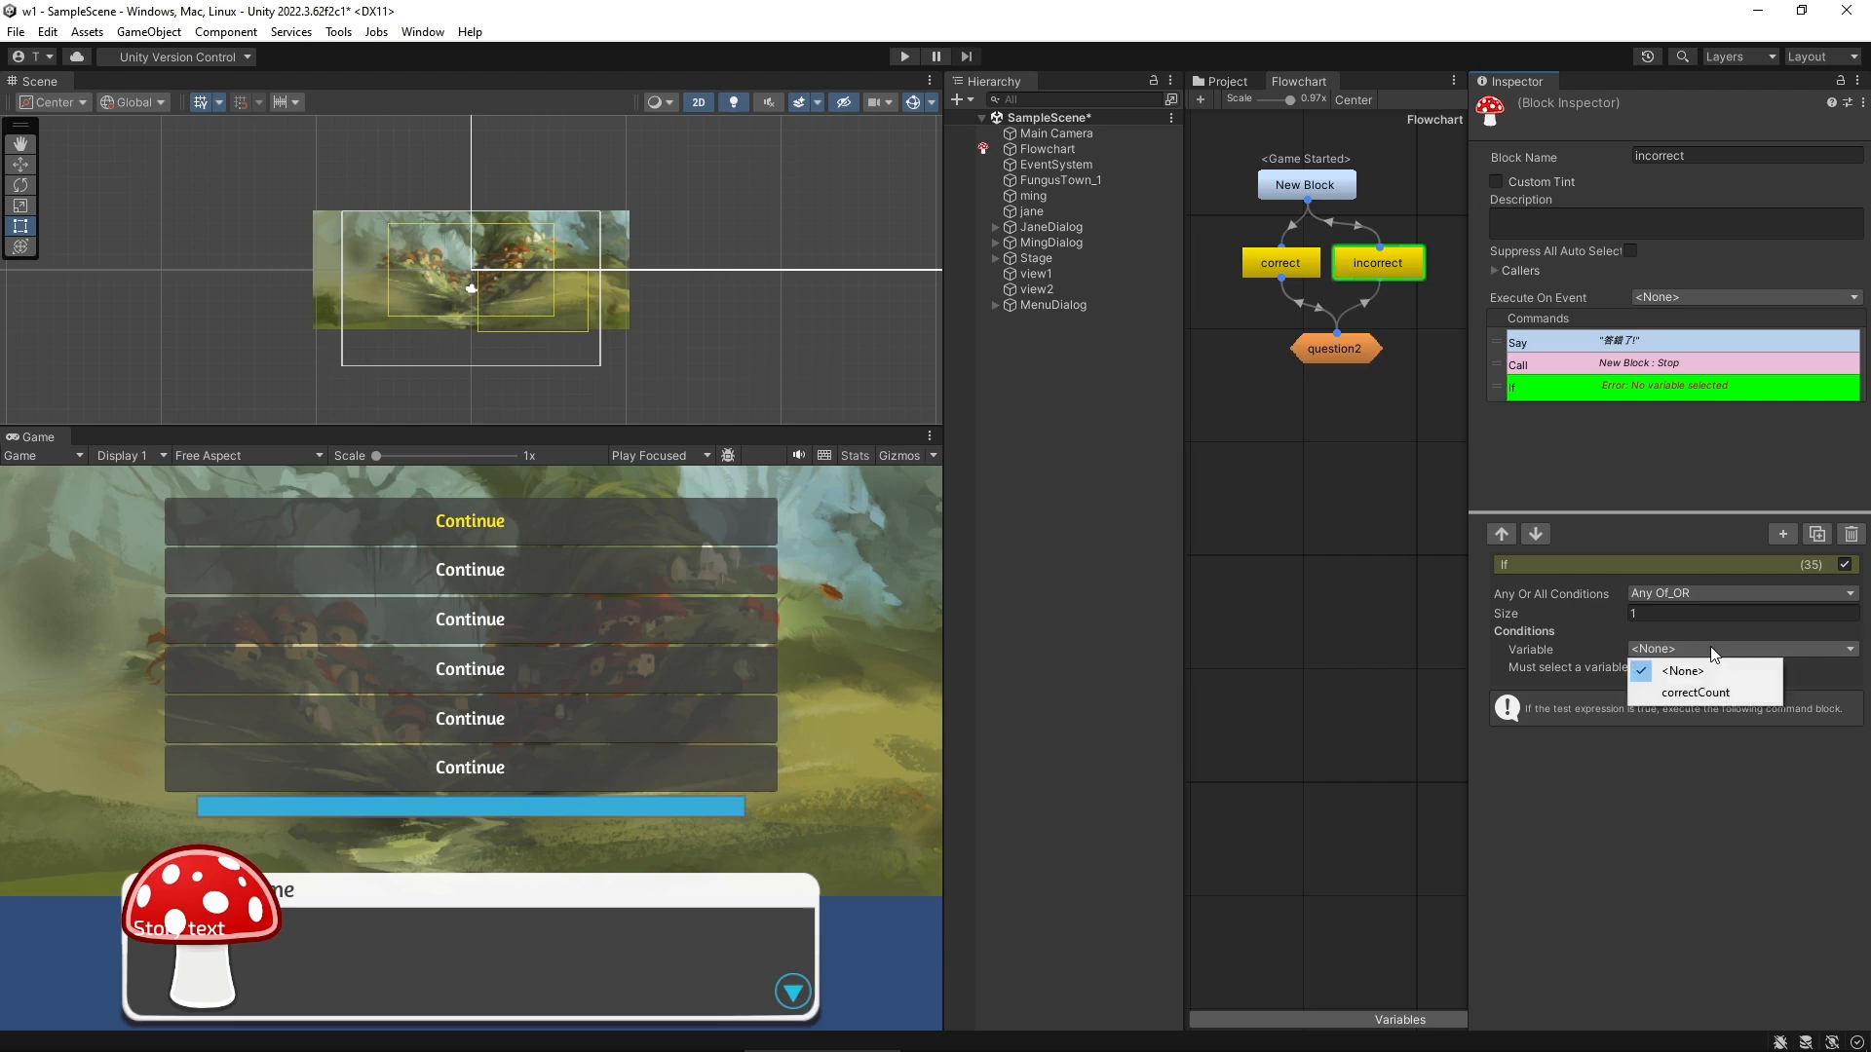
{"action": "left_click", "coordinate": [1697, 692]}
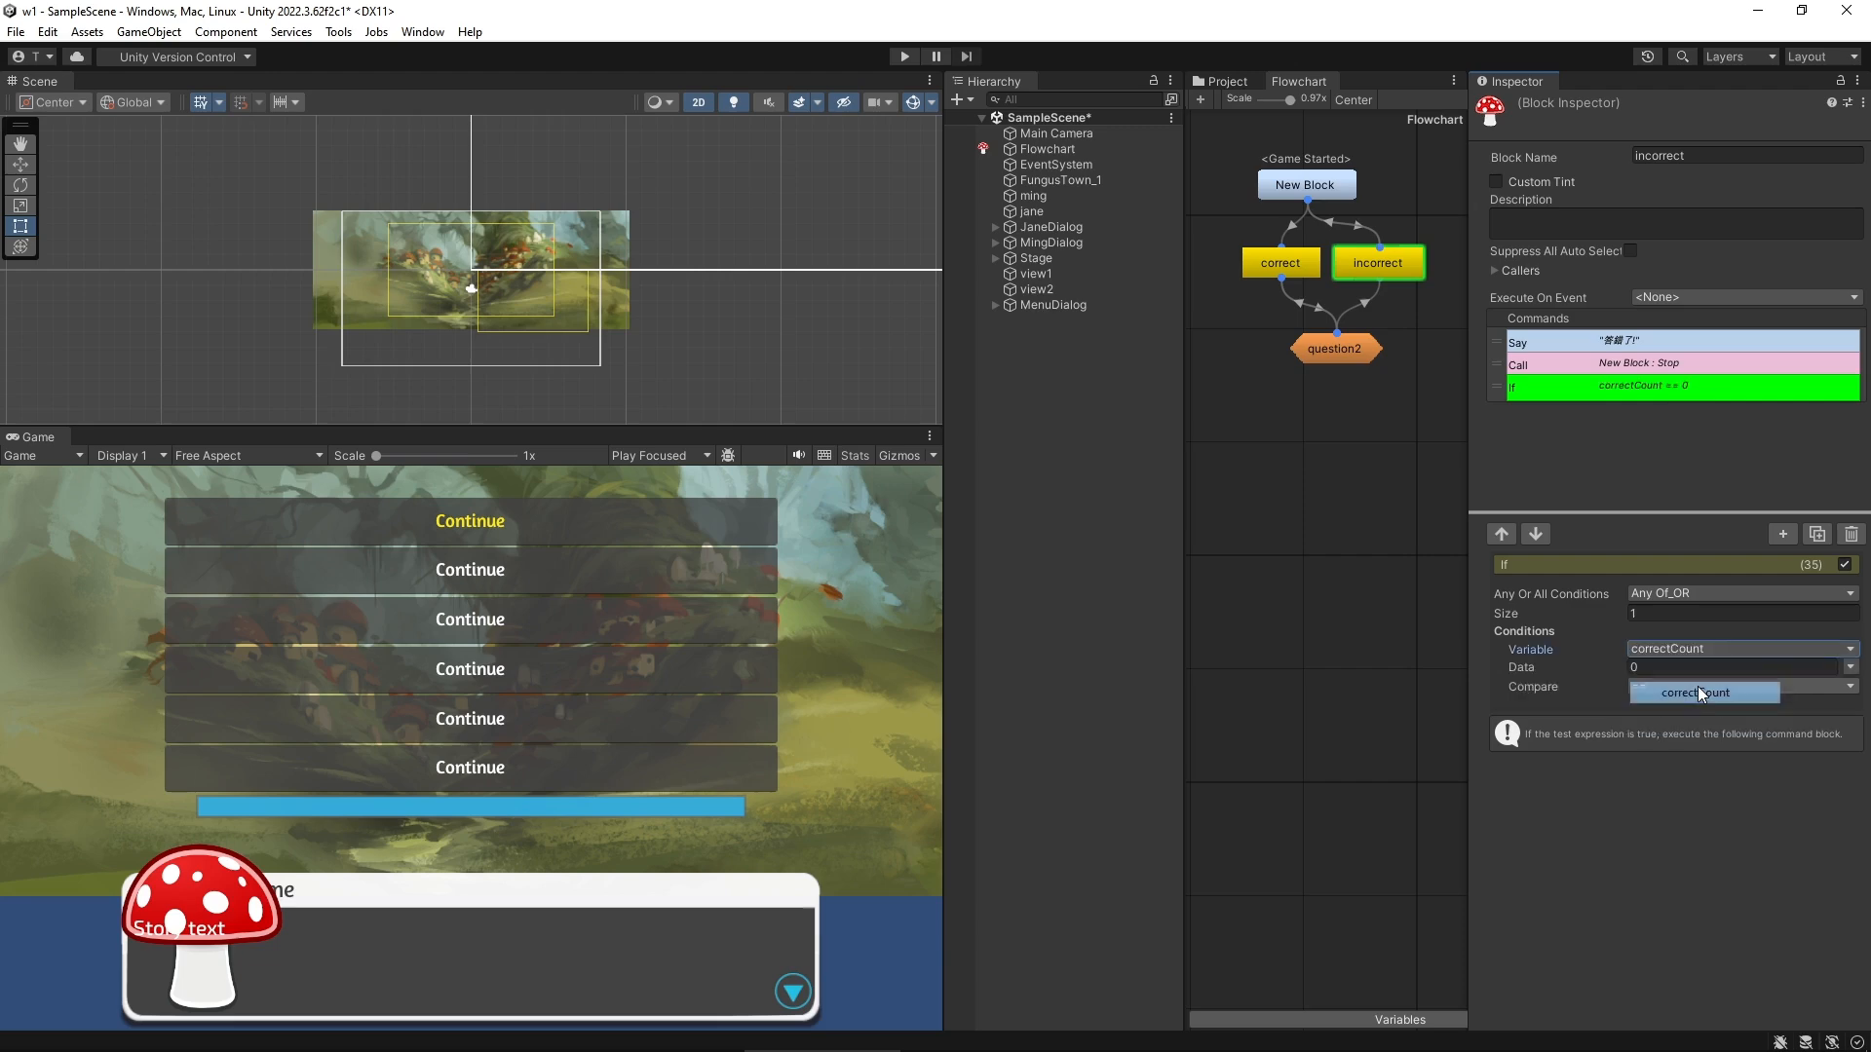
{"action": "left_click", "coordinate": [1686, 668]}
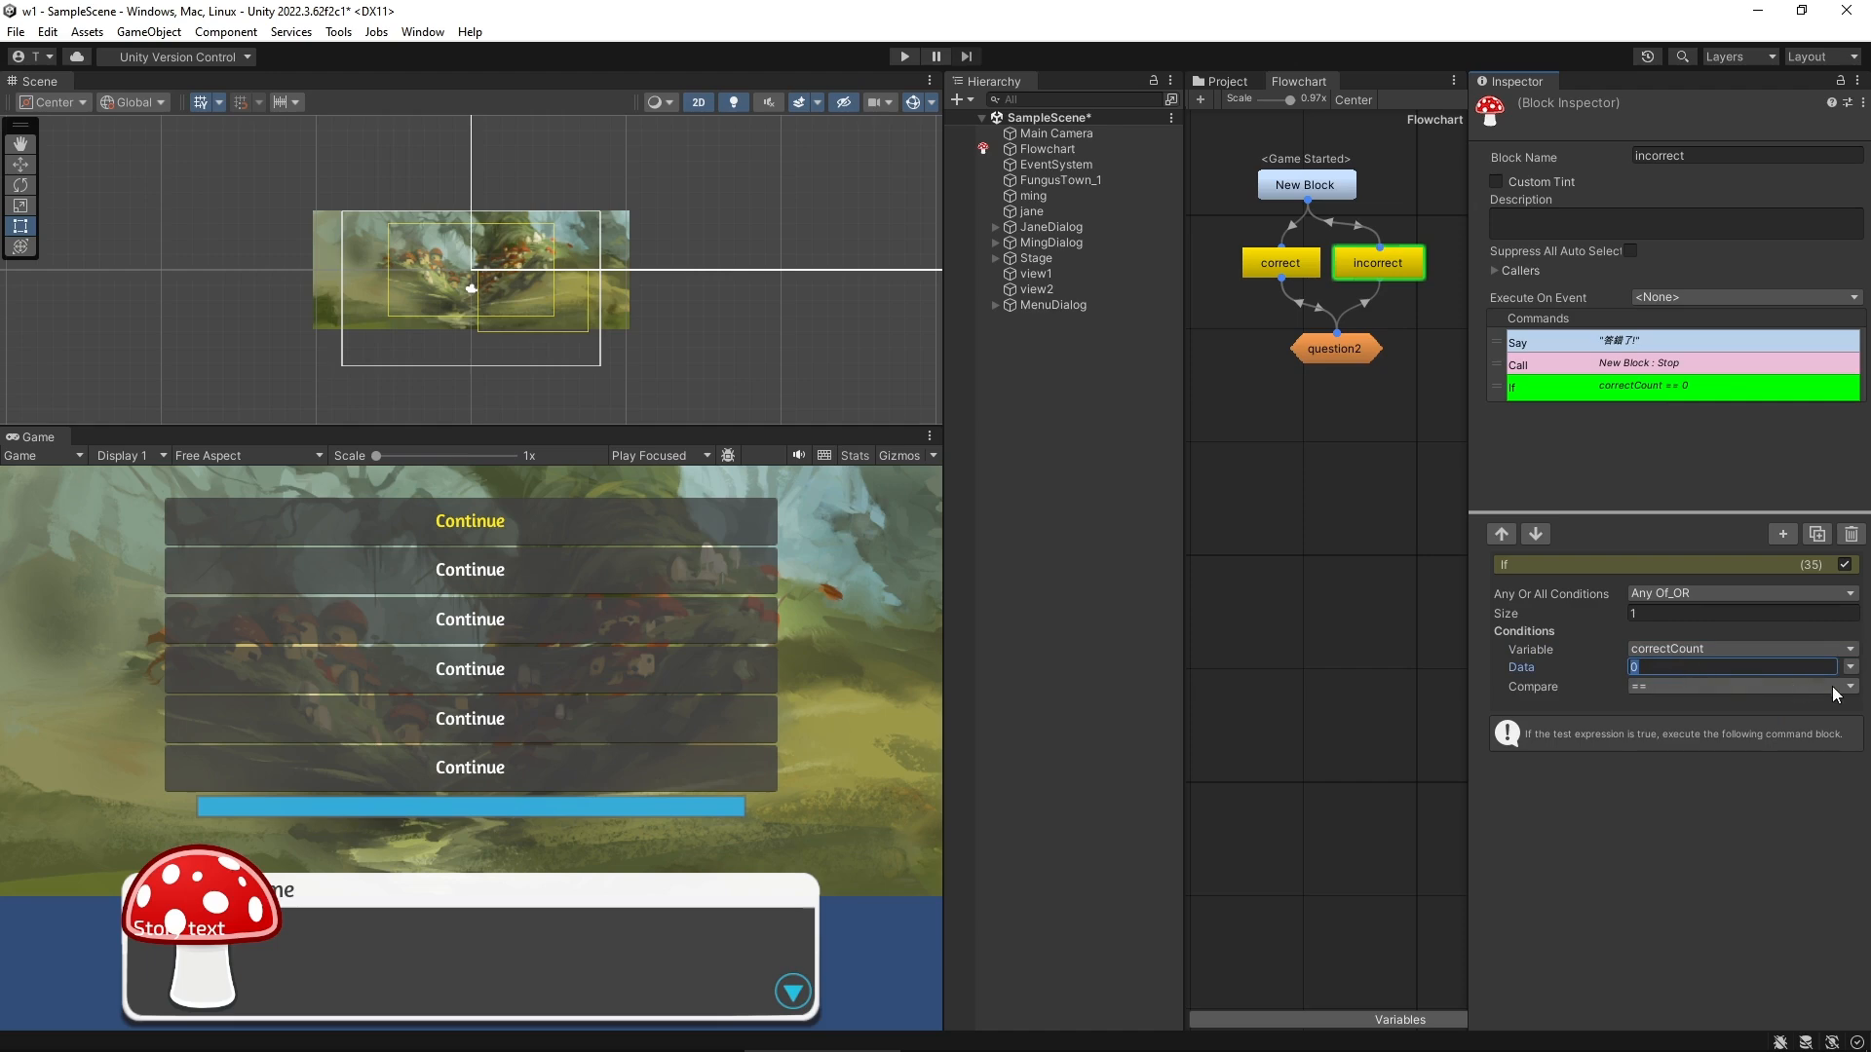
Add an Else command to the incorrect block, followed by a Call command targeting question2
{"action": "left_click", "coordinate": [1783, 533]}
{"action": "left_click", "coordinate": [1784, 534]}
{"action": "left_click", "coordinate": [1788, 534]}
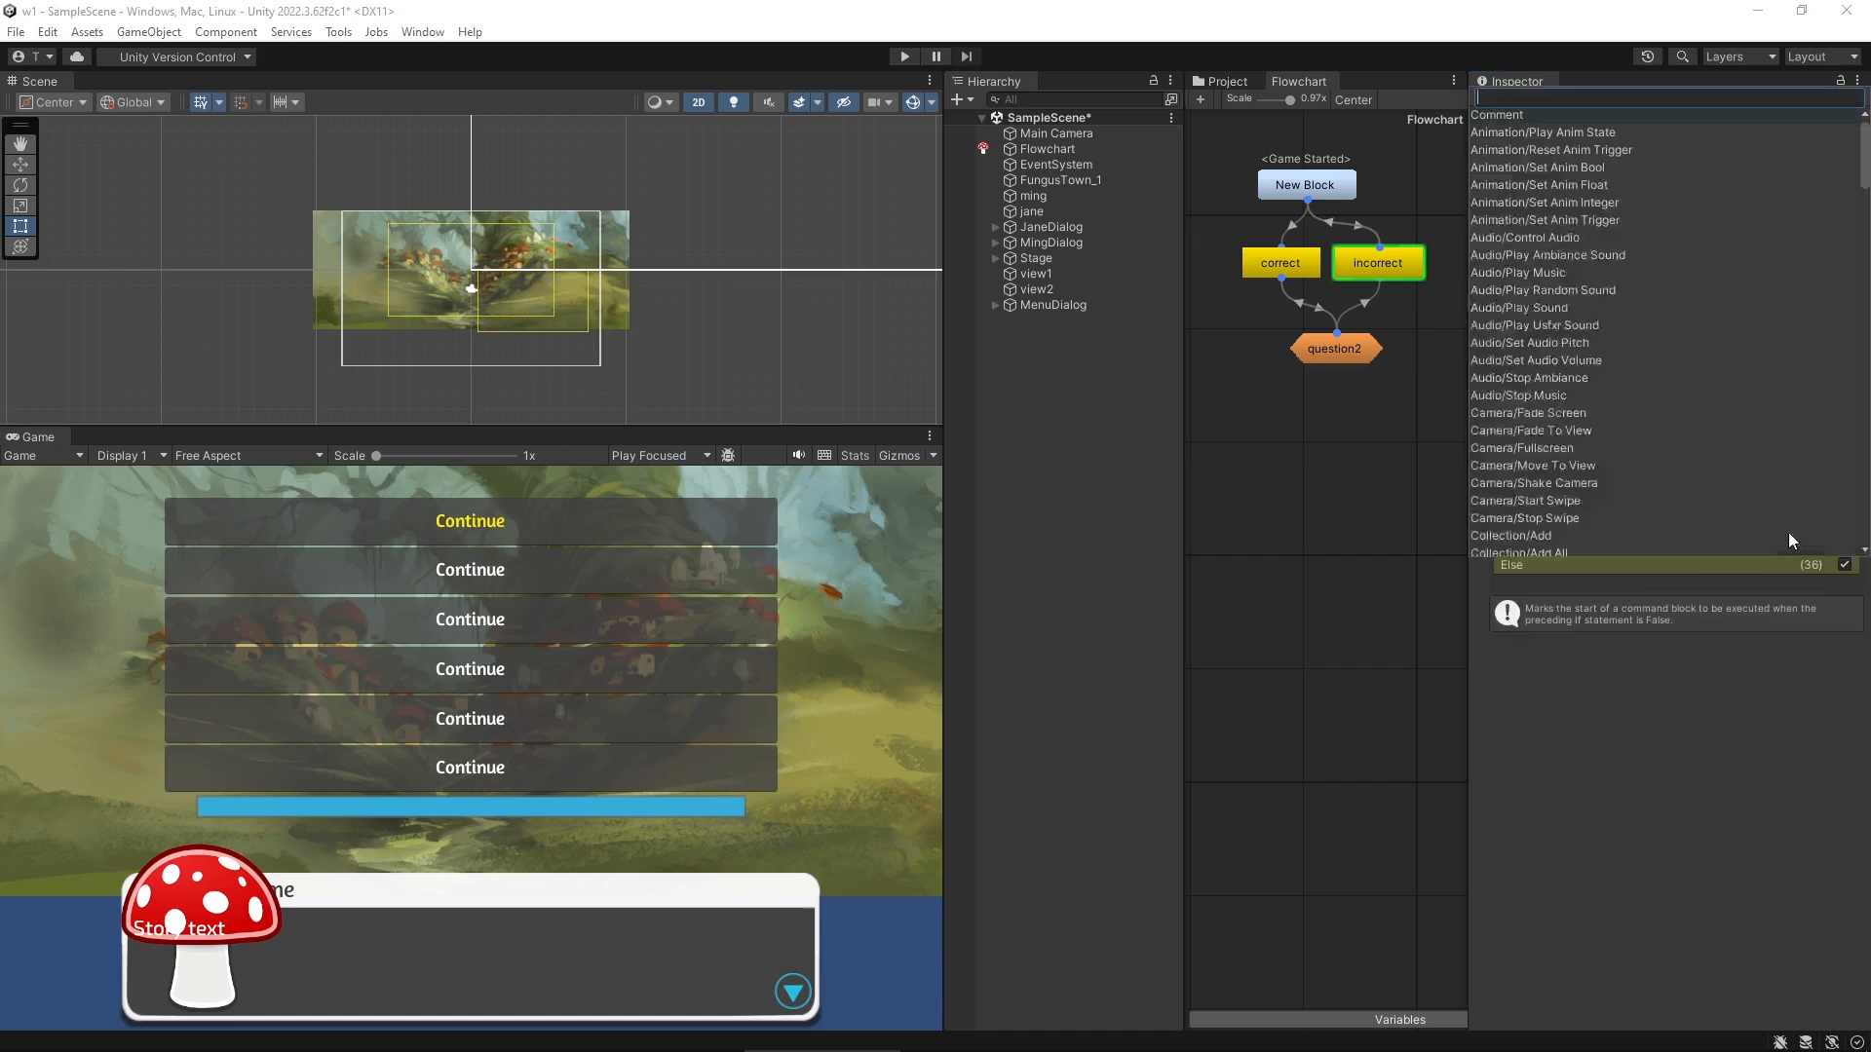
{"action": "type", "text": "call"}
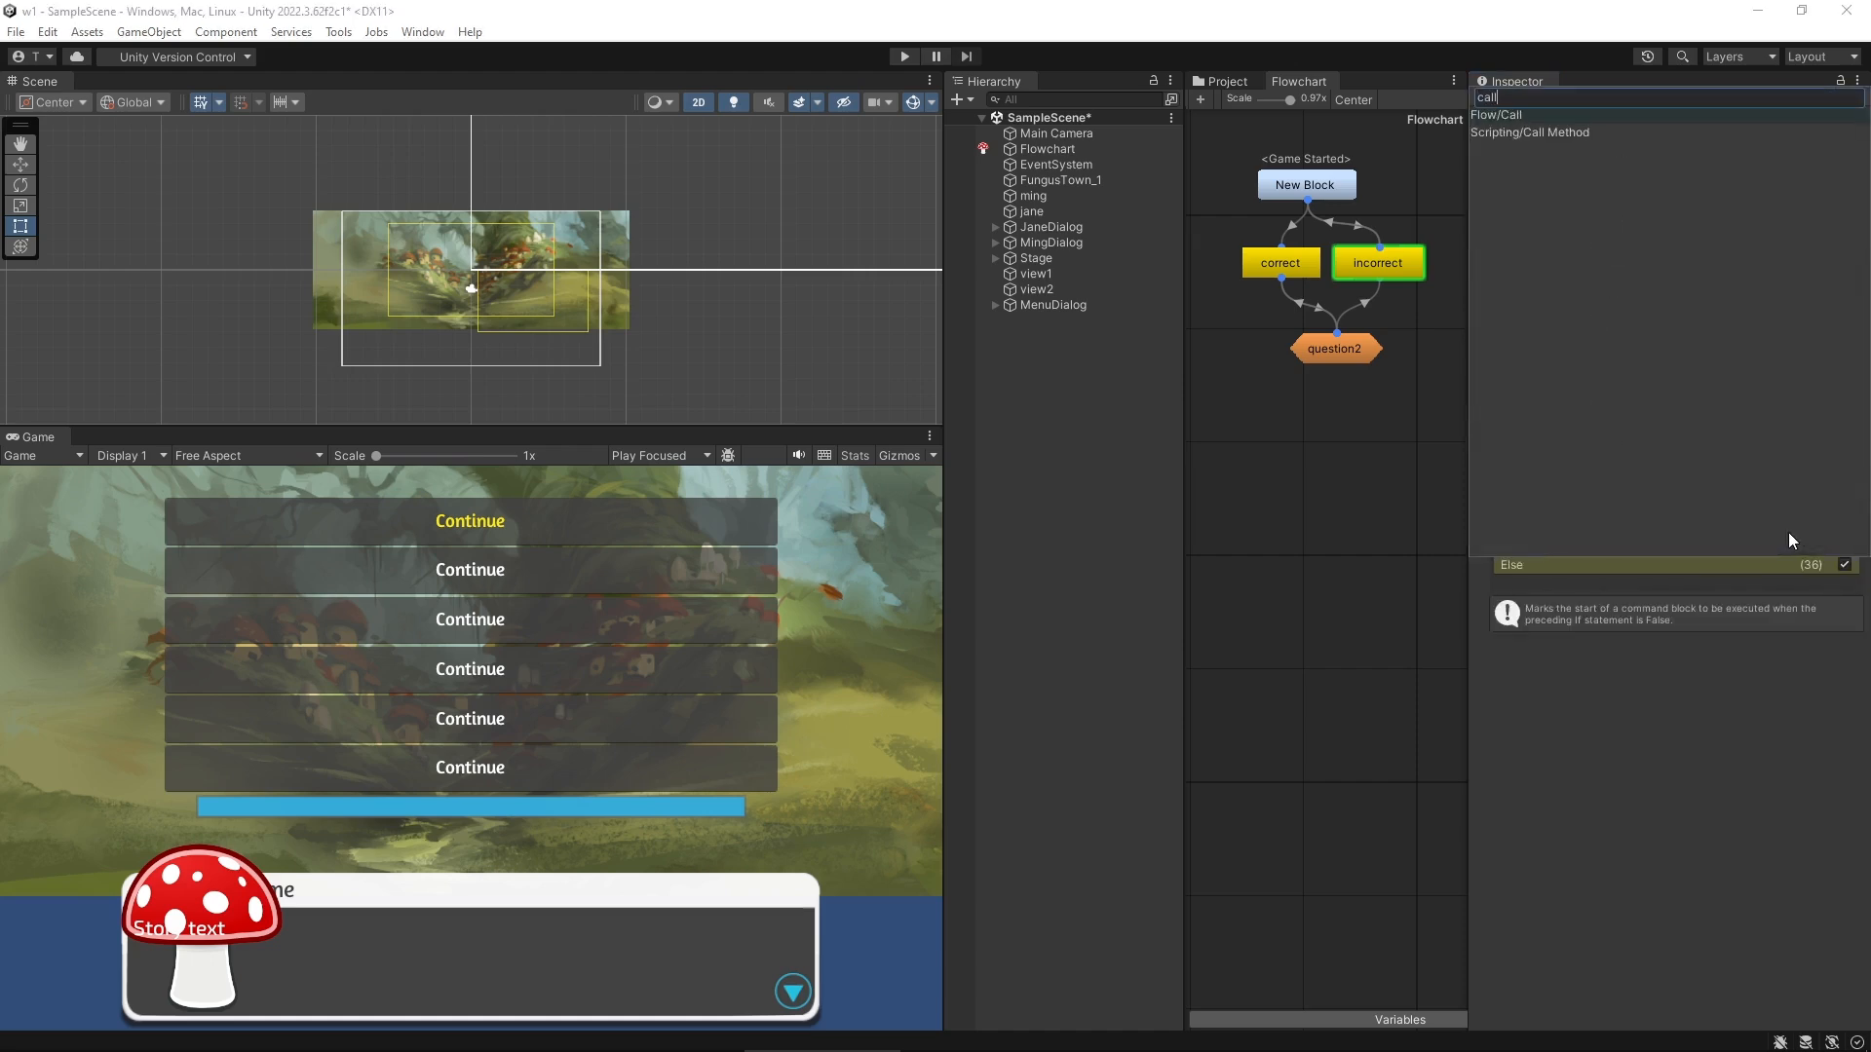
{"action": "key", "text": "Return"}
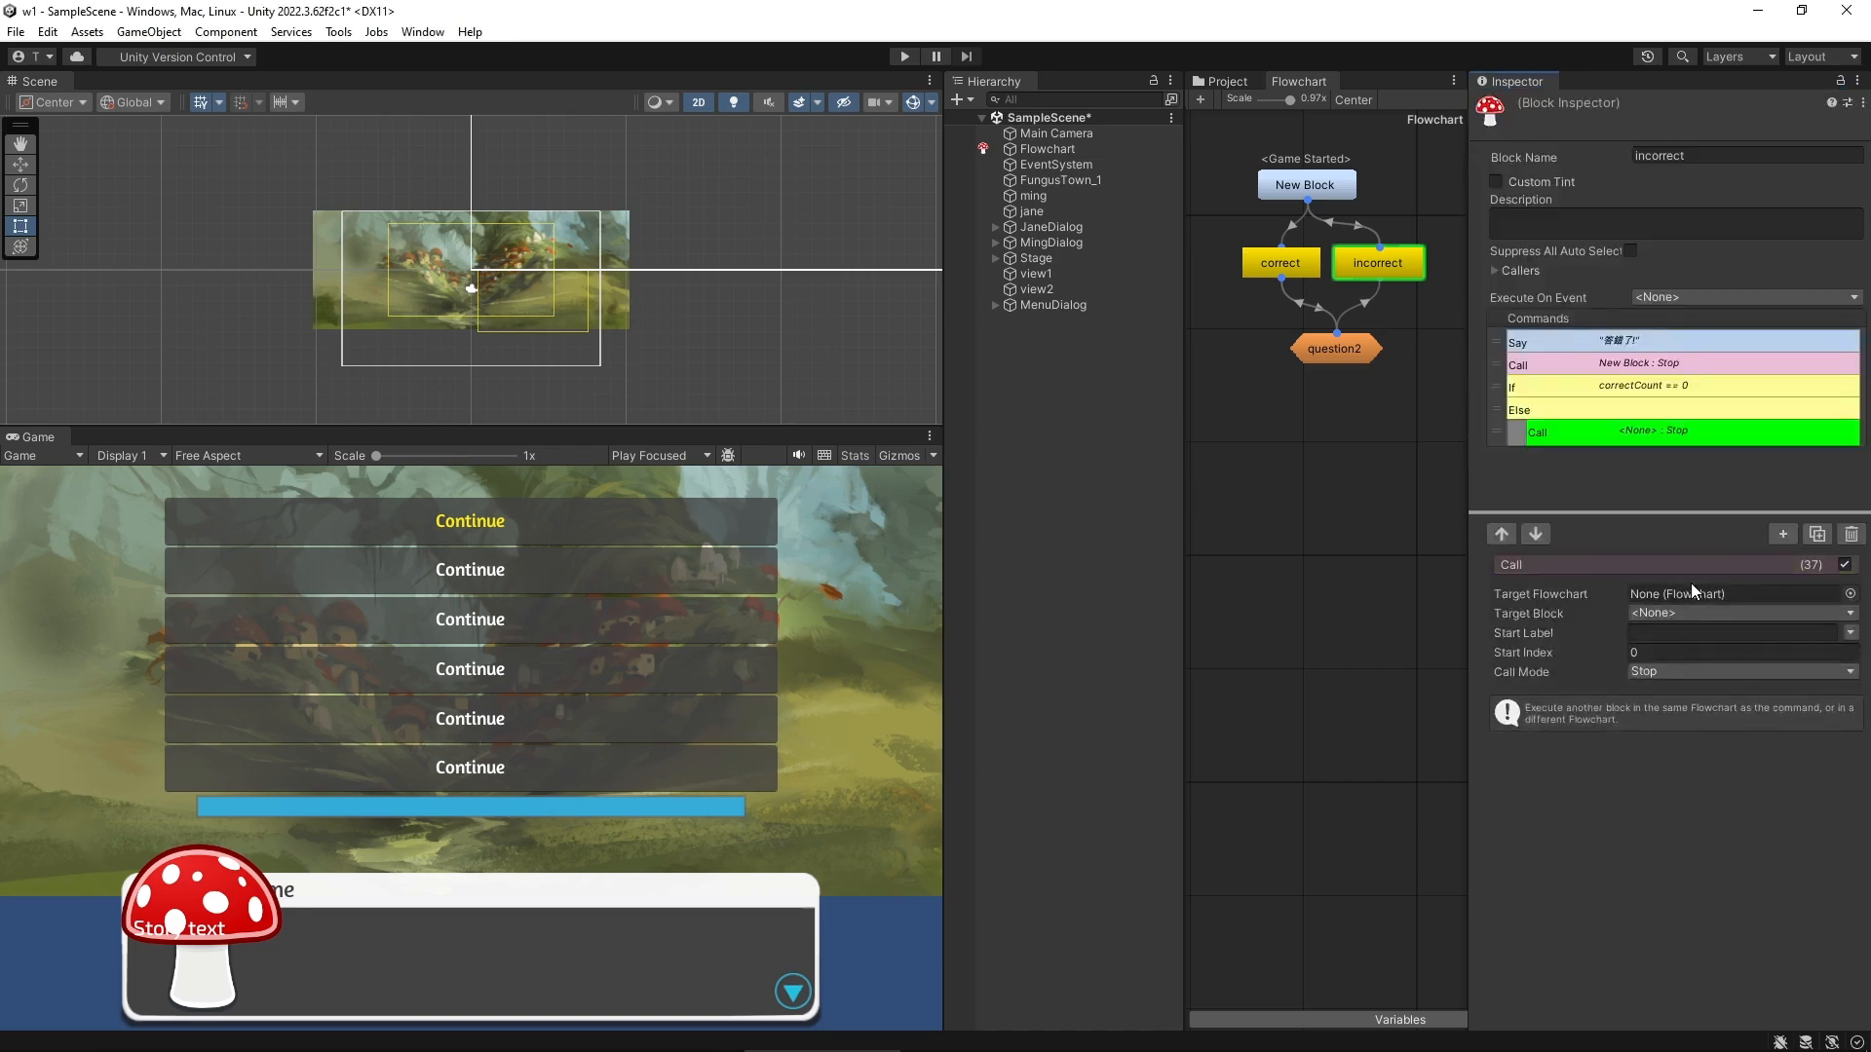
{"action": "left_click", "coordinate": [1670, 612]}
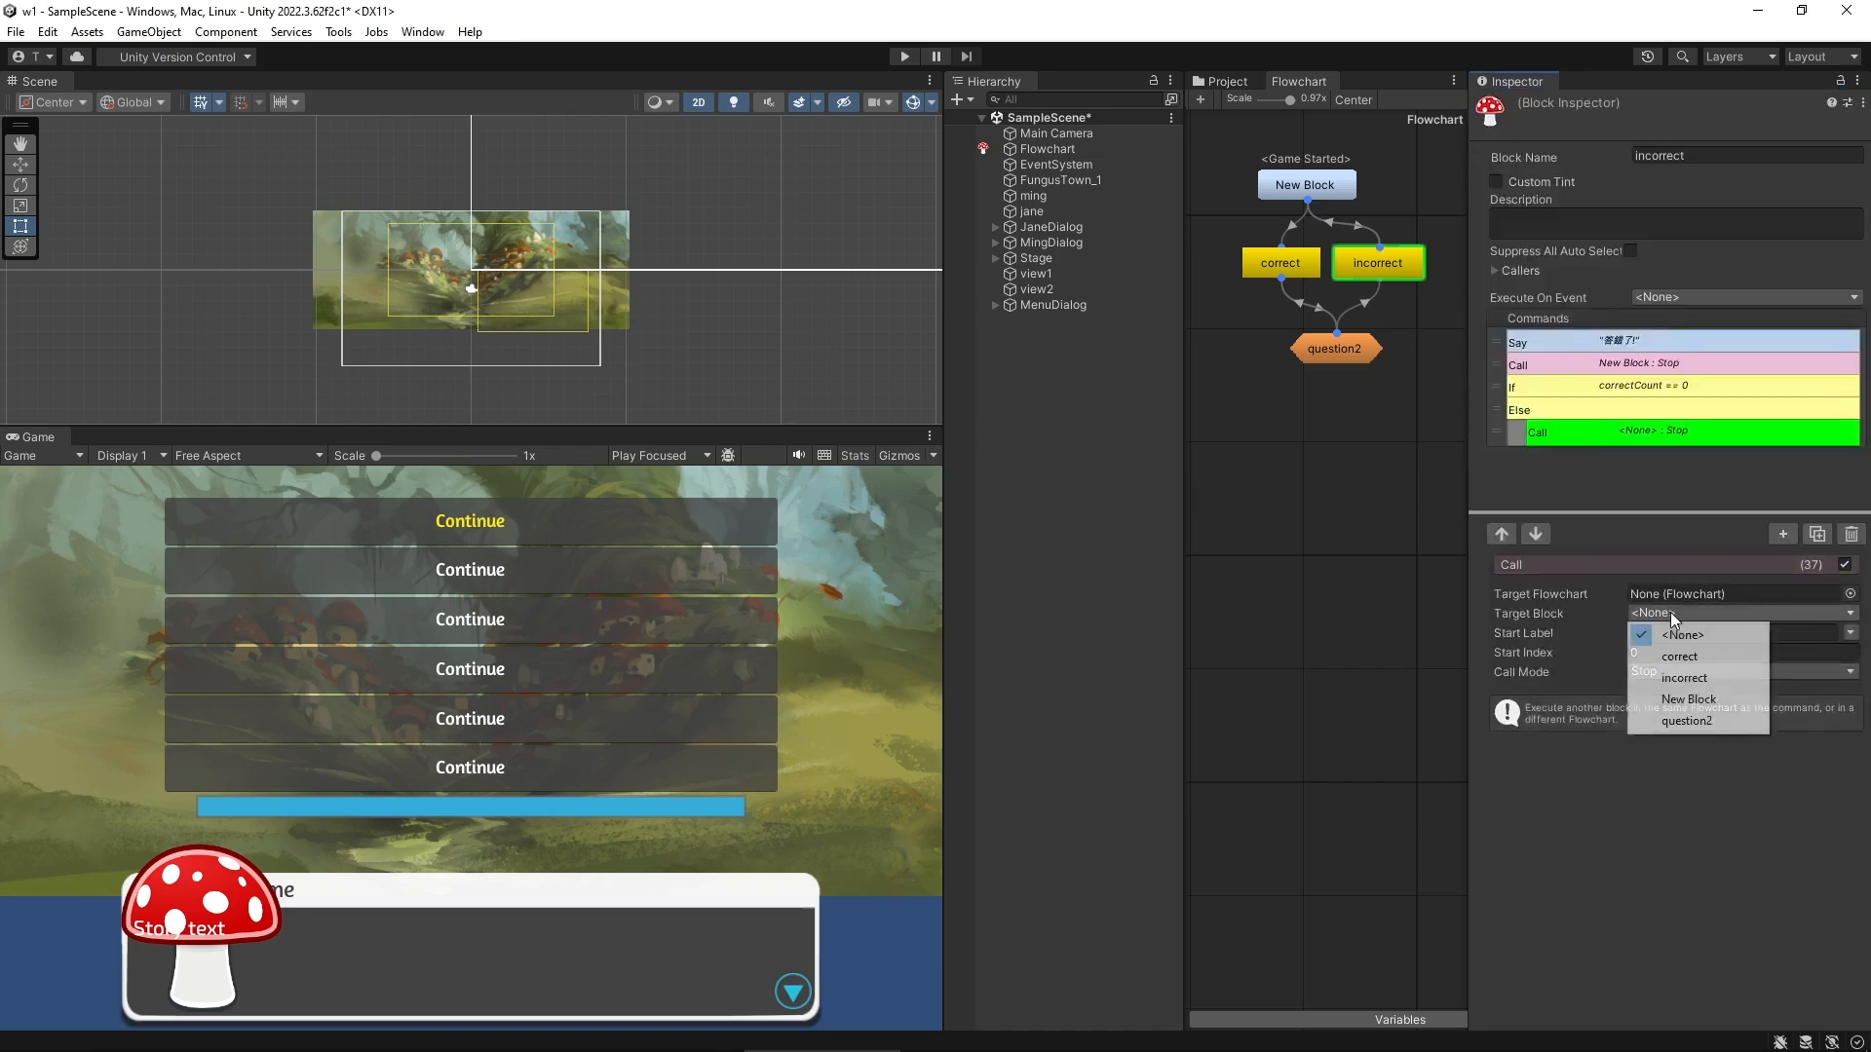
{"action": "left_click", "coordinate": [1686, 720]}
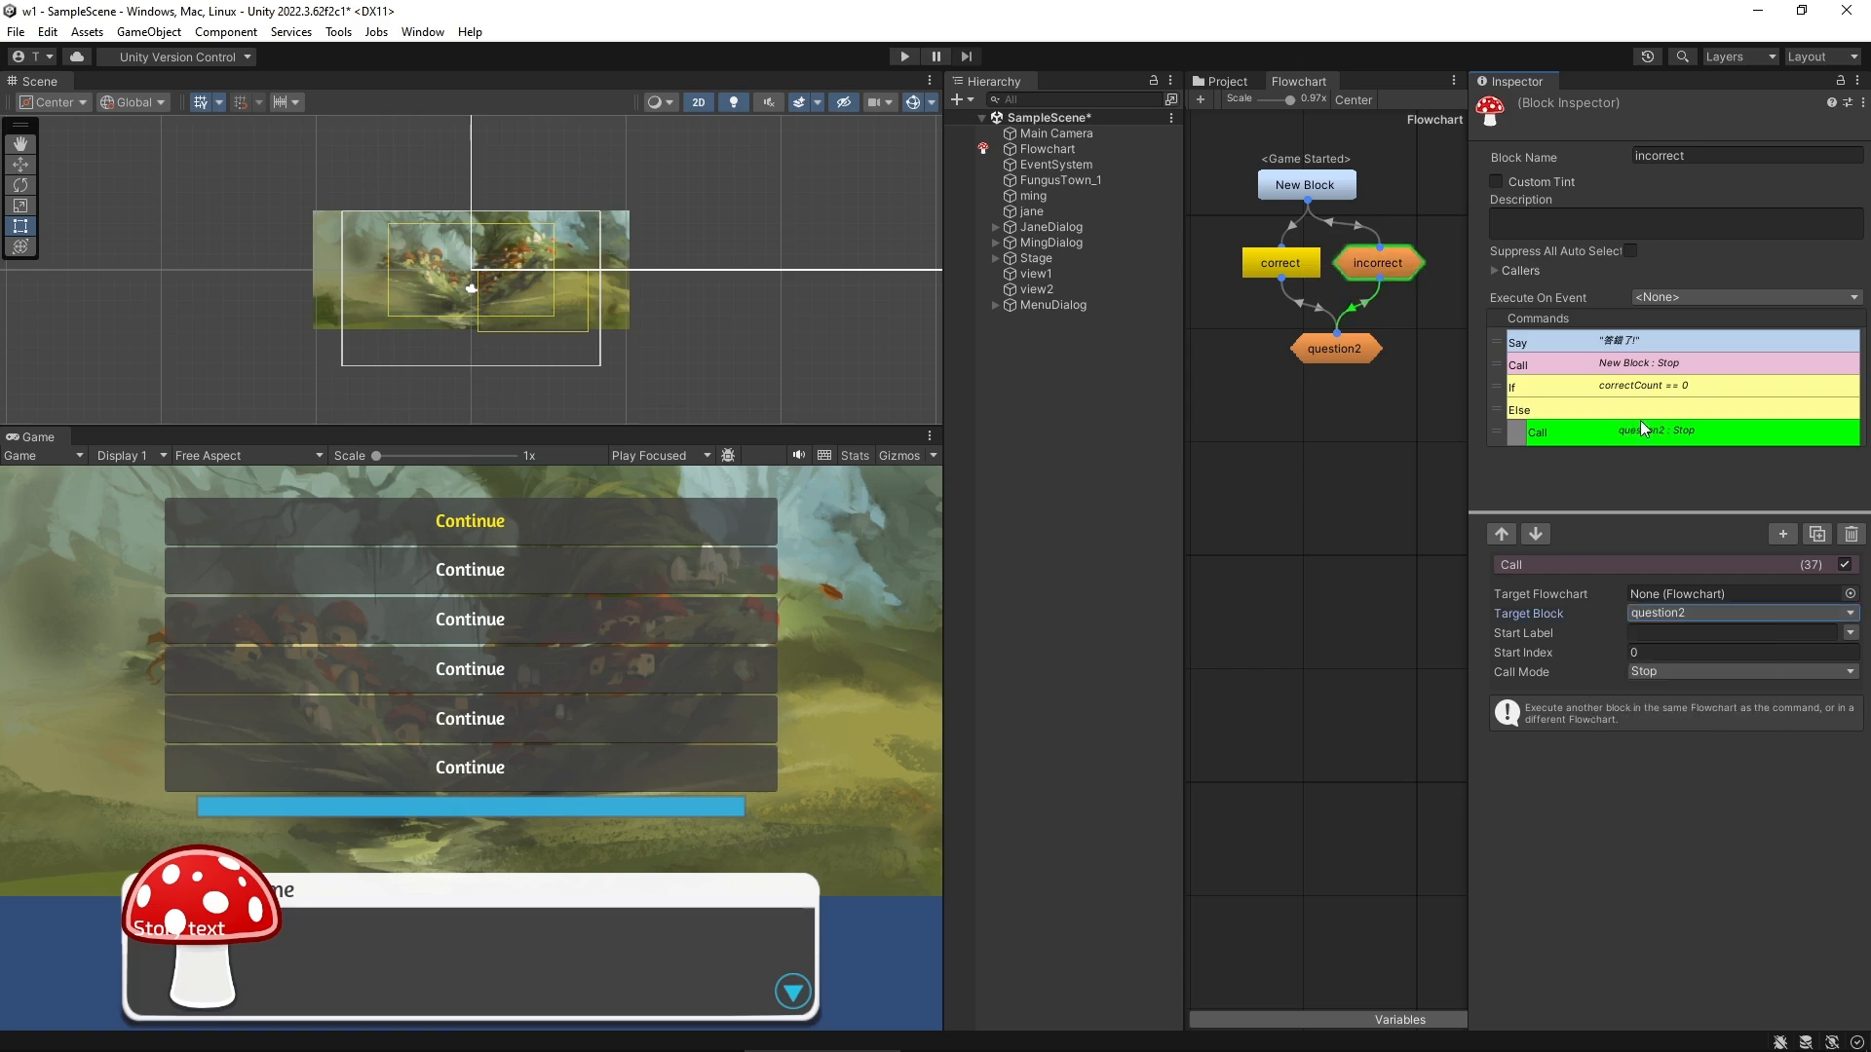
Close the incorrect block's conditional with an End command and move the New Block Call into the If branch
{"action": "left_click", "coordinate": [1773, 534]}
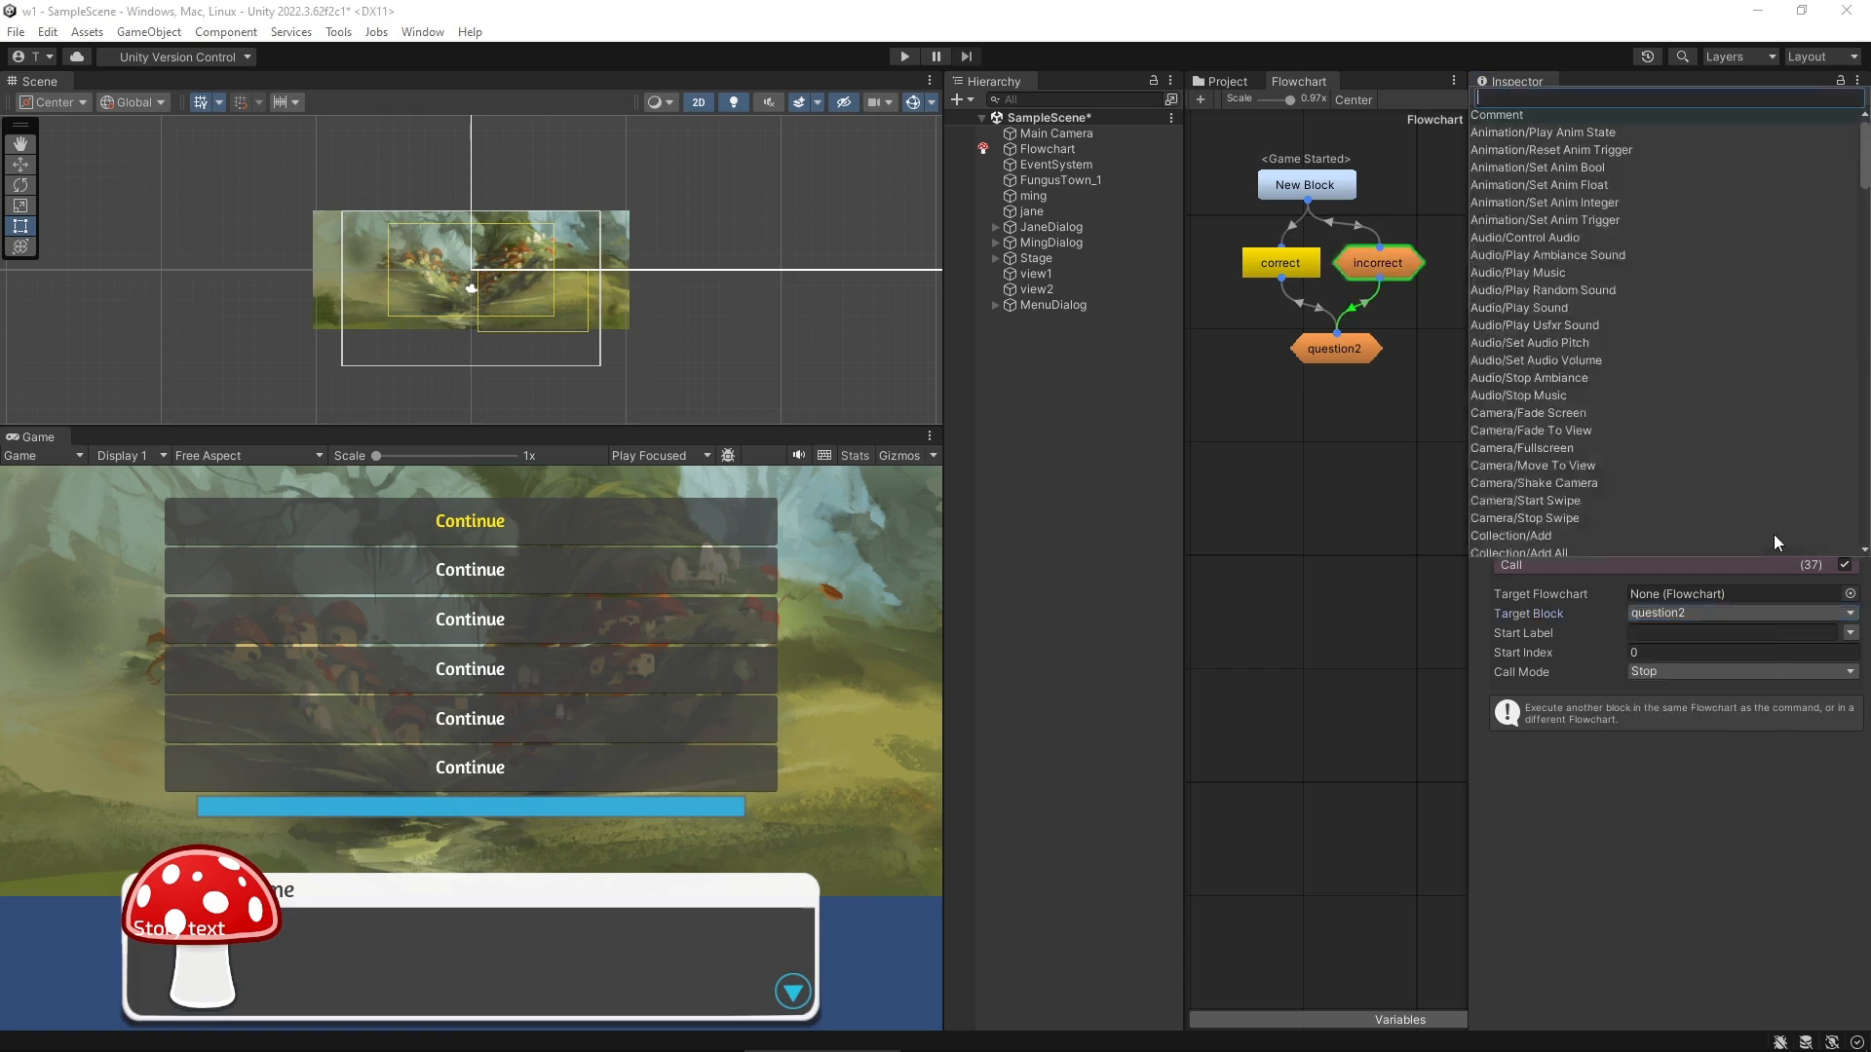
{"action": "left_click", "coordinate": [1805, 514]}
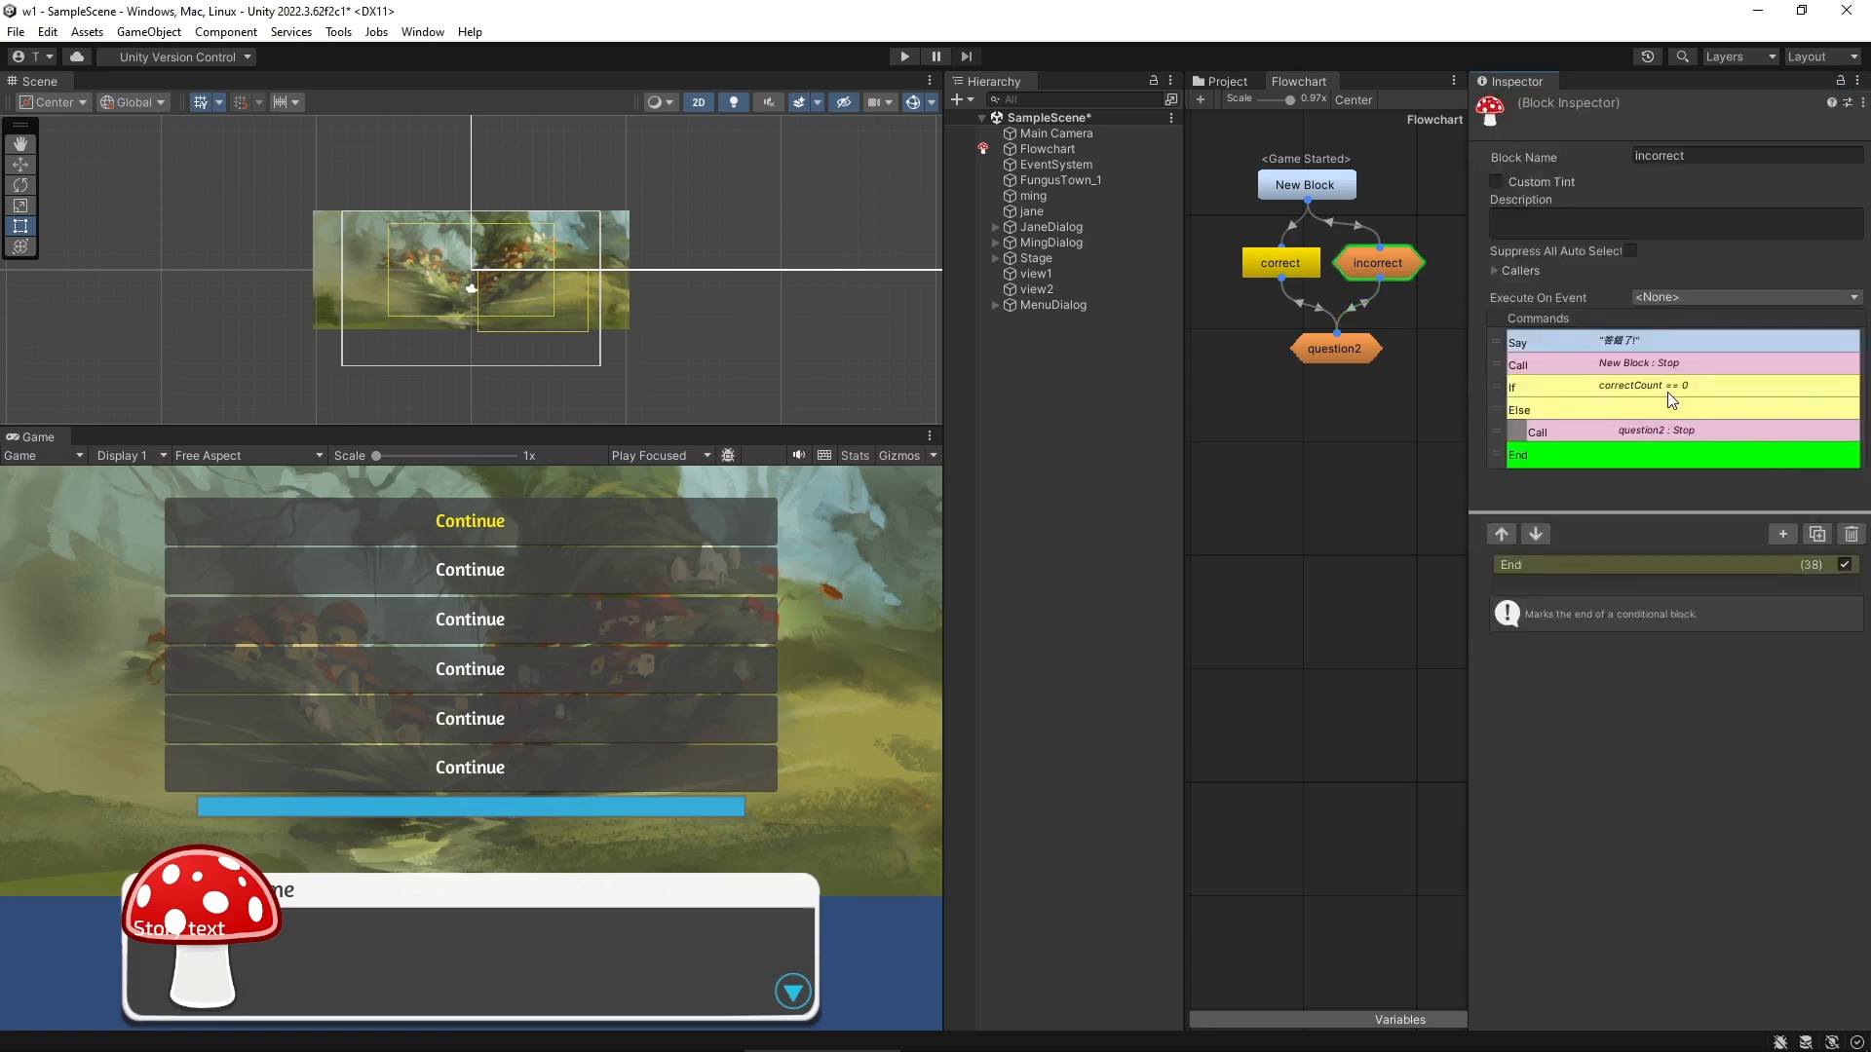
{"action": "left_click", "coordinate": [1506, 368]}
{"action": "mouse_move", "coordinate": [1507, 368]}
{"action": "left_mouse_down"}
{"action": "mouse_move", "coordinate": [1504, 408]}
{"action": "mouse_move", "coordinate": [1516, 389]}
{"action": "left_mouse_up"}
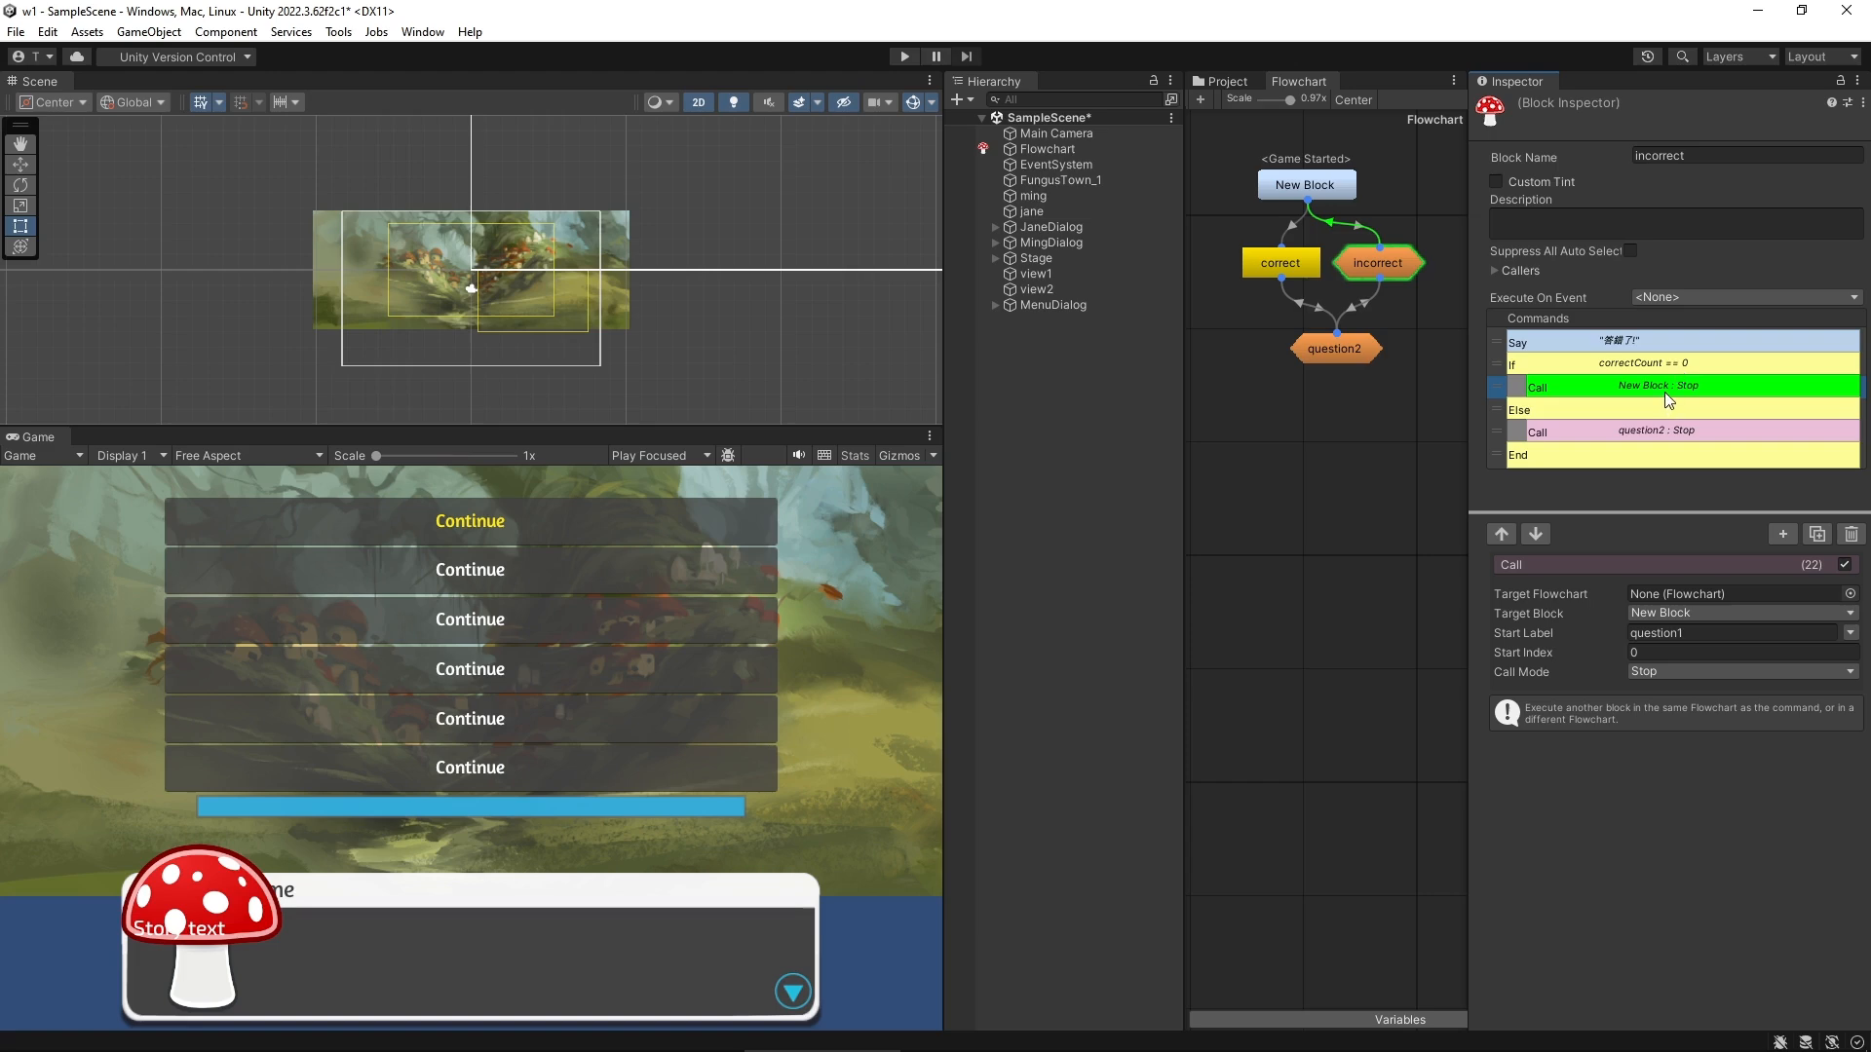
Review the incorrect block's Else branch and its question2 Call, and the correct block's command list
{"action": "left_click", "coordinate": [1604, 417]}
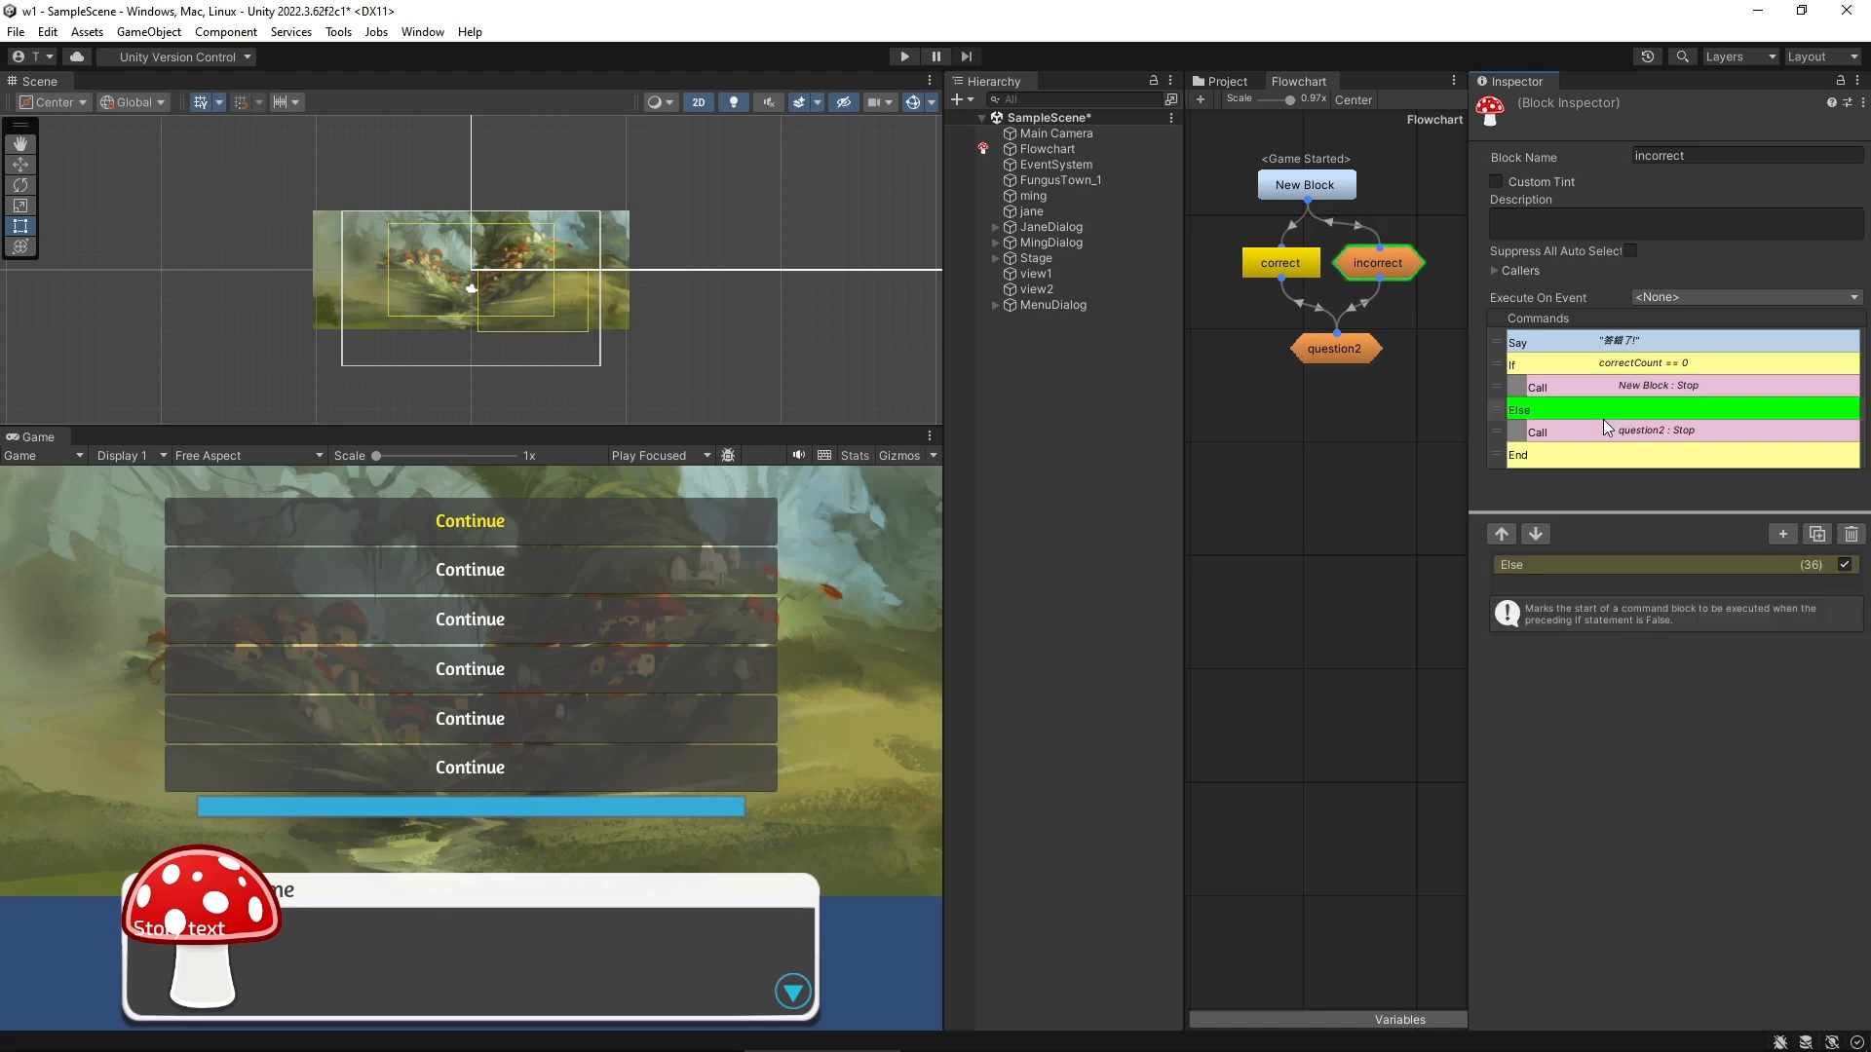
{"action": "left_click", "coordinate": [1602, 430]}
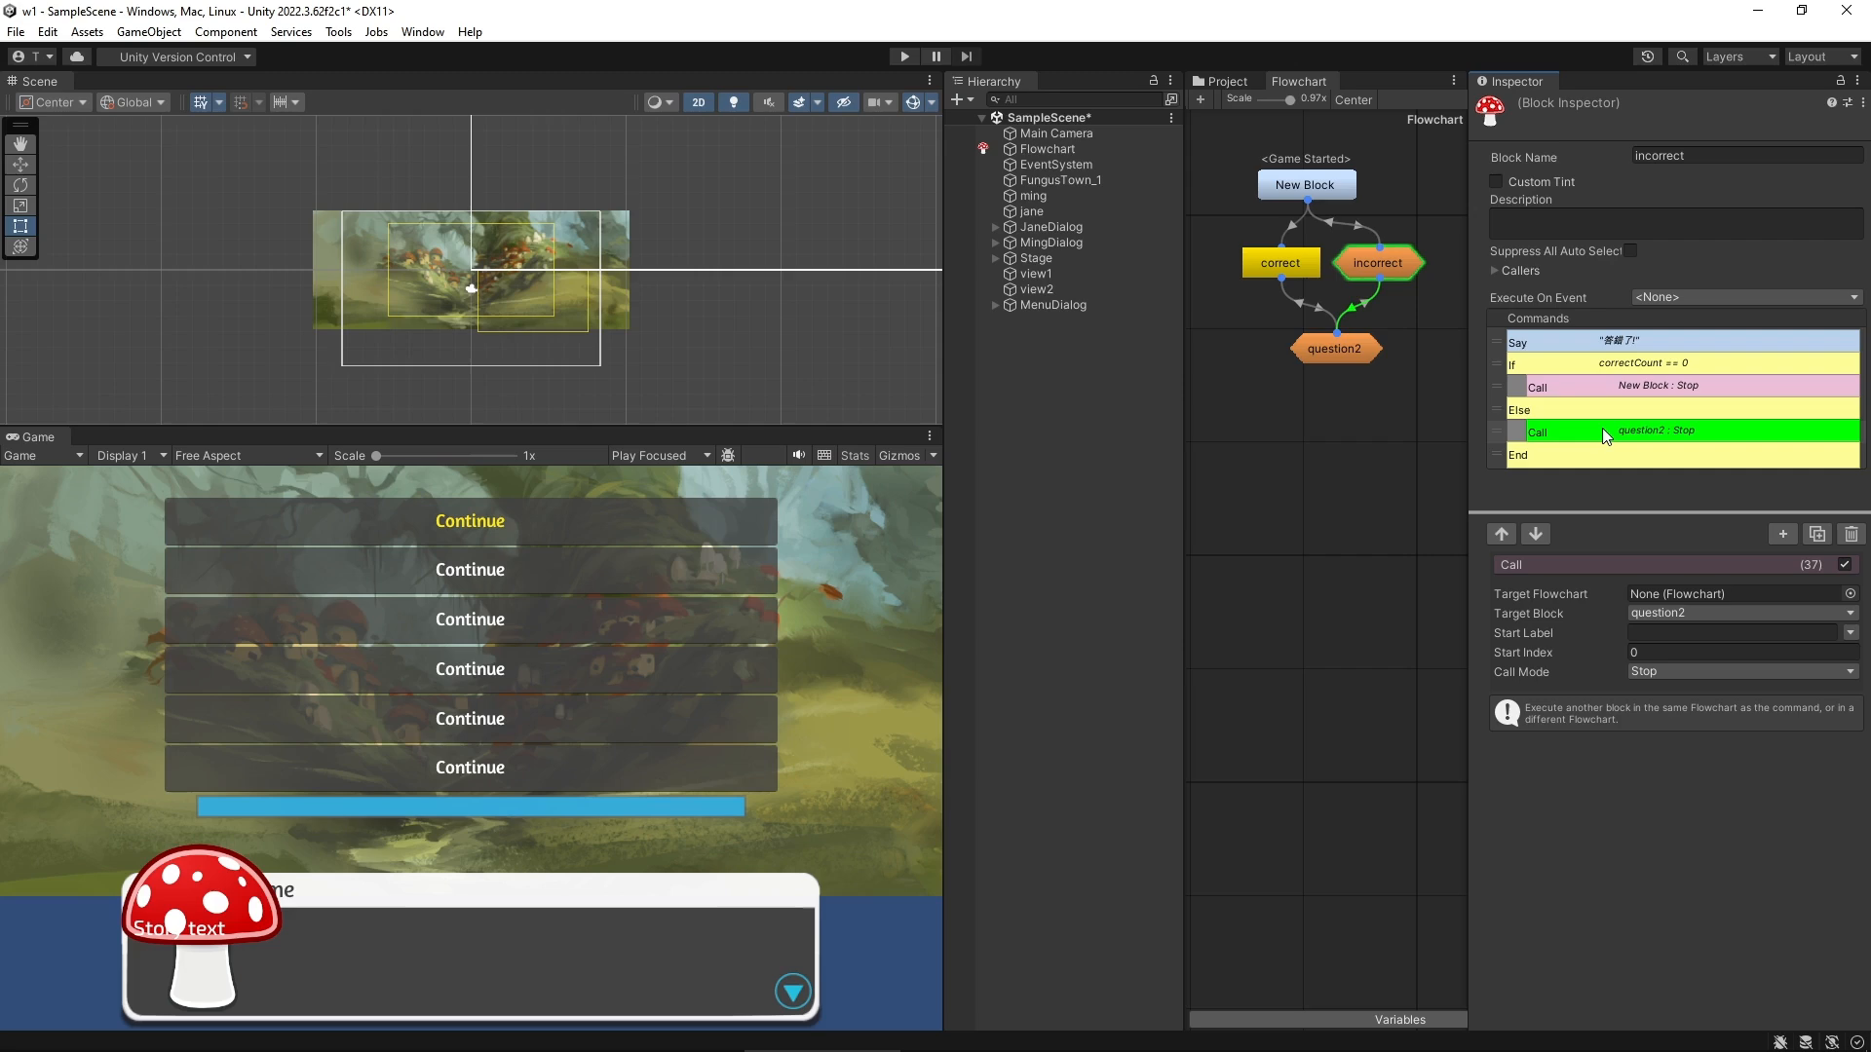
{"action": "left_click", "coordinate": [1308, 266]}
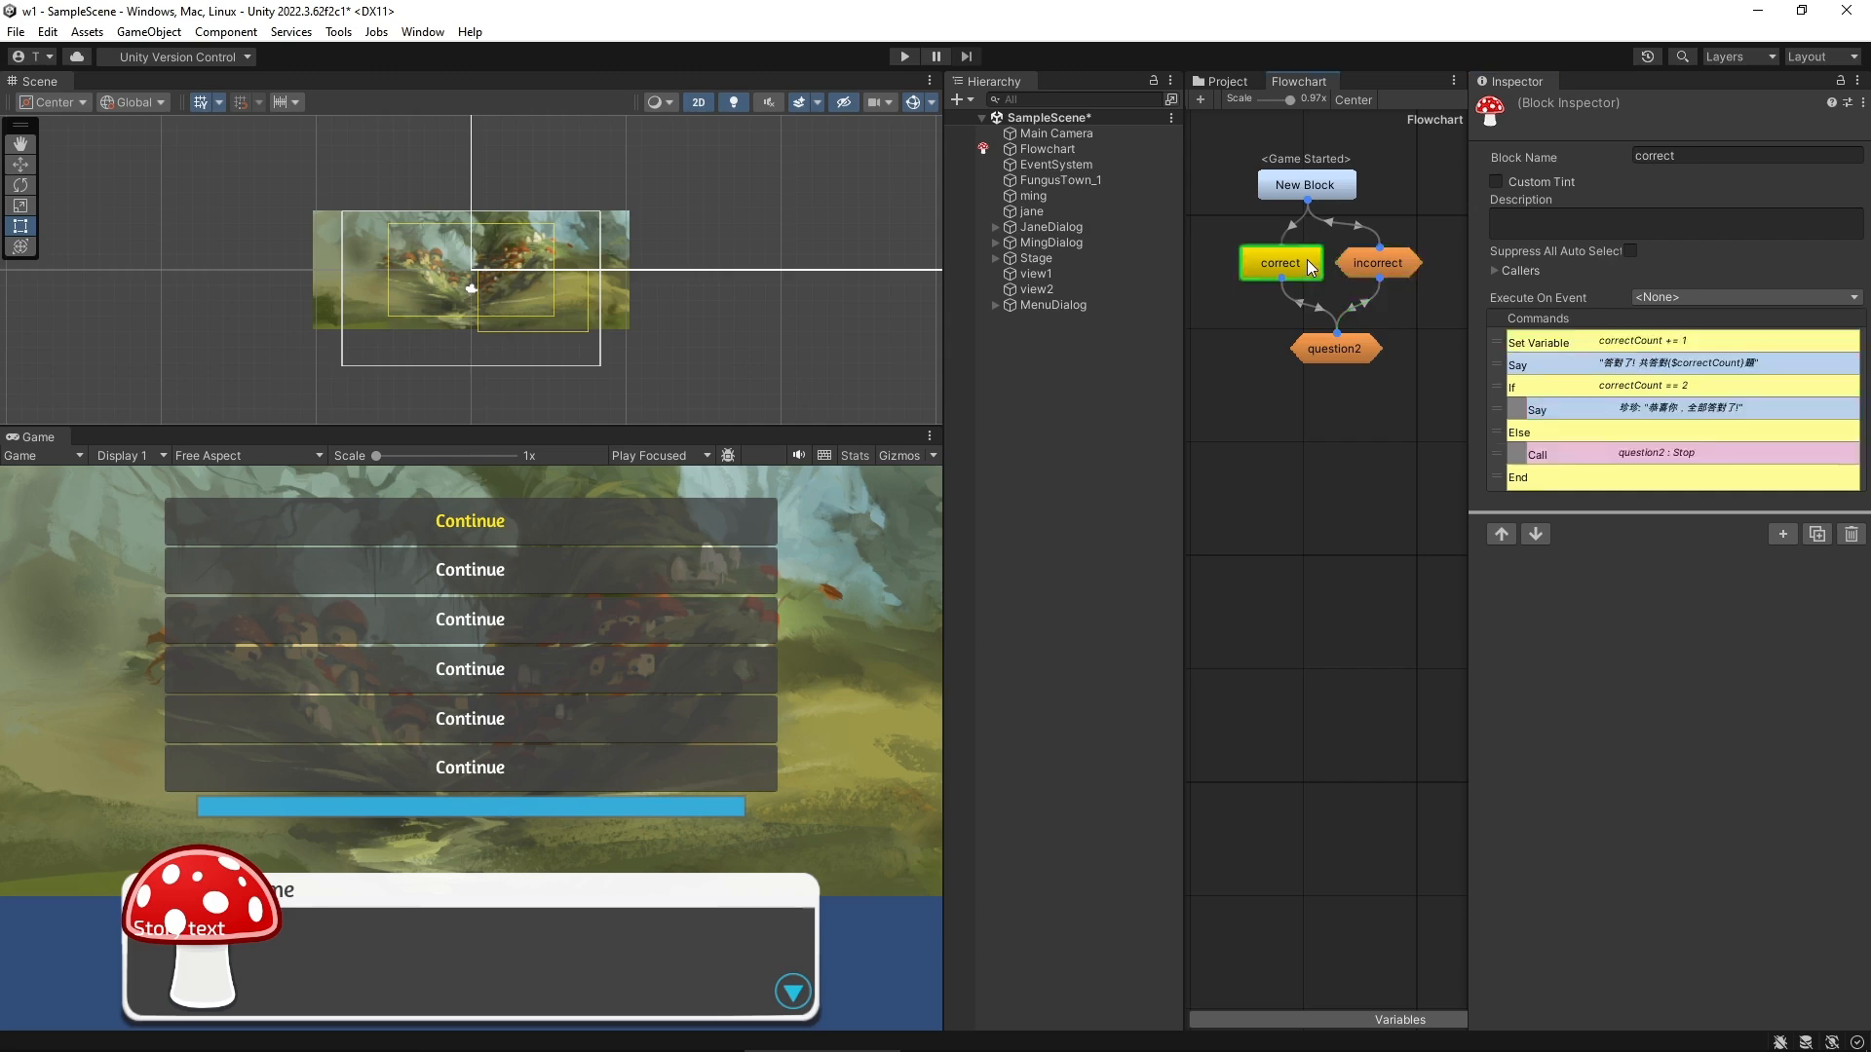
Paste copies of the correct block's If, Else and End commands into the incorrect block, and undo the paste
{"action": "left_click", "coordinate": [1536, 391]}
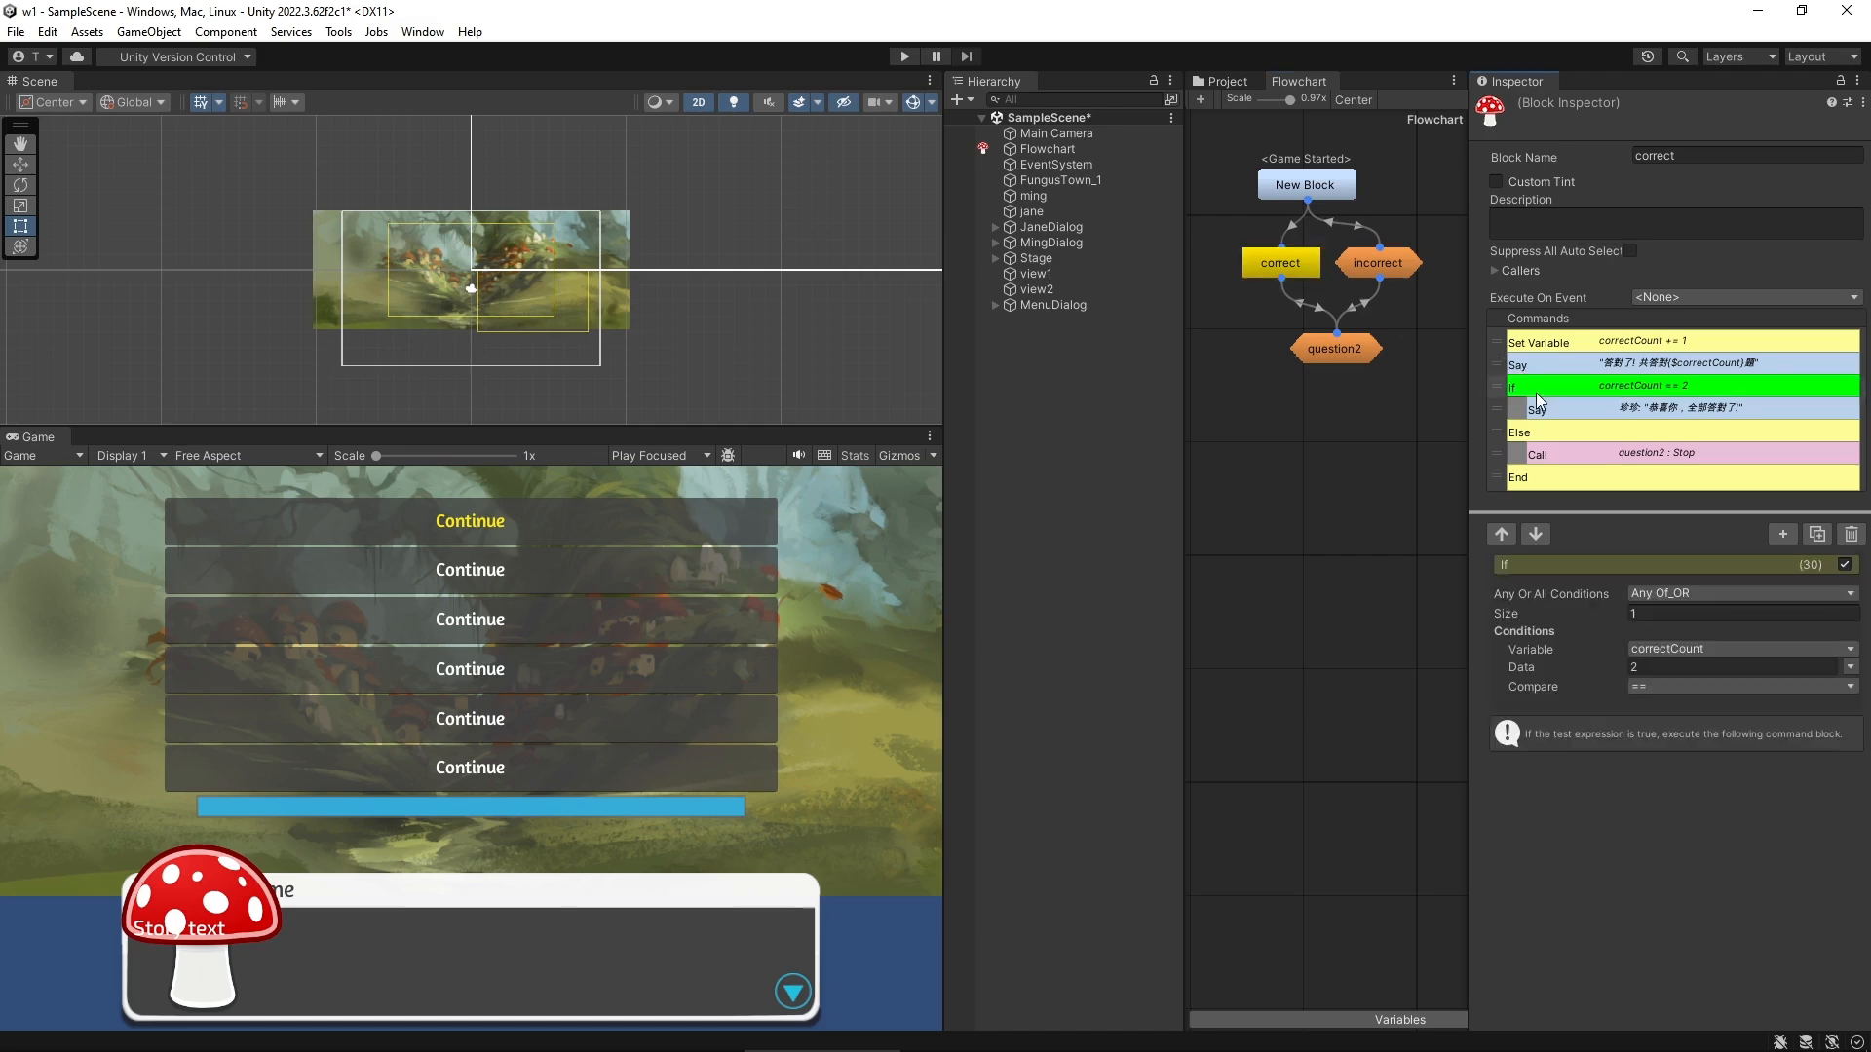
{"action": "left_click", "coordinate": [1563, 436]}
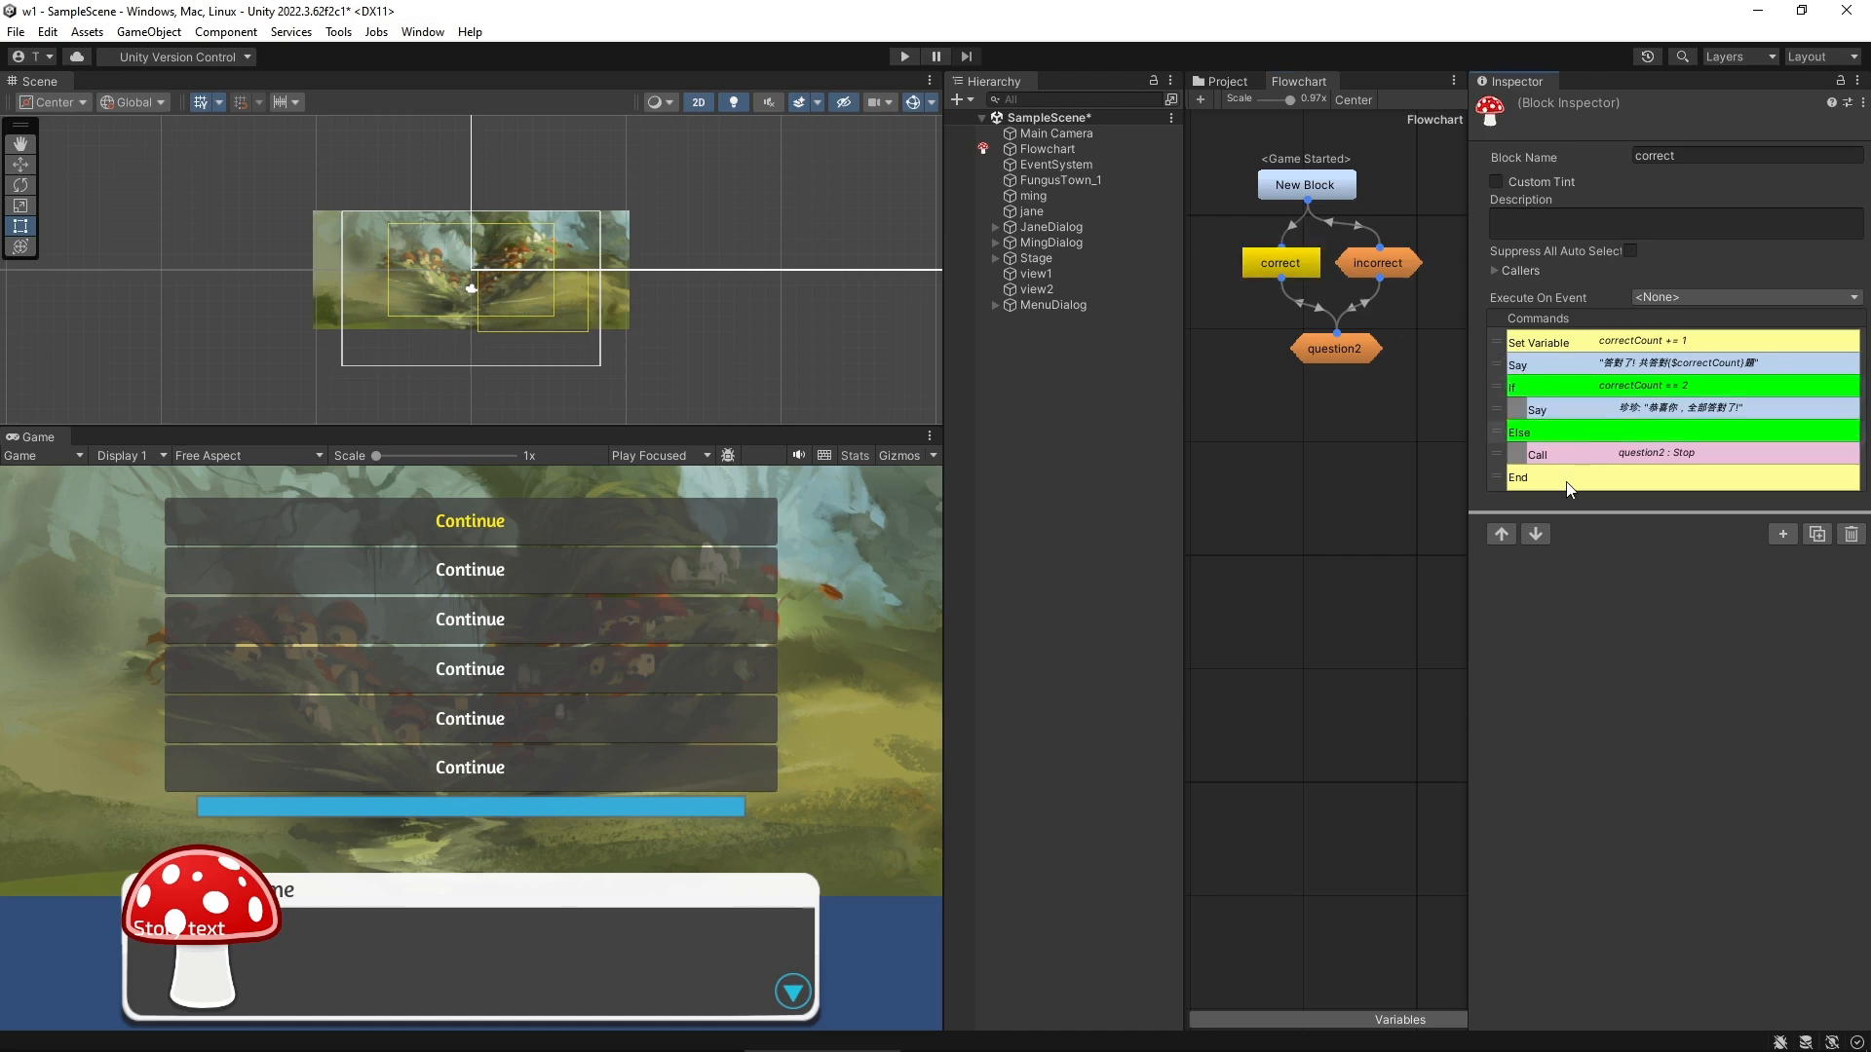
{"action": "left_click", "coordinate": [1566, 482]}
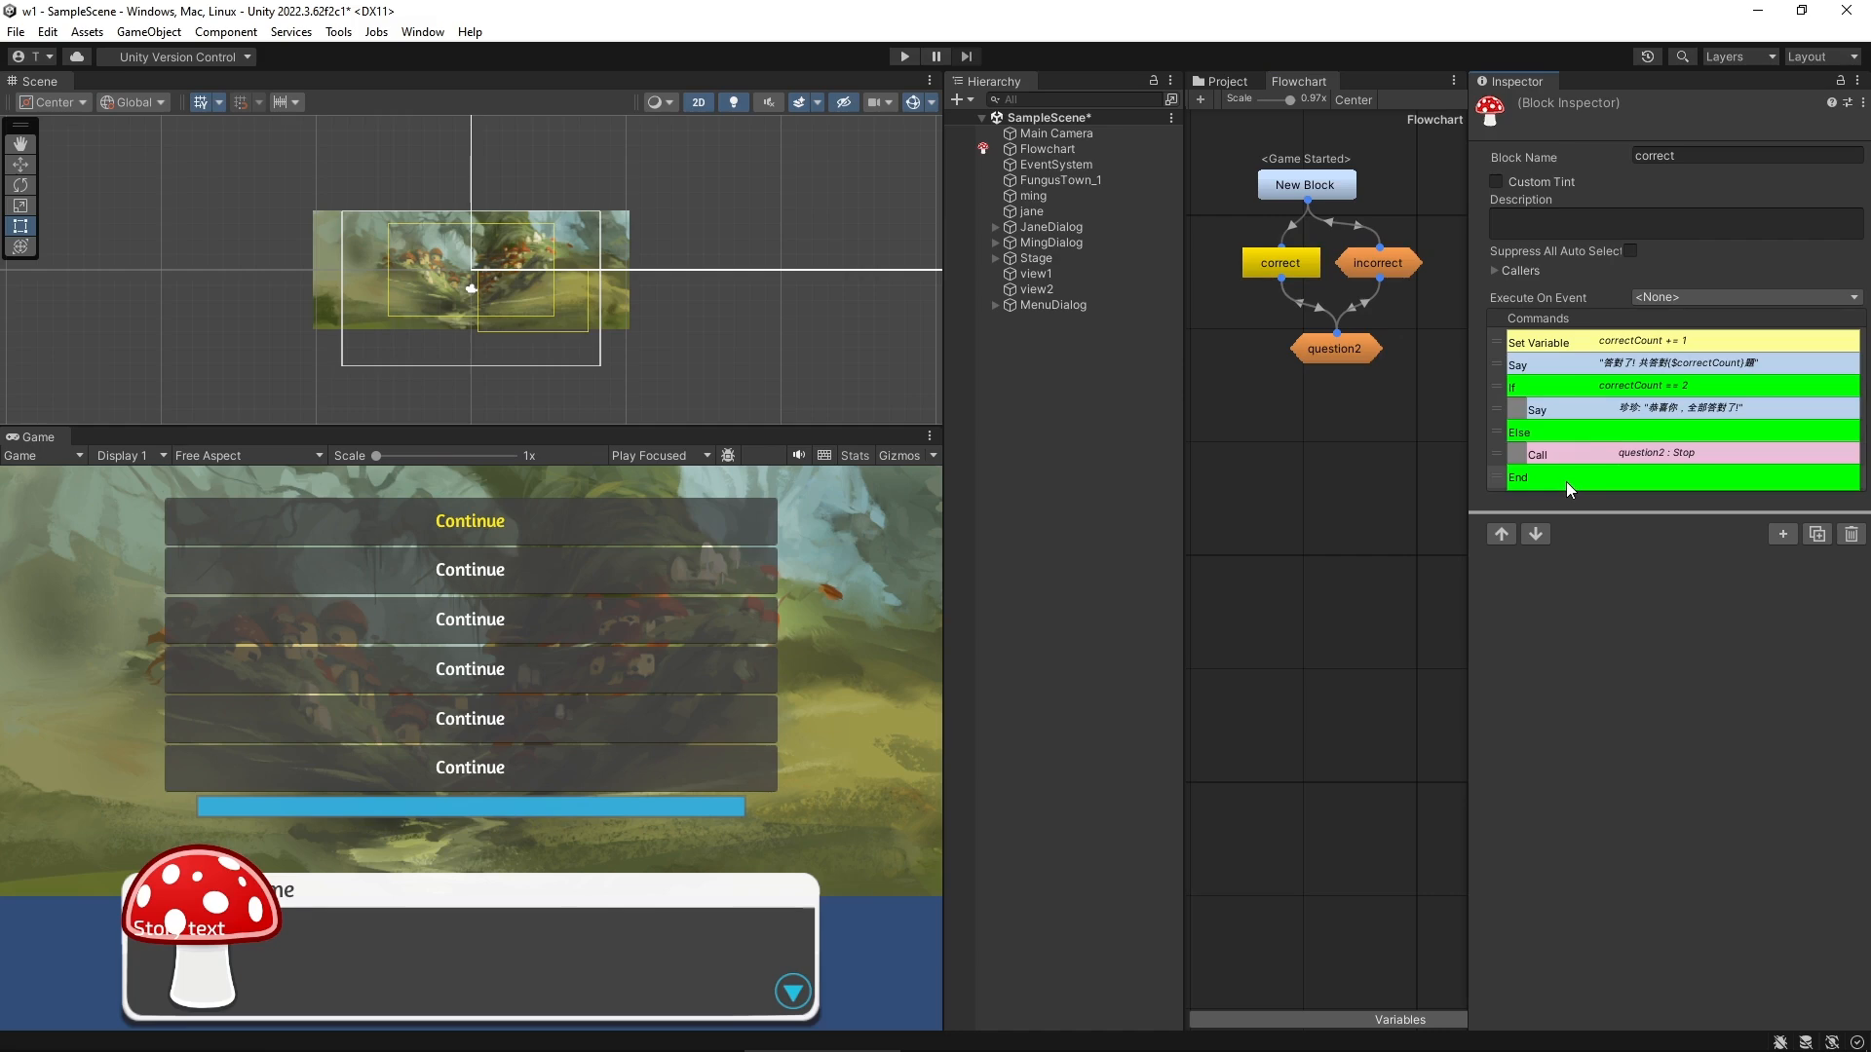
{"action": "left_click", "coordinate": [1390, 256]}
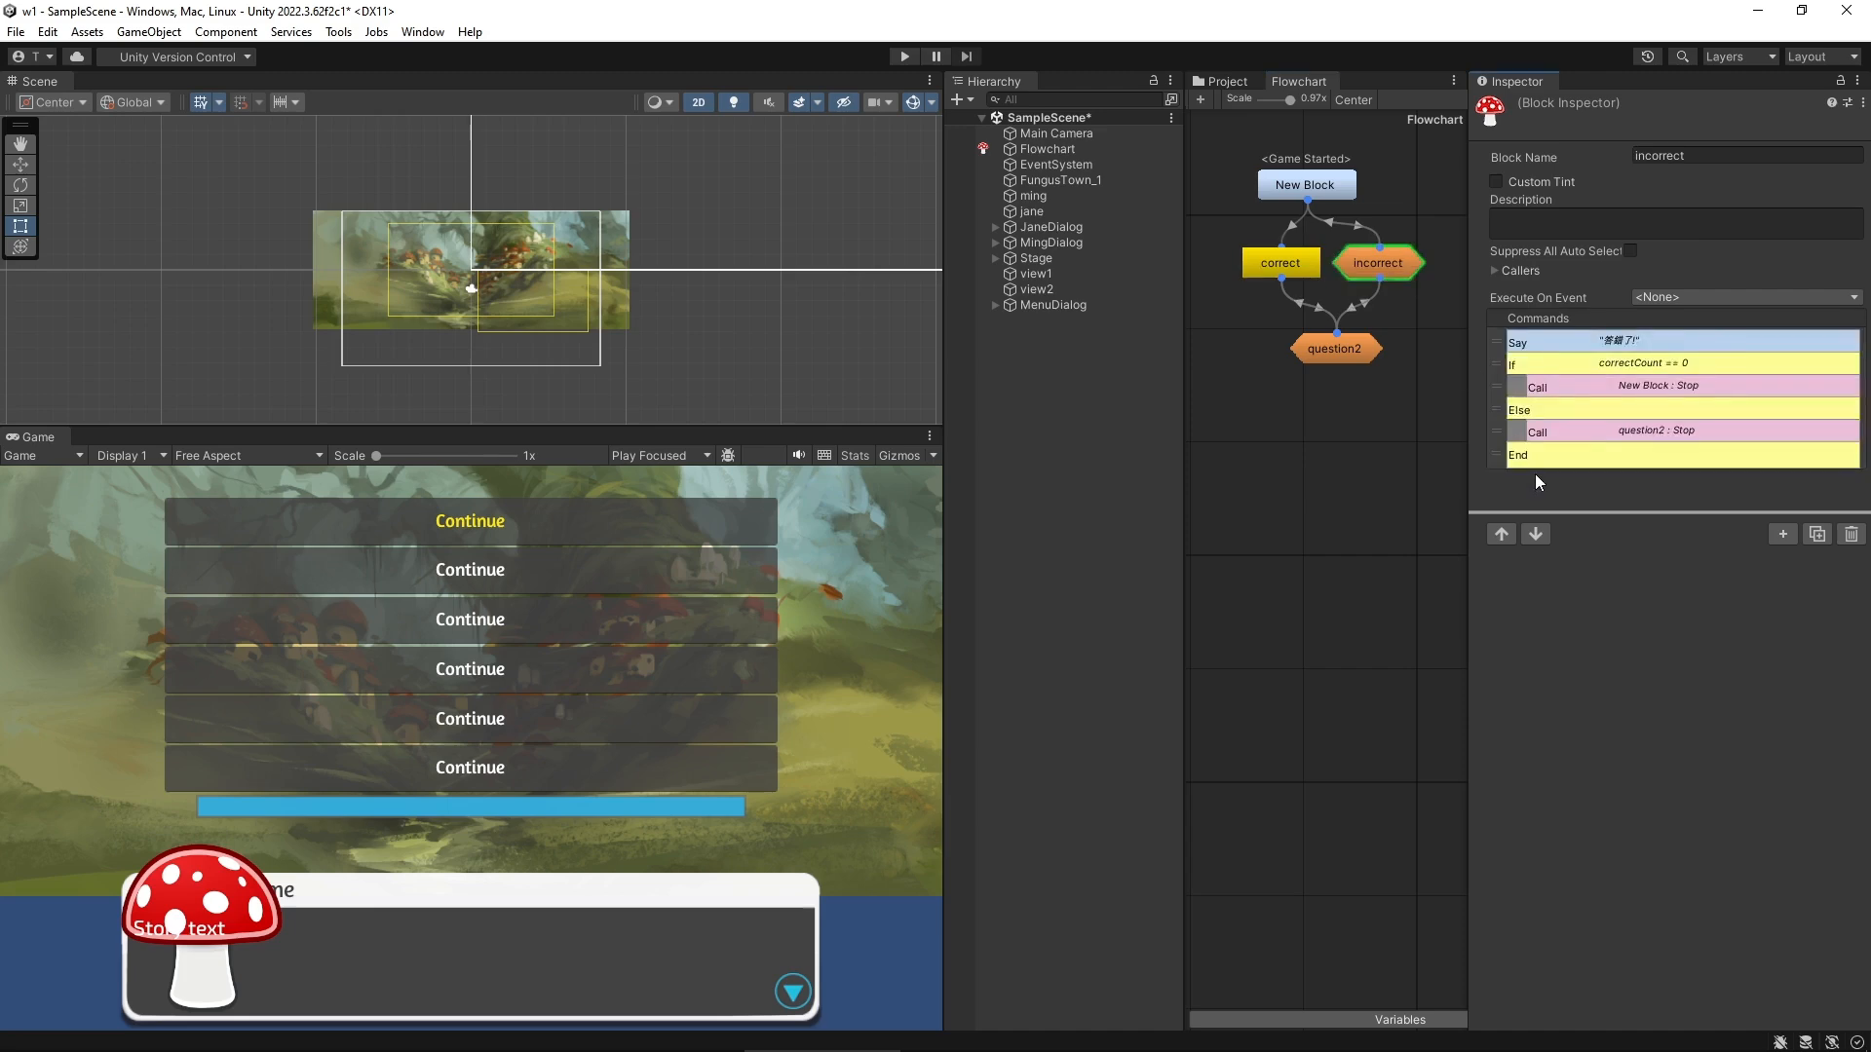
{"action": "key", "text": "ctrl+v"}
{"action": "scroll", "coordinate": [1539, 483], "scroll_direction": "down", "scroll_amount": 2}
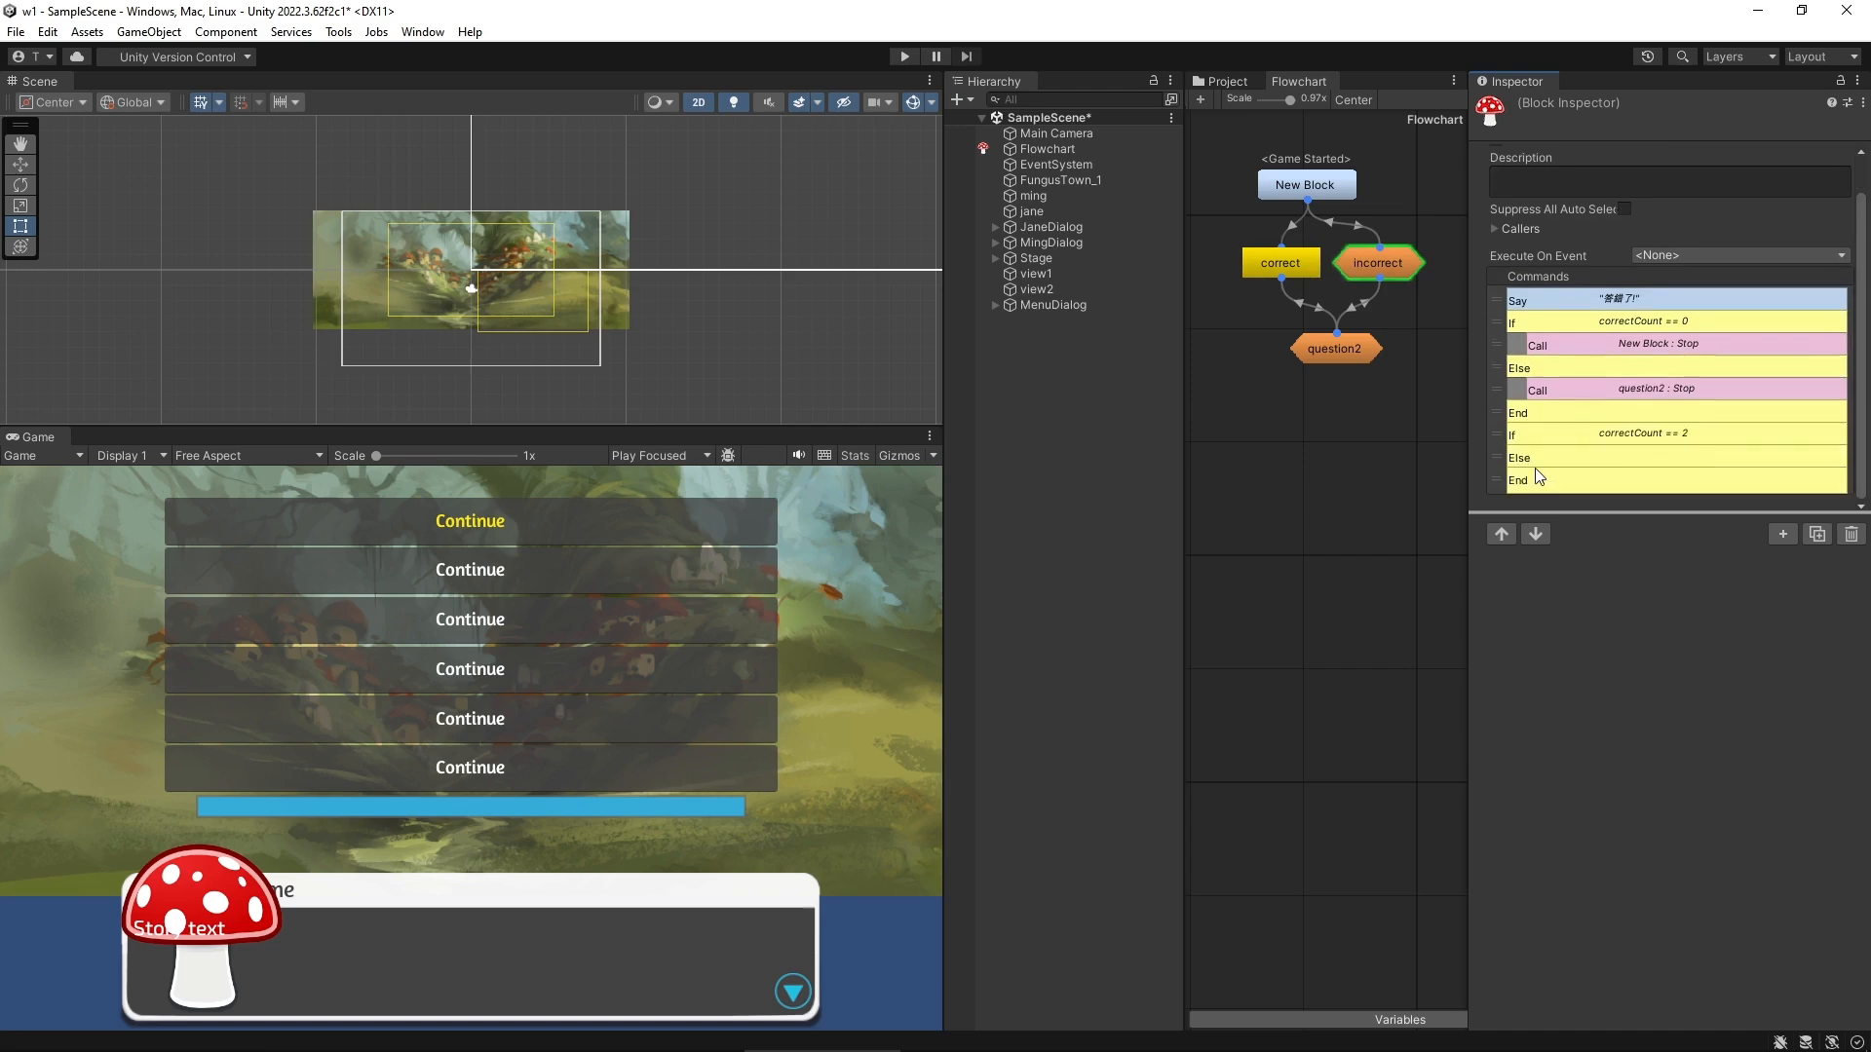
{"action": "key", "text": "ctrl+z"}
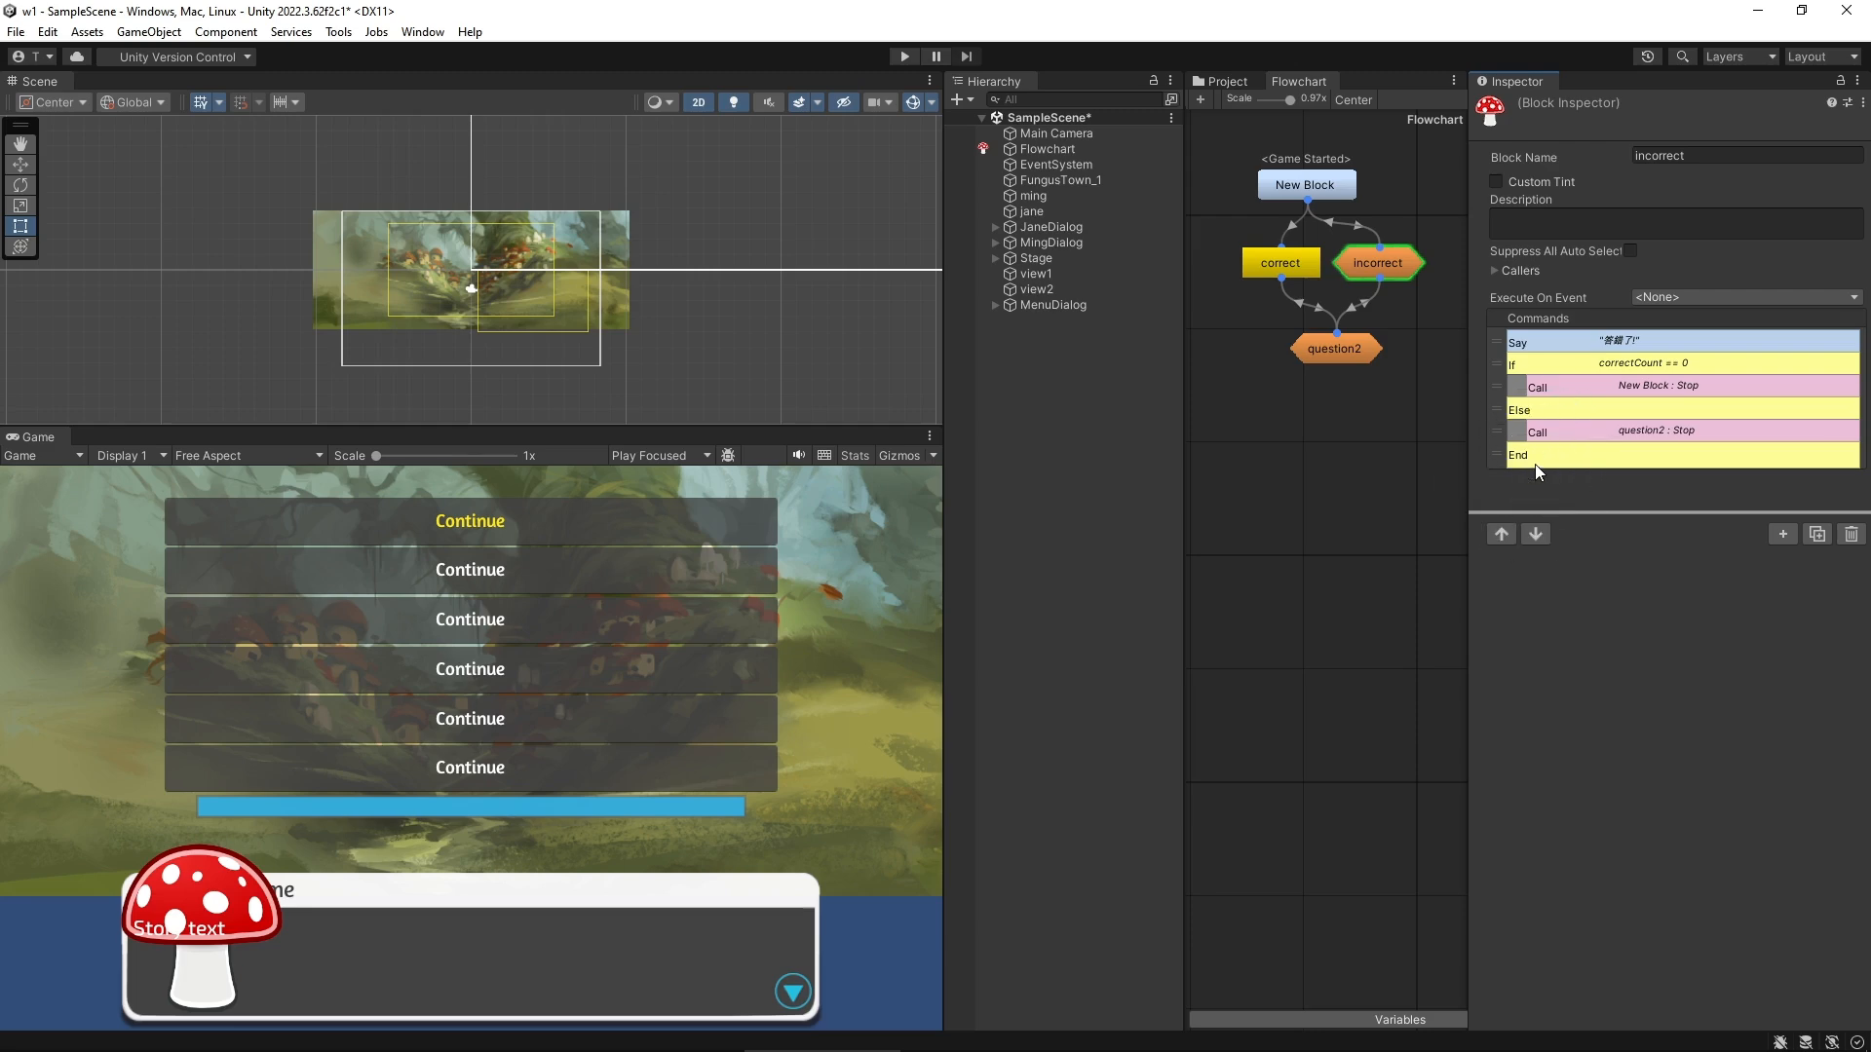
Add a Set Variable command after the congratulation Say in the correct block's If branch, setting correctCount = 0
{"action": "left_click", "coordinate": [1314, 253]}
{"action": "left_click", "coordinate": [1314, 258]}
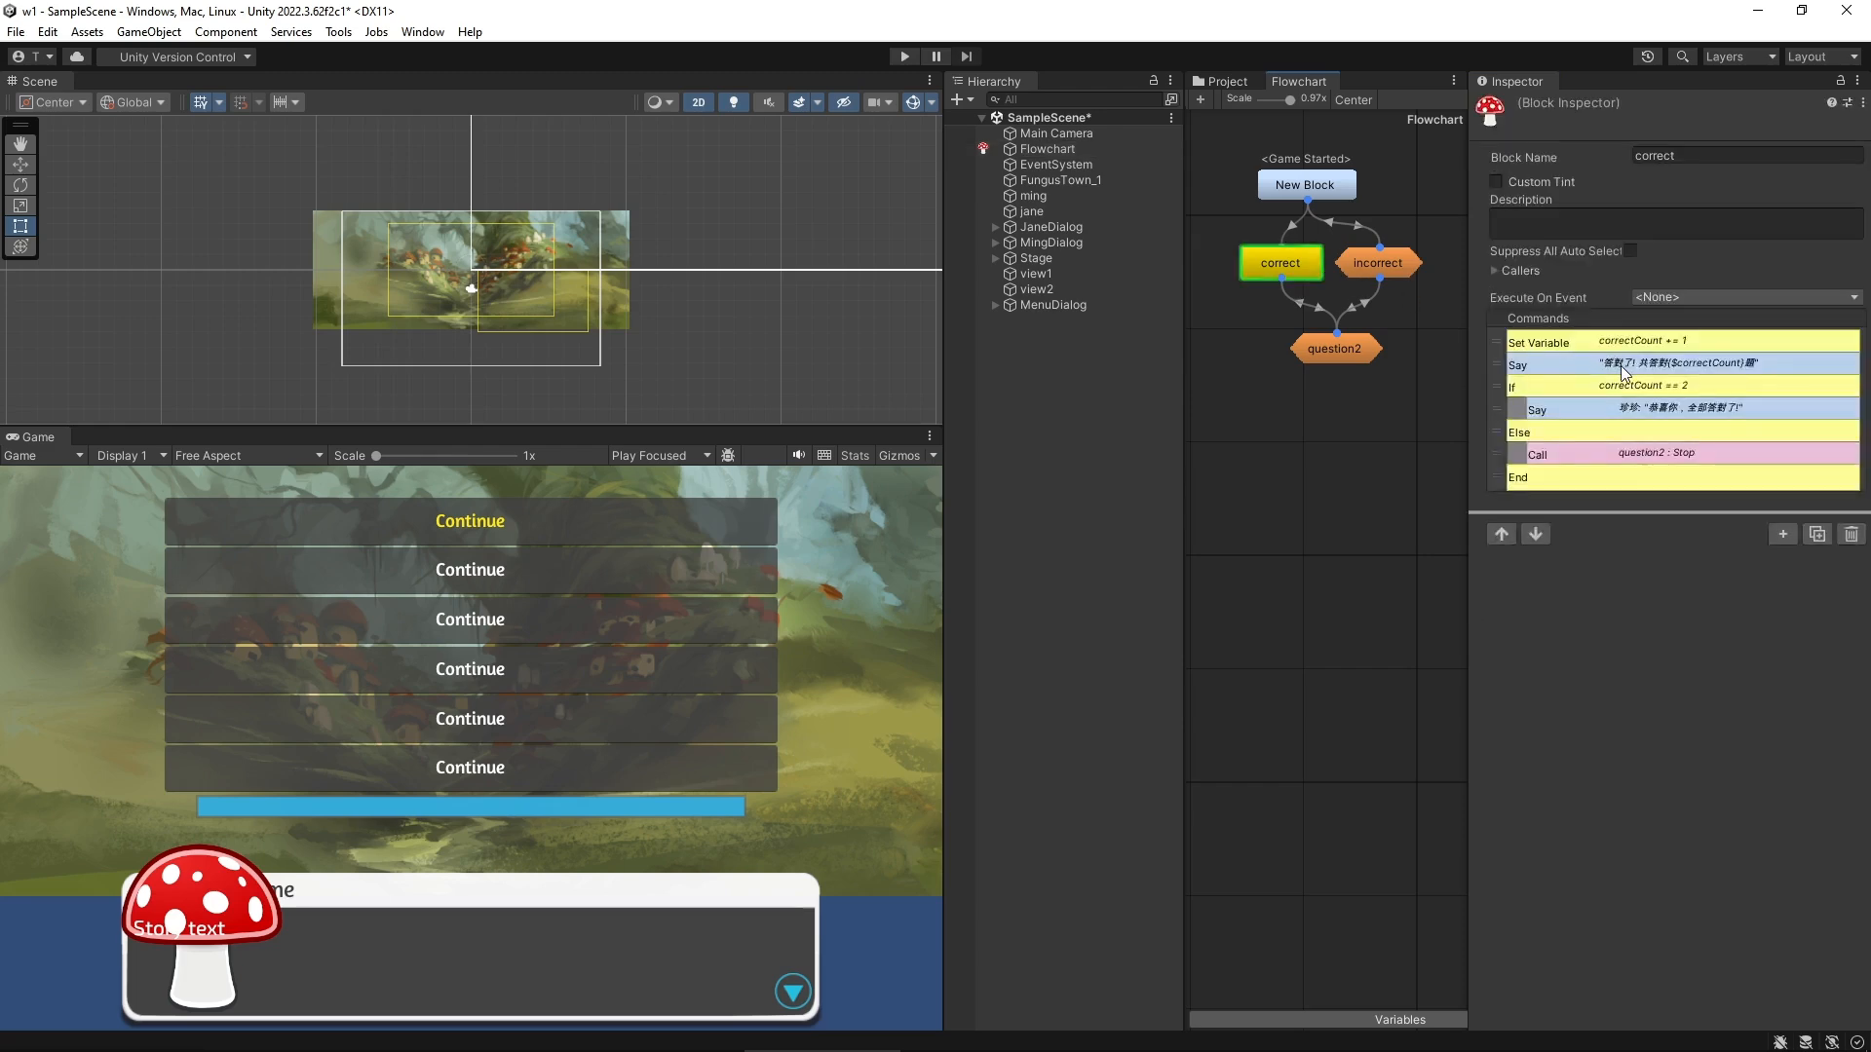
{"action": "left_click", "coordinate": [1624, 408]}
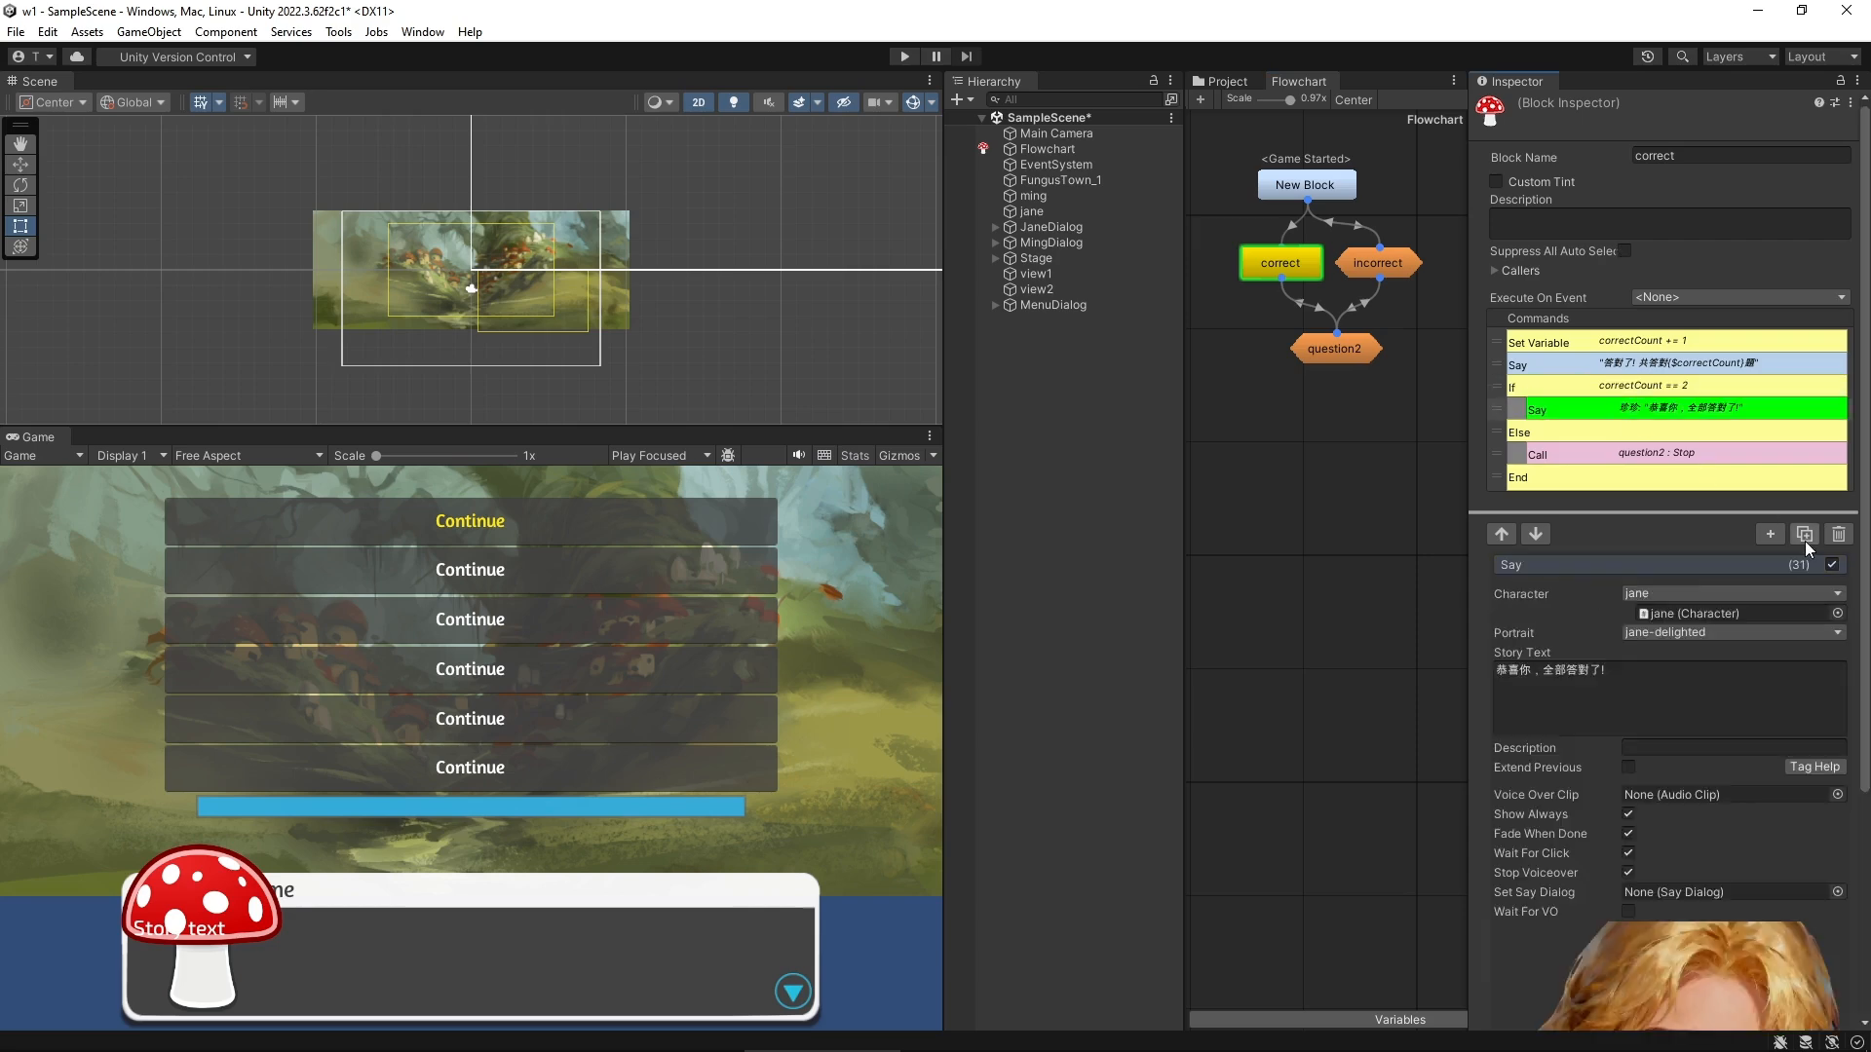
{"action": "left_click", "coordinate": [1778, 542]}
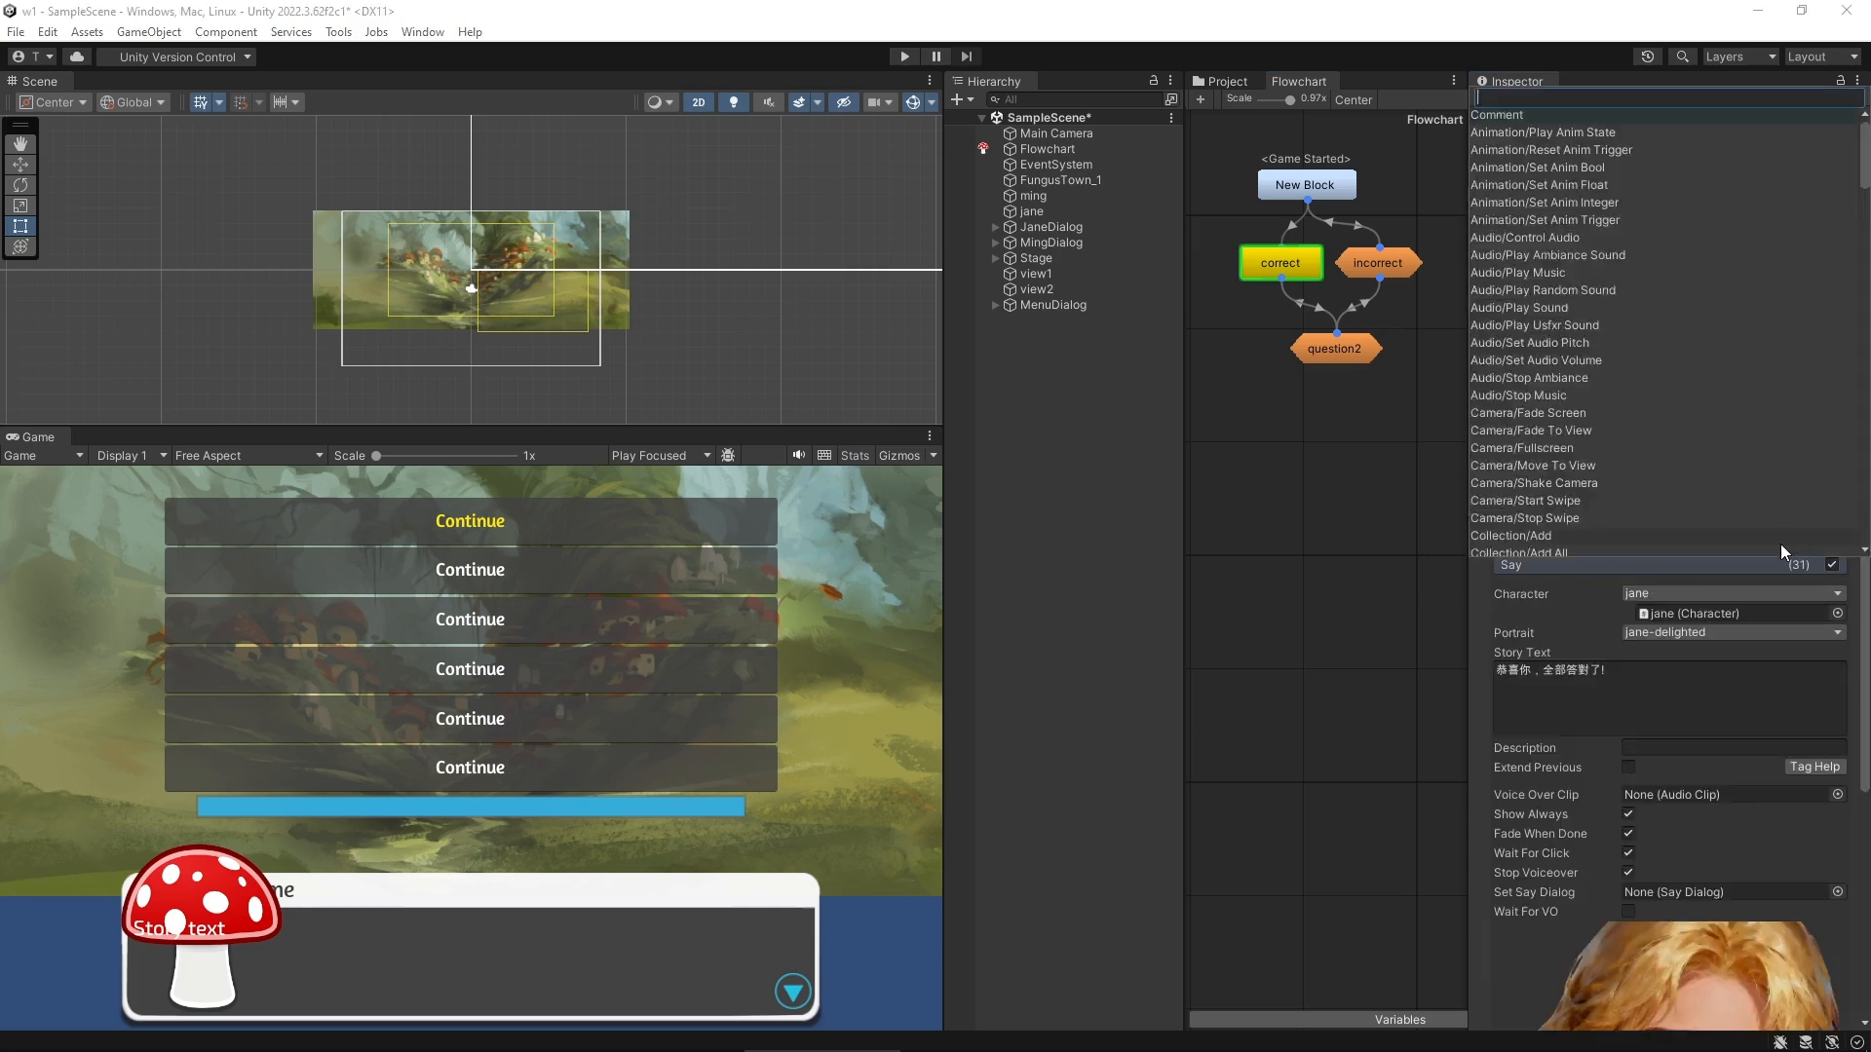
{"action": "type", "text": "set va"}
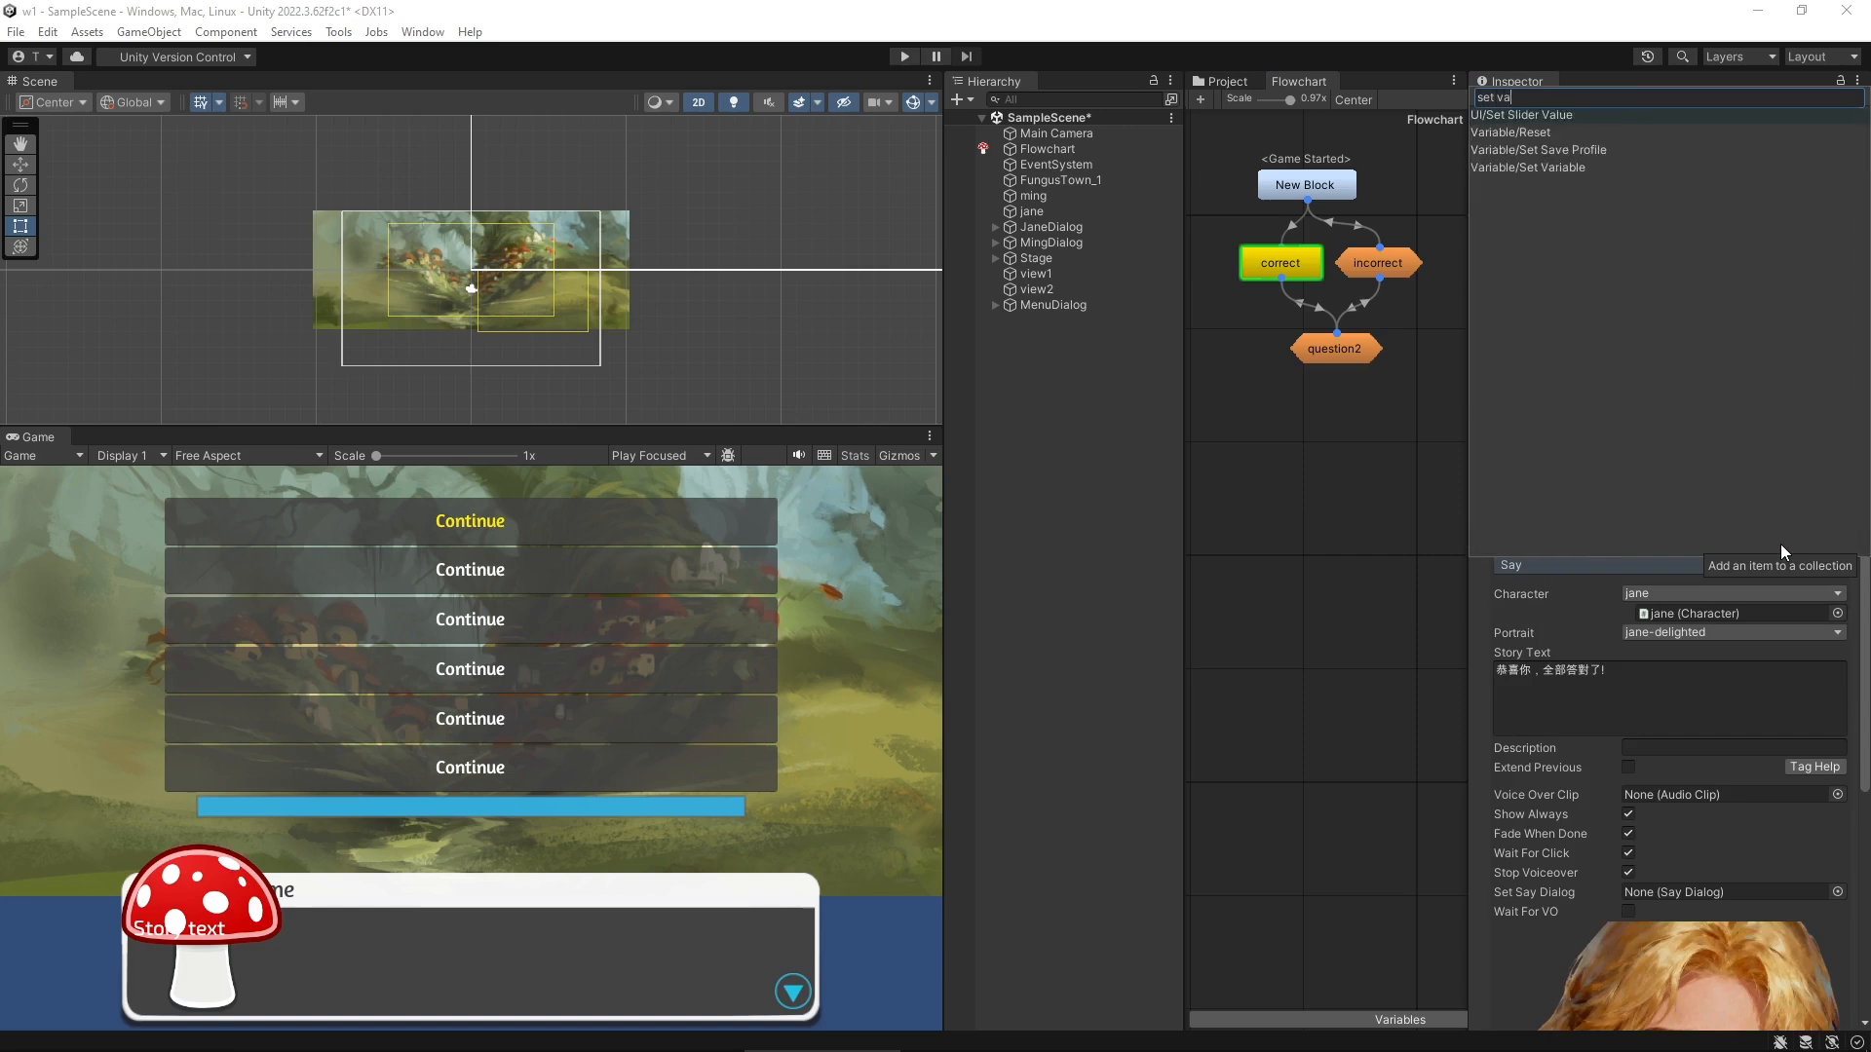
{"action": "key", "text": "Down"}
{"action": "key", "text": "Down"}
{"action": "key", "text": "Down"}
{"action": "key", "text": "Return"}
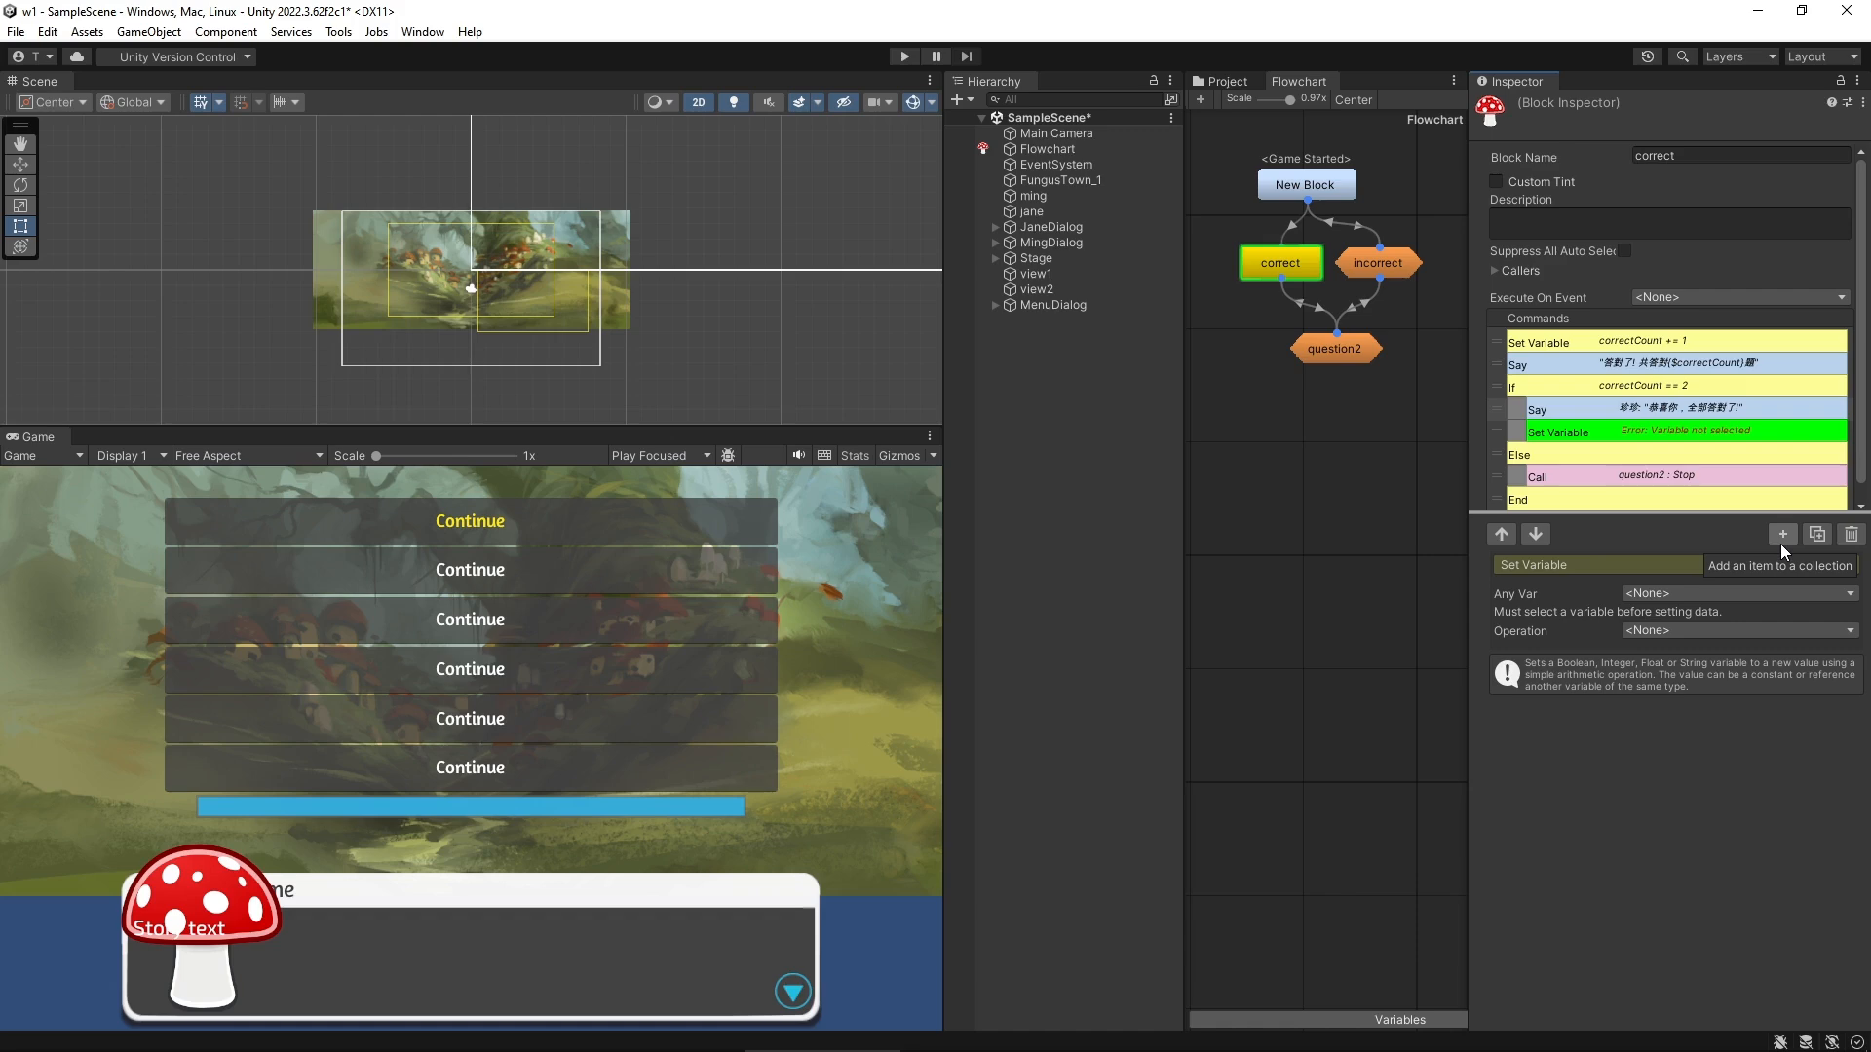
{"action": "left_click", "coordinate": [1734, 641]}
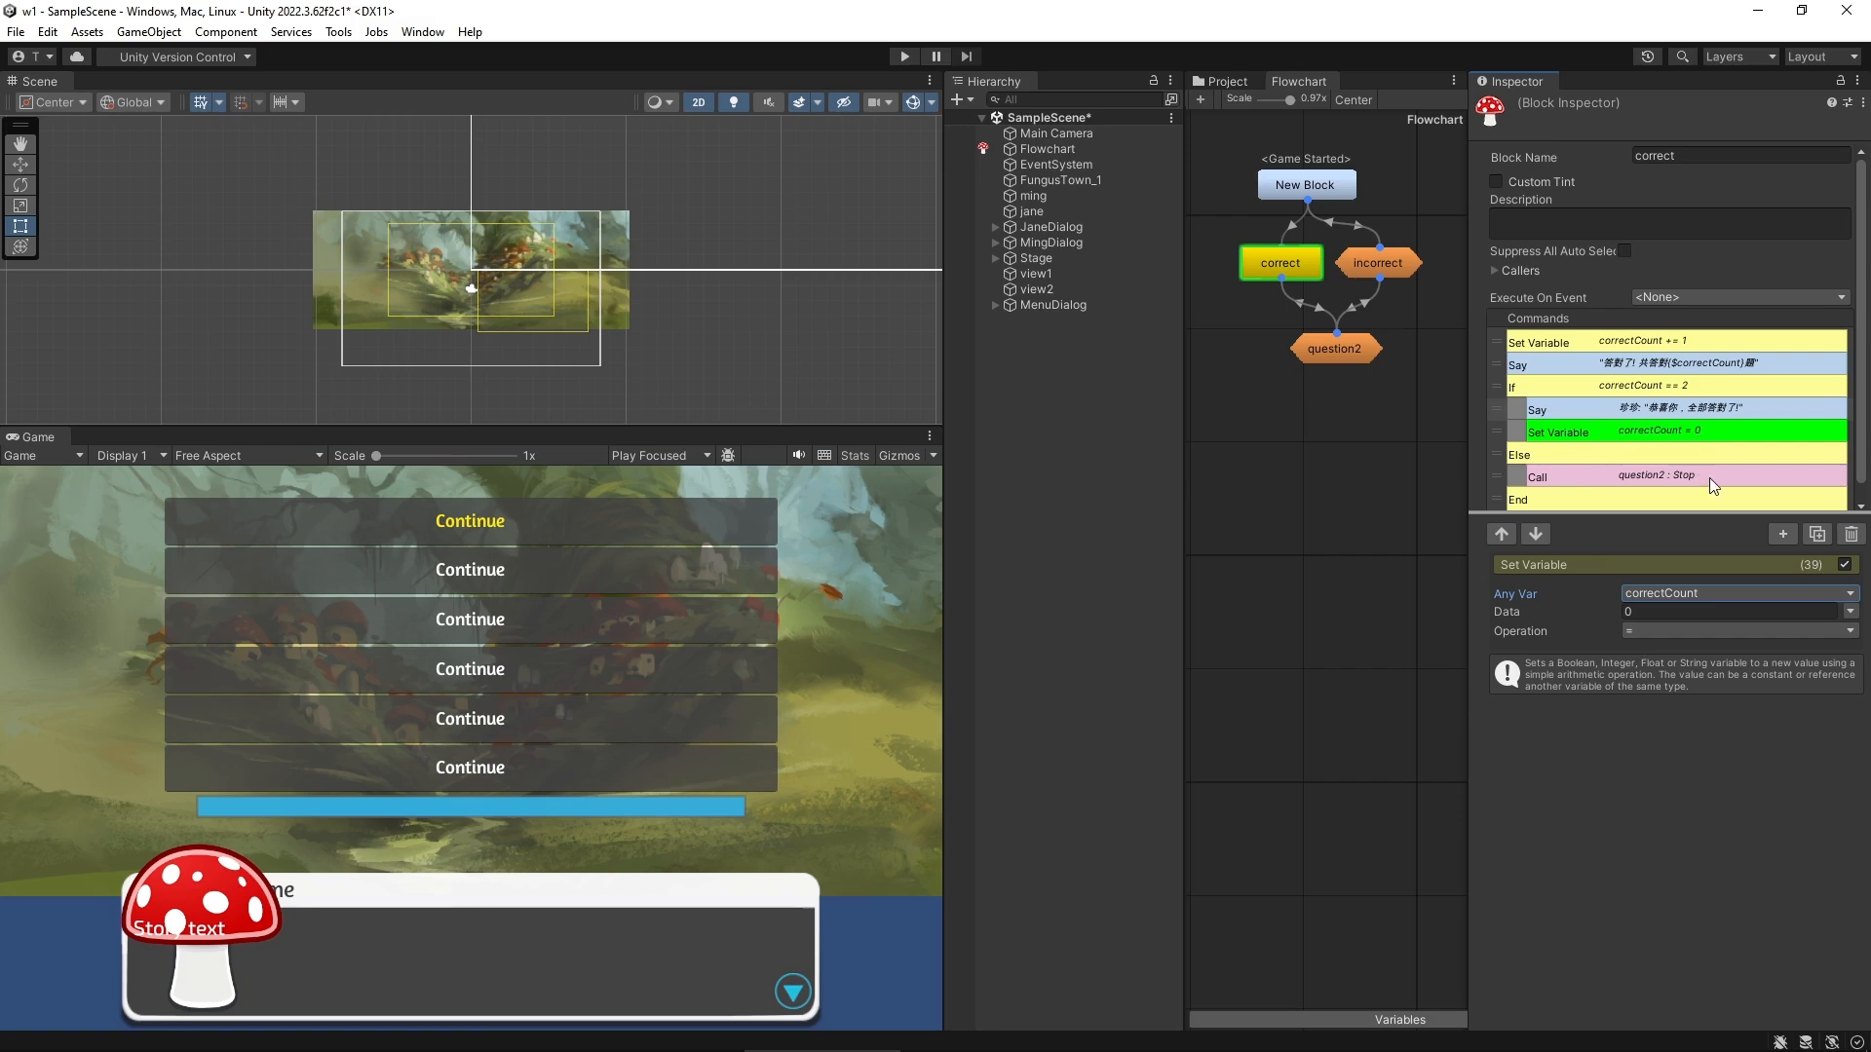
Add a Menu command after the correctCount reset in the correct block, with the text 再來一遍 and New Block as its target
{"action": "left_click", "coordinate": [1781, 532]}
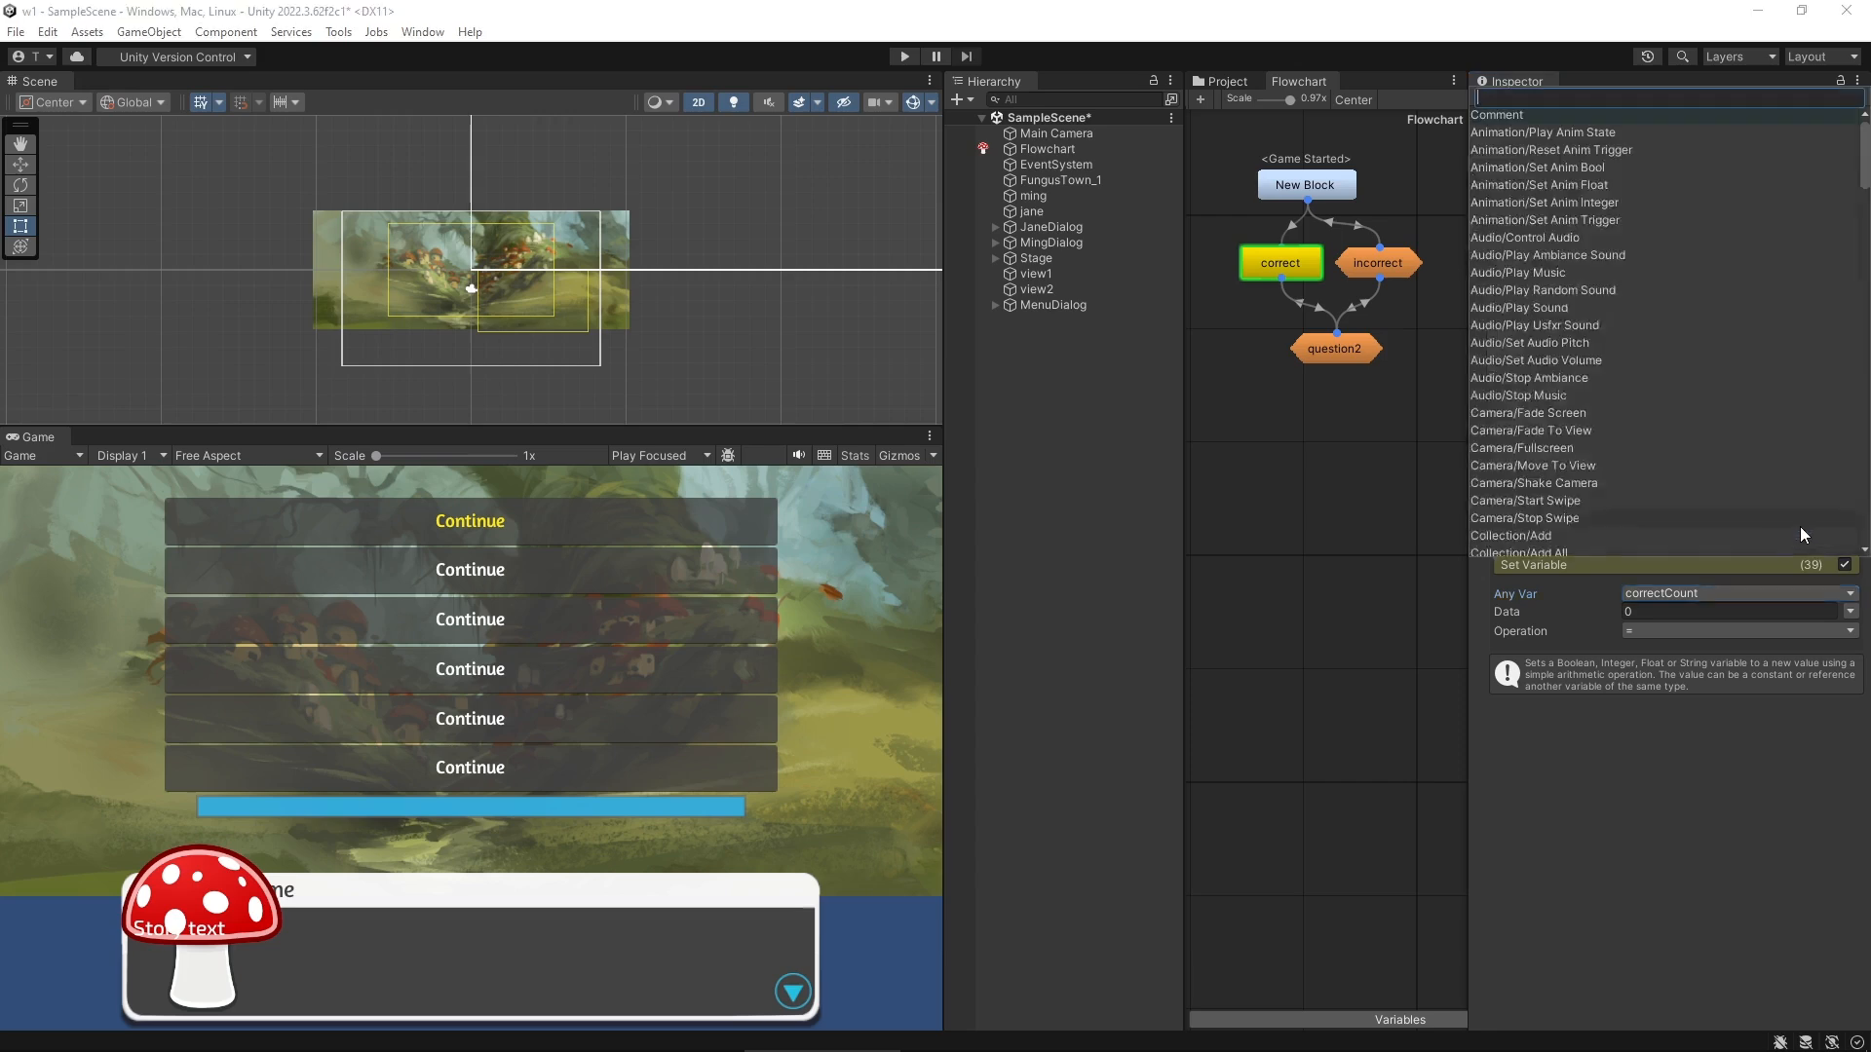
{"action": "type", "text": "menu"}
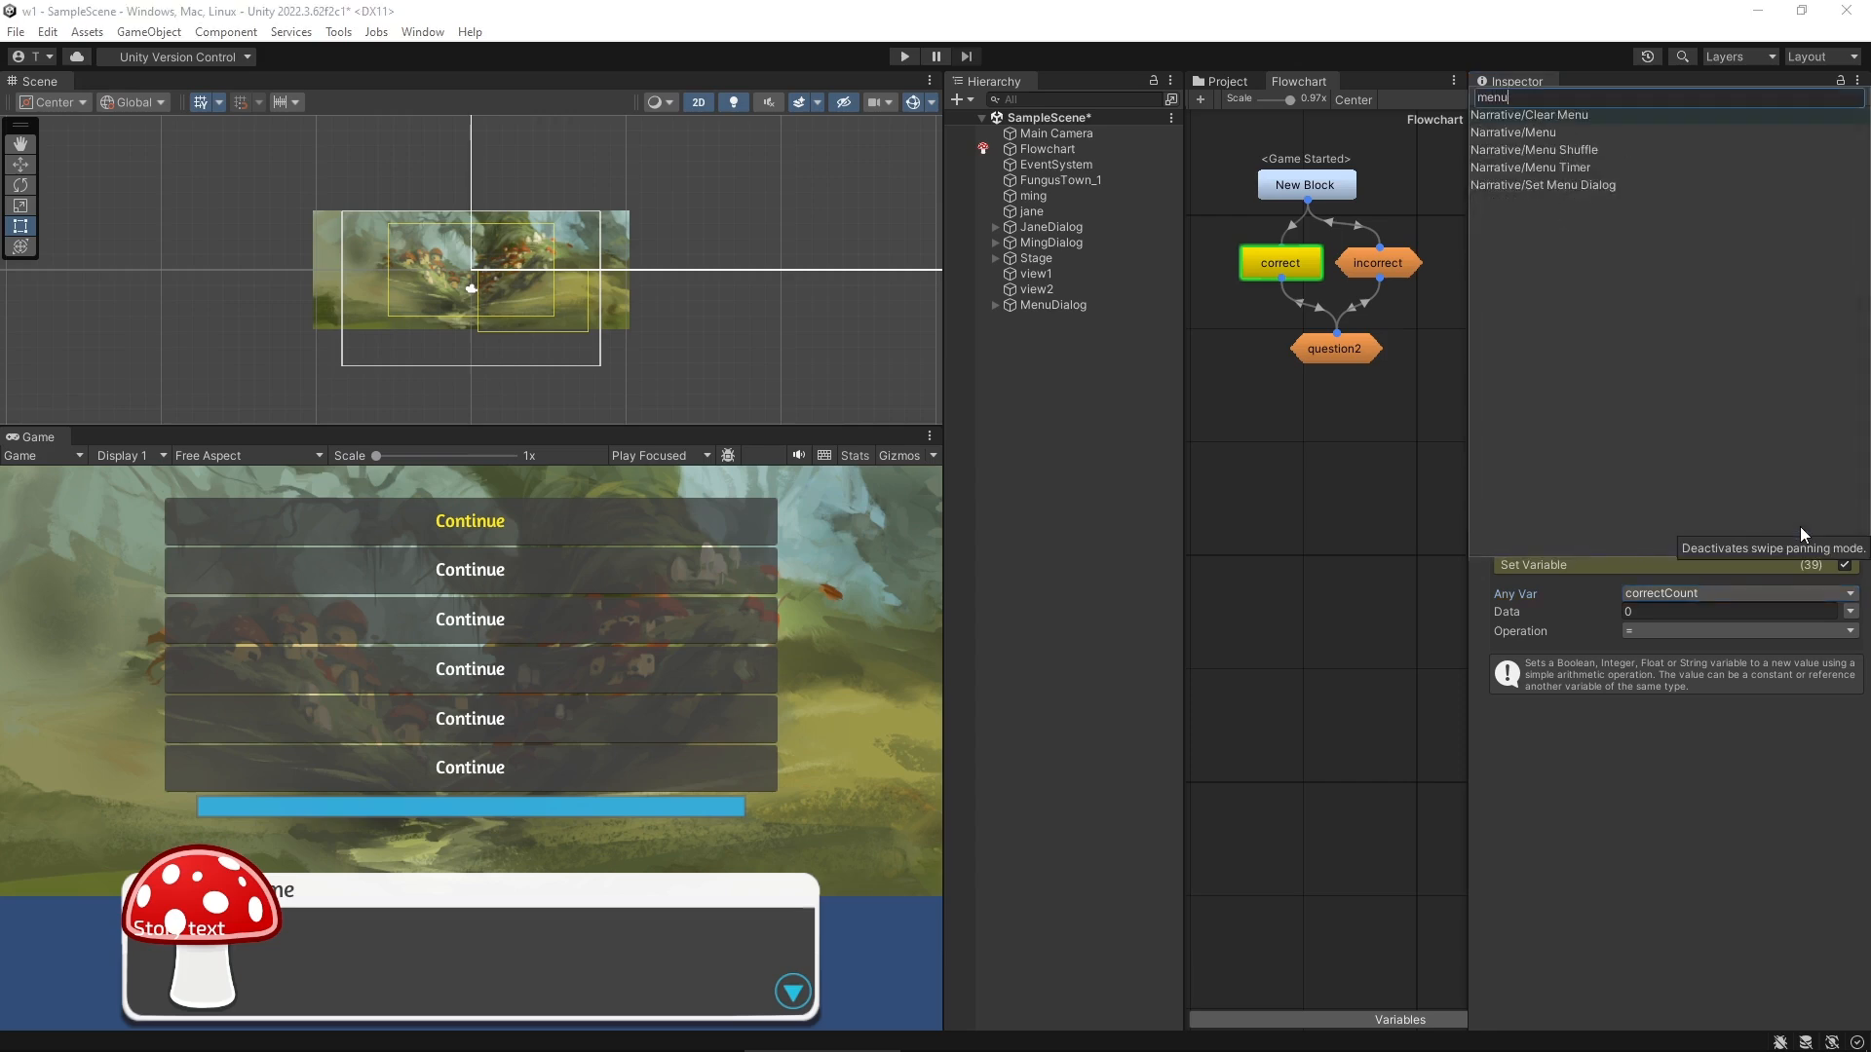
{"action": "key", "text": "Return"}
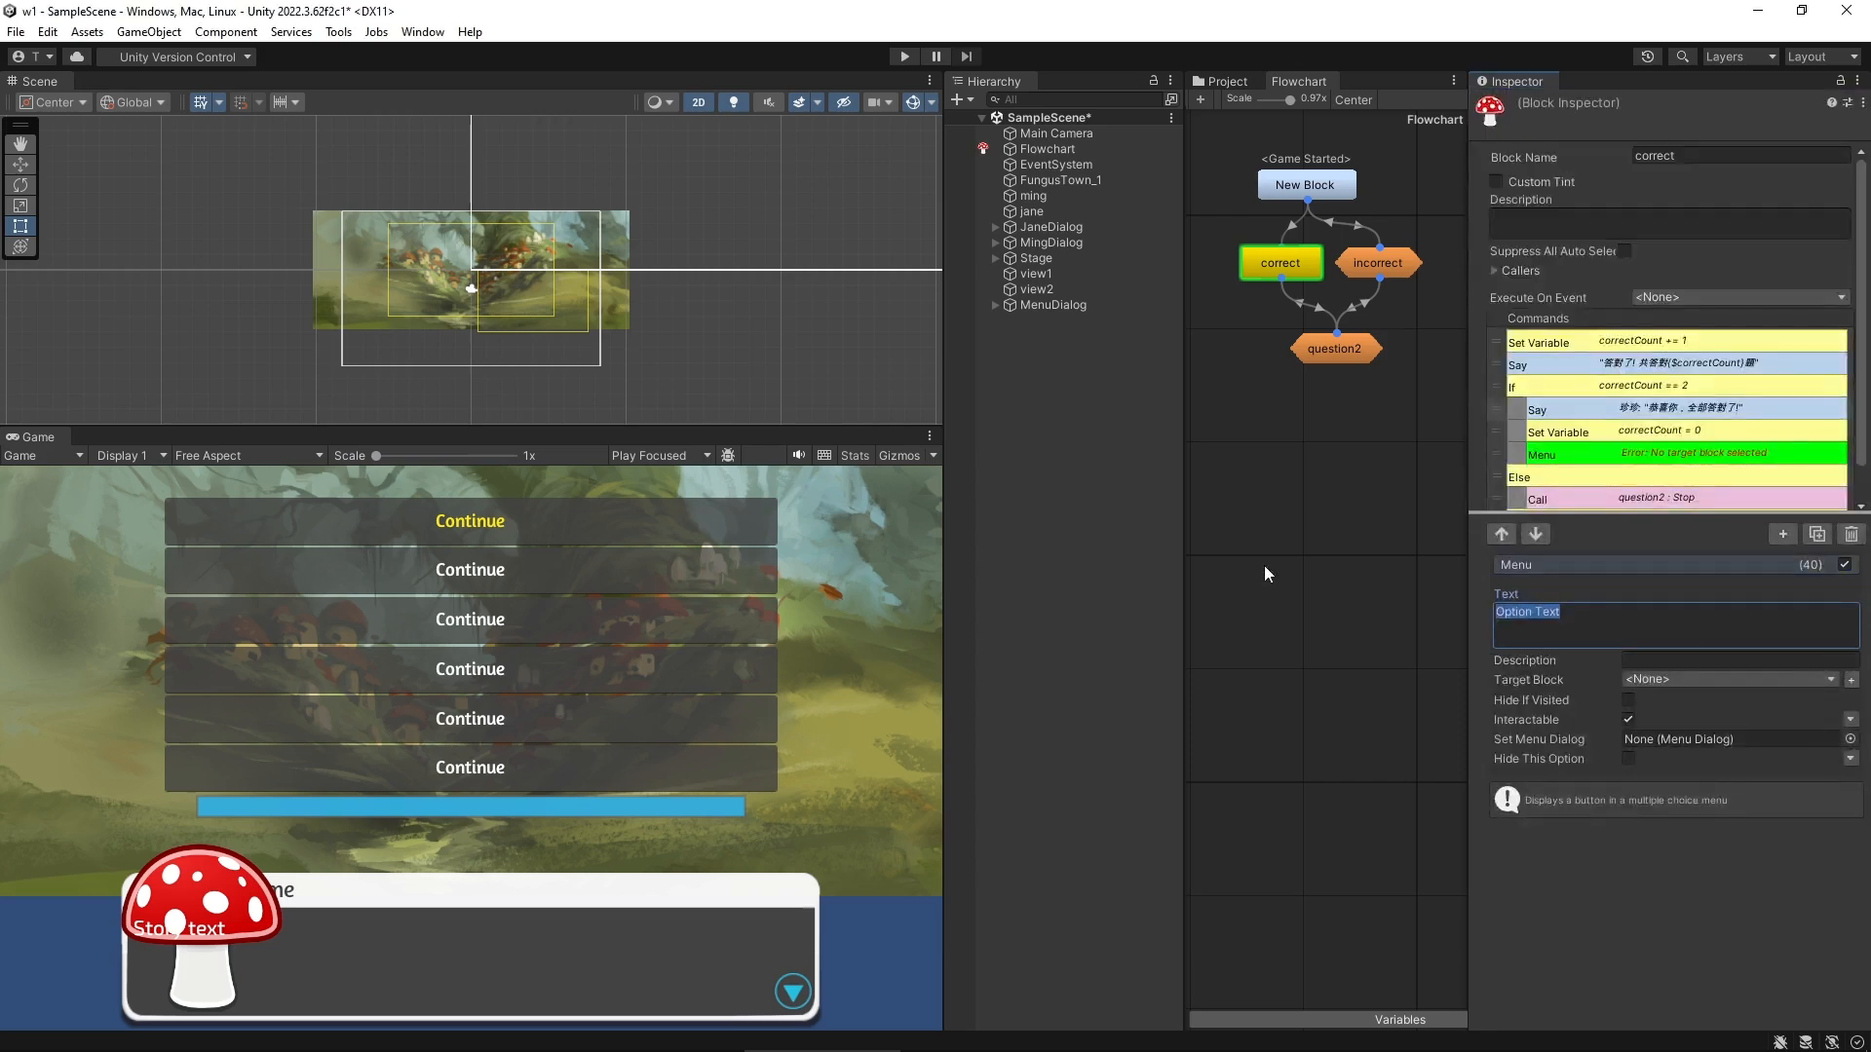
{"action": "key", "text": "BackSpace"}
{"action": "type", "text": "再來一"}
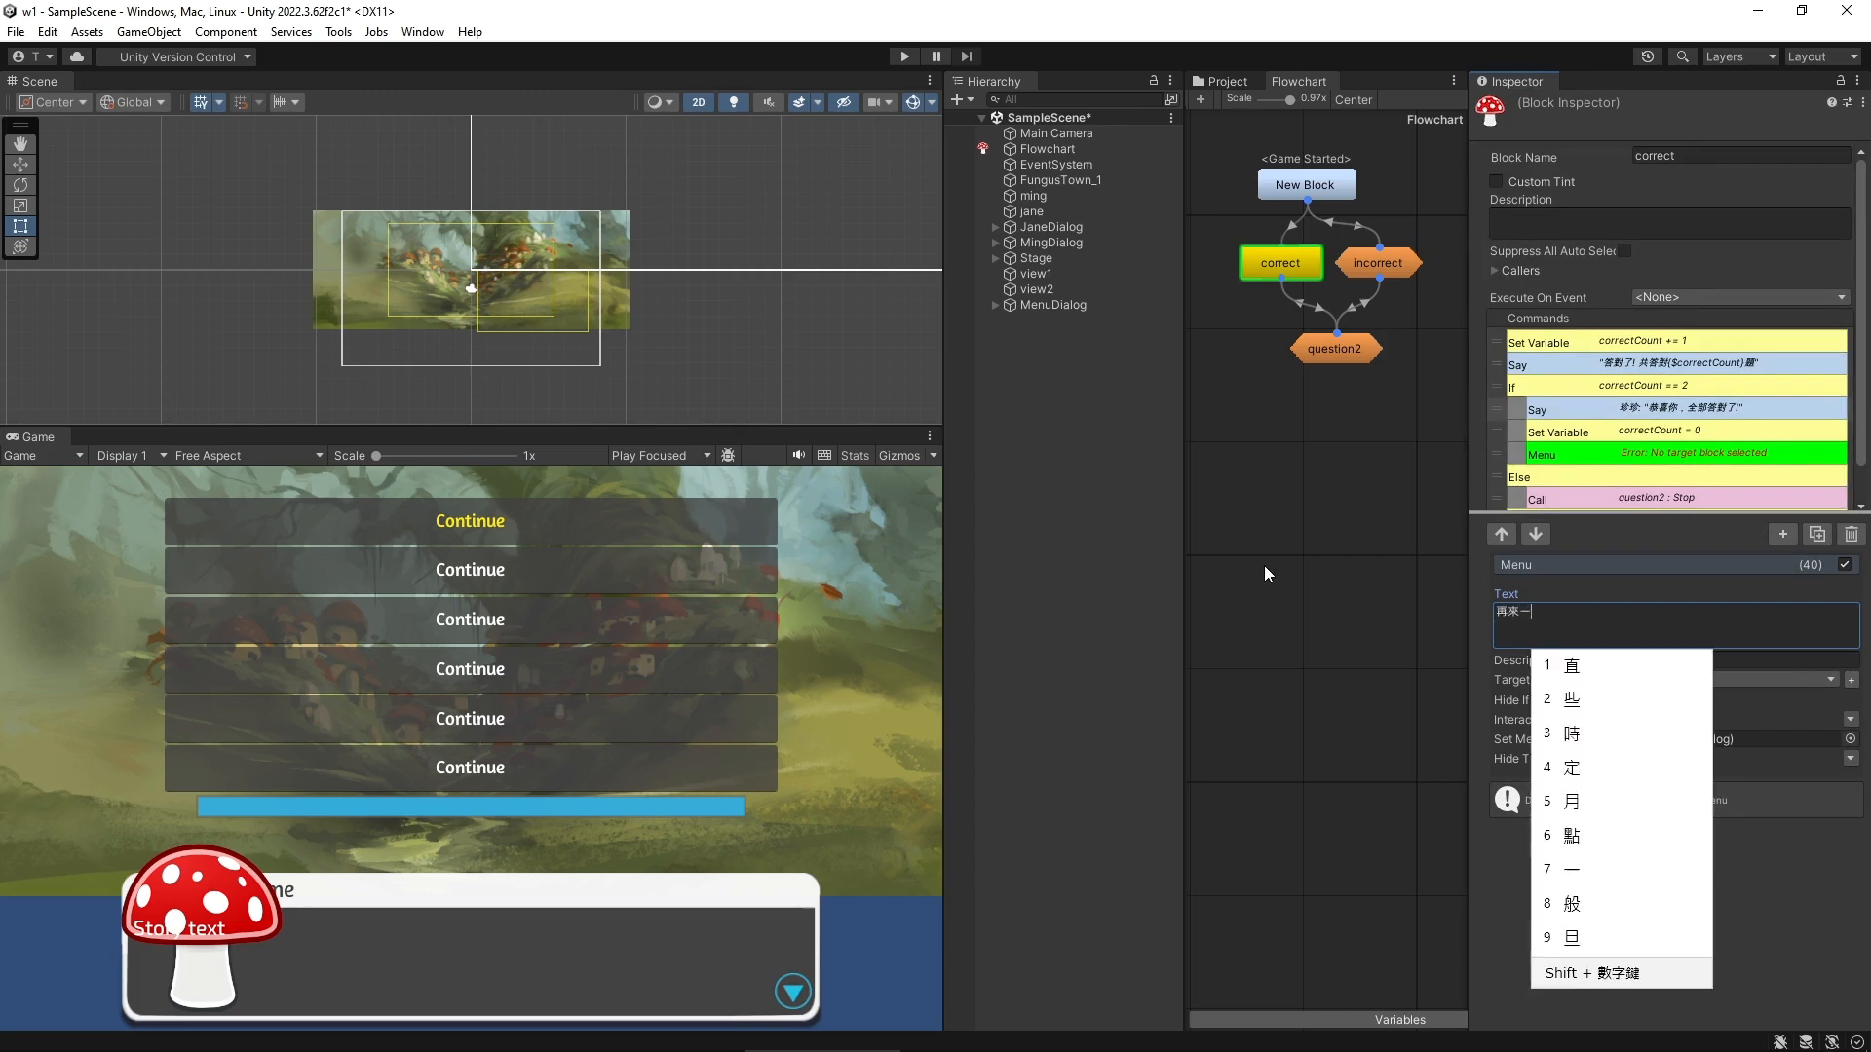
{"action": "type", "text": "遍"}
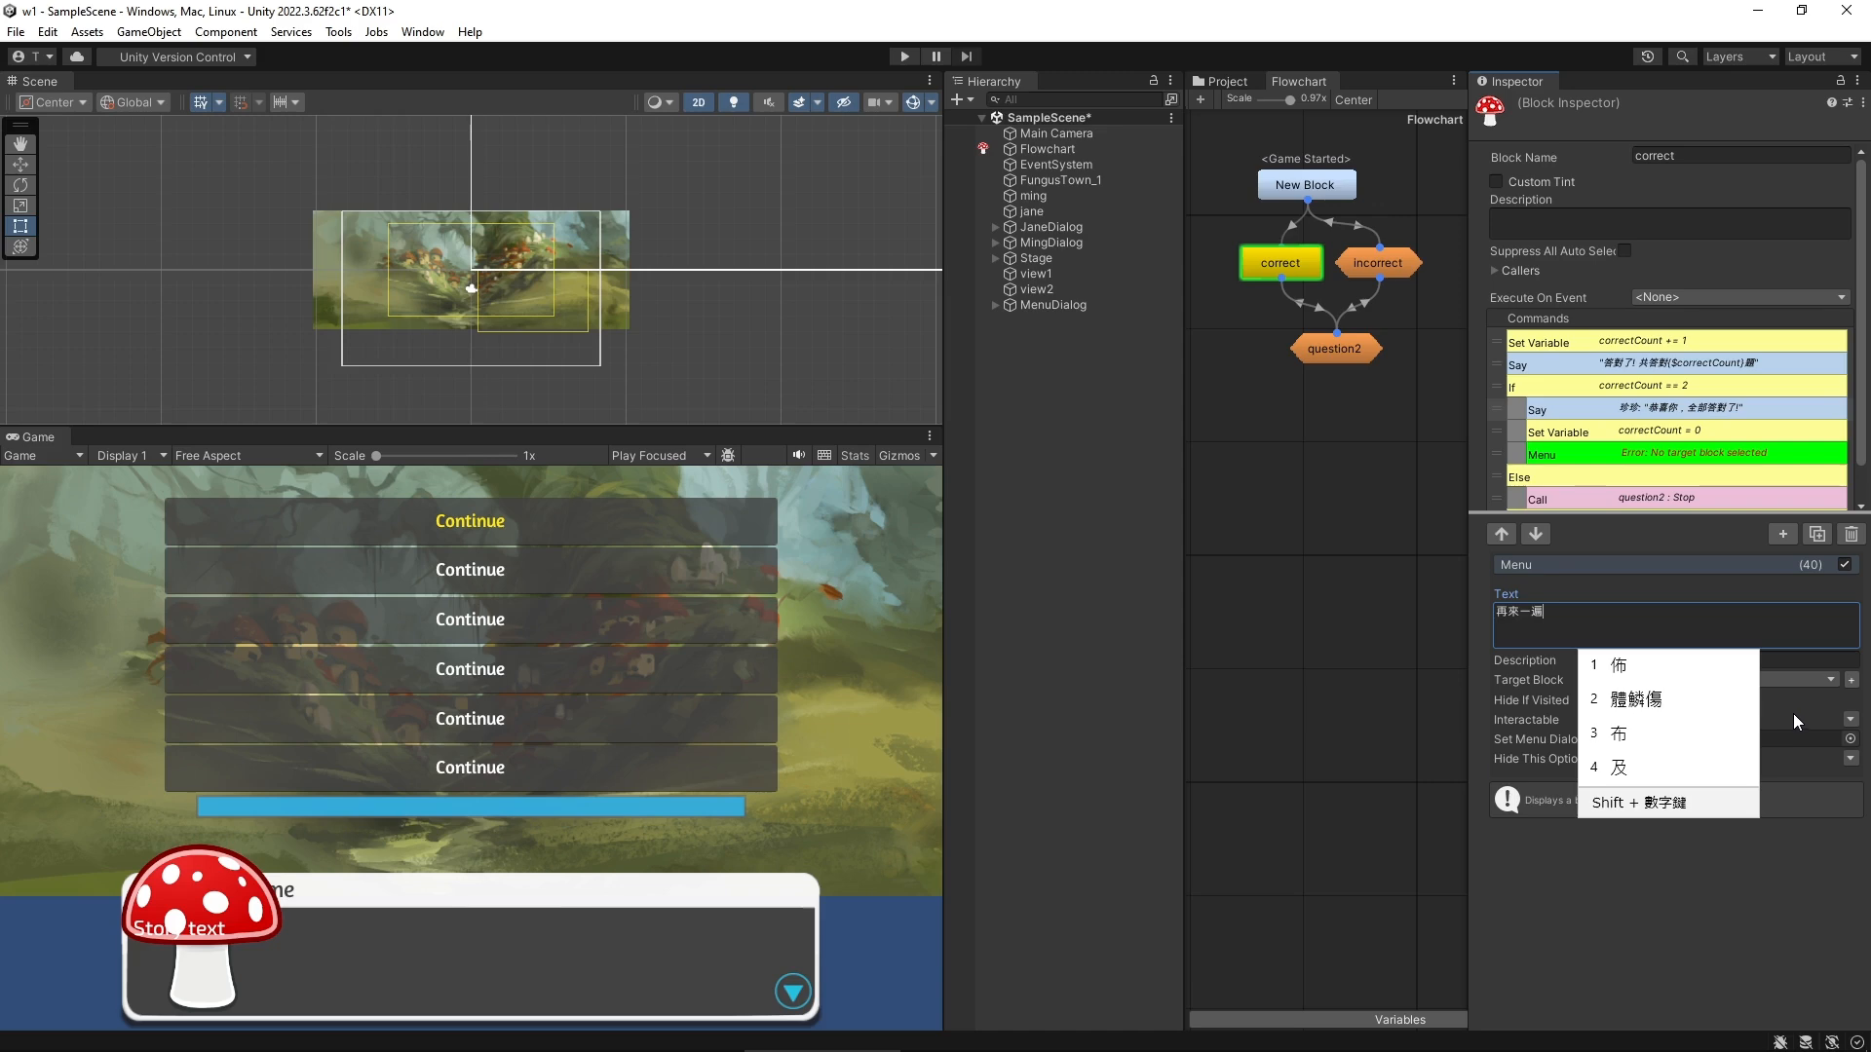
{"action": "left_click", "coordinate": [1795, 675]}
{"action": "left_click", "coordinate": [1704, 756]}
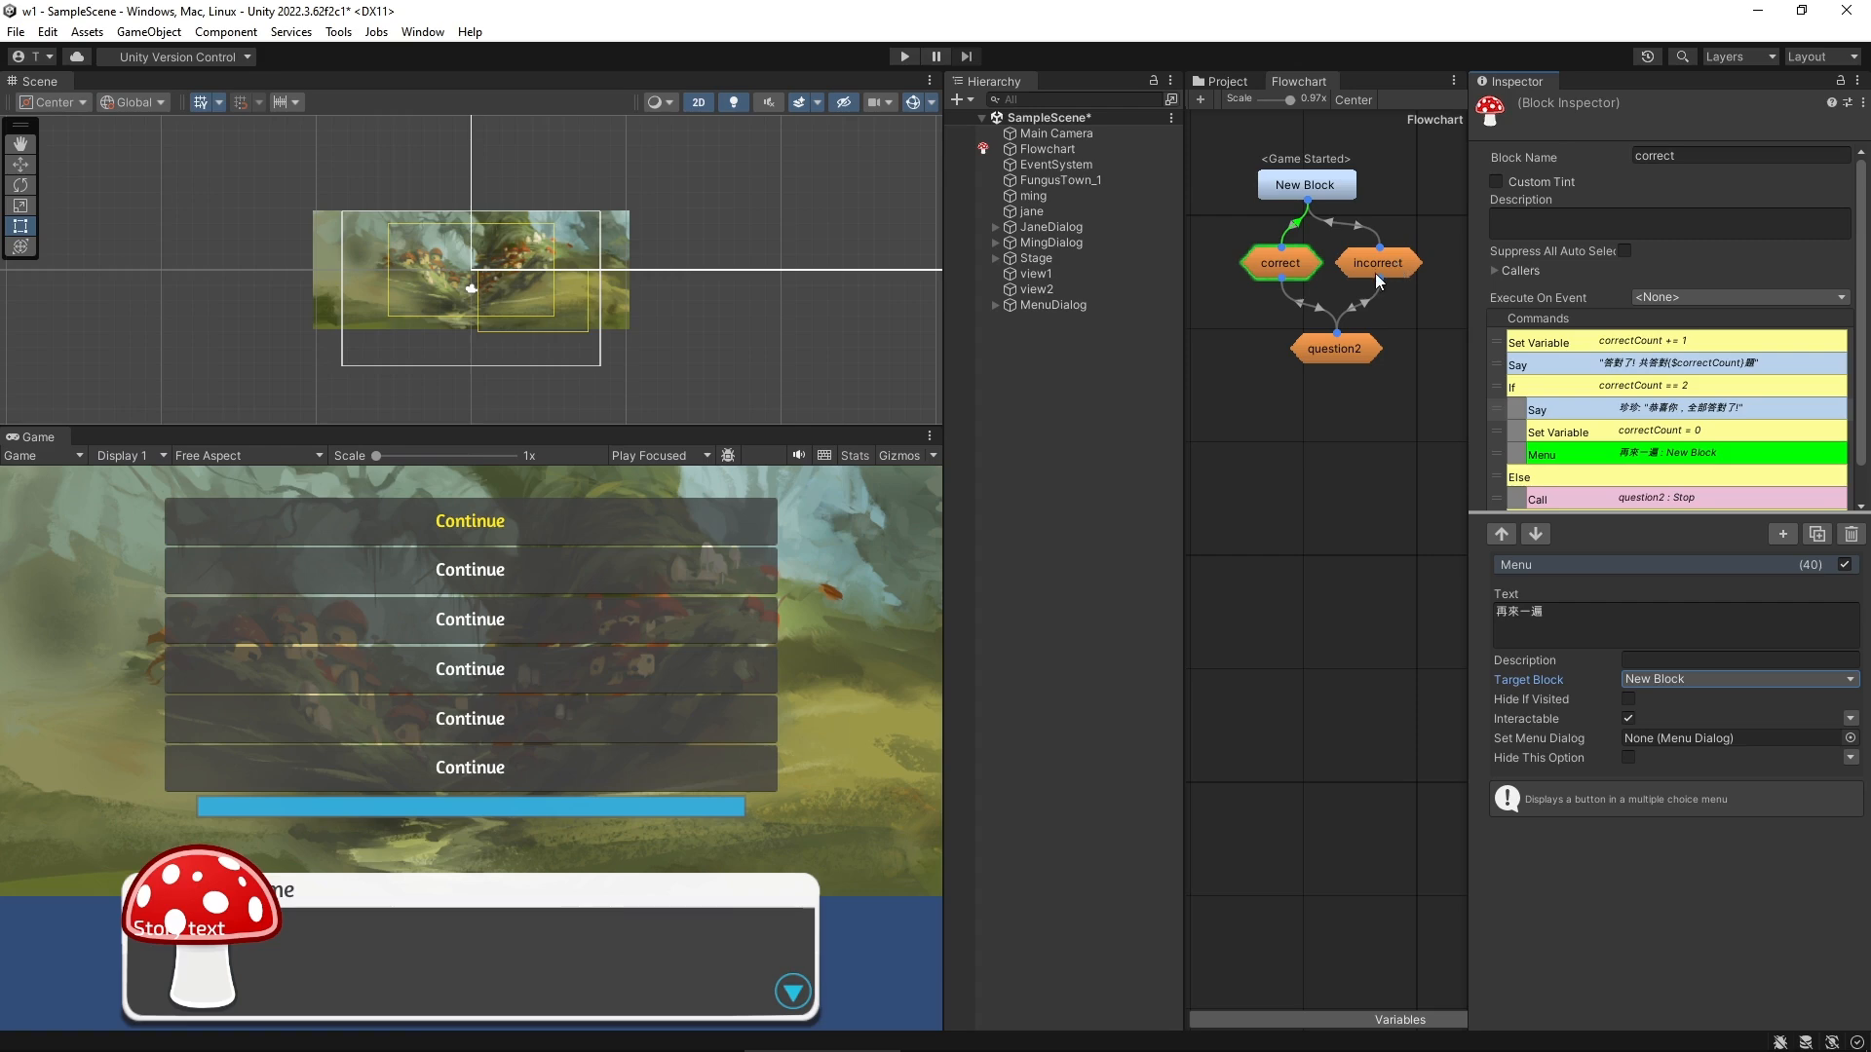
{"action": "left_click", "coordinate": [1740, 447]}
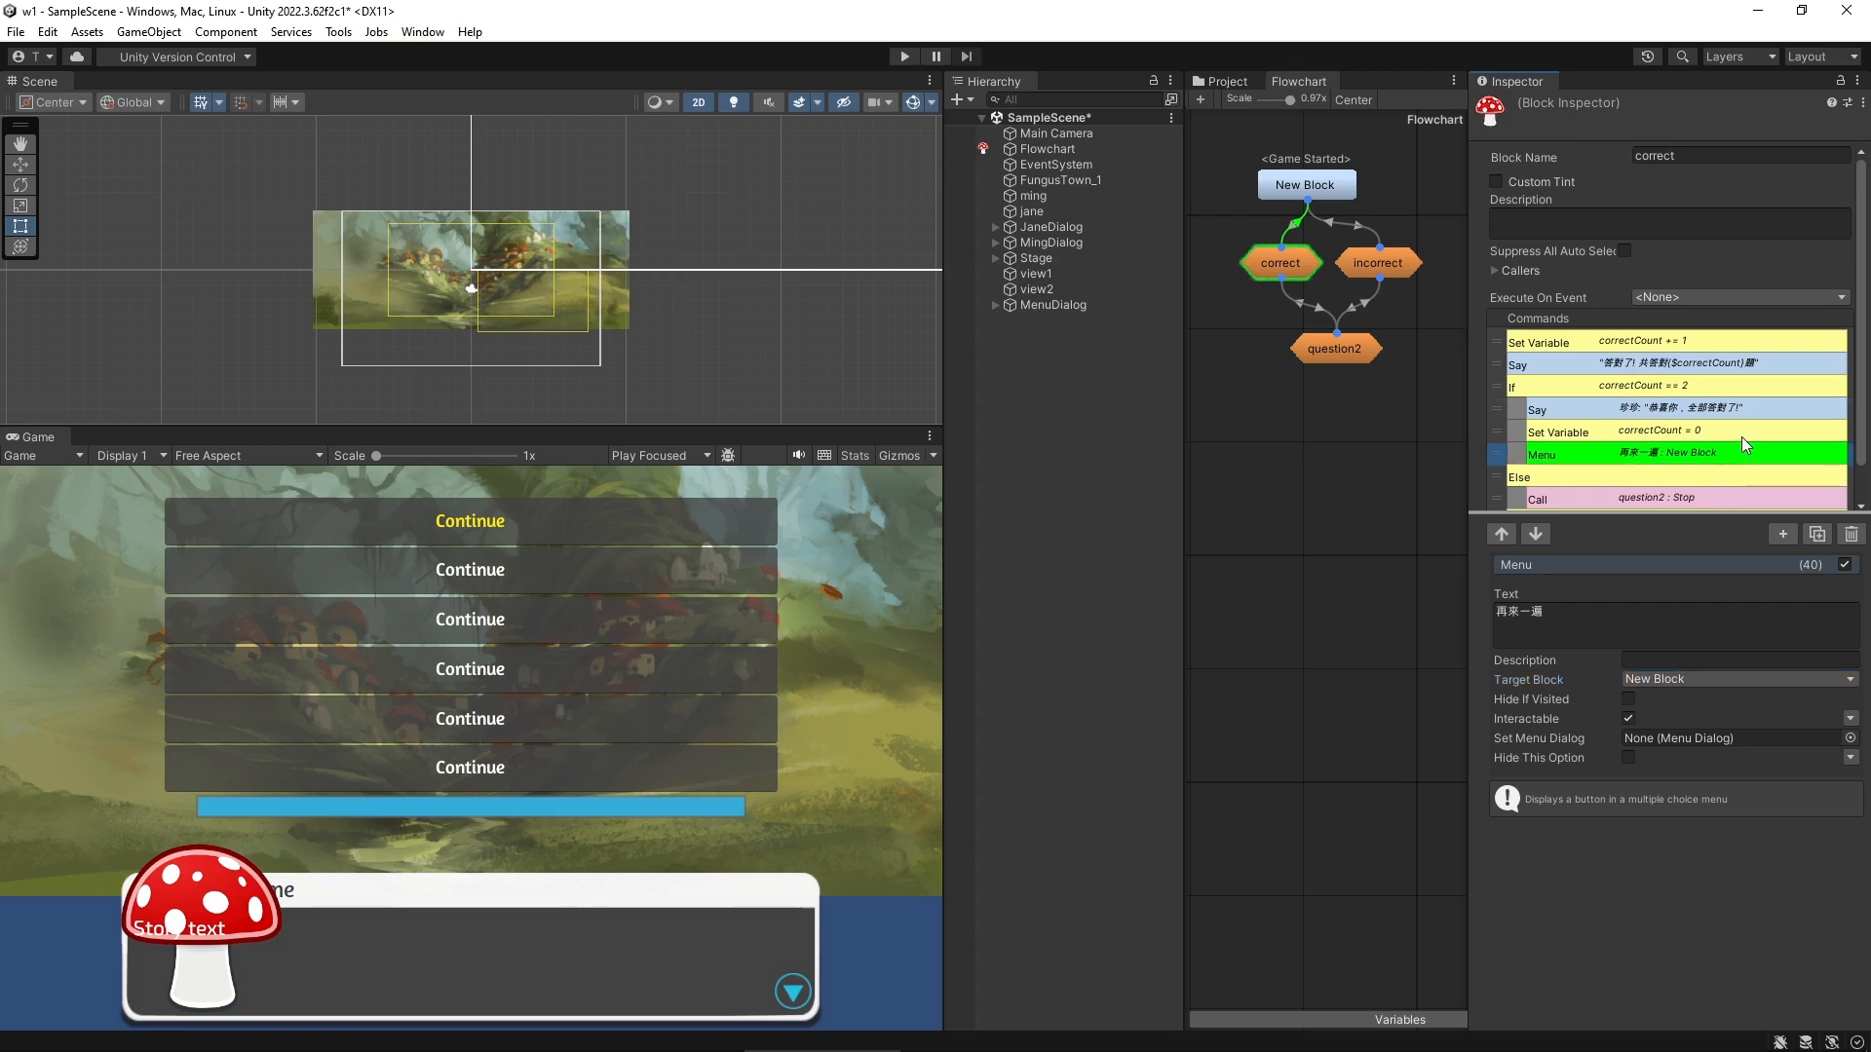
{"action": "left_click", "coordinate": [1740, 434]}
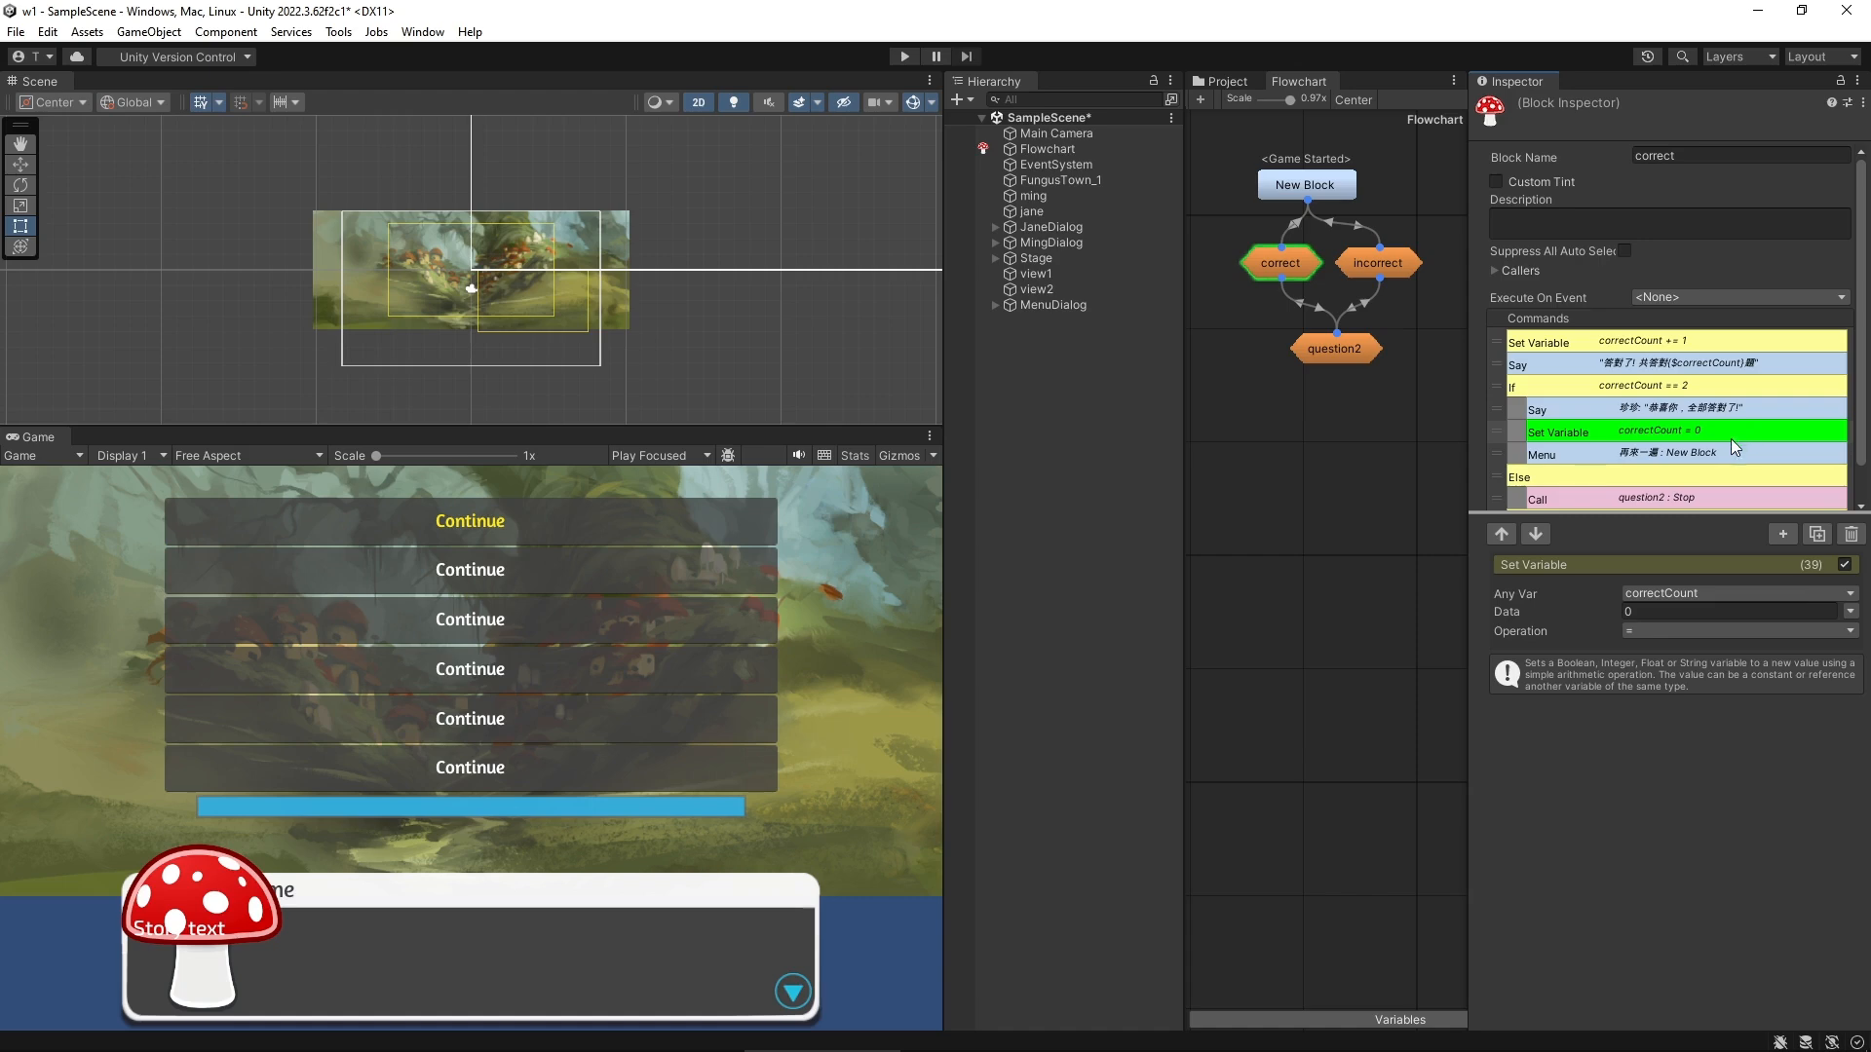
Play-test the scene through the opening dialogue to the first question, and enlarge the block's command list area
{"action": "left_click", "coordinate": [1232, 605]}
{"action": "key", "text": "ctrl+p"}
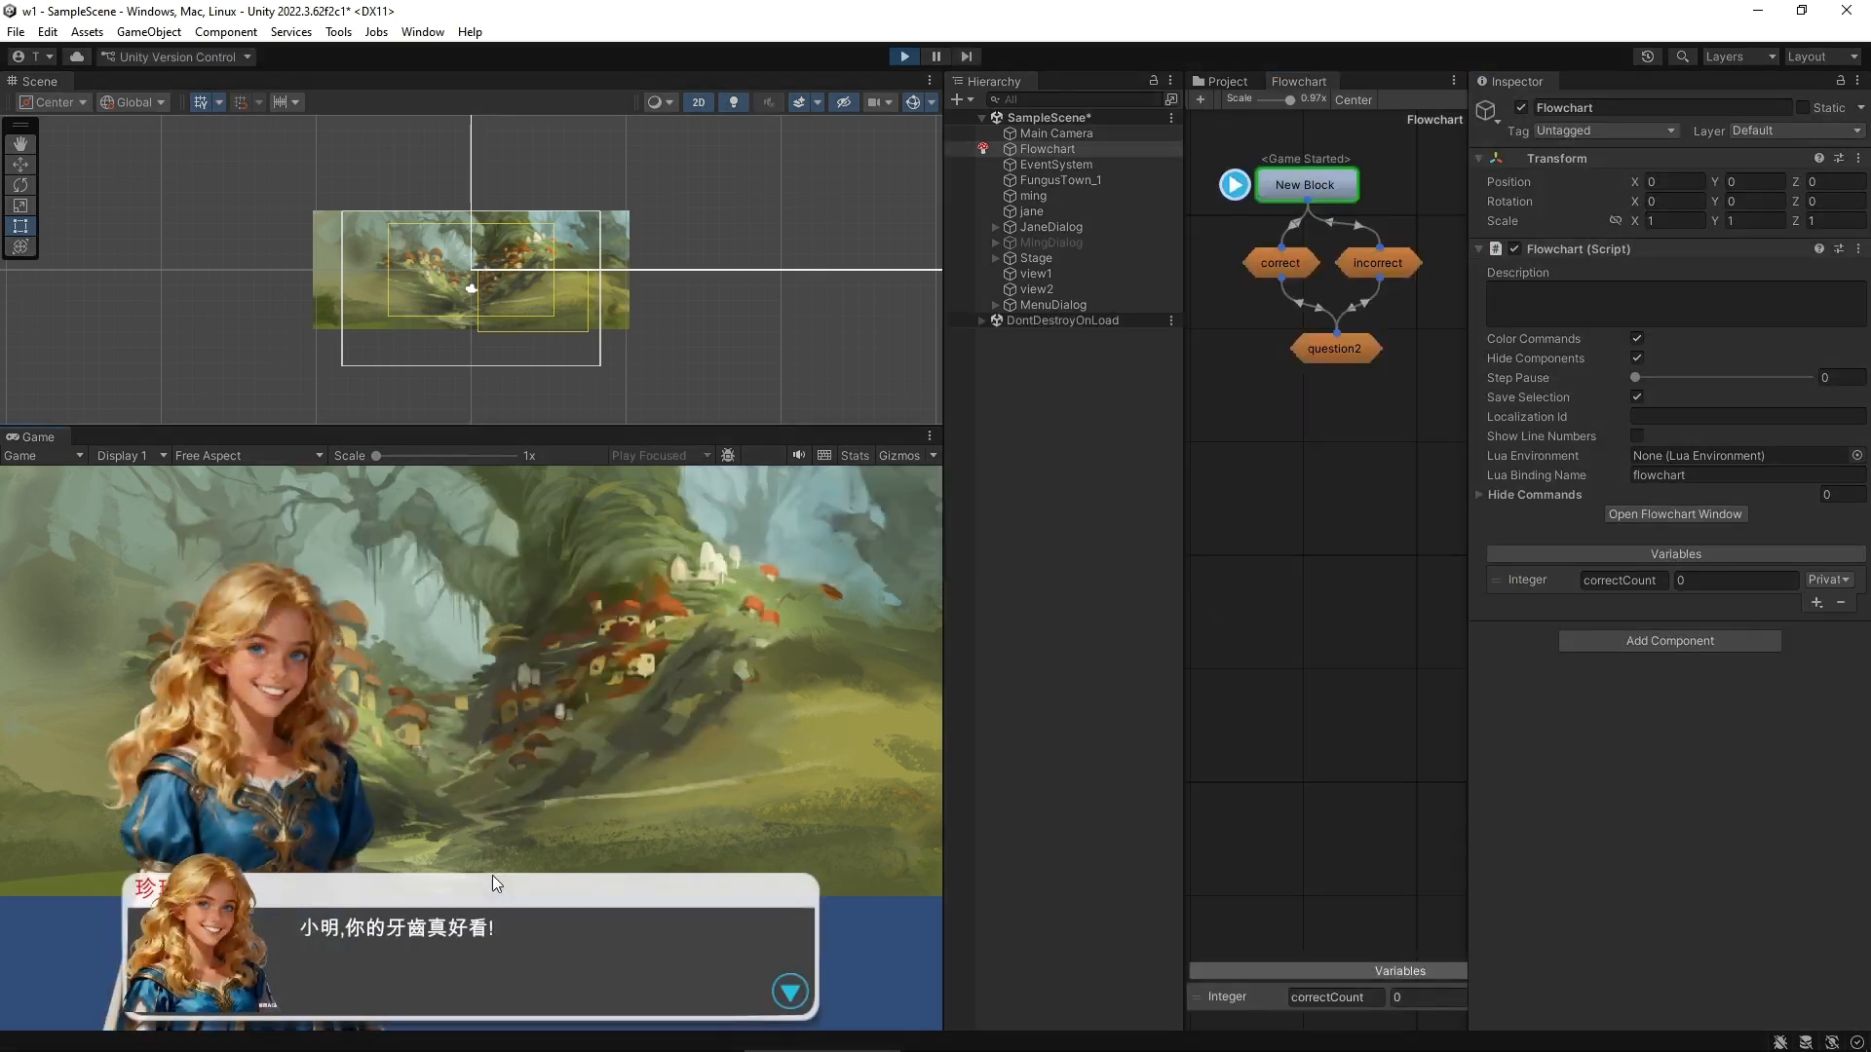
{"action": "left_click", "coordinate": [493, 875]}
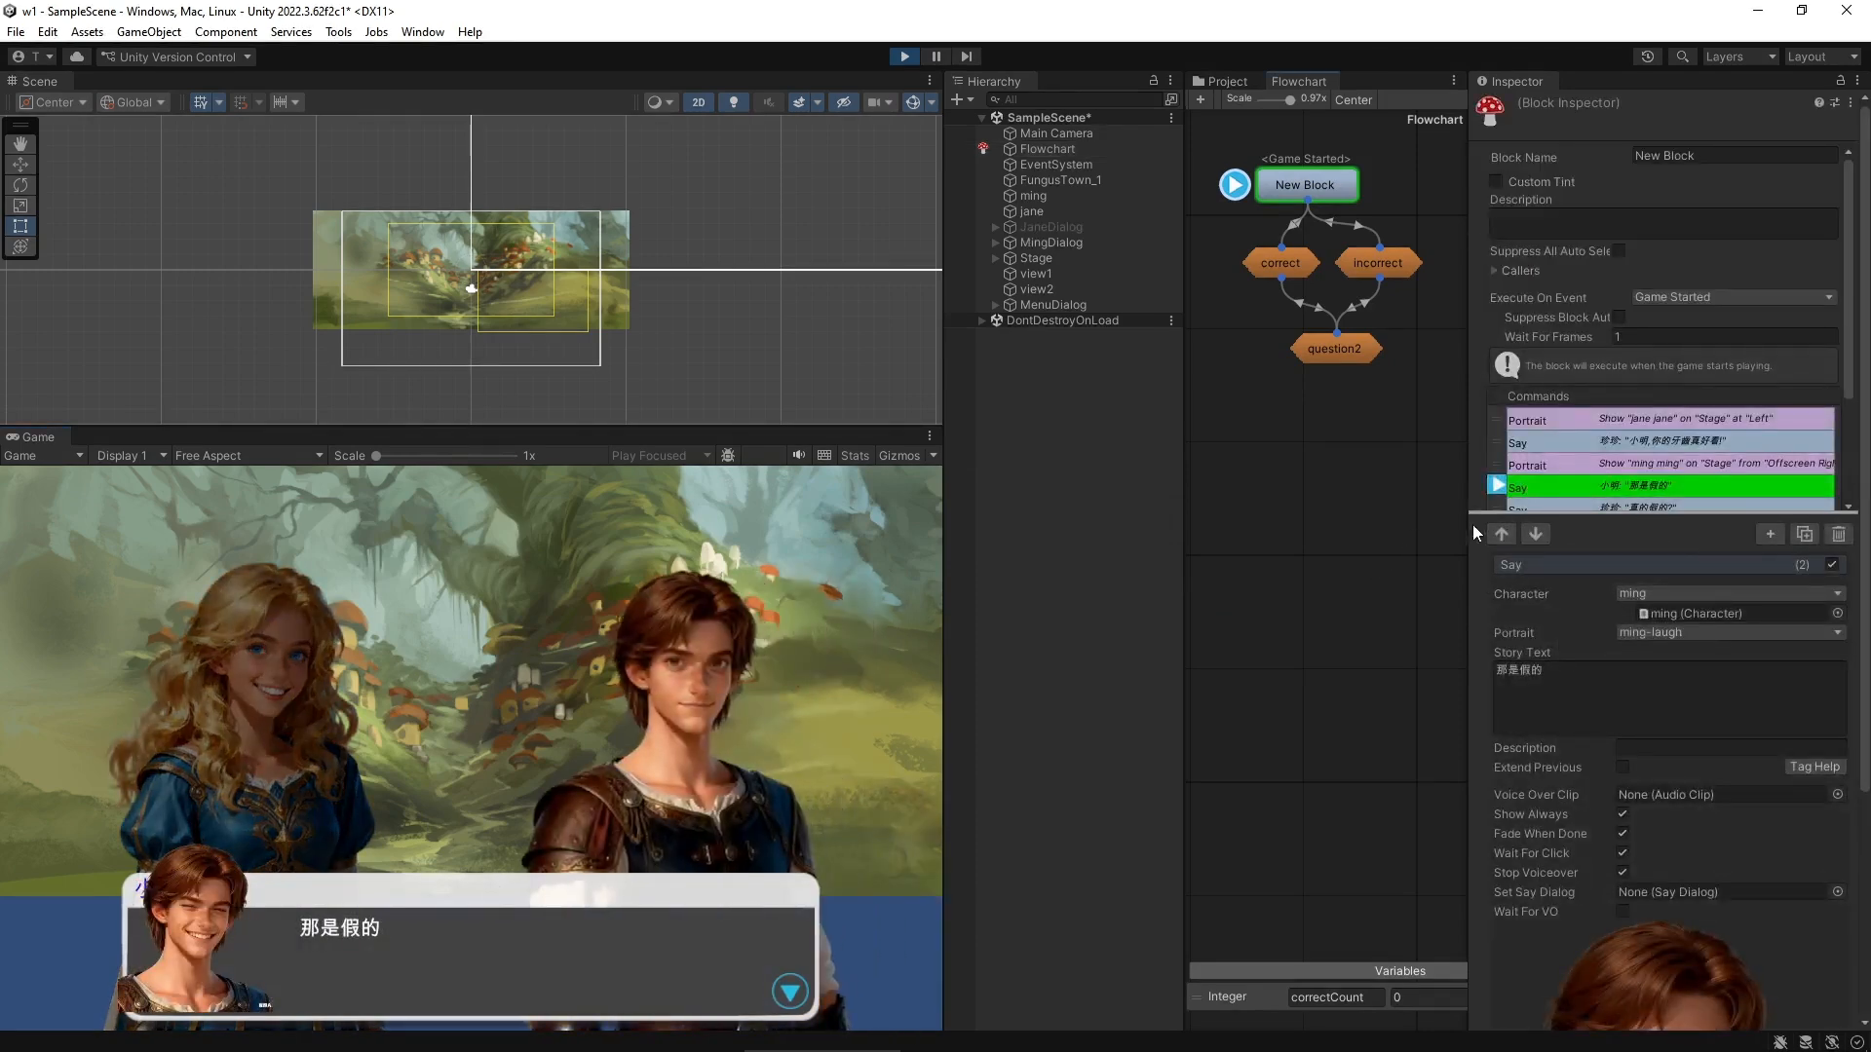
{"action": "left_click", "coordinate": [717, 883]}
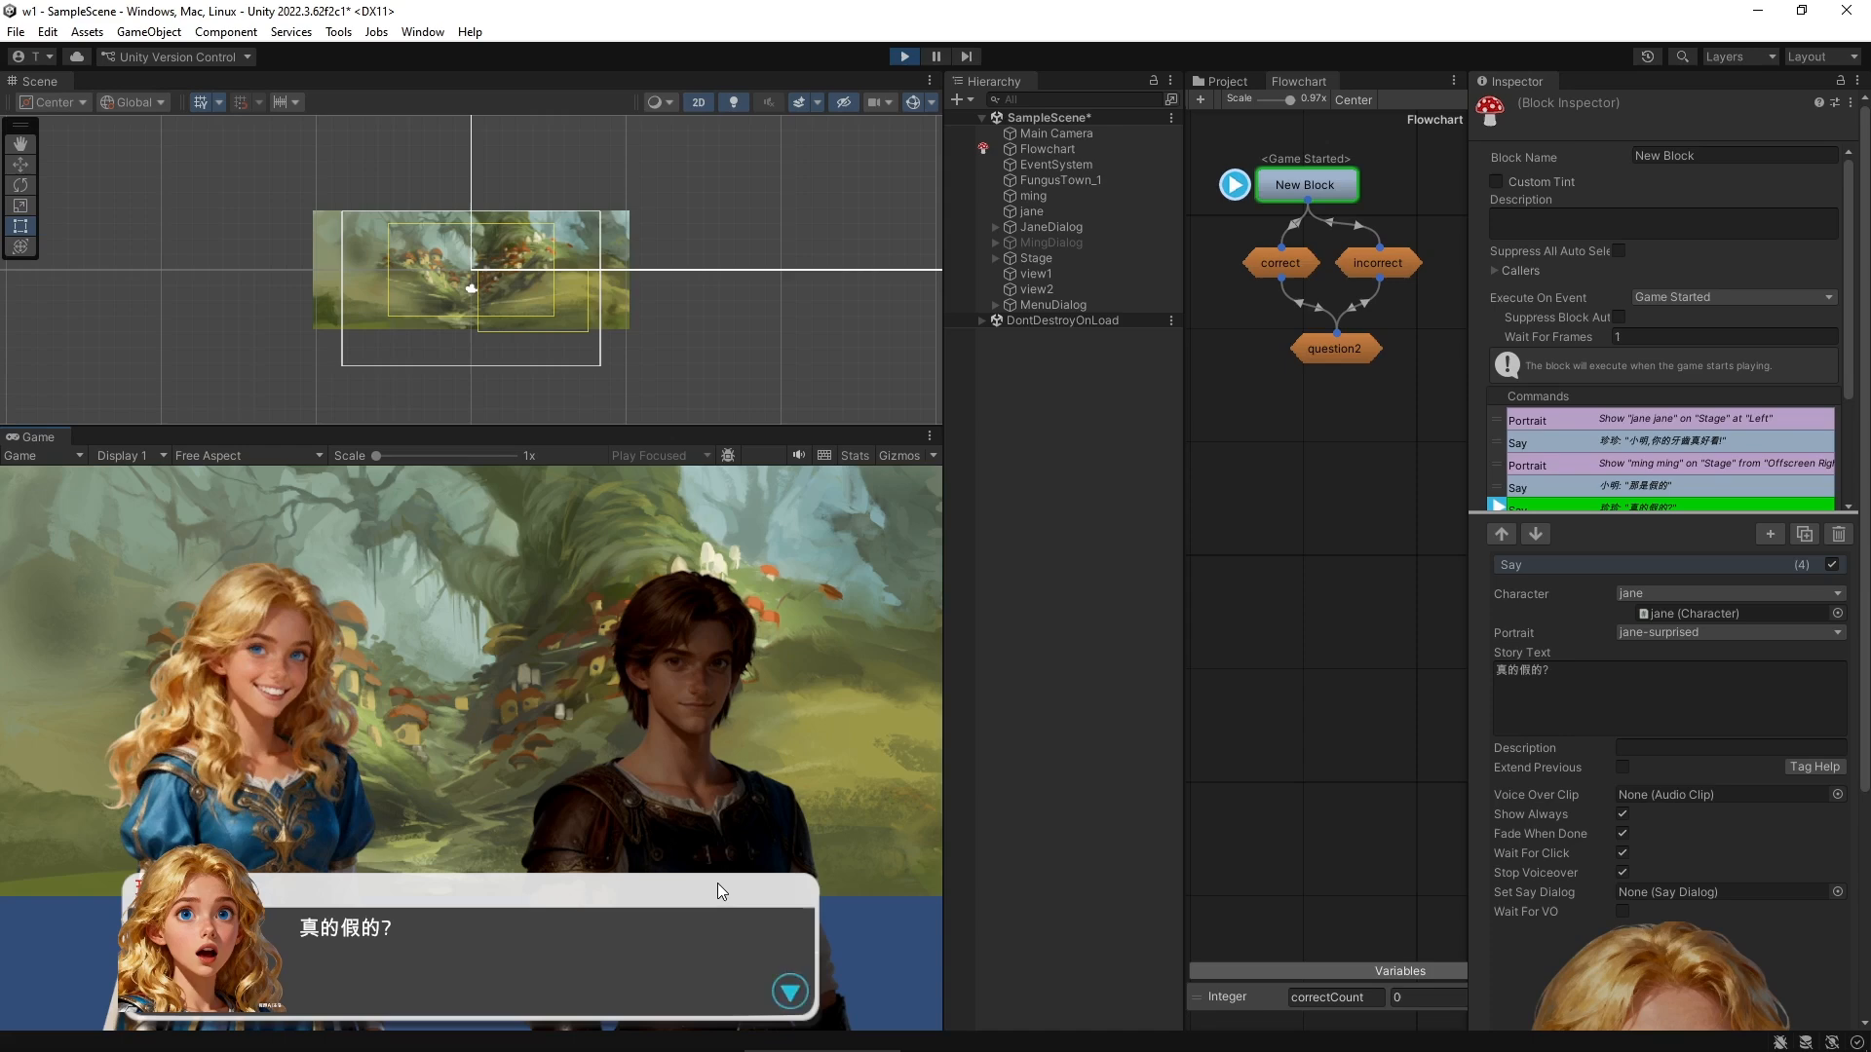
{"action": "left_click", "coordinate": [717, 882]}
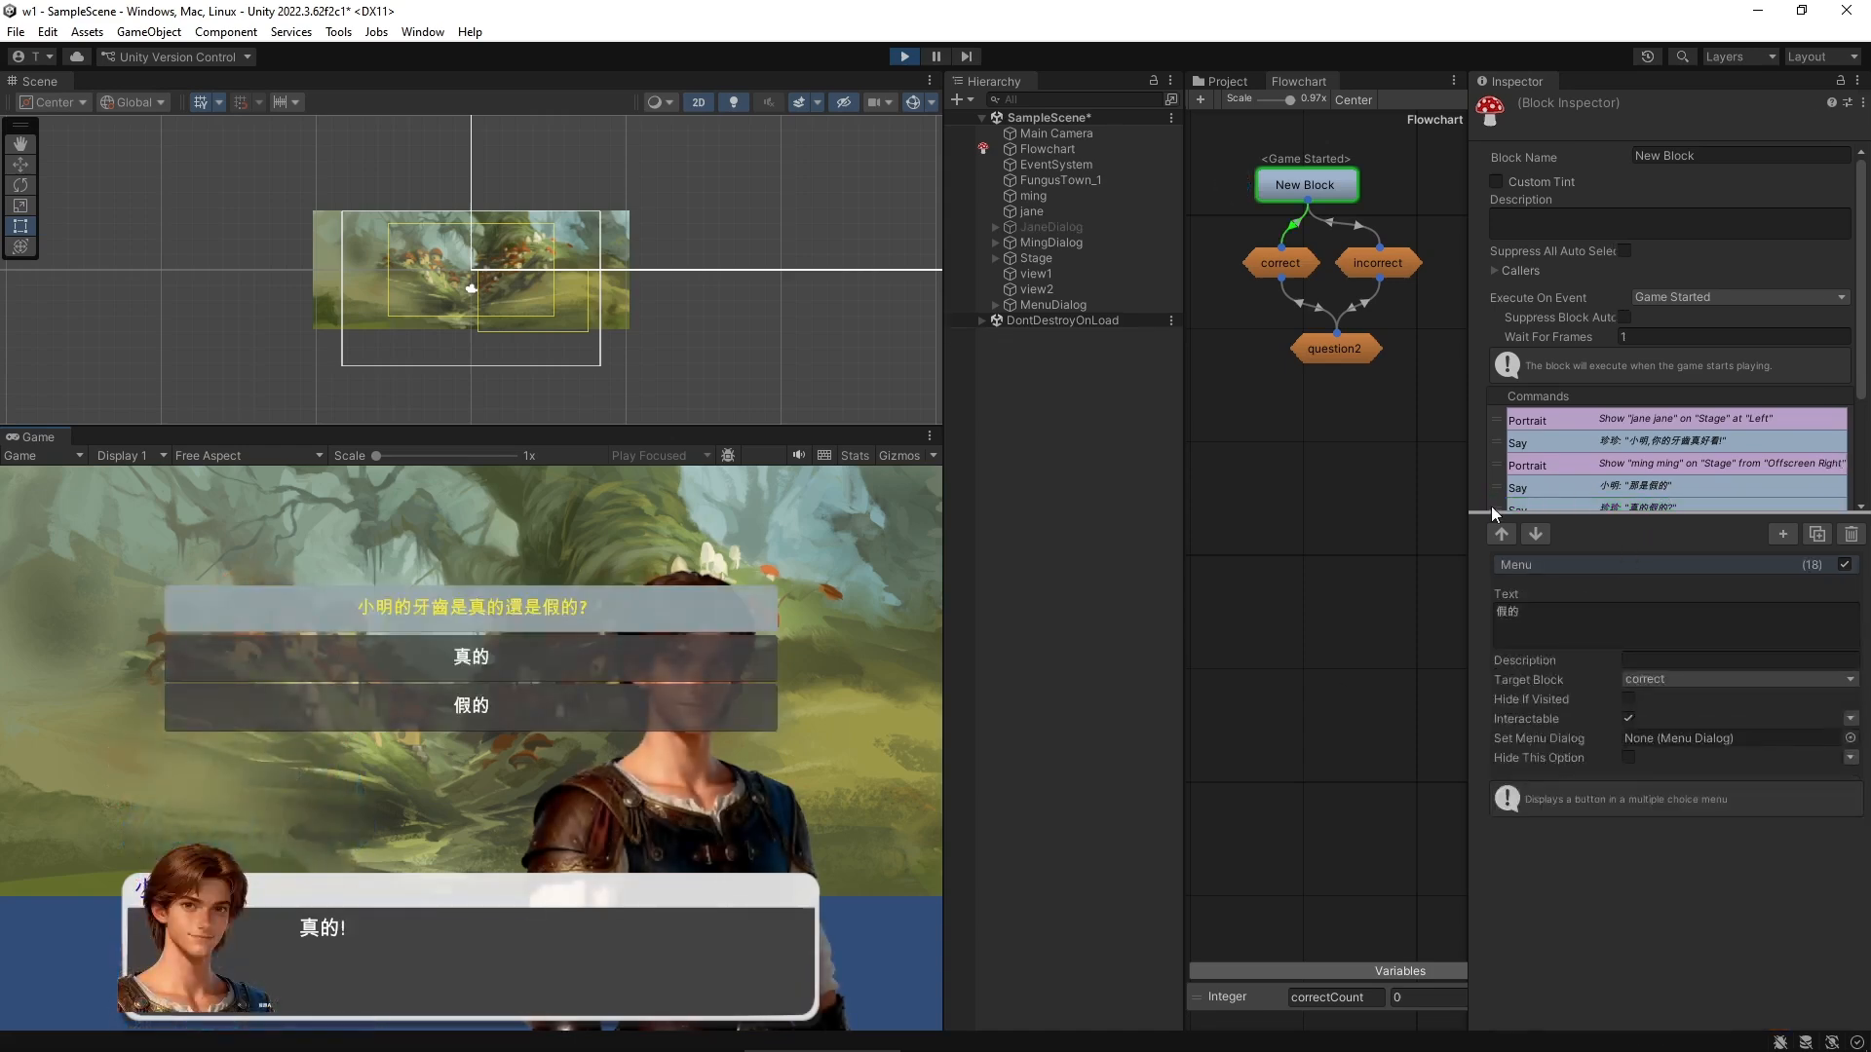
{"action": "left_click_drag", "start_coordinate": [1482, 514], "coordinate": [1500, 721]}
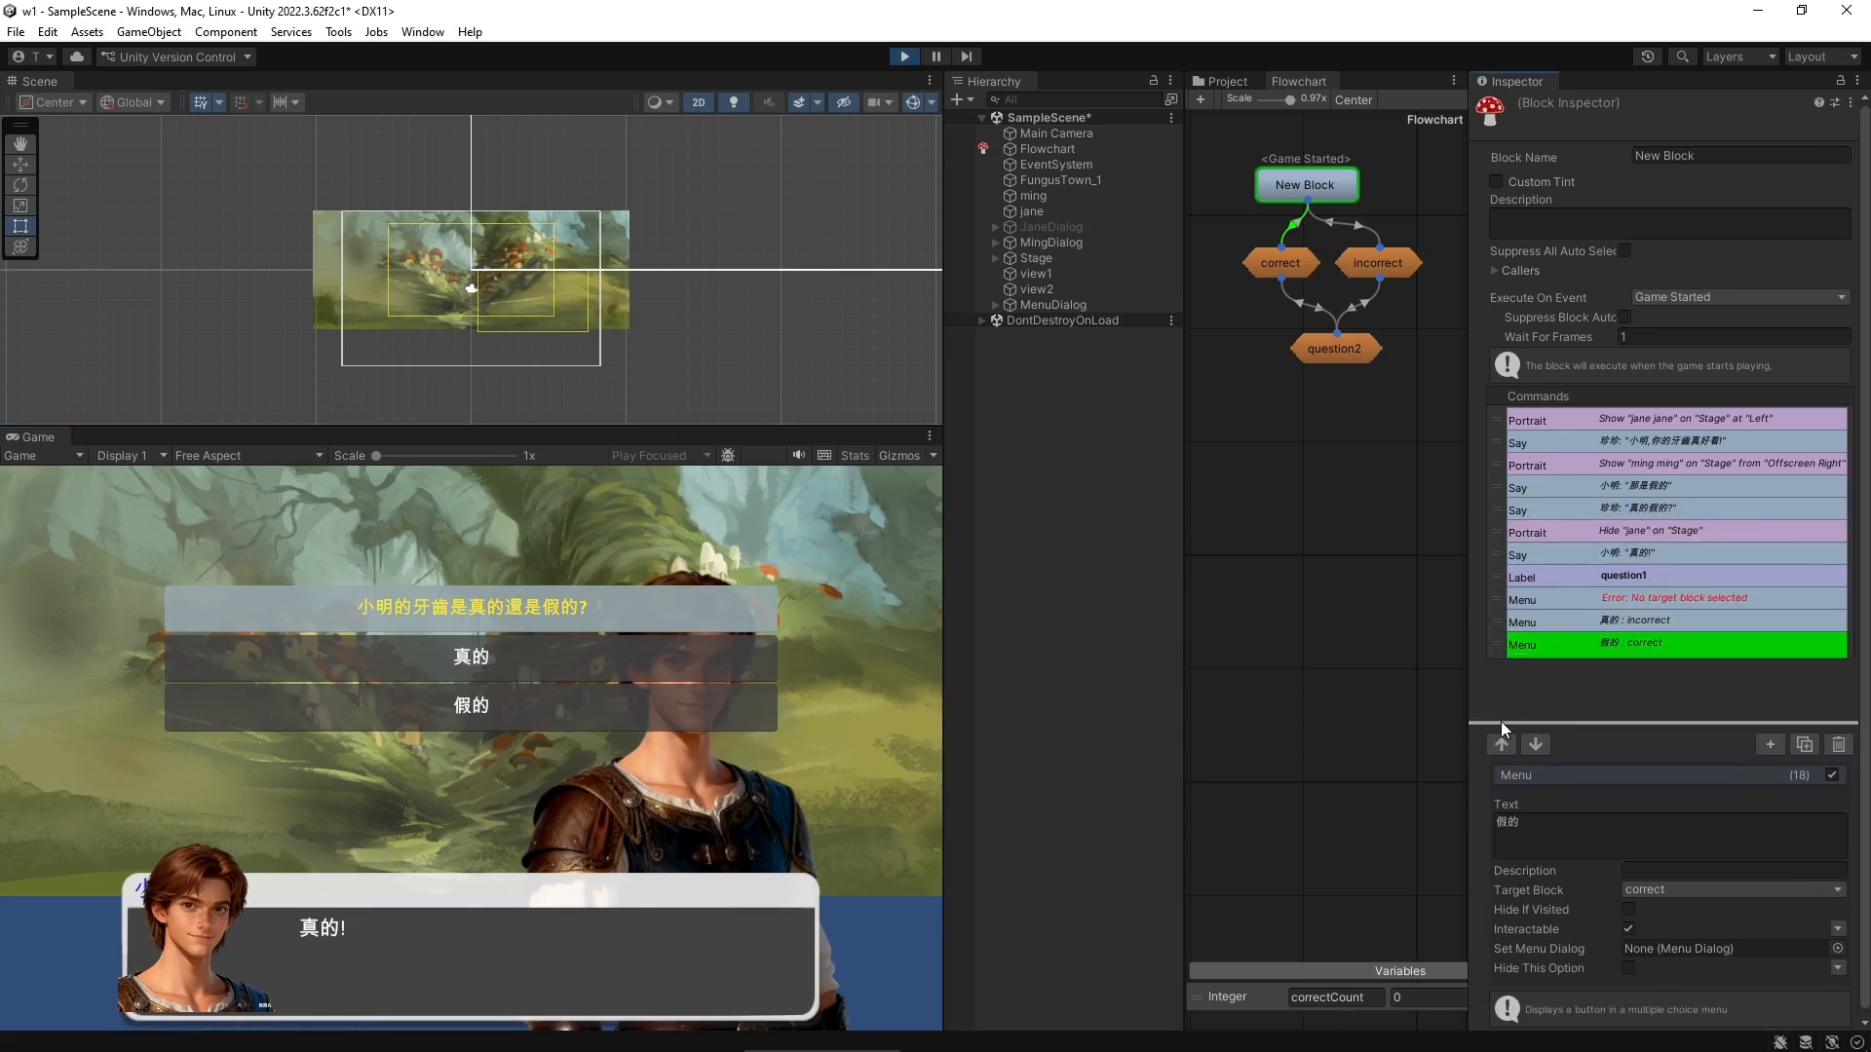
Test the first question with the wrong answer 真的 and, on the repeat, the right answer 假的, continuing past each response
{"action": "left_click", "coordinate": [472, 674]}
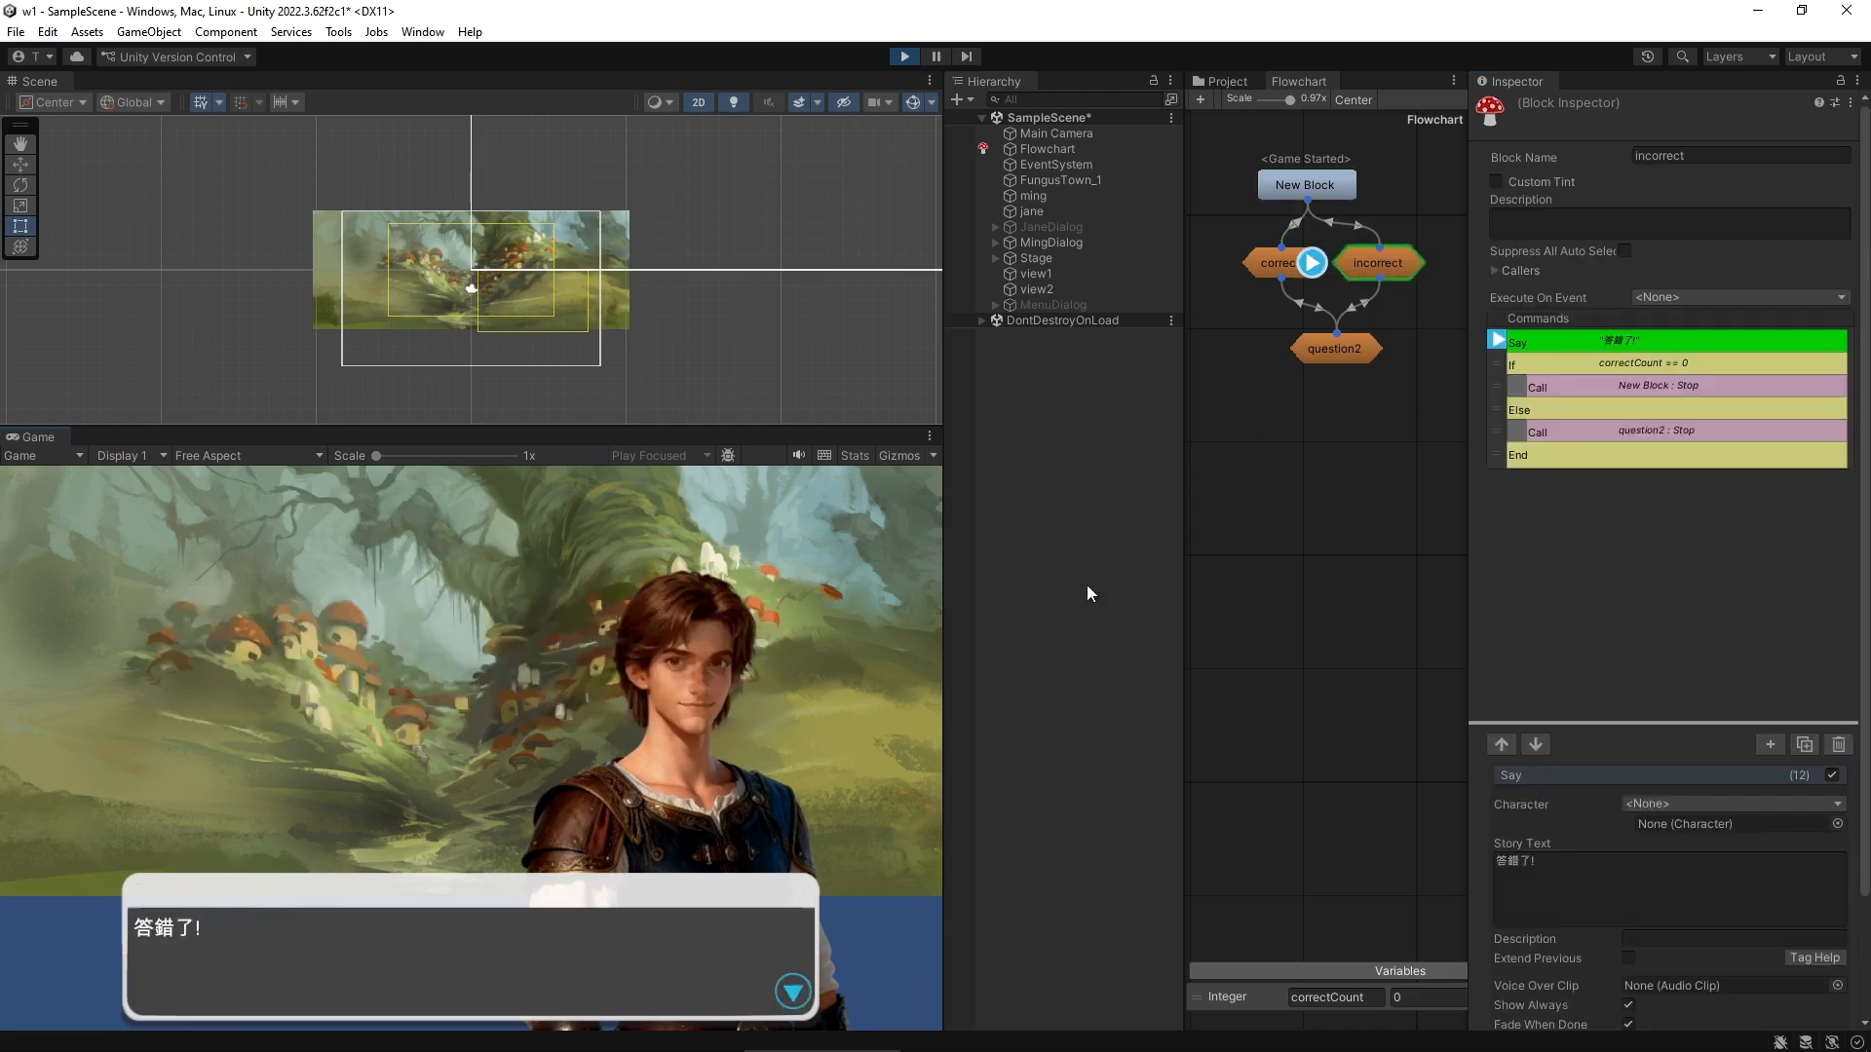
{"action": "left_click", "coordinate": [669, 762]}
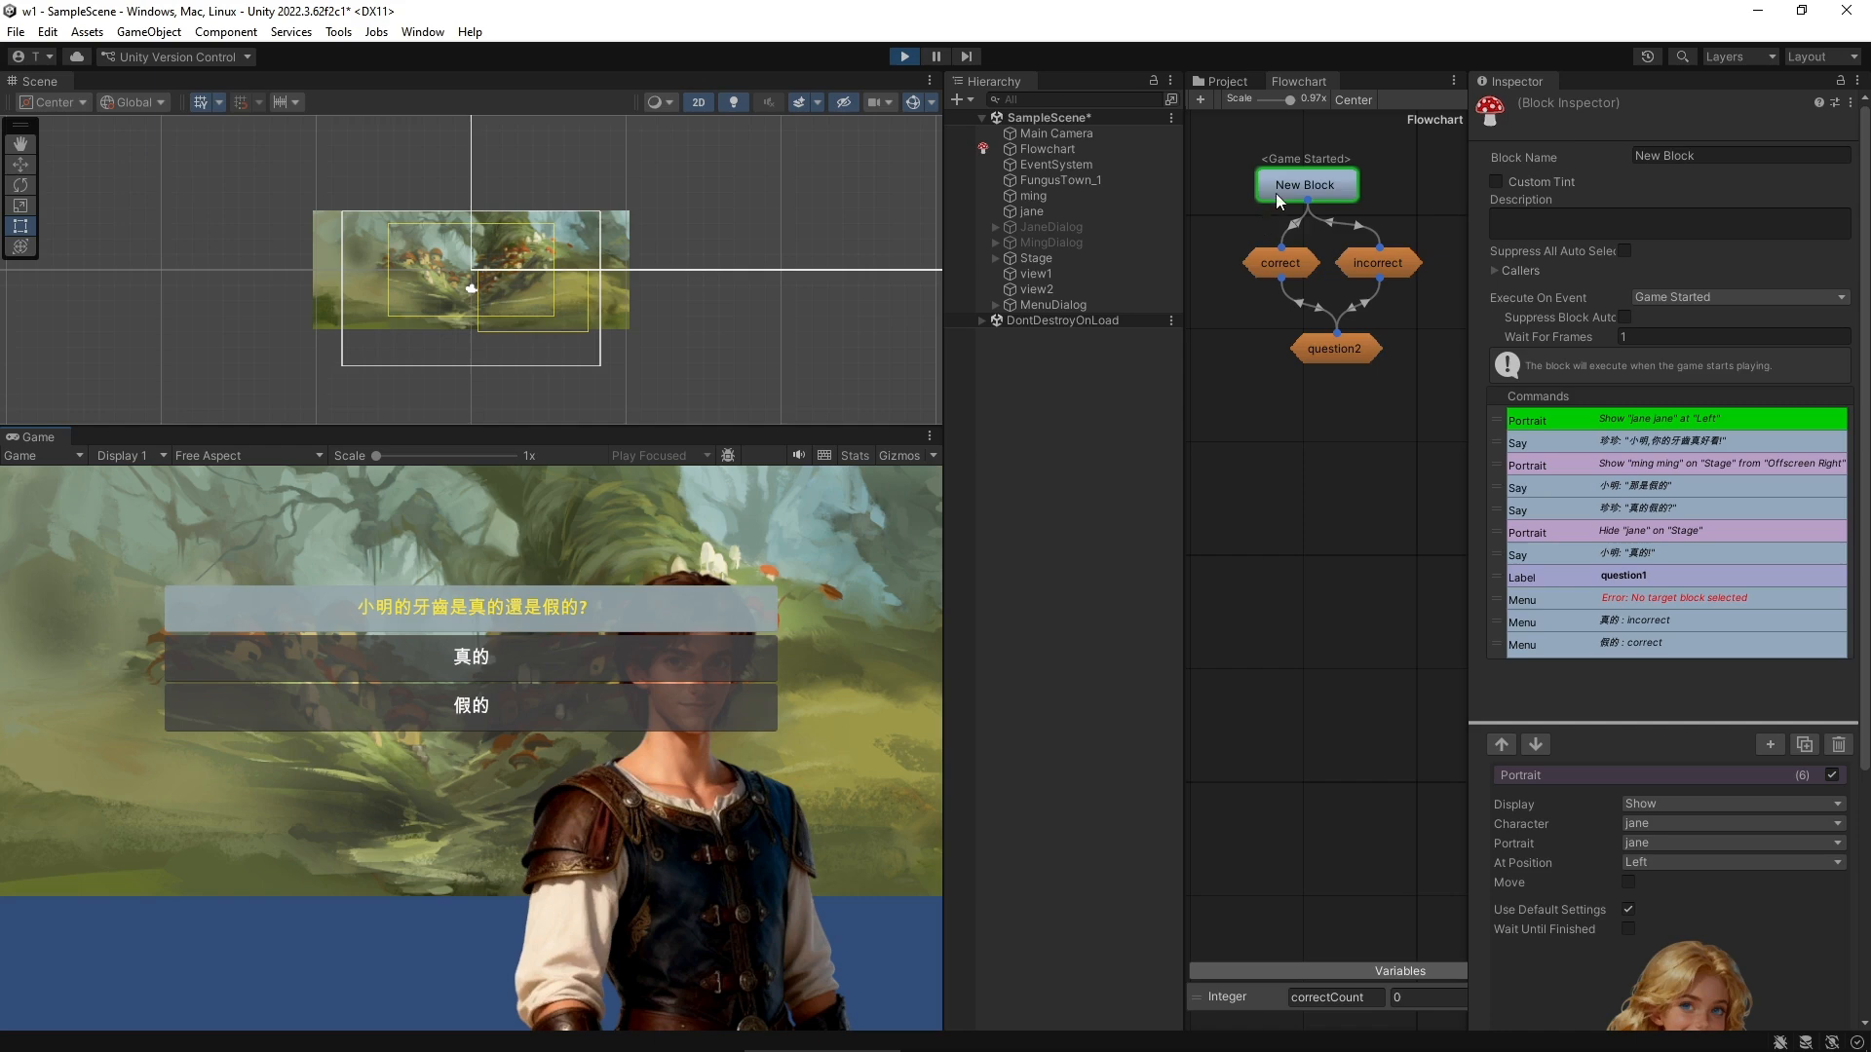
{"action": "left_click", "coordinate": [491, 701]}
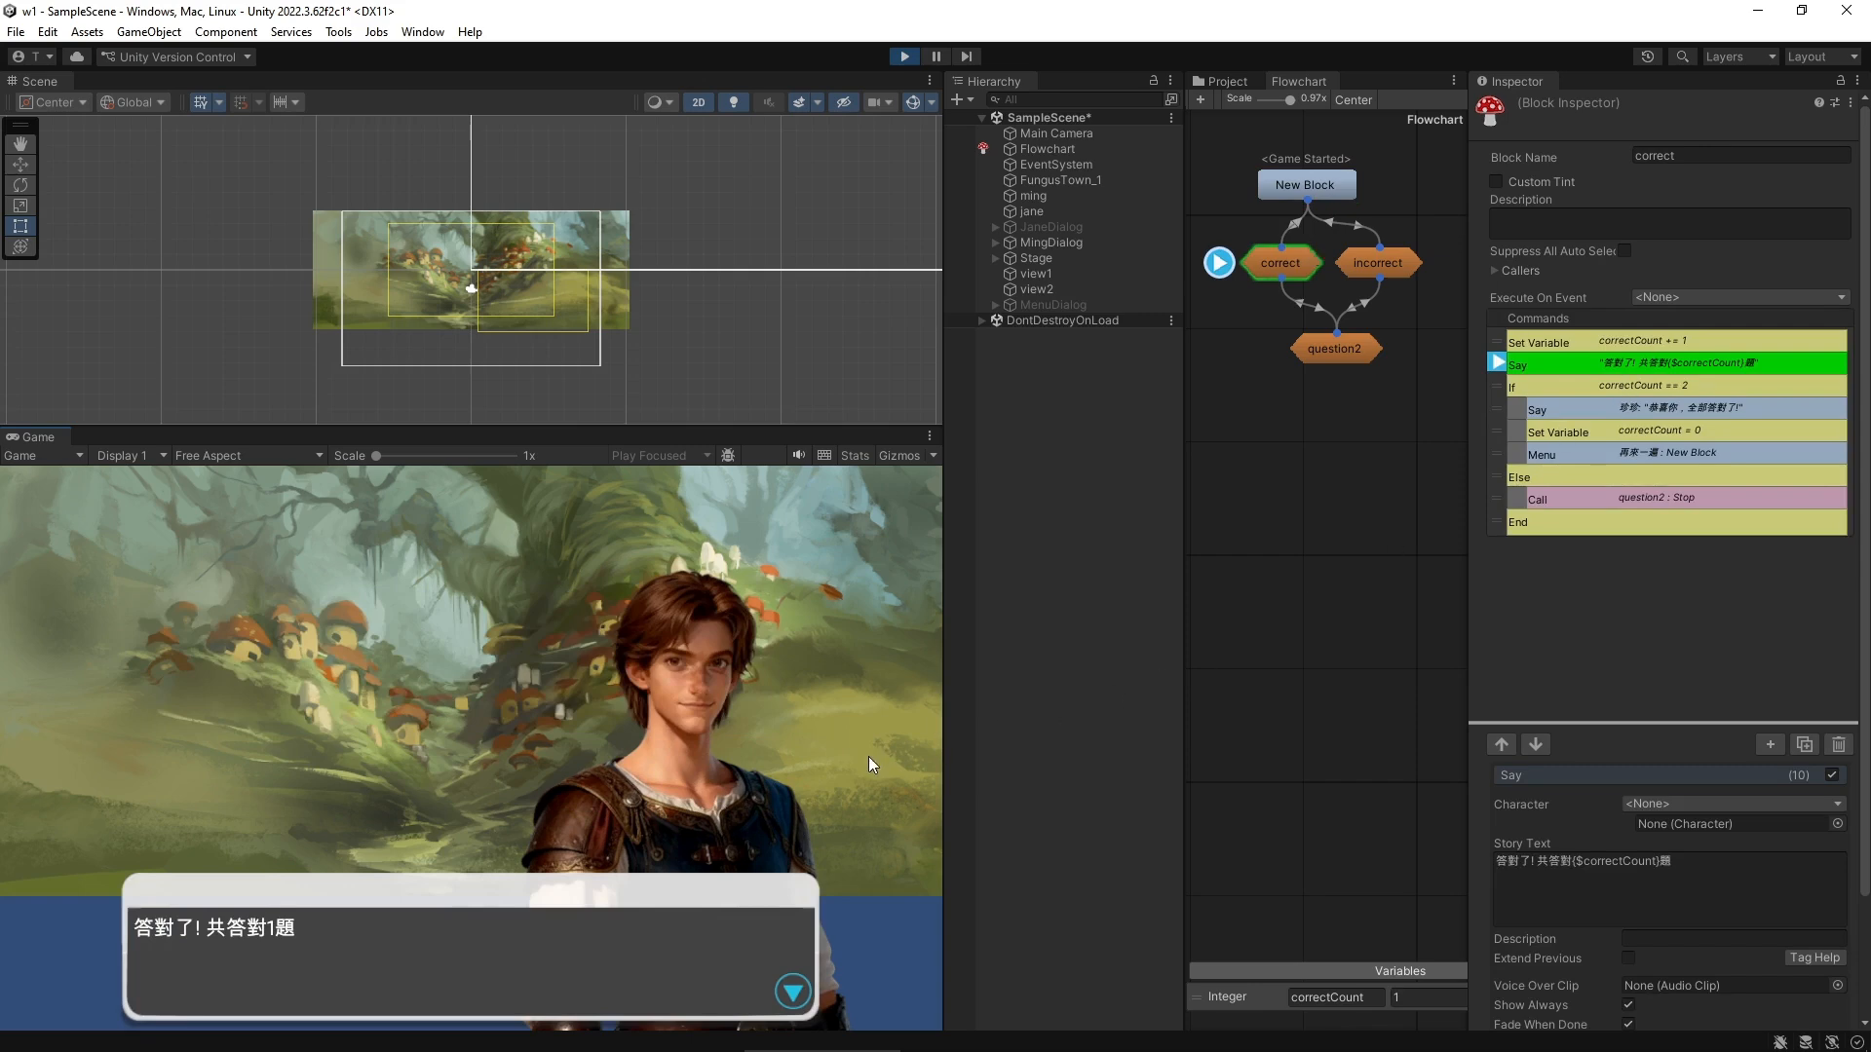
{"action": "left_click", "coordinate": [475, 804]}
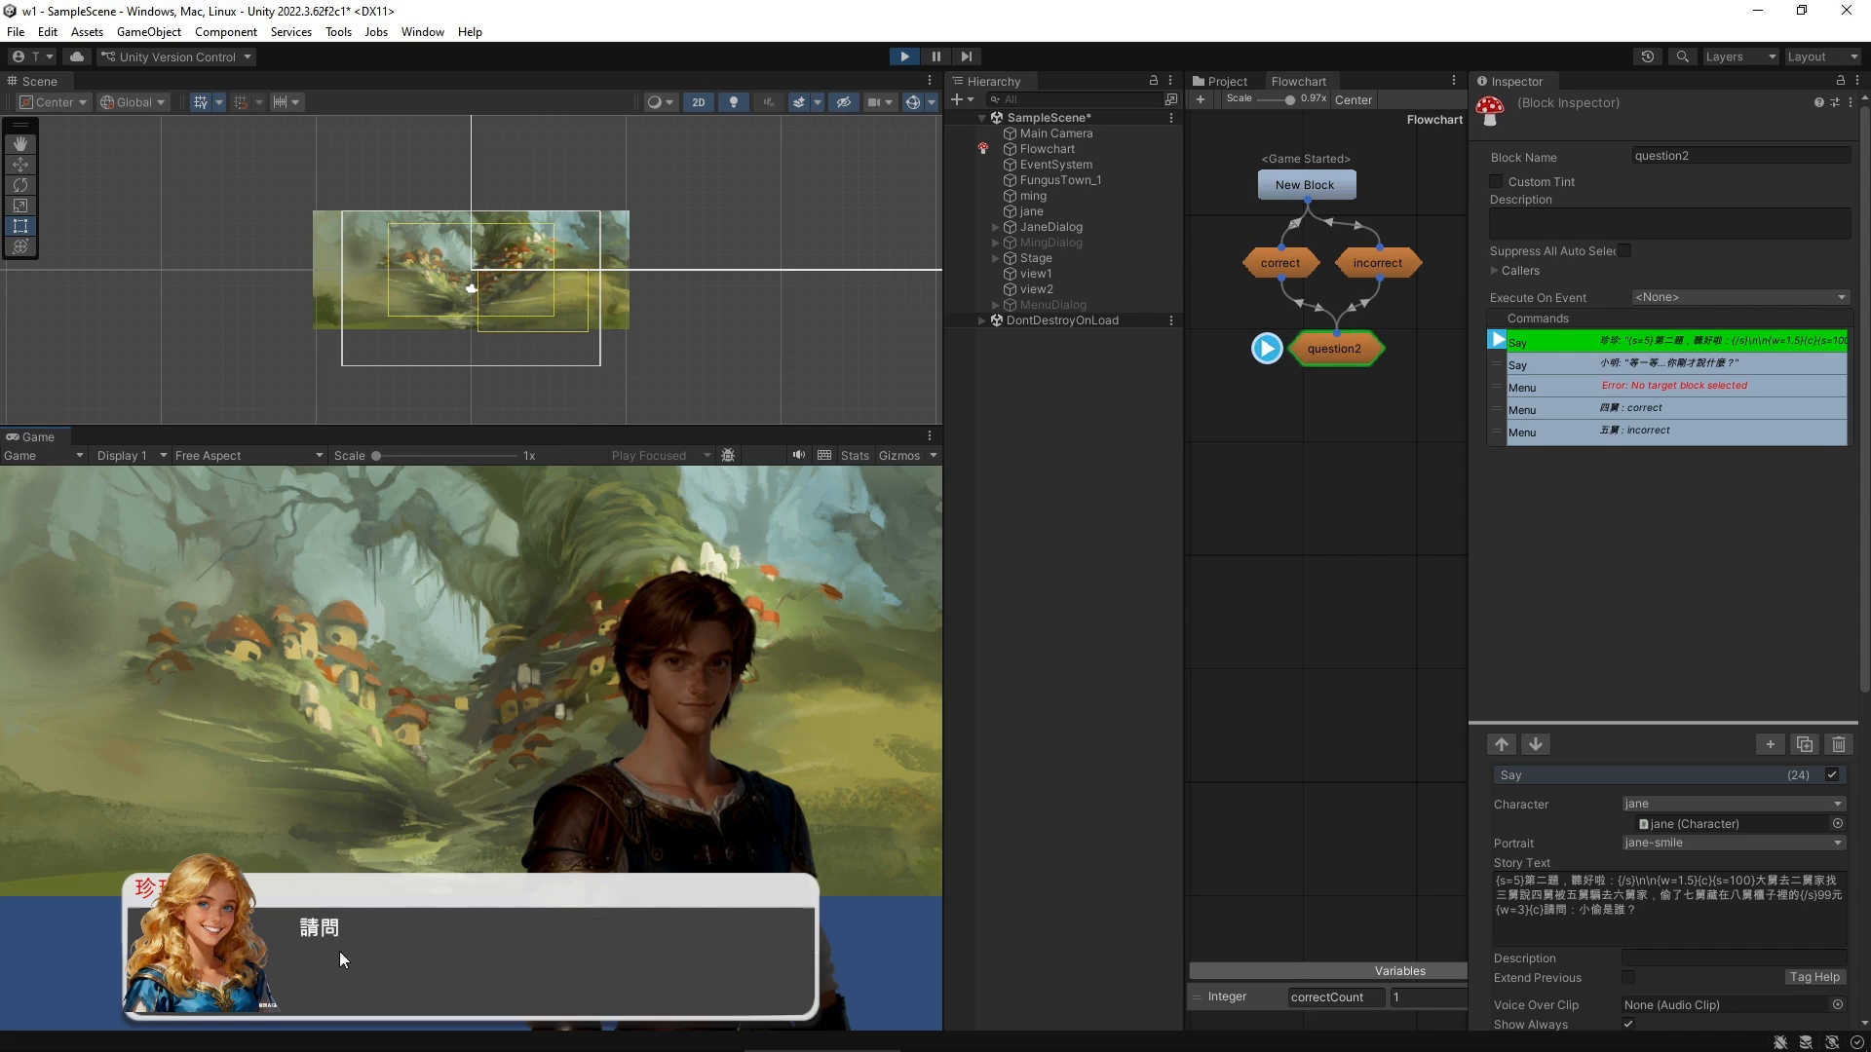
Advance to the second question's choices and test the wrong answer 五舅, continuing past its response
{"action": "left_click", "coordinate": [339, 951]}
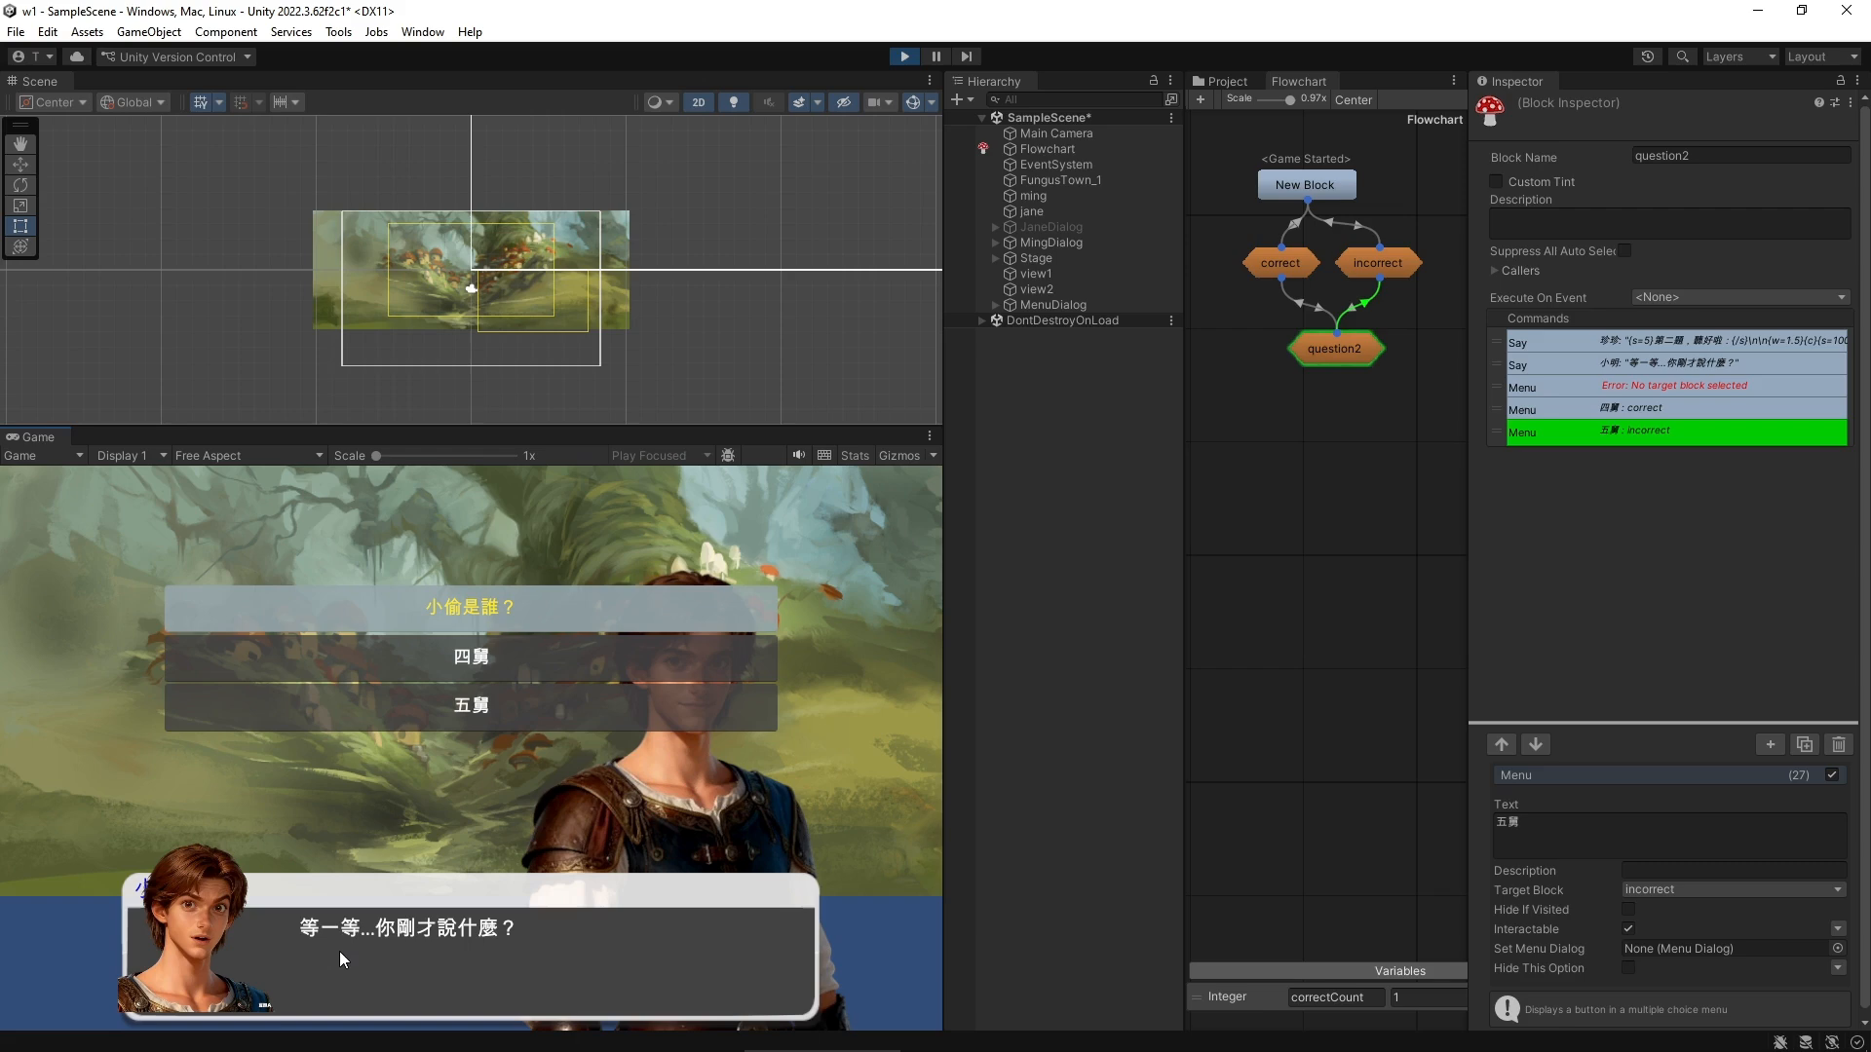
{"action": "left_click", "coordinate": [640, 687]}
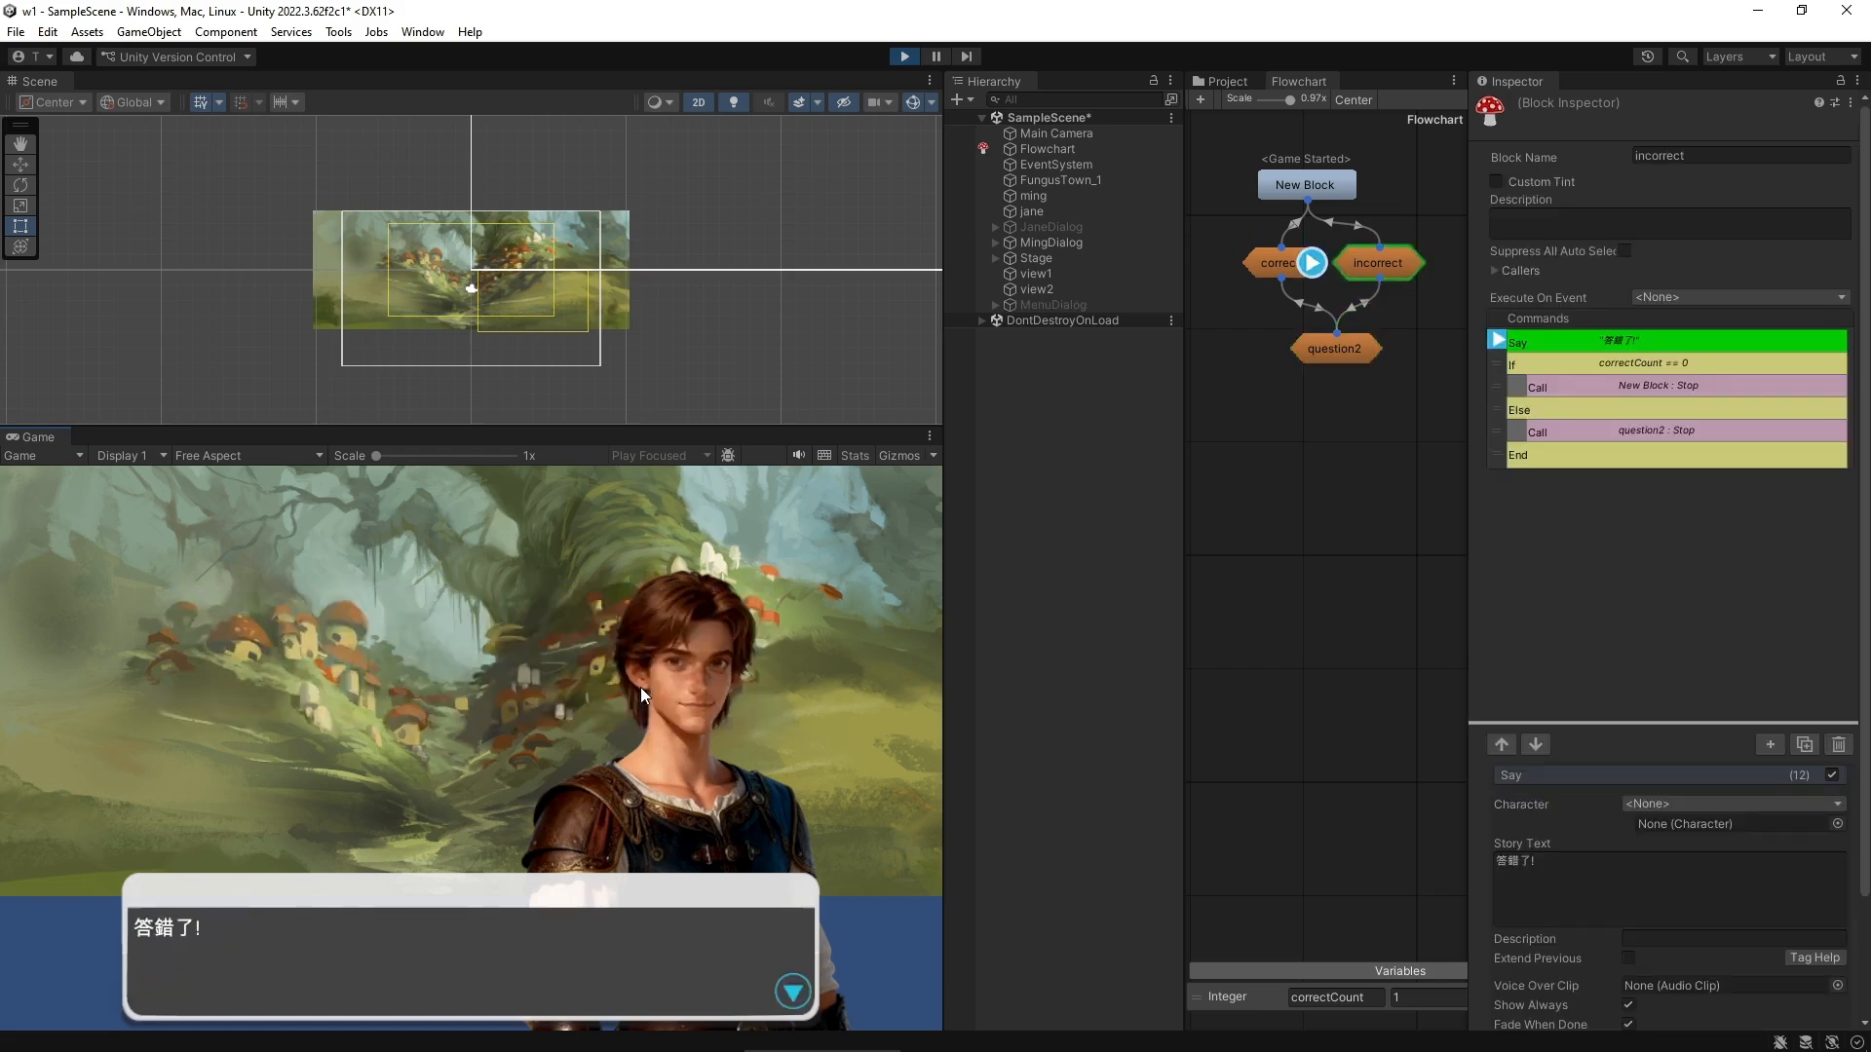
{"action": "left_click", "coordinate": [640, 687]}
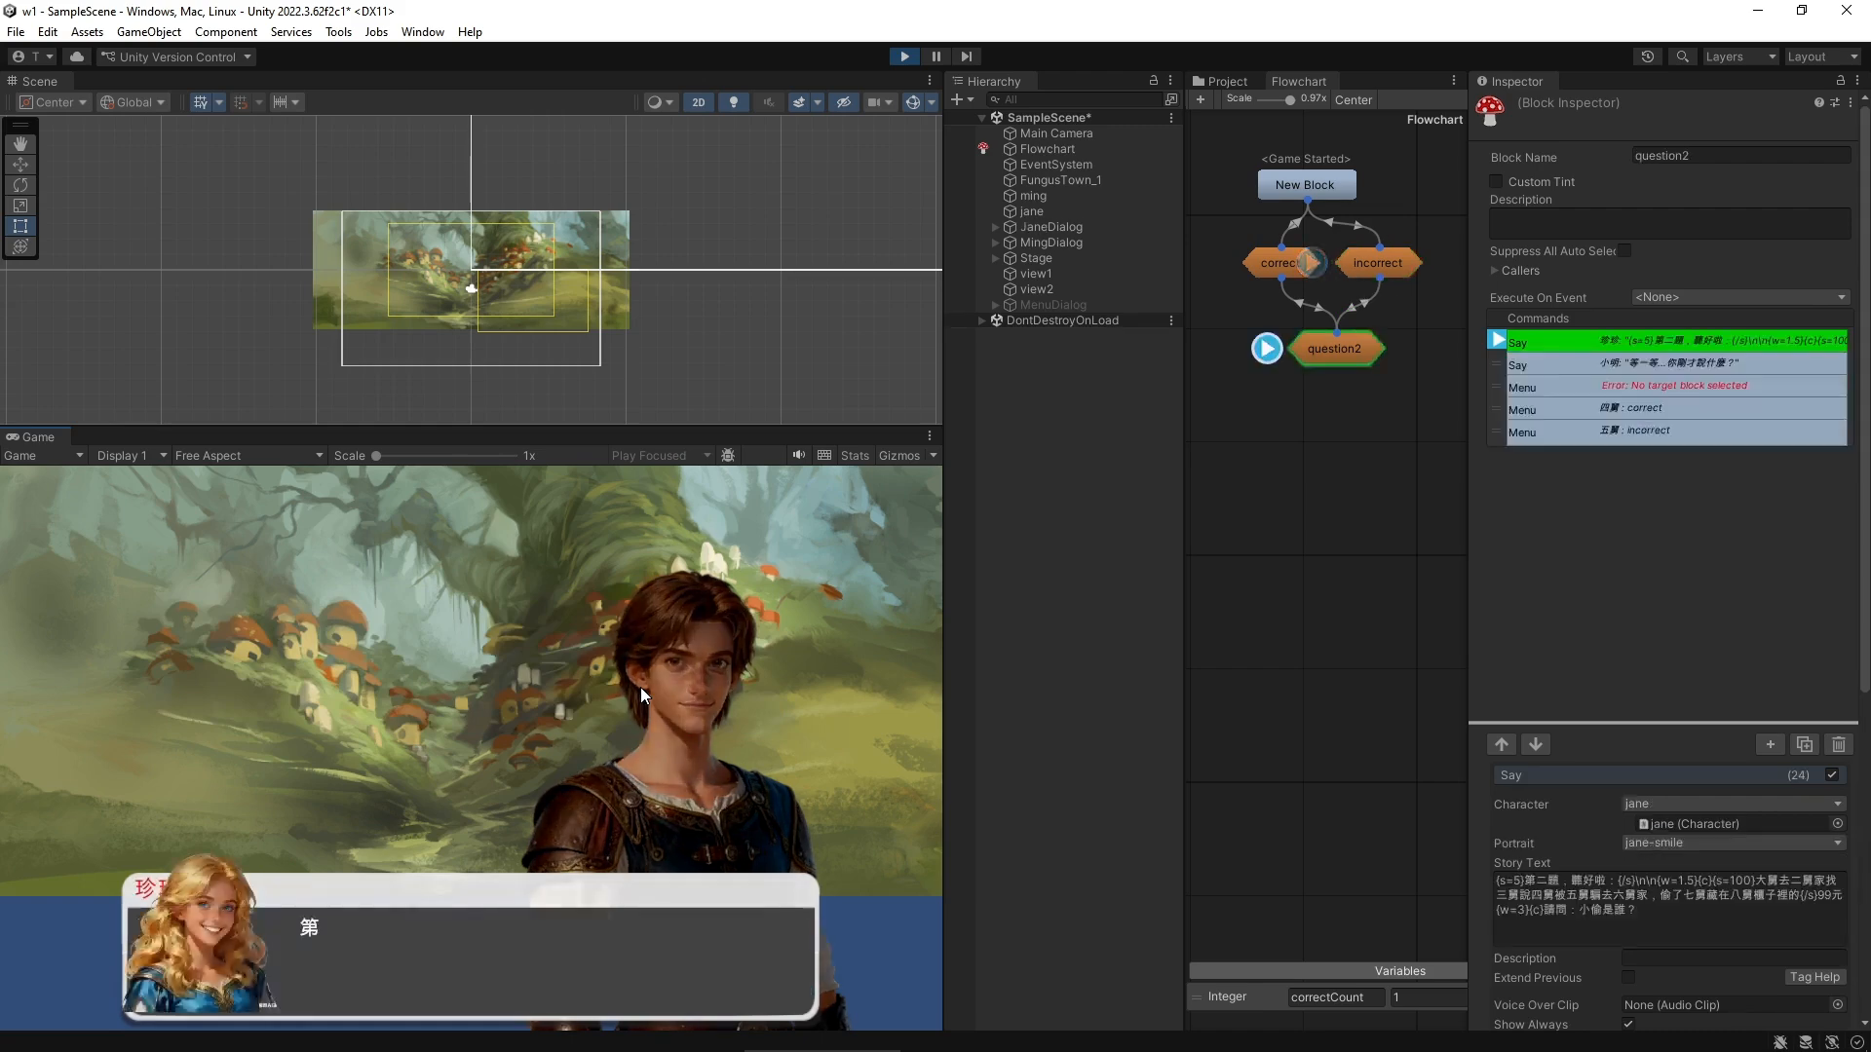
Advance through the repeated second question, answer it with 四舅, and continue to the all-correct message
{"action": "left_click", "coordinate": [547, 991]}
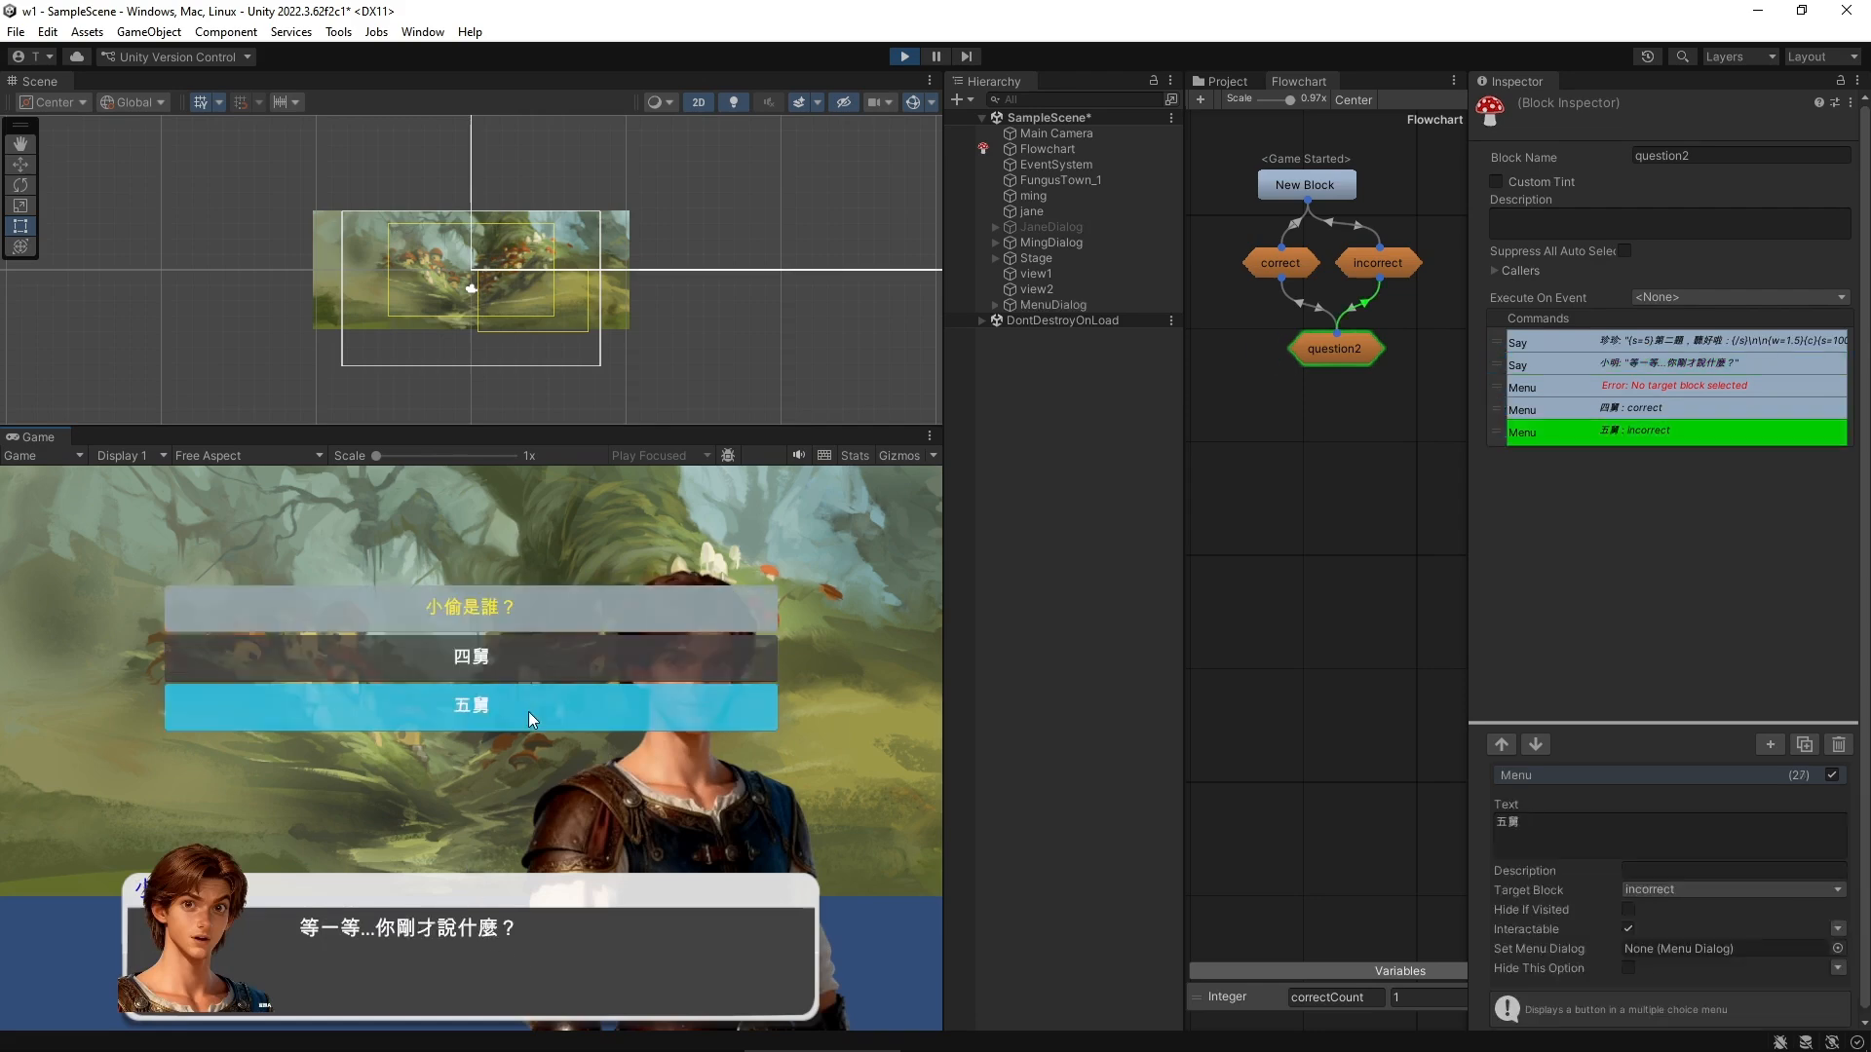
{"action": "left_click", "coordinate": [559, 680]}
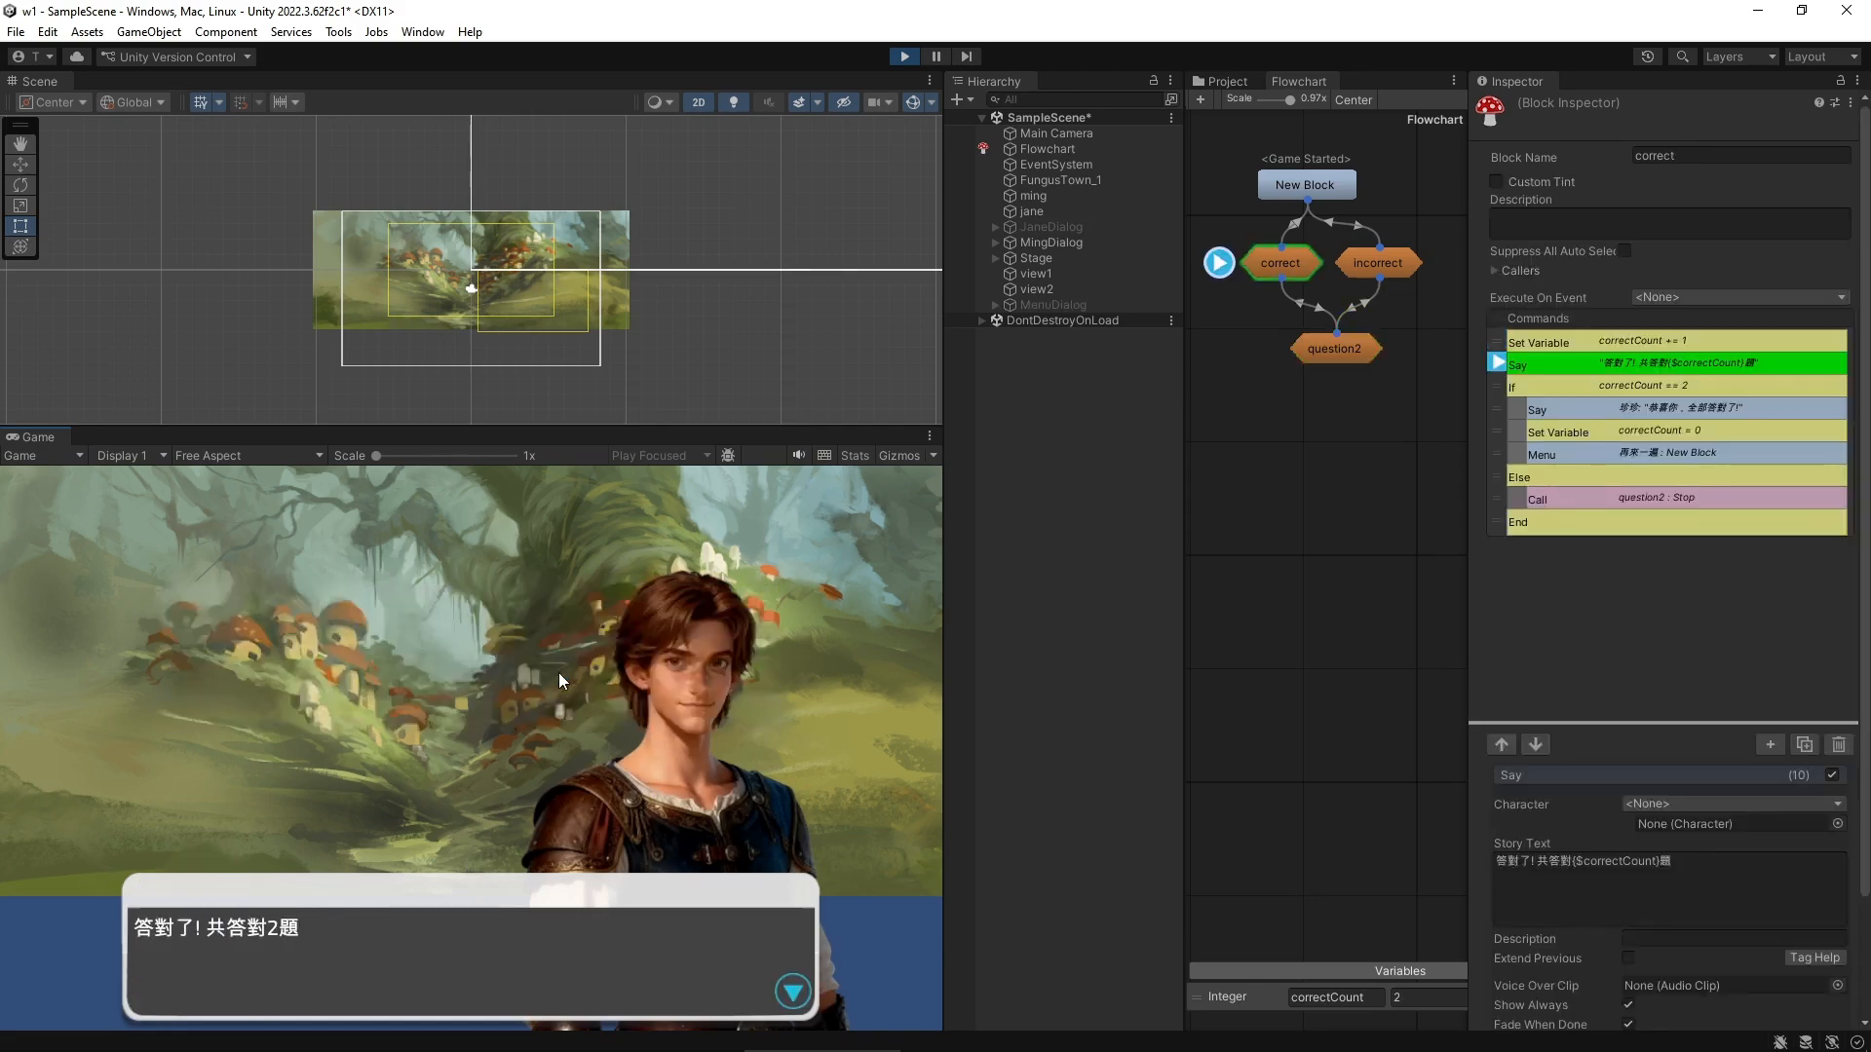
{"action": "left_click", "coordinate": [554, 862]}
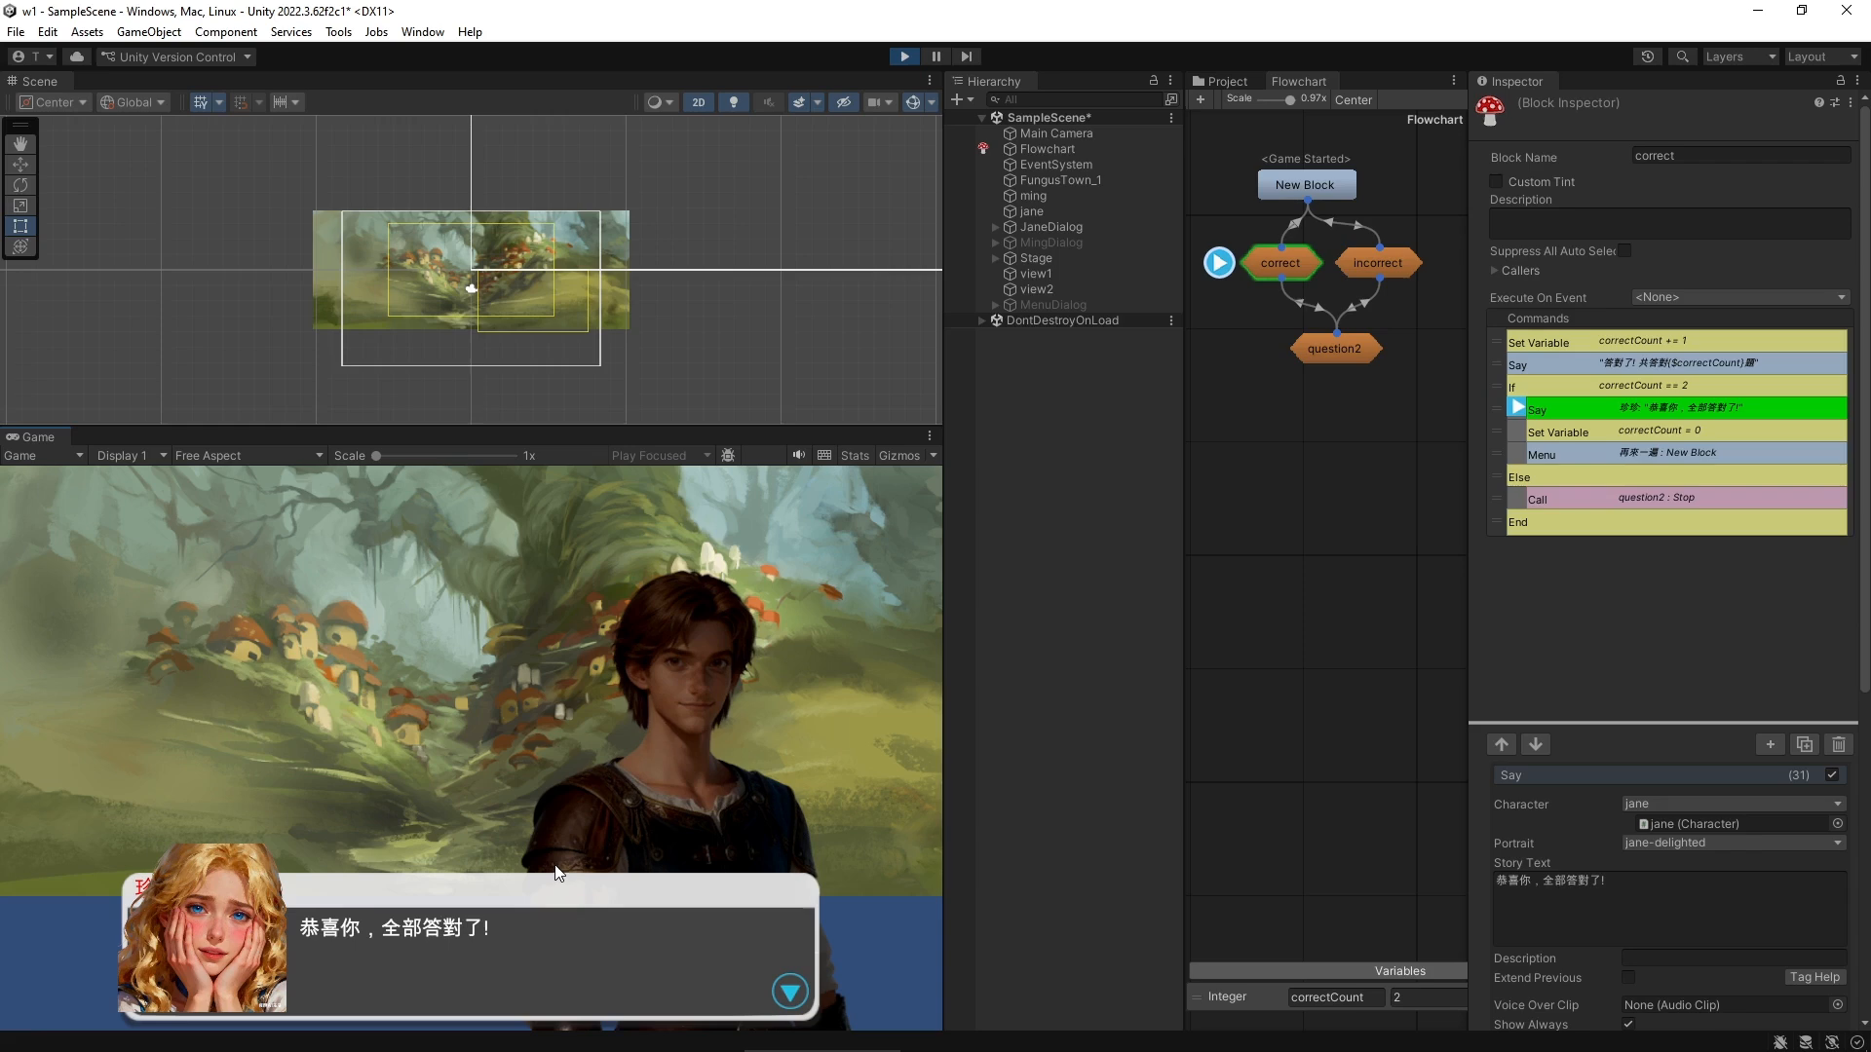
Test the replay by continuing past the all-correct message, choosing 再來一遍, and answering the first question with 假的 after the opening dialogue
{"action": "left_click", "coordinate": [555, 872]}
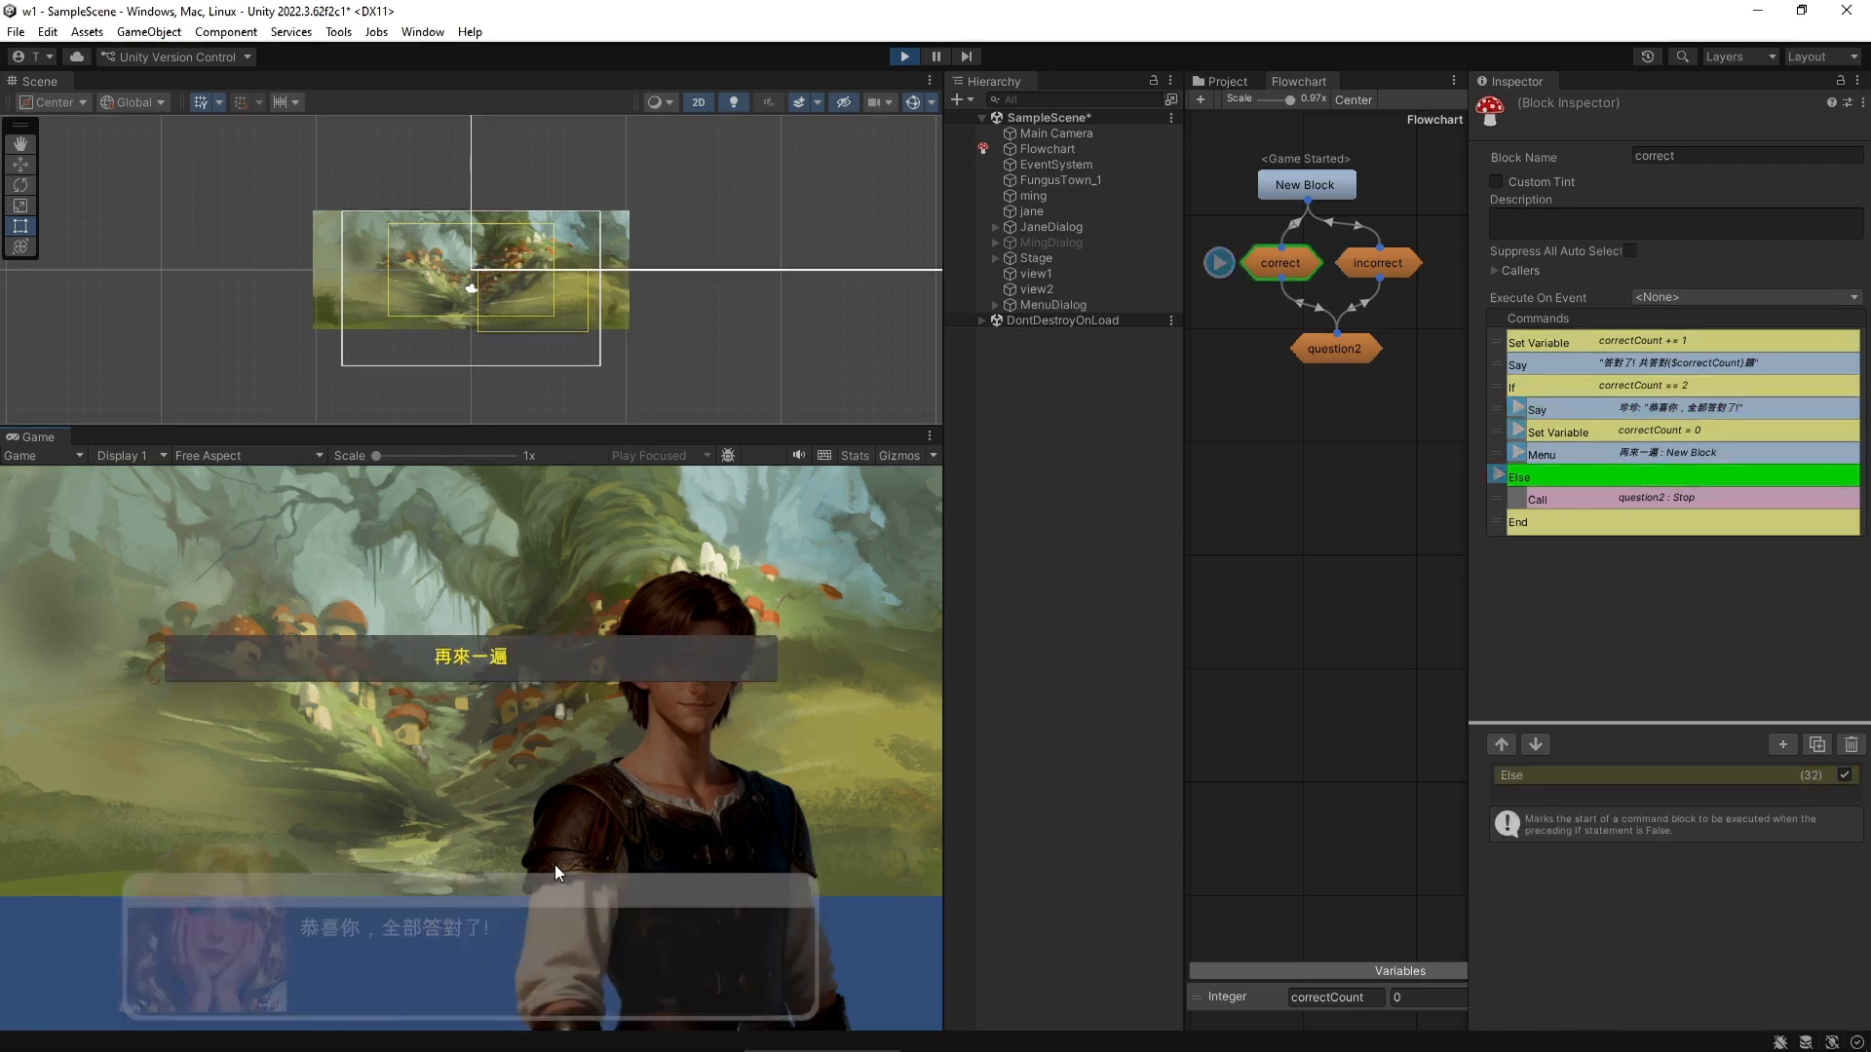
{"action": "left_click", "coordinate": [528, 665]}
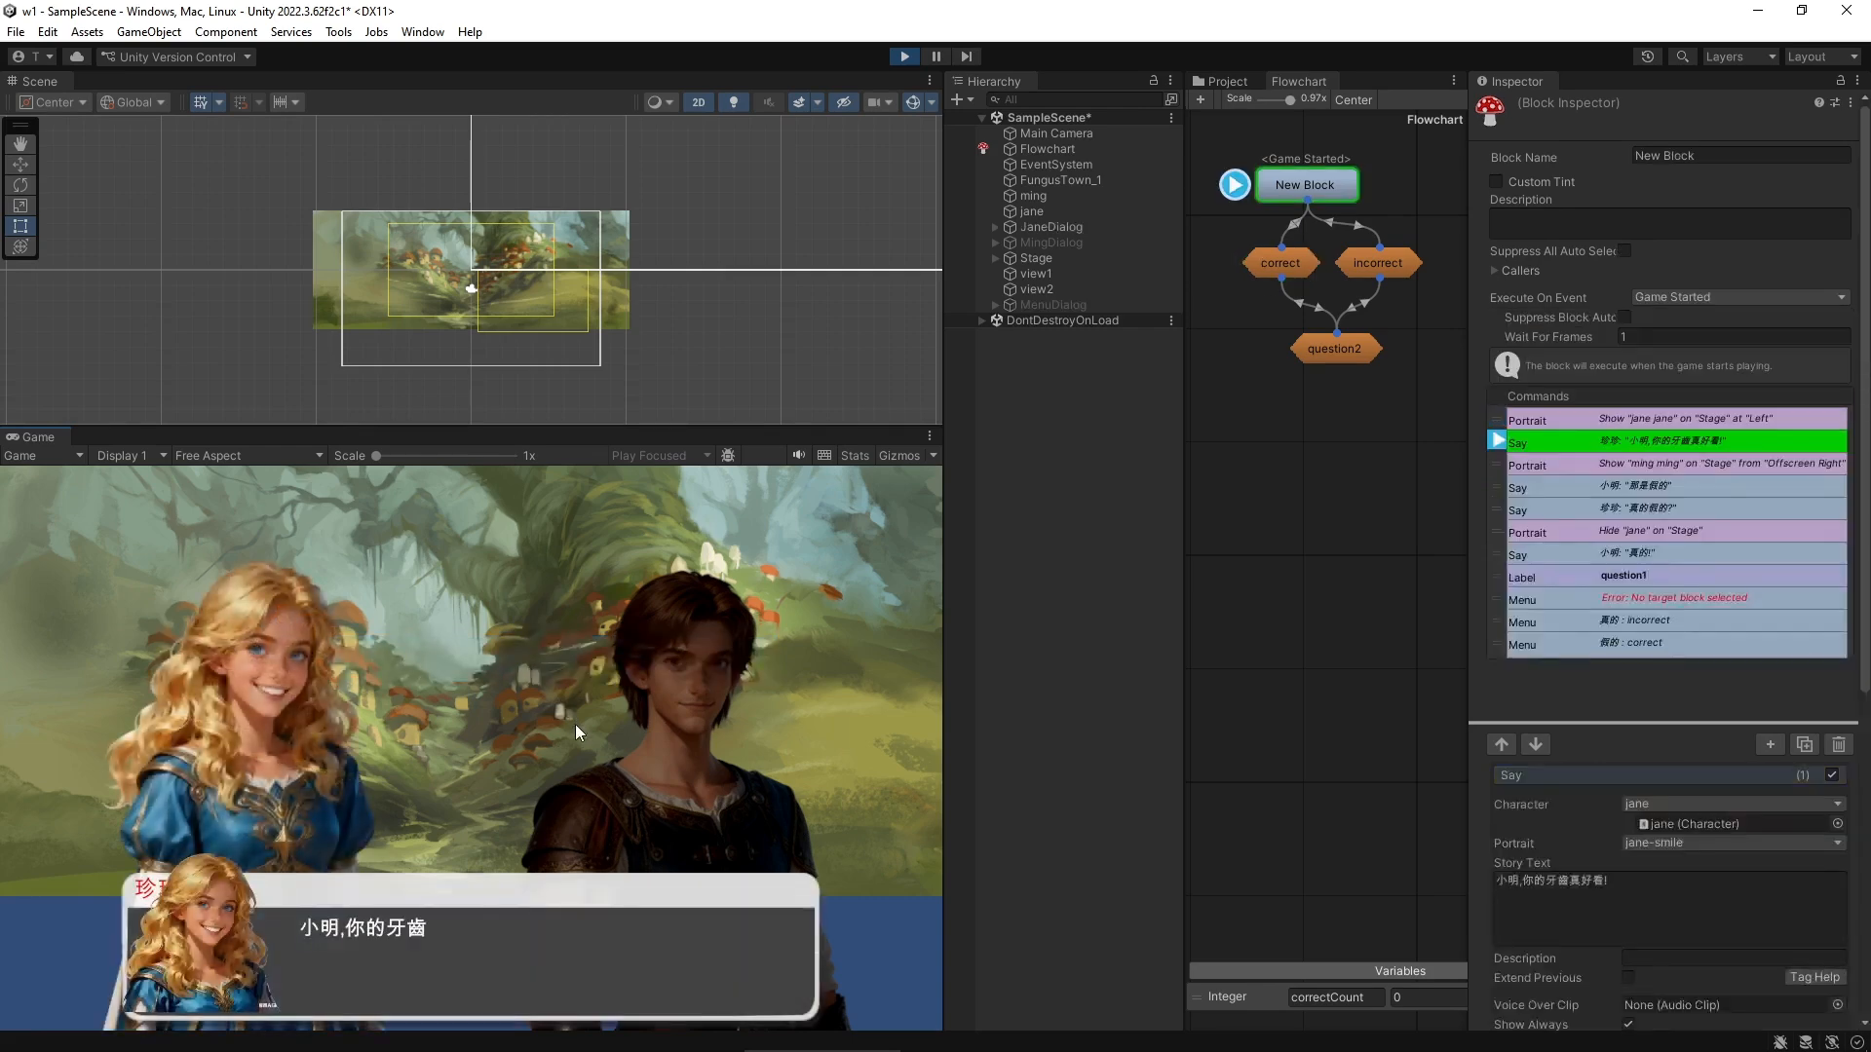
{"action": "left_click", "coordinate": [593, 979]}
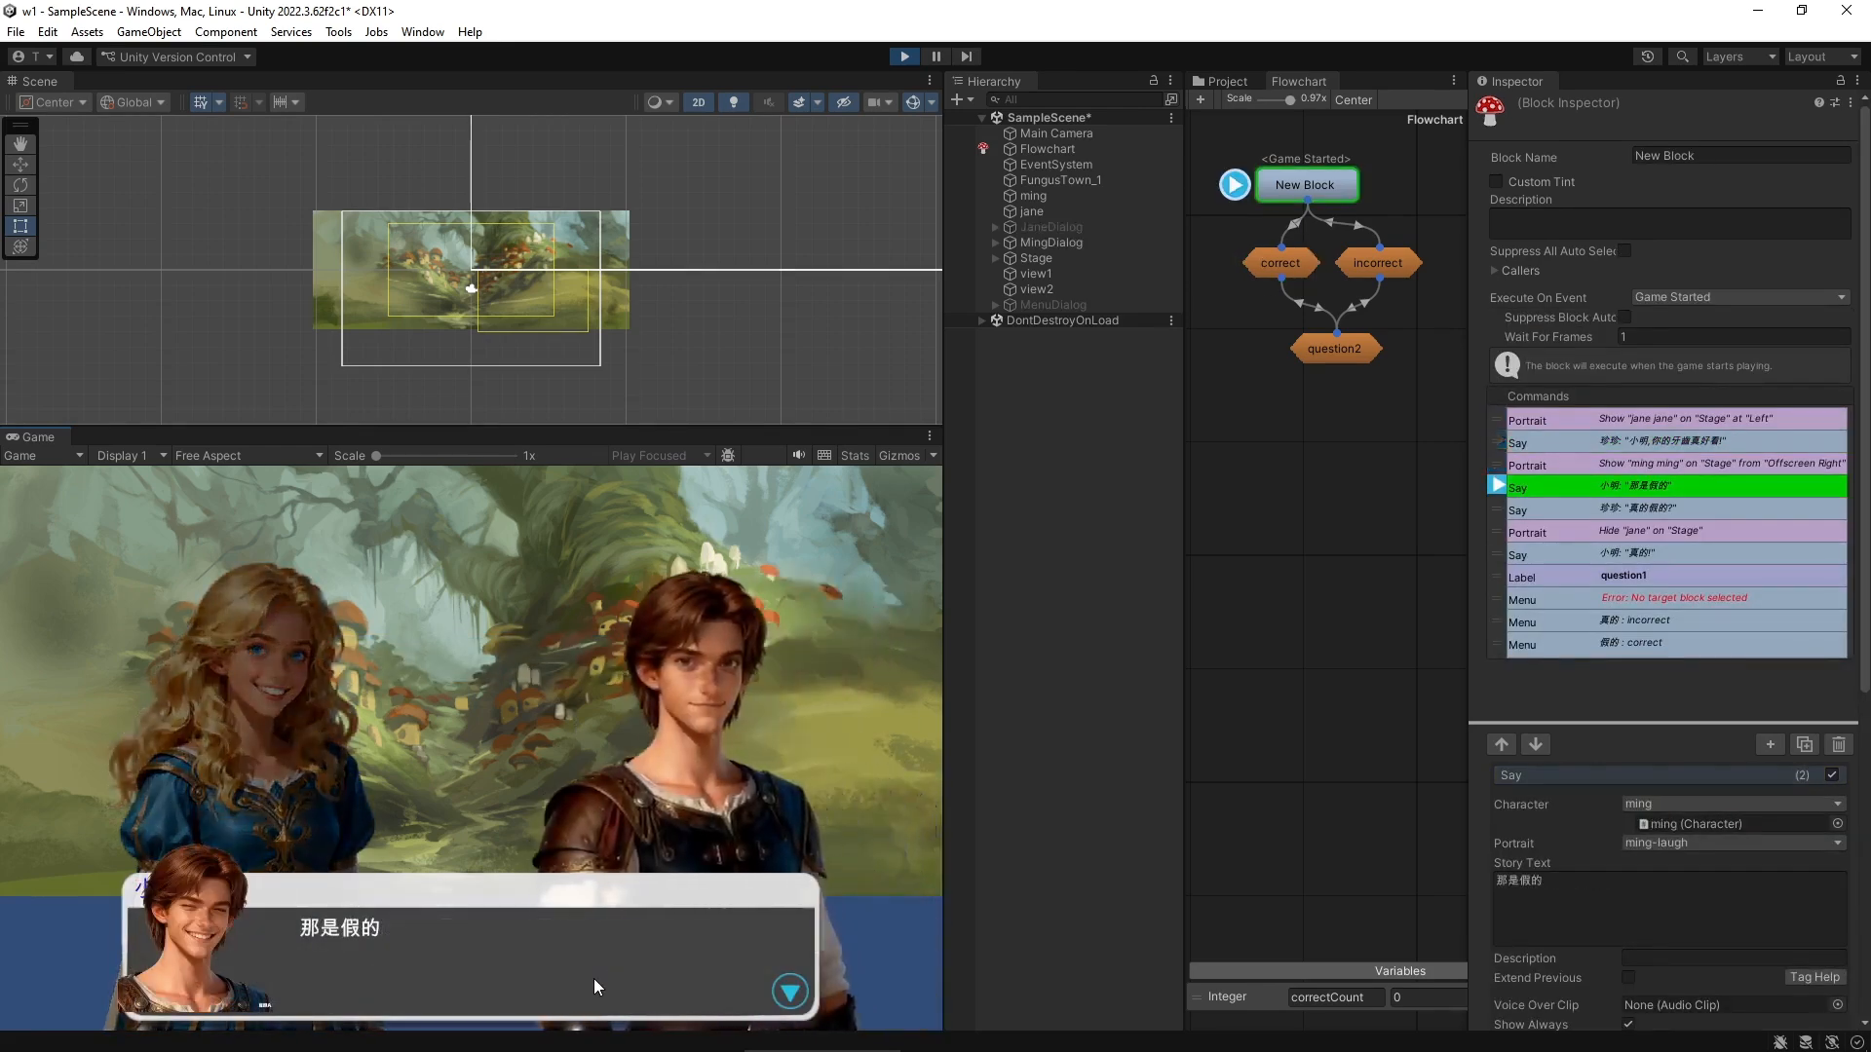
{"action": "left_click", "coordinate": [594, 978]}
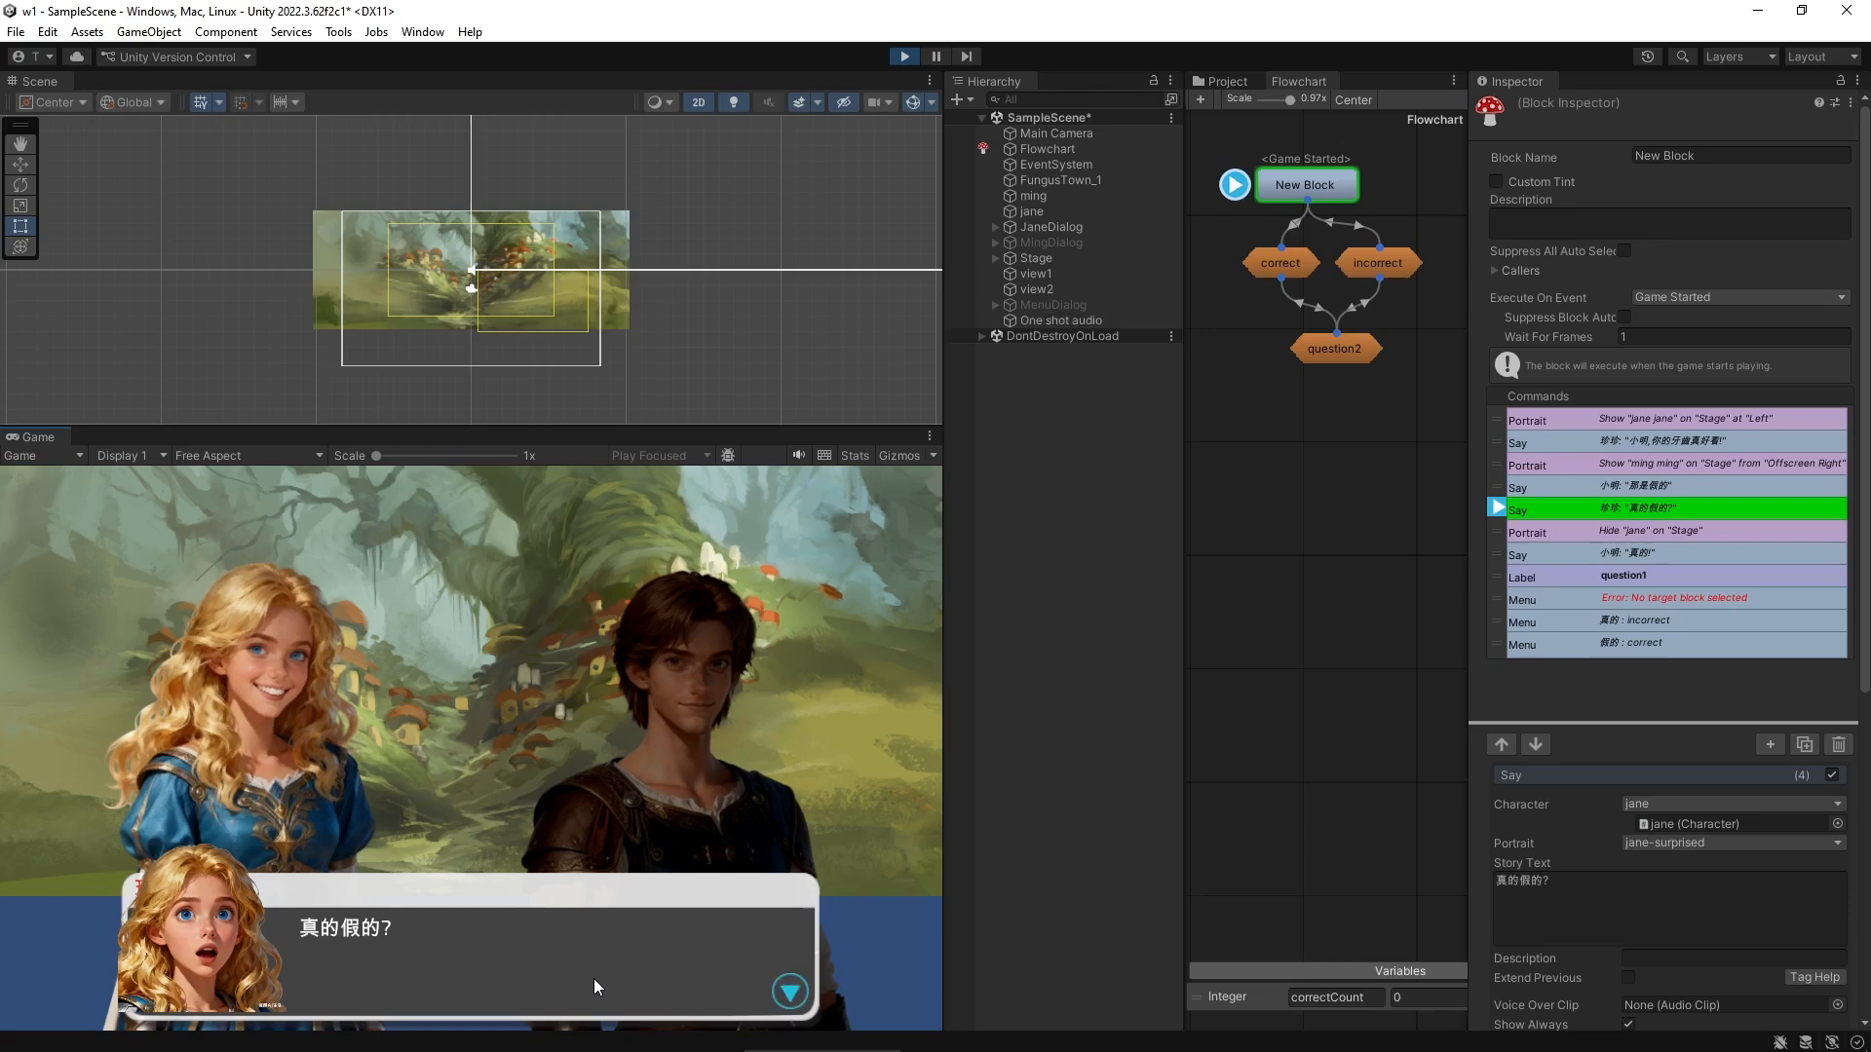
{"action": "left_click", "coordinate": [594, 978]}
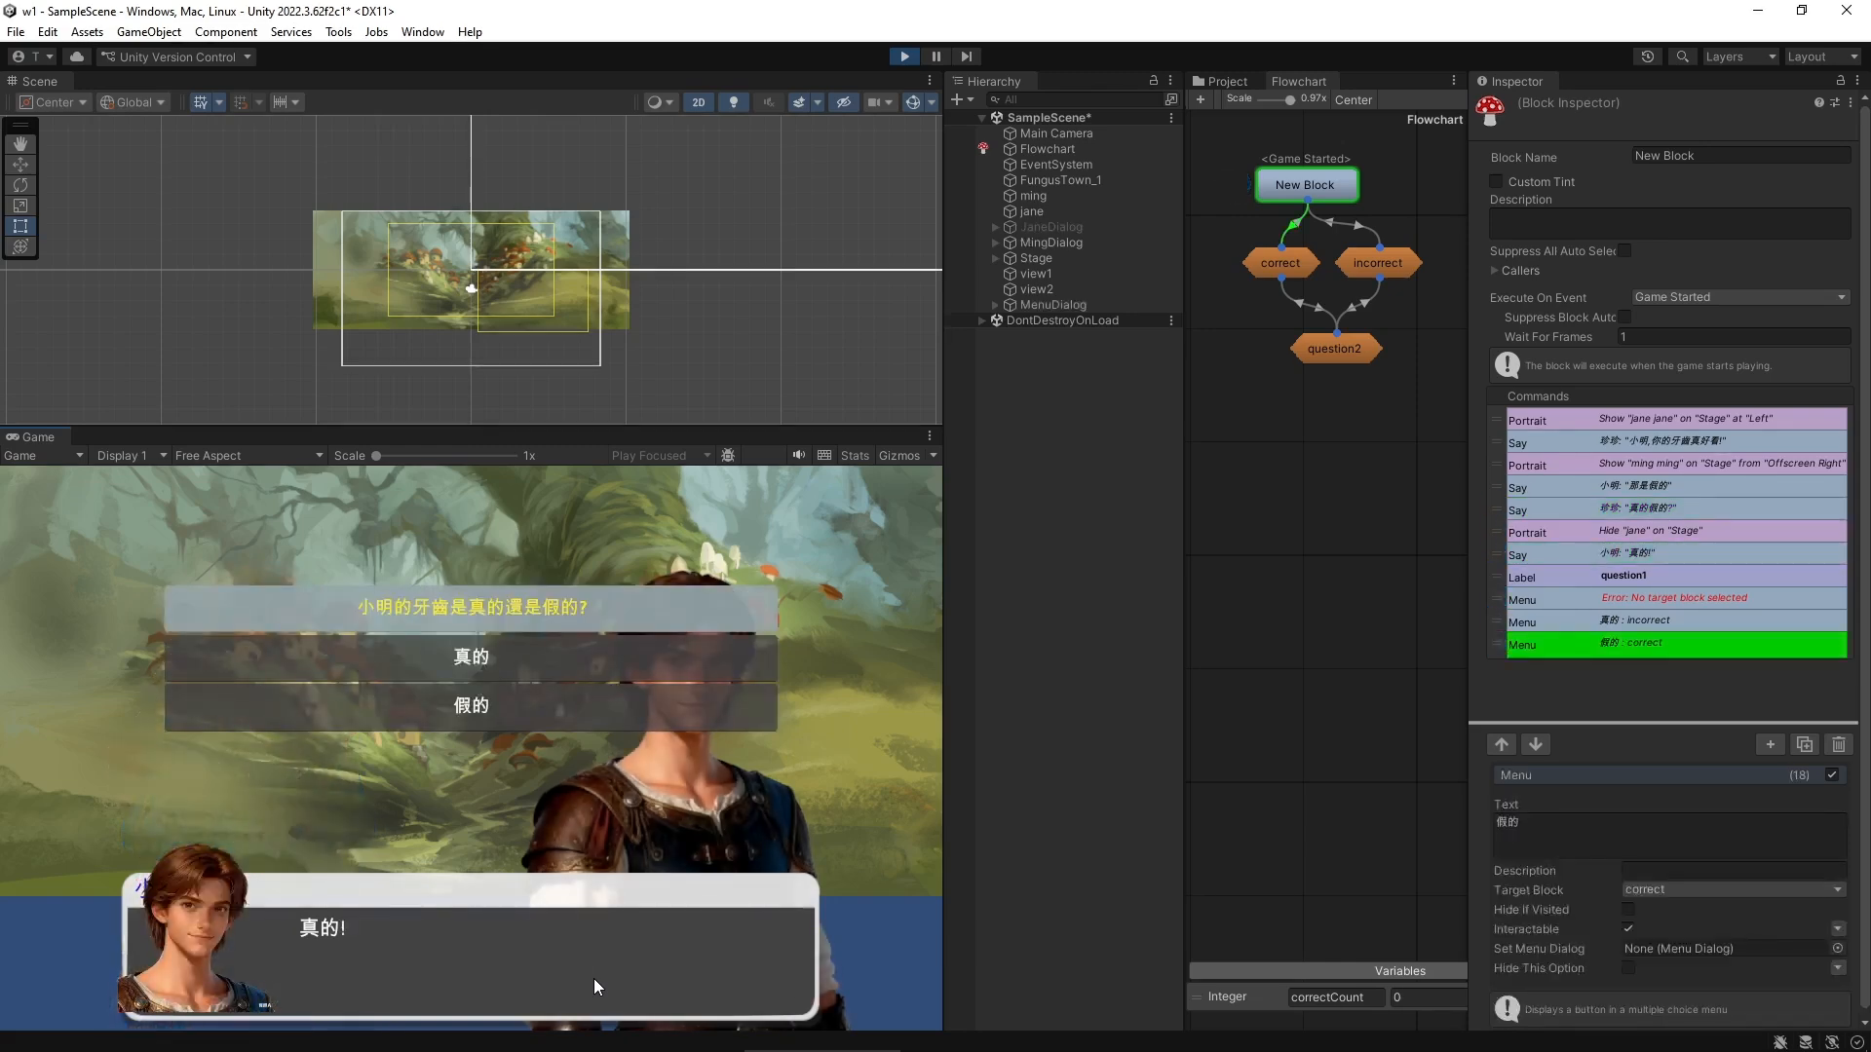
{"action": "left_click", "coordinate": [524, 704]}
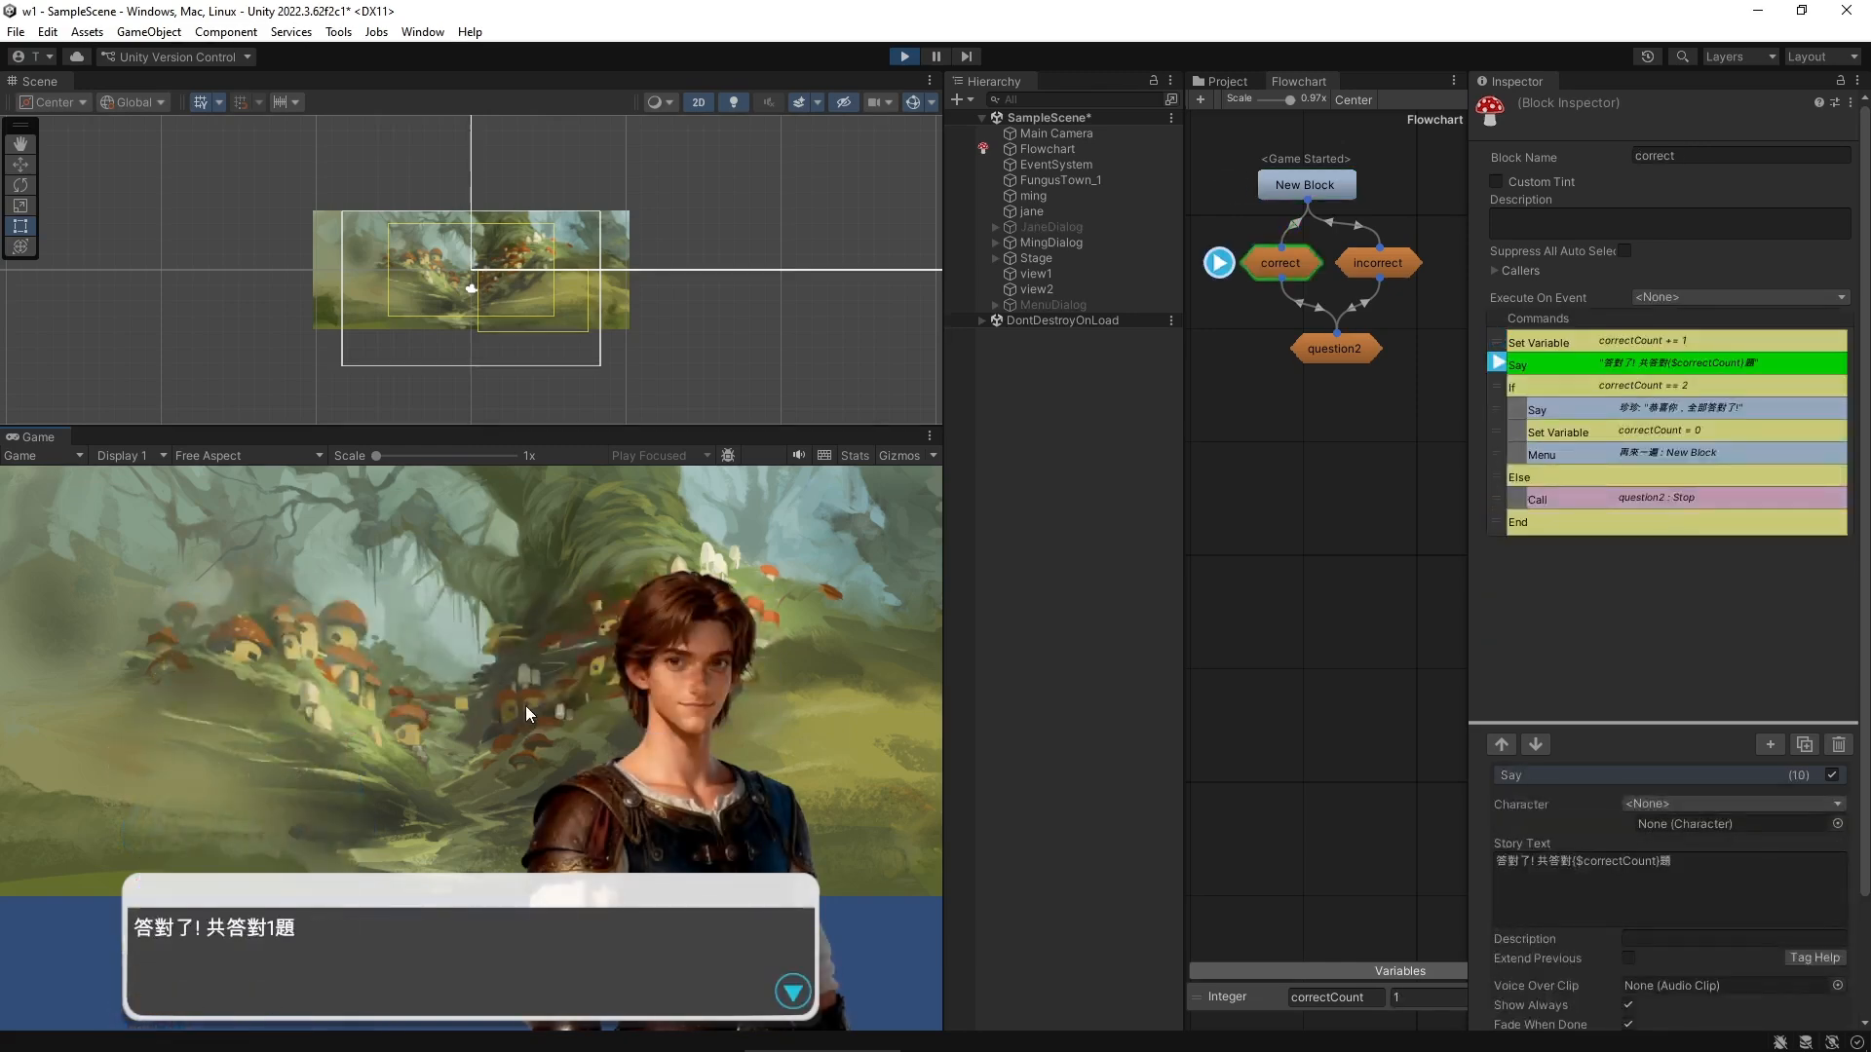